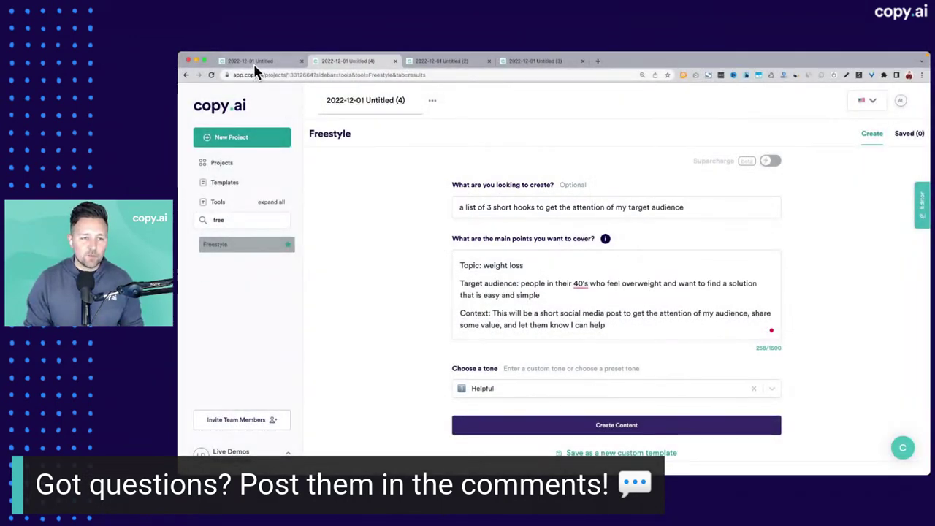
Switch to the 2022-12-01 Untitled project, and bring up the infographic on how many ads people see a day.
{"action": "left_click", "coordinate": [253, 63]}
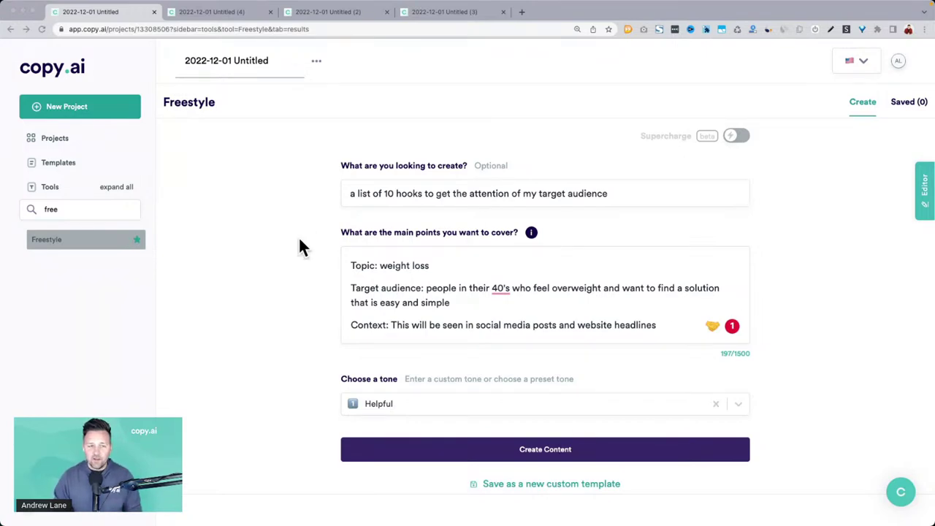
{"action": "key", "text": "ctrl+Up"}
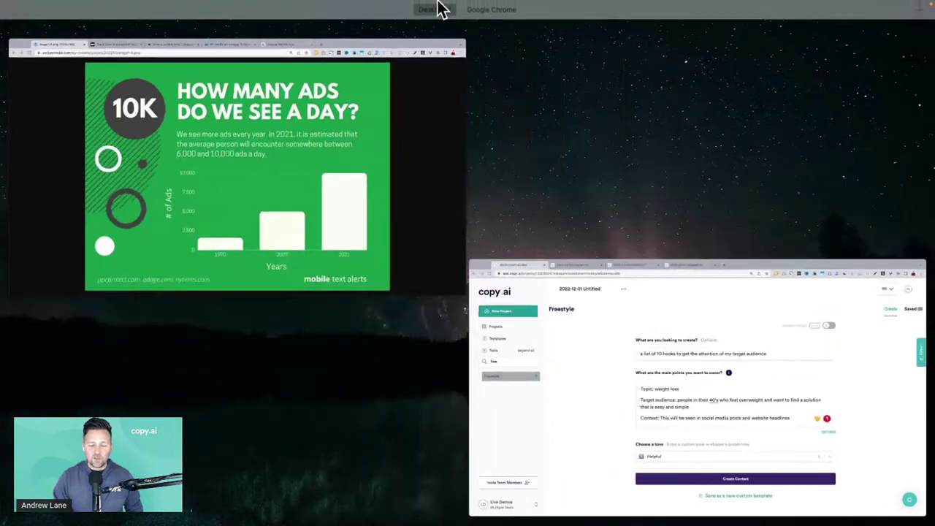
{"action": "left_click", "coordinate": [363, 264]}
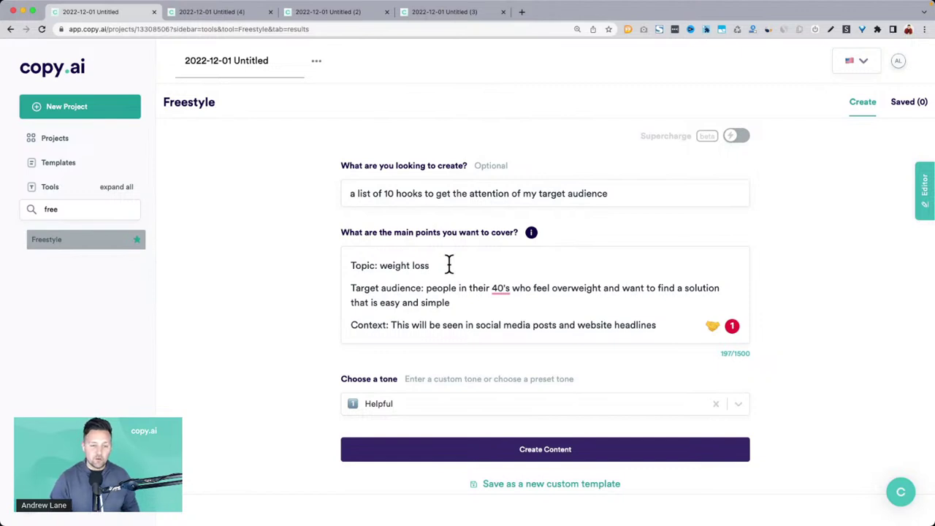
Review the topic, target audience and context lines in the main points of the weight loss hook prompt.
{"action": "left_click_drag", "start_coordinate": [449, 264], "coordinate": [454, 304]}
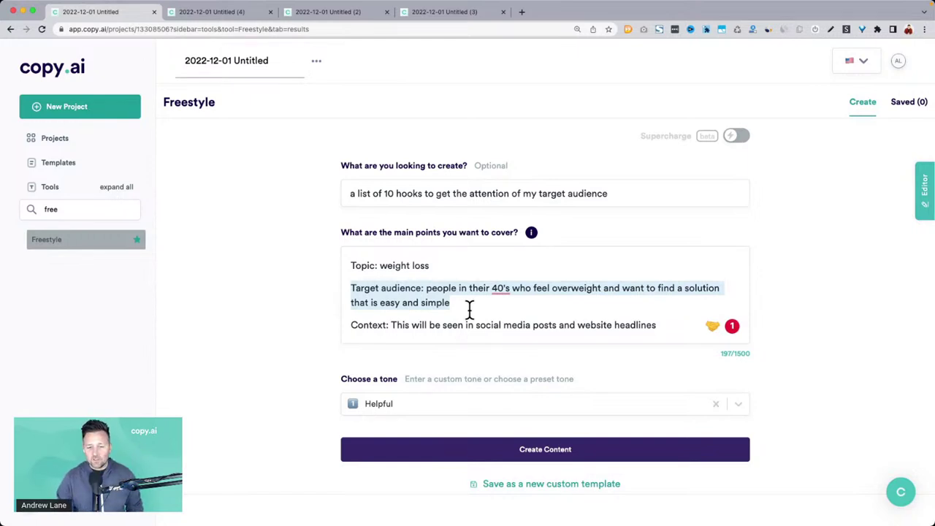
{"action": "left_click", "coordinate": [466, 325]}
{"action": "left_click_drag", "start_coordinate": [427, 290], "coordinate": [453, 303]}
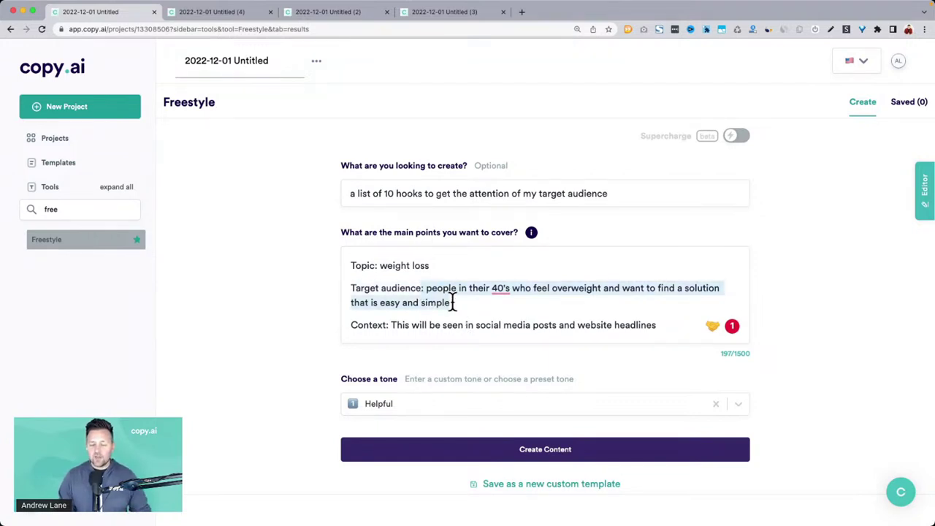
{"action": "double_click", "coordinate": [380, 325]}
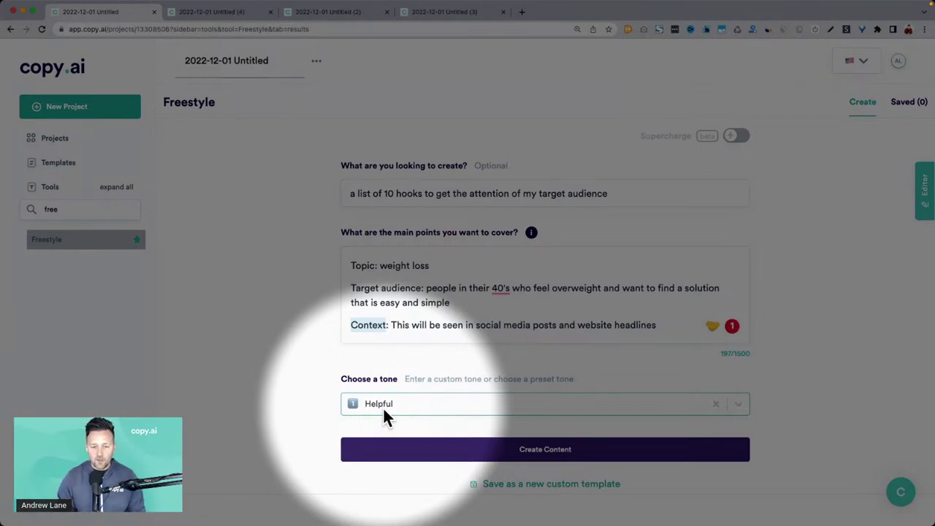
Enlarge the page and examine the first generated set of hooks, starting with "Why is it so hard to lose weight?".
{"action": "scroll", "coordinate": [453, 416], "scroll_direction": "down", "scroll_amount": 2}
{"action": "scroll", "coordinate": [552, 401], "scroll_direction": "down", "scroll_amount": 5}
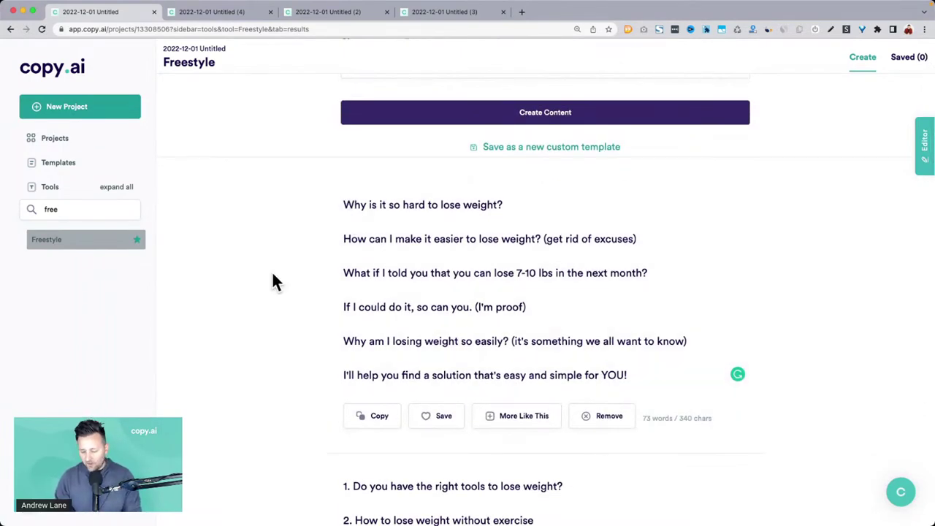
{"action": "key", "text": "super+equal"}
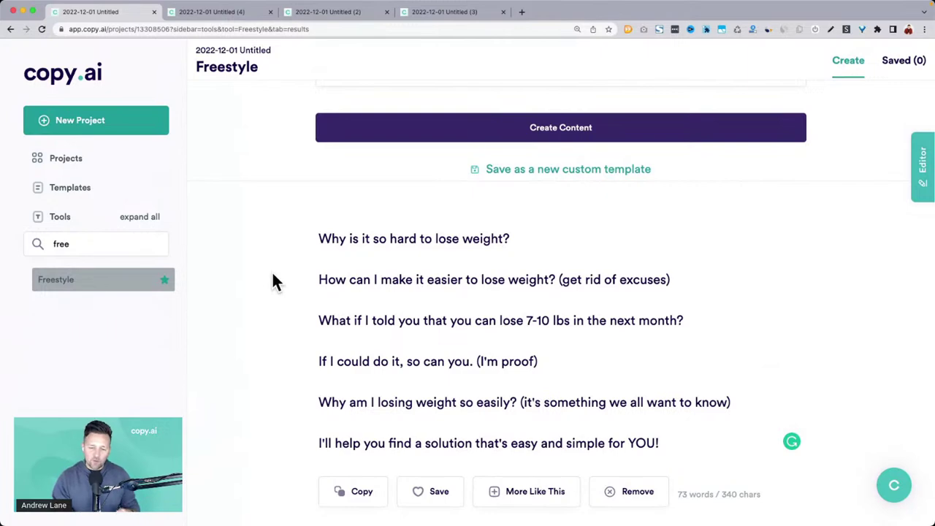
{"action": "scroll", "coordinate": [272, 271], "scroll_direction": "down", "scroll_amount": 5}
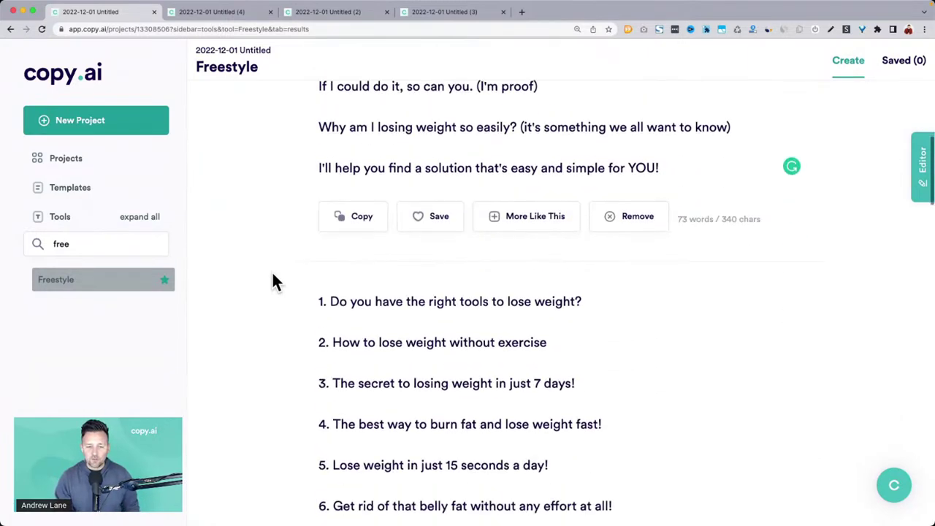
{"action": "scroll", "coordinate": [274, 282], "scroll_direction": "down", "scroll_amount": 10}
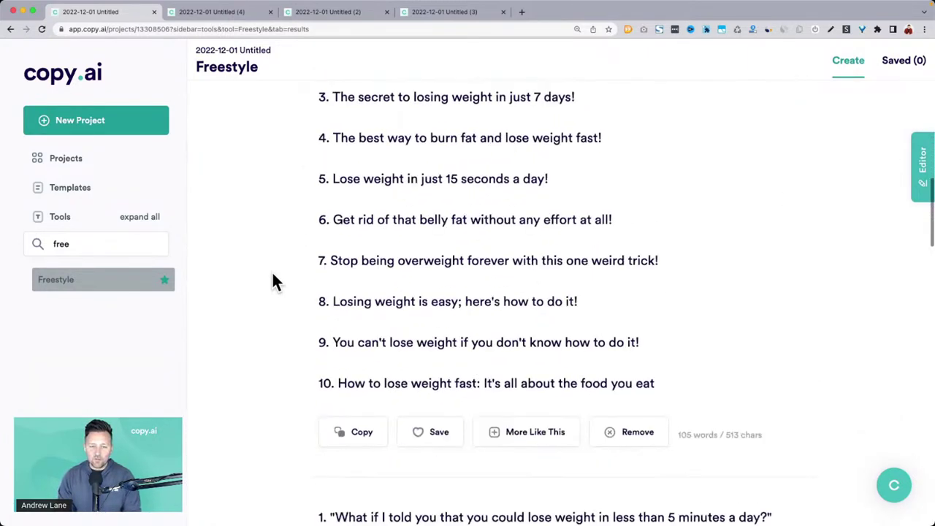
{"action": "scroll", "coordinate": [274, 280], "scroll_direction": "up", "scroll_amount": 12}
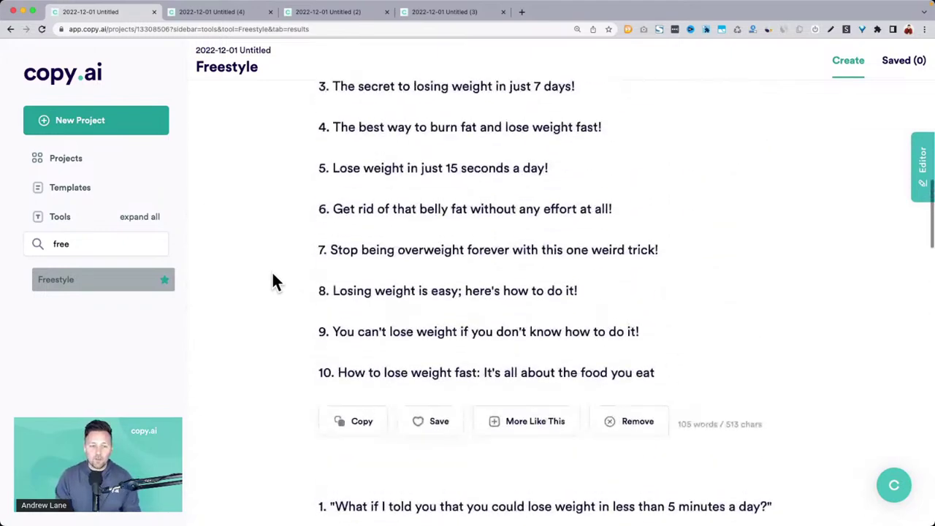
{"action": "scroll", "coordinate": [272, 279], "scroll_direction": "up", "scroll_amount": 5}
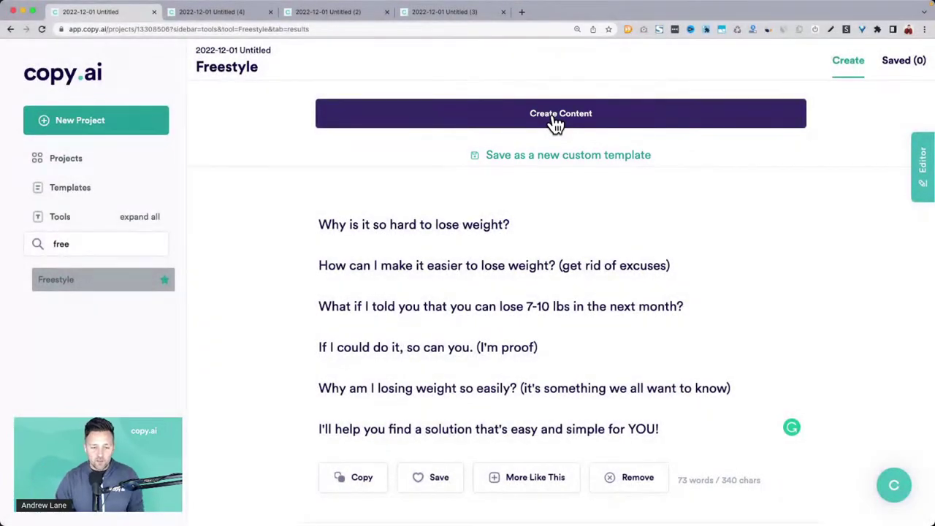
{"action": "left_click_drag", "start_coordinate": [320, 225], "coordinate": [485, 231]}
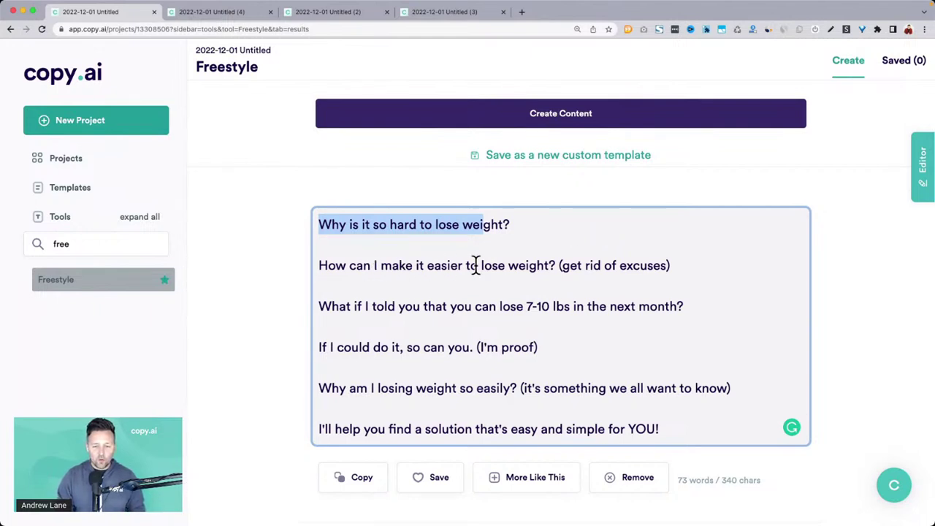
{"action": "scroll", "coordinate": [512, 269], "scroll_direction": "down", "scroll_amount": 2}
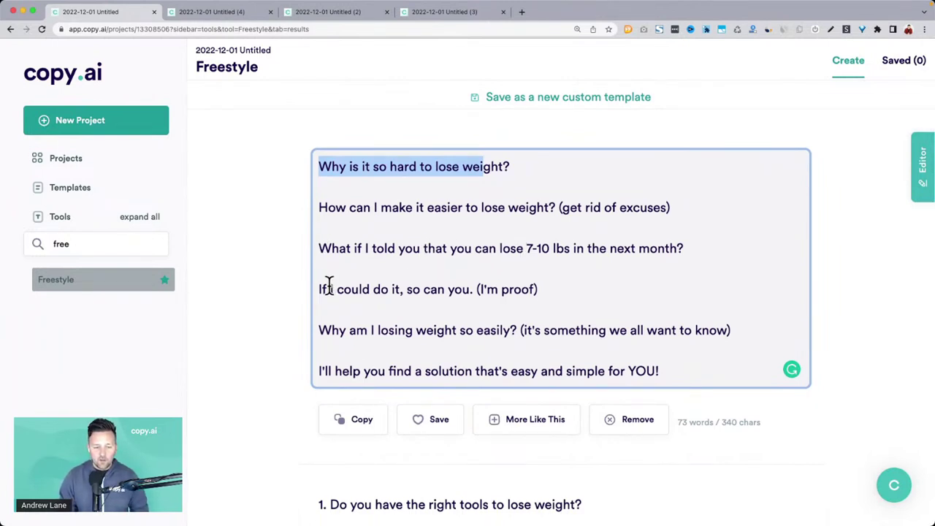
Read through the second generated list of ten hooks, from "Do you have the right tools to lose weight?" onward.
{"action": "scroll", "coordinate": [363, 268], "scroll_direction": "down", "scroll_amount": 7}
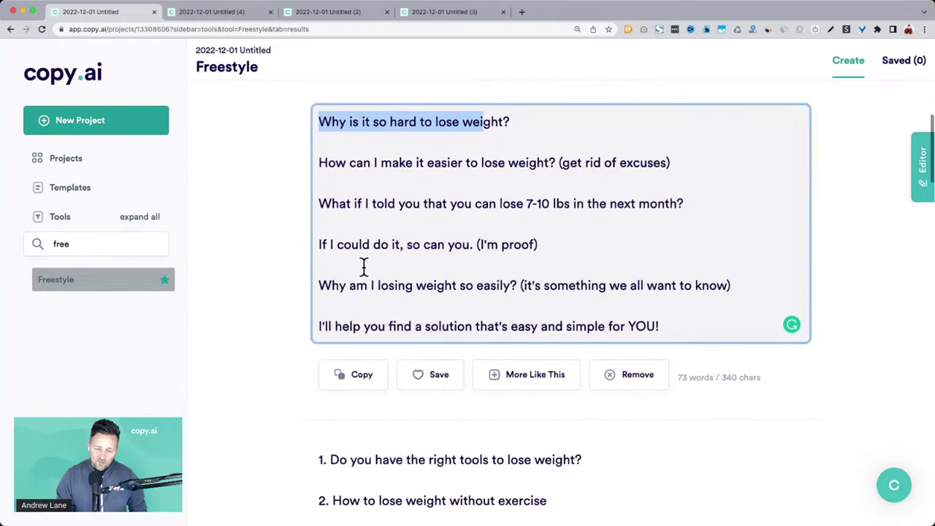
{"action": "scroll", "coordinate": [363, 269], "scroll_direction": "down", "scroll_amount": 2}
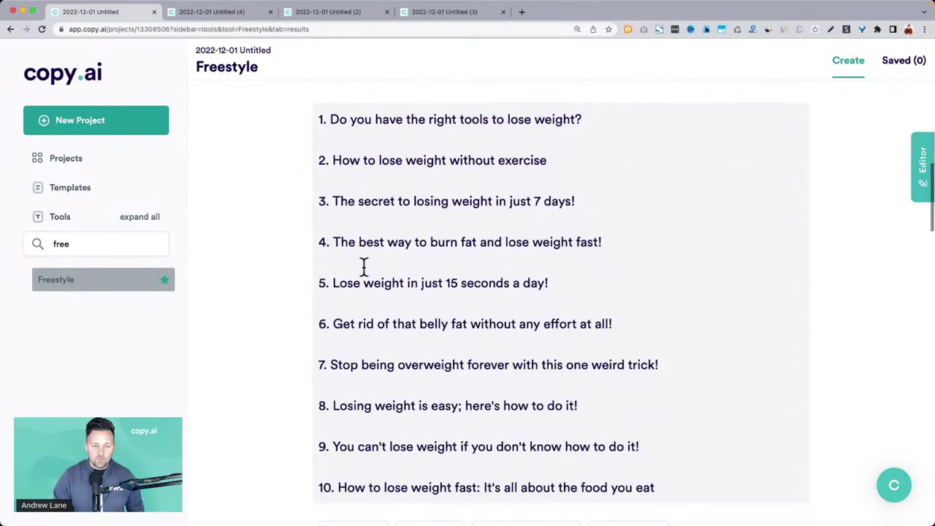
{"action": "left_click_drag", "start_coordinate": [593, 120], "coordinate": [330, 119]}
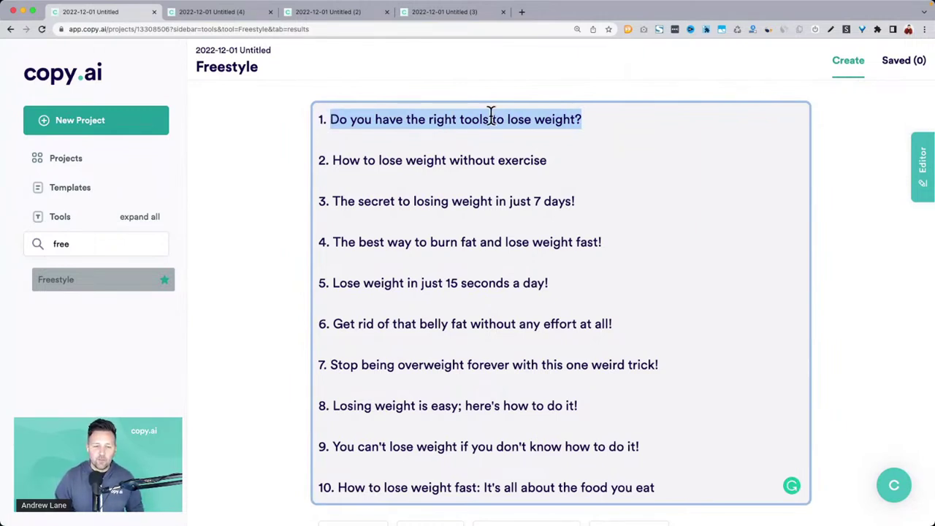
{"action": "left_click", "coordinate": [369, 202]}
{"action": "left_click_drag", "start_coordinate": [369, 202], "coordinate": [540, 202]}
{"action": "left_click_drag", "start_coordinate": [385, 242], "coordinate": [465, 242]}
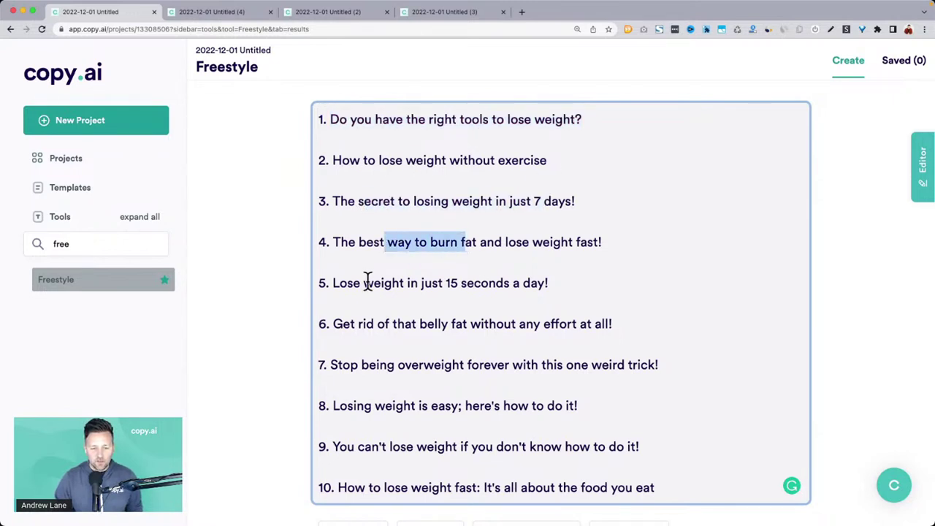
{"action": "left_click_drag", "start_coordinate": [343, 324], "coordinate": [620, 326]}
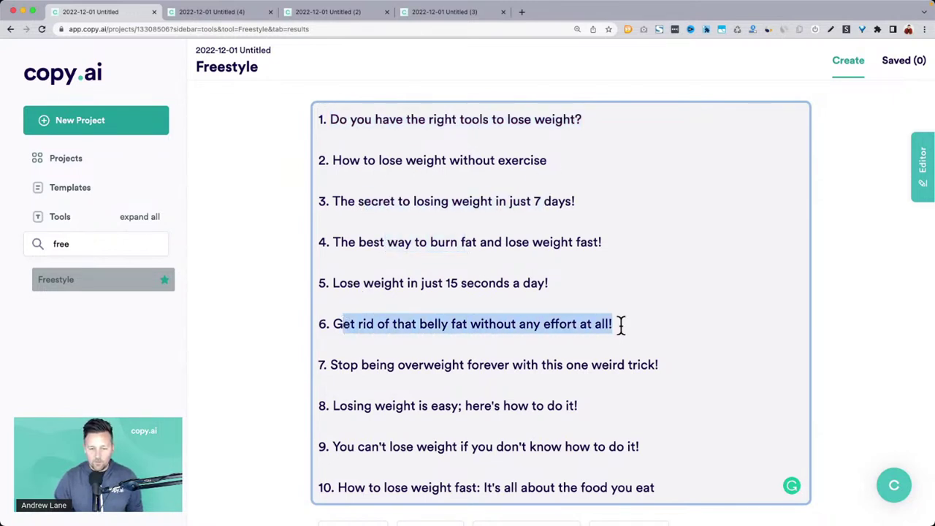
{"action": "left_click", "coordinate": [361, 366]}
{"action": "left_click_drag", "start_coordinate": [361, 365], "coordinate": [676, 369]}
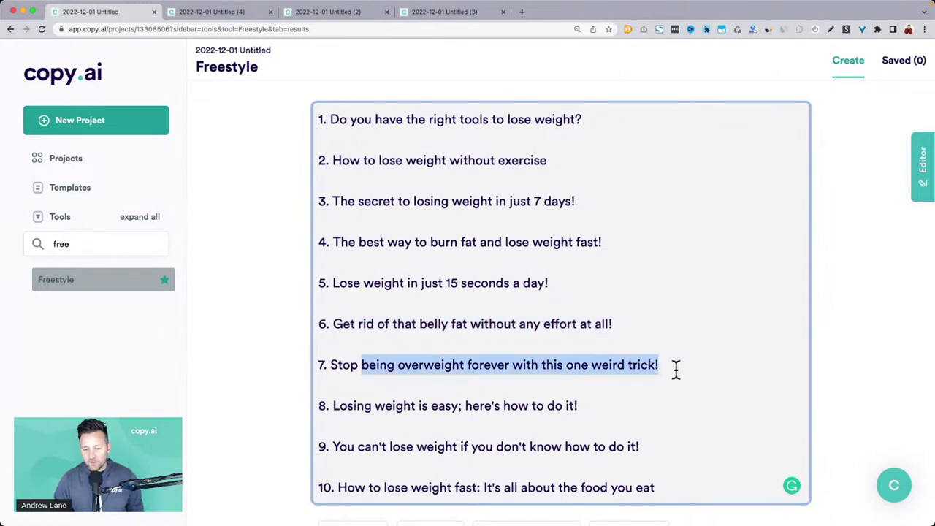
{"action": "scroll", "coordinate": [675, 369], "scroll_direction": "down", "scroll_amount": 3}
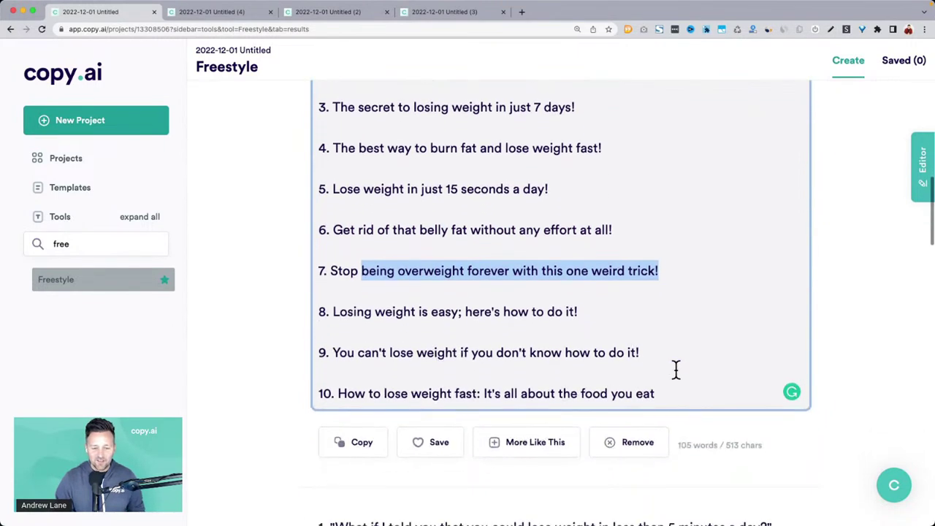
{"action": "left_click_drag", "start_coordinate": [580, 298], "coordinate": [314, 303]}
{"action": "left_click_drag", "start_coordinate": [335, 338], "coordinate": [679, 355]}
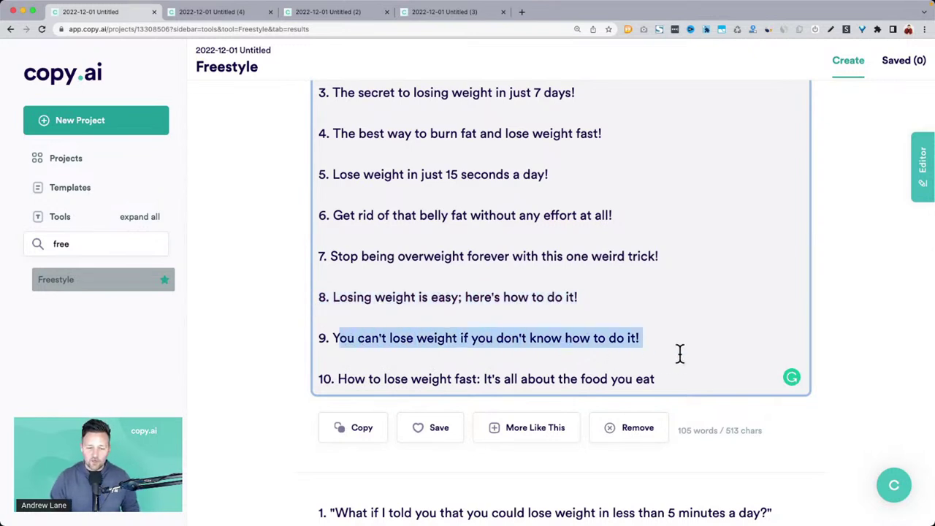
{"action": "scroll", "coordinate": [668, 254], "scroll_direction": "down", "scroll_amount": 5}
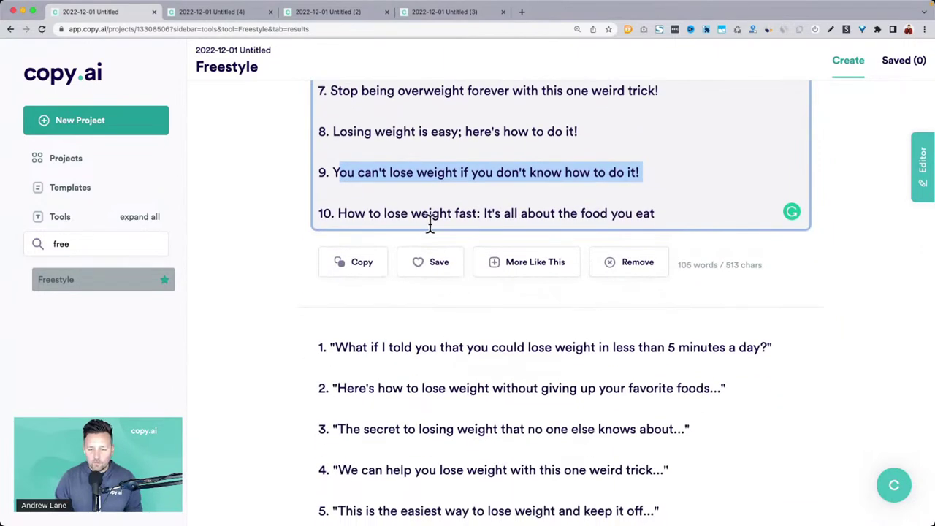
{"action": "left_click_drag", "start_coordinate": [491, 213], "coordinate": [656, 212]}
Read through the third generated list of quoted hooks, from the "5 minutes a day" hook to the "woman so happy" hook.
{"action": "scroll", "coordinate": [650, 216], "scroll_direction": "down", "scroll_amount": 2}
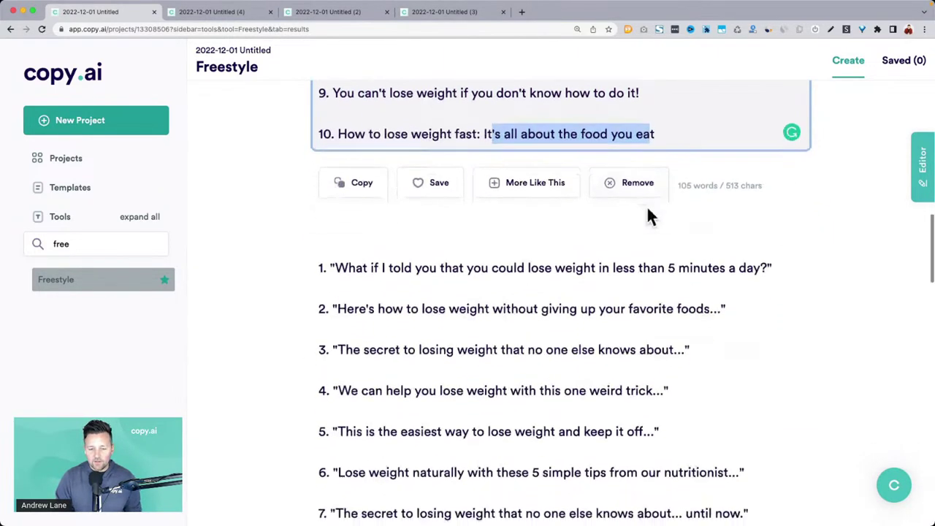
{"action": "scroll", "coordinate": [648, 208], "scroll_direction": "down", "scroll_amount": 4}
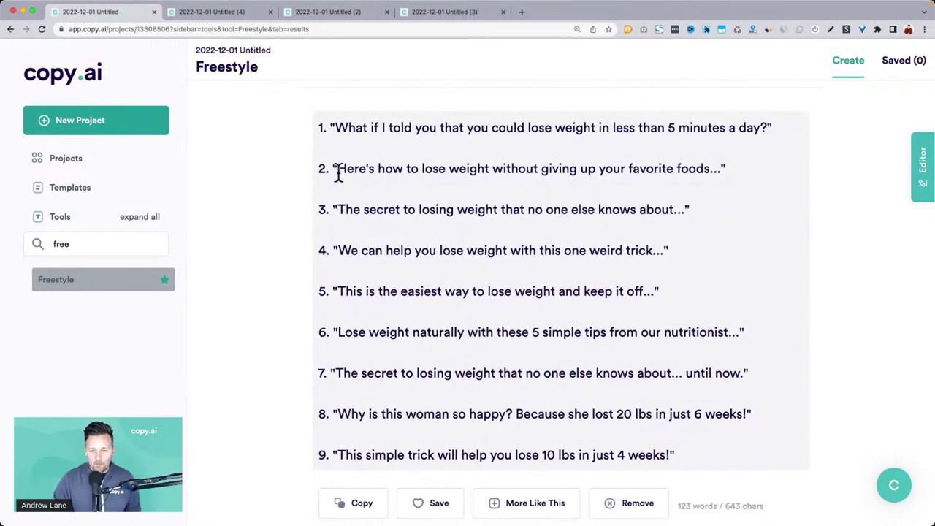
{"action": "left_click_drag", "start_coordinate": [334, 169], "coordinate": [708, 187]}
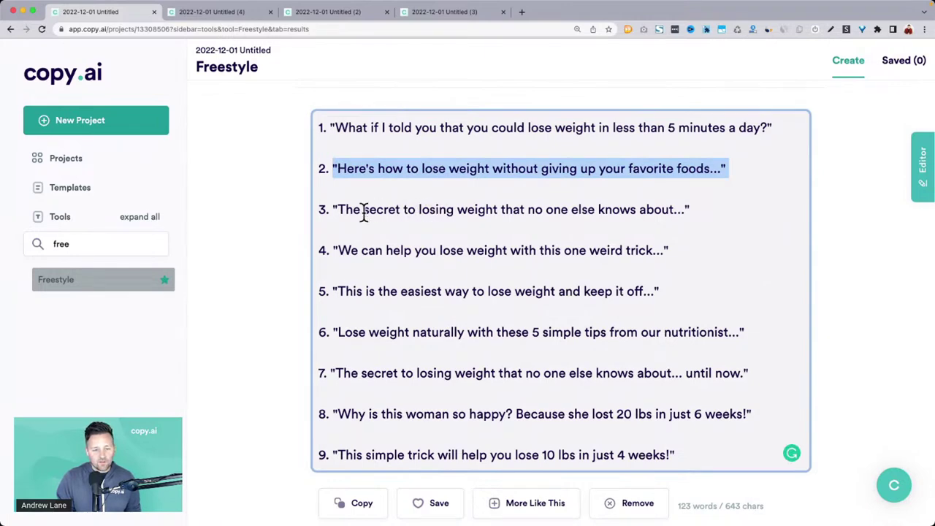
{"action": "left_click", "coordinate": [331, 211]}
{"action": "left_click_drag", "start_coordinate": [331, 211], "coordinate": [716, 216]}
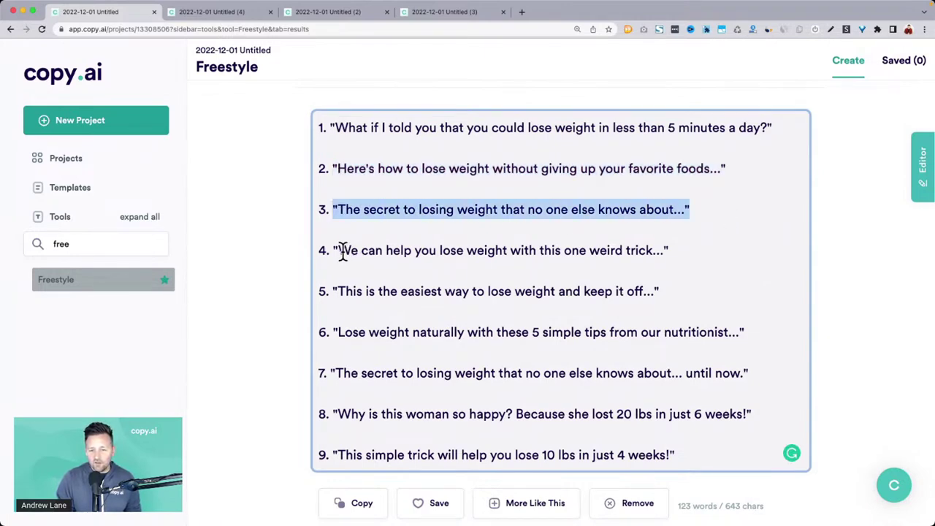
{"action": "left_click_drag", "start_coordinate": [341, 250], "coordinate": [616, 248]}
{"action": "left_click_drag", "start_coordinate": [366, 291], "coordinate": [668, 289]}
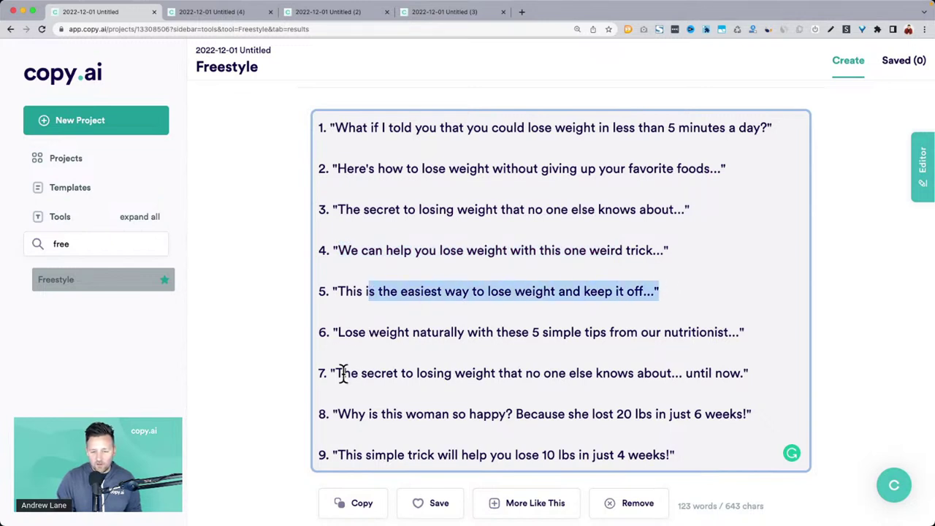
{"action": "scroll", "coordinate": [342, 374], "scroll_direction": "down", "scroll_amount": 1}
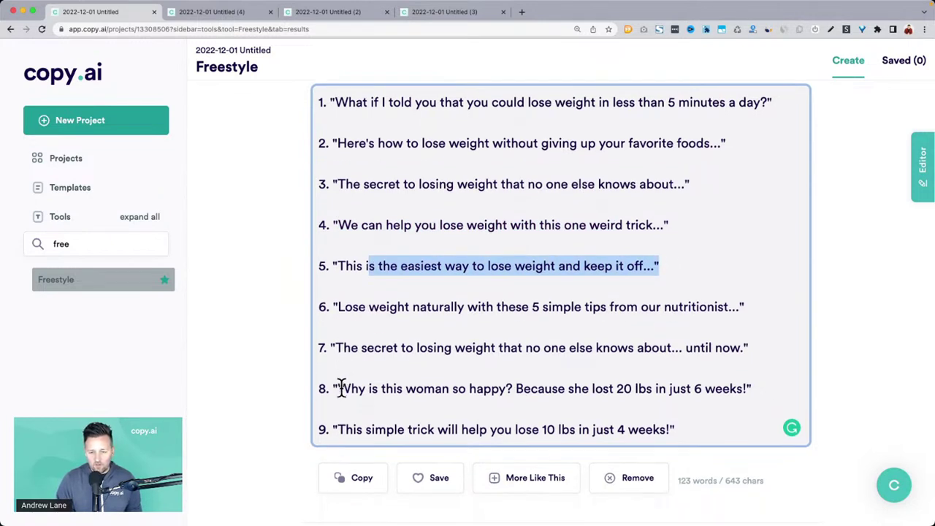
{"action": "scroll", "coordinate": [385, 347], "scroll_direction": "down", "scroll_amount": 5}
{"action": "left_click_drag", "start_coordinate": [338, 265], "coordinate": [746, 265]}
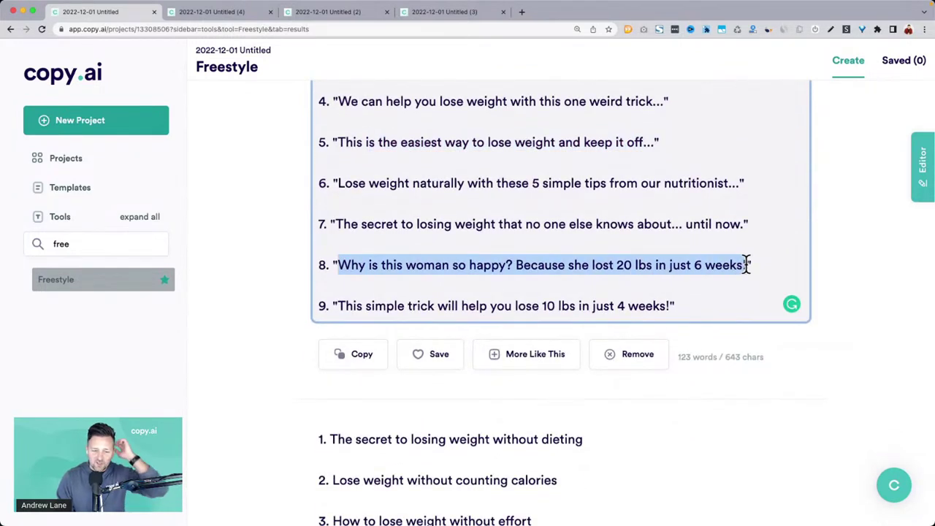
Examine the last two generated hook lists, covering weight loss without dieting and the foods, healthy eating and doctor's secret hooks.
{"action": "scroll", "coordinate": [511, 244], "scroll_direction": "down", "scroll_amount": 10}
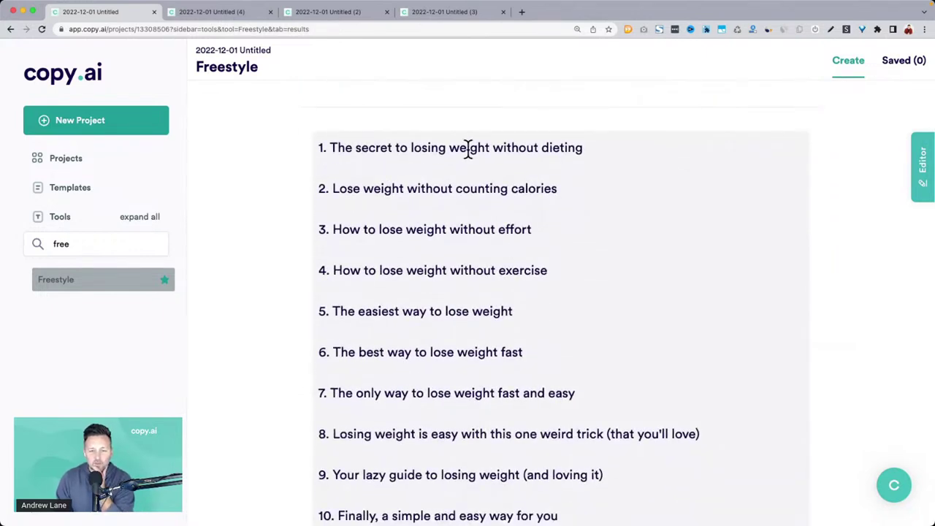
{"action": "scroll", "coordinate": [378, 326], "scroll_direction": "down", "scroll_amount": 2}
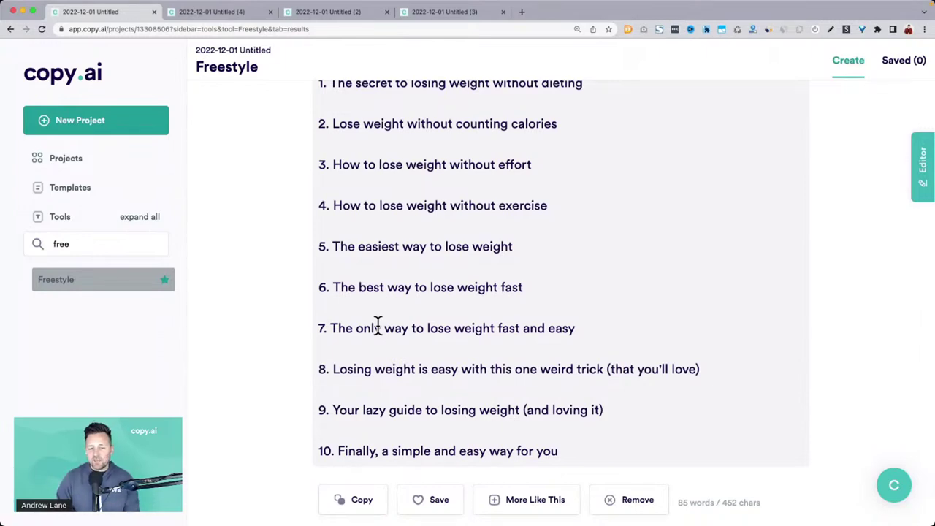
{"action": "scroll", "coordinate": [378, 326], "scroll_direction": "down", "scroll_amount": 5}
{"action": "scroll", "coordinate": [378, 326], "scroll_direction": "down", "scroll_amount": 3}
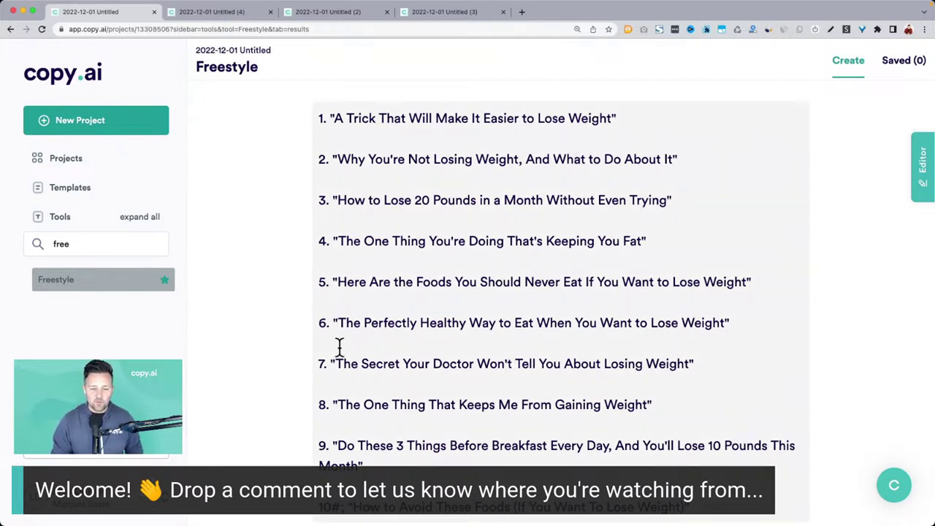
{"action": "left_click_drag", "start_coordinate": [354, 282], "coordinate": [671, 282]}
{"action": "left_click", "coordinate": [360, 323]}
{"action": "left_click_drag", "start_coordinate": [360, 324], "coordinate": [570, 323]}
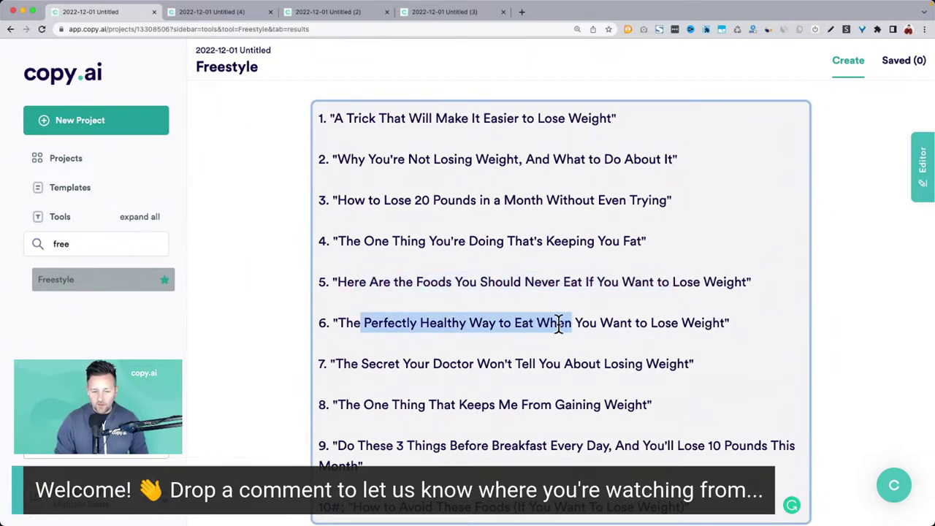
{"action": "left_click", "coordinate": [341, 363]}
{"action": "left_click_drag", "start_coordinate": [341, 363], "coordinate": [681, 359]}
{"action": "scroll", "coordinate": [681, 359], "scroll_direction": "down", "scroll_amount": 3}
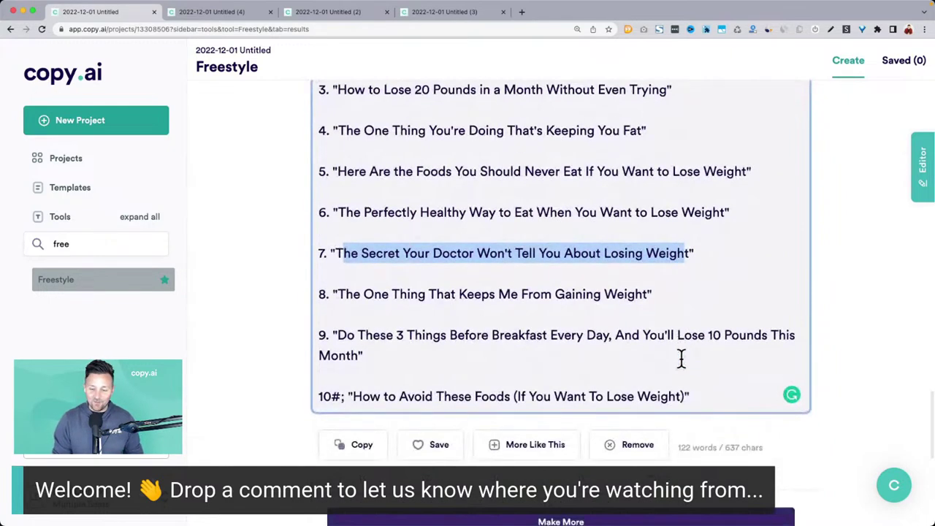
Switch to the reference browser window and view the article "The 4 Laws of Incredible Hooks for Ad Copy" at law 1, "Know who is your audience".
{"action": "scroll", "coordinate": [681, 358], "scroll_direction": "up", "scroll_amount": 15}
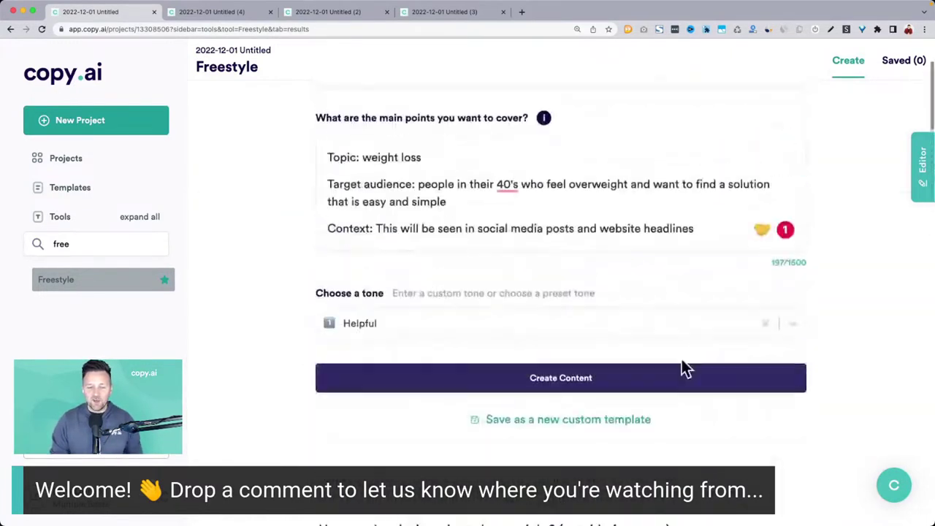
{"action": "key", "text": "ctrl+Up"}
{"action": "left_click", "coordinate": [309, 138]}
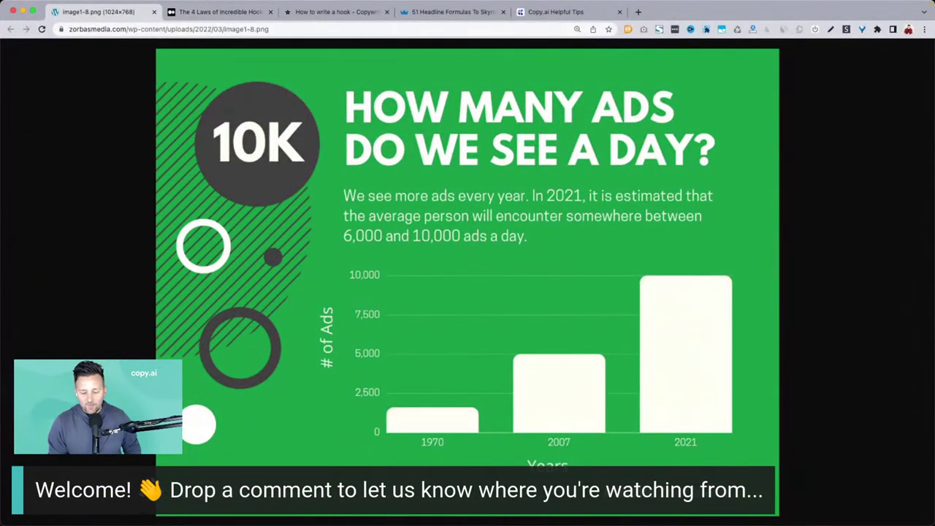
{"action": "left_click", "coordinate": [198, 10]}
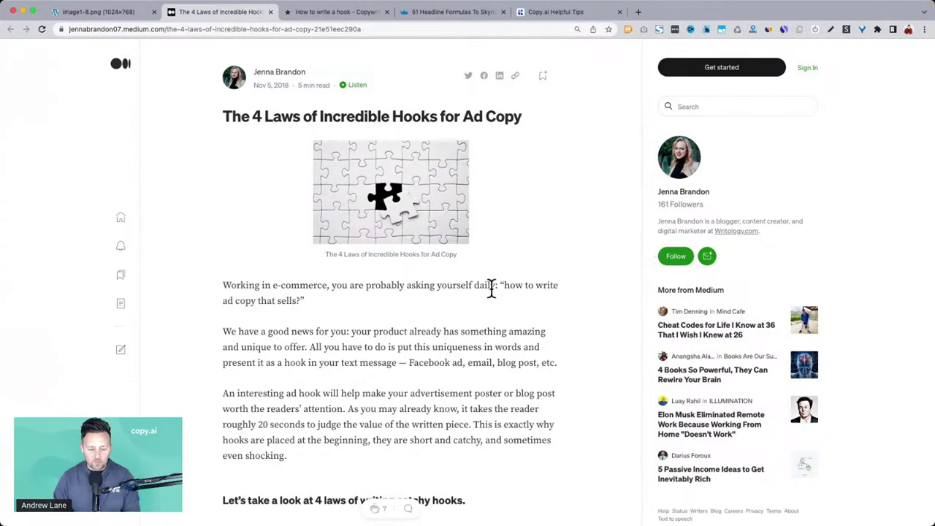
{"action": "scroll", "coordinate": [491, 287], "scroll_direction": "down", "scroll_amount": 5}
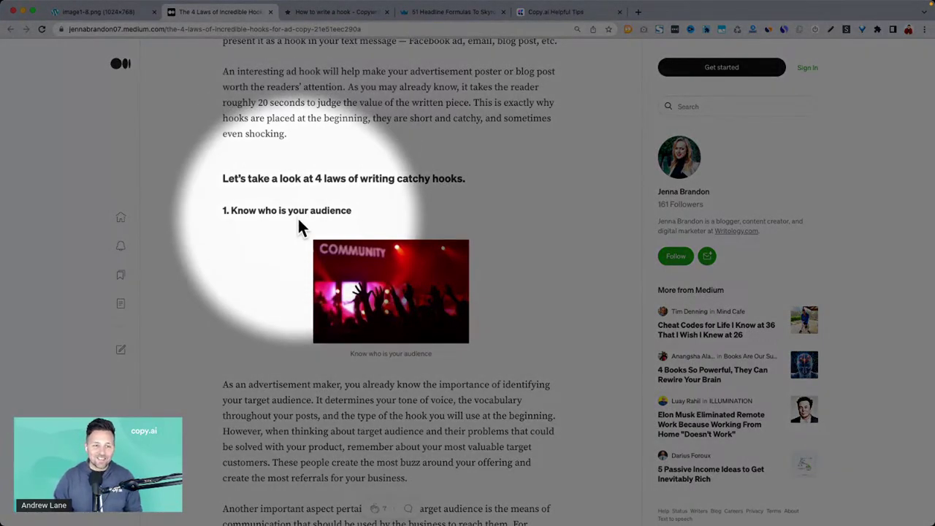
Return to the copy.ai window and, in project Untitled (4), set what to create to "a list of 5 potential customer personas".
{"action": "key", "text": "ctrl+Down"}
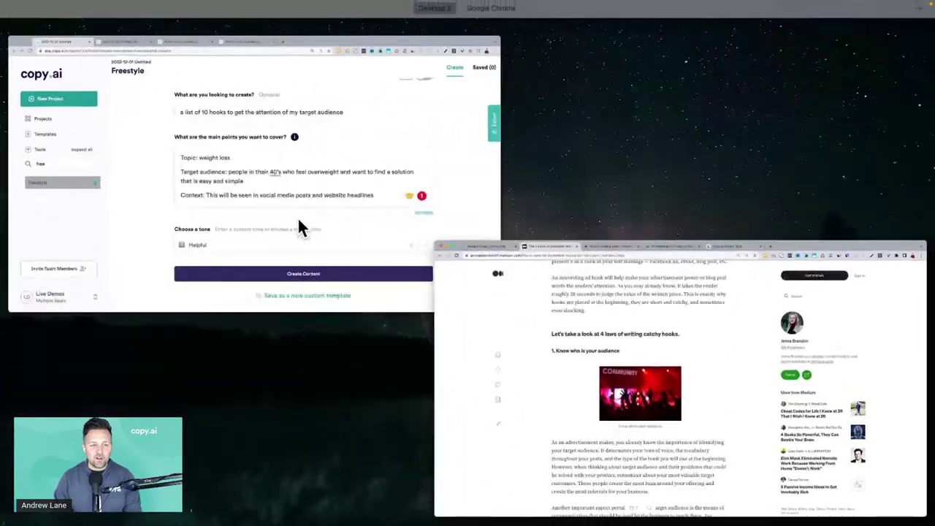
{"action": "left_click", "coordinate": [292, 150]}
{"action": "left_click", "coordinate": [214, 14]}
{"action": "triple_click", "coordinate": [384, 227]}
{"action": "type", "text": "a list of 5"}
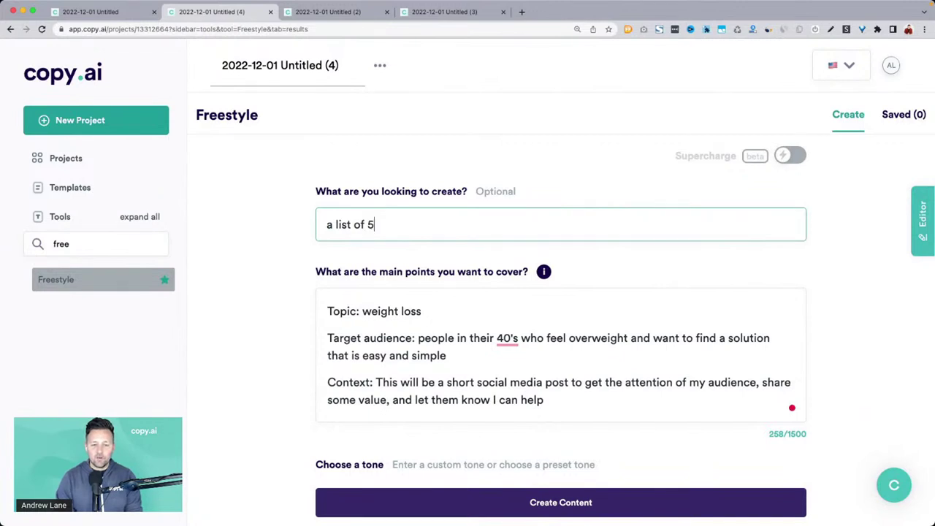
{"action": "type", "text": " potential c"}
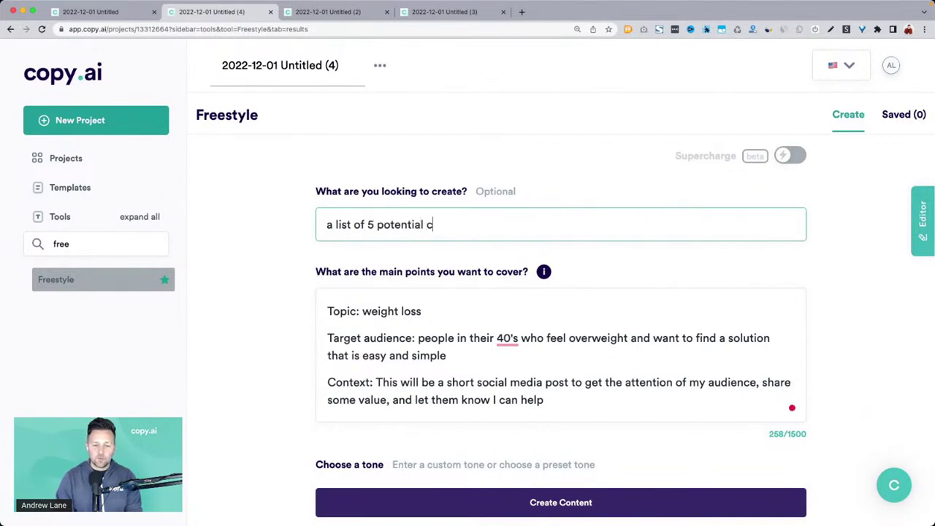
{"action": "type", "text": "ustomer personas"}
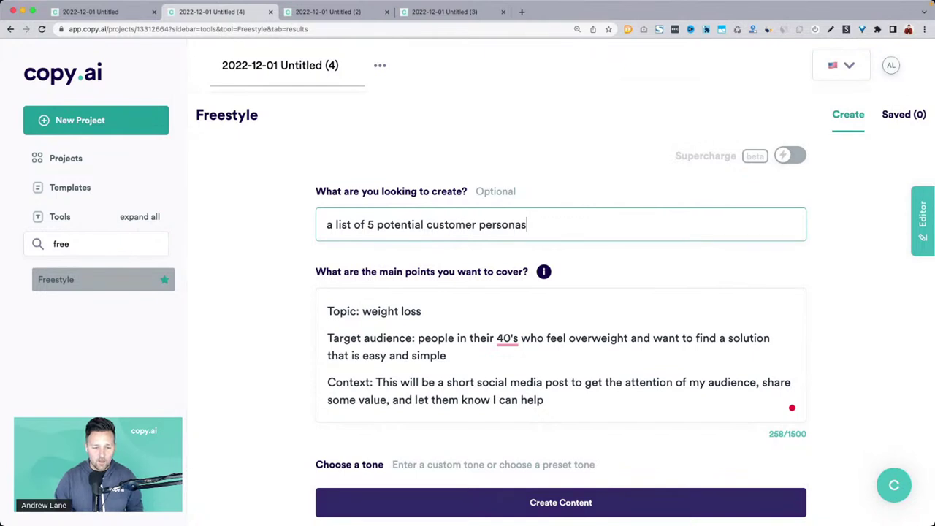
Delete the Topic and Context lines from the main points, keeping only the target audience description.
{"action": "left_click_drag", "start_coordinate": [327, 313], "coordinate": [484, 312]}
{"action": "key", "text": "BackSpace"}
{"action": "key", "text": "BackSpace"}
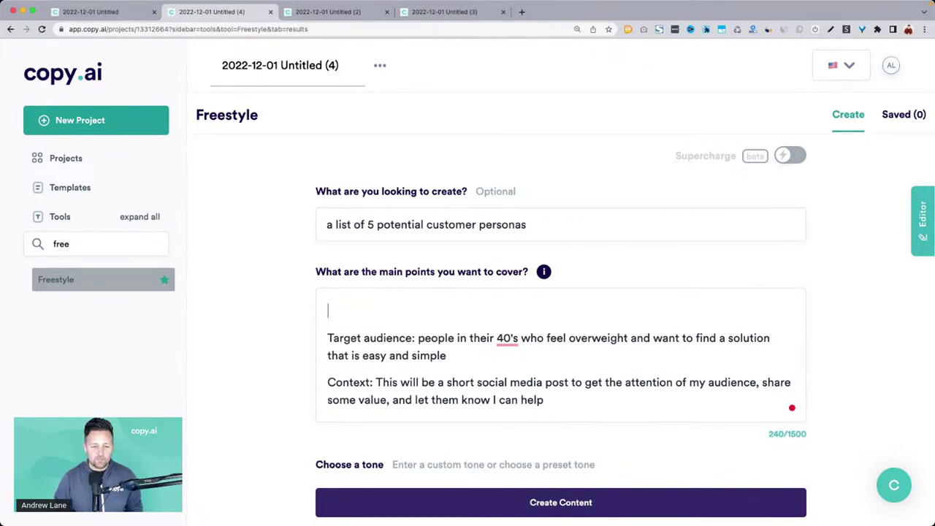
{"action": "triple_click", "coordinate": [428, 382]}
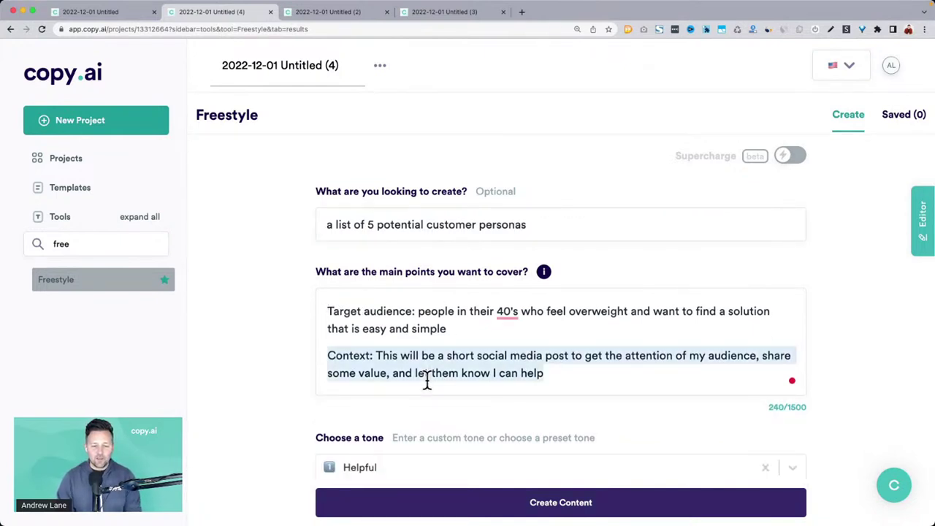
{"action": "key", "text": "BackSpace"}
{"action": "key", "text": "BackSpace"}
{"action": "scroll", "coordinate": [417, 415], "scroll_direction": "down", "scroll_amount": 1}
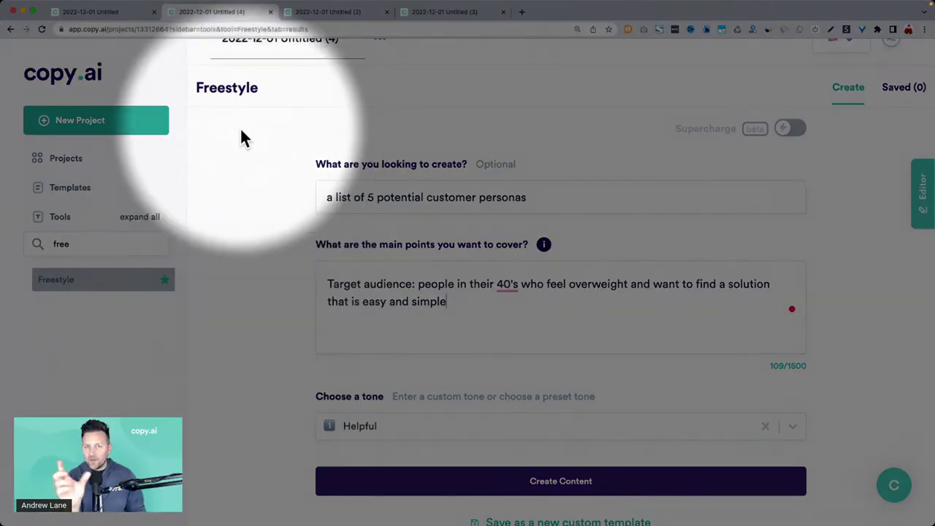
Set the tone to Friendly and generate the customer persona content.
{"action": "scroll", "coordinate": [257, 303], "scroll_direction": "down", "scroll_amount": 2}
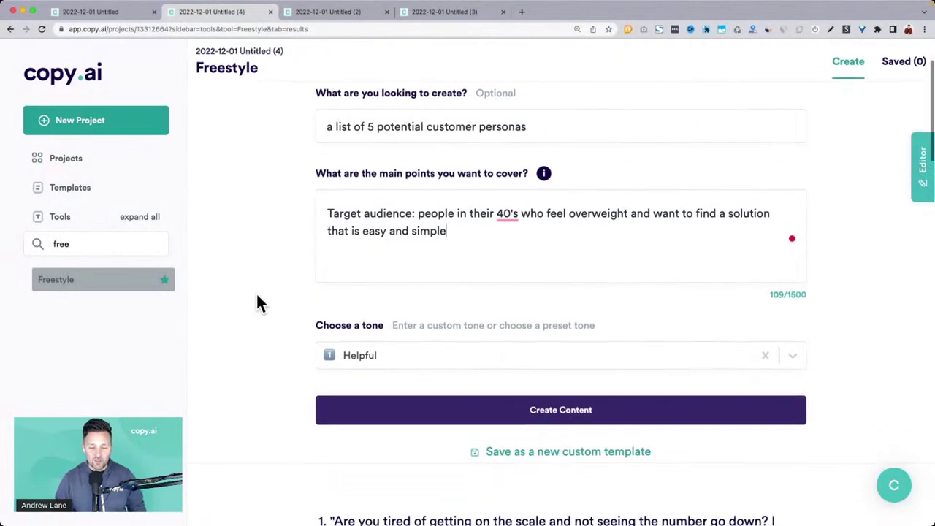
{"action": "left_click", "coordinate": [359, 350]}
{"action": "scroll", "coordinate": [409, 430], "scroll_direction": "down", "scroll_amount": 3}
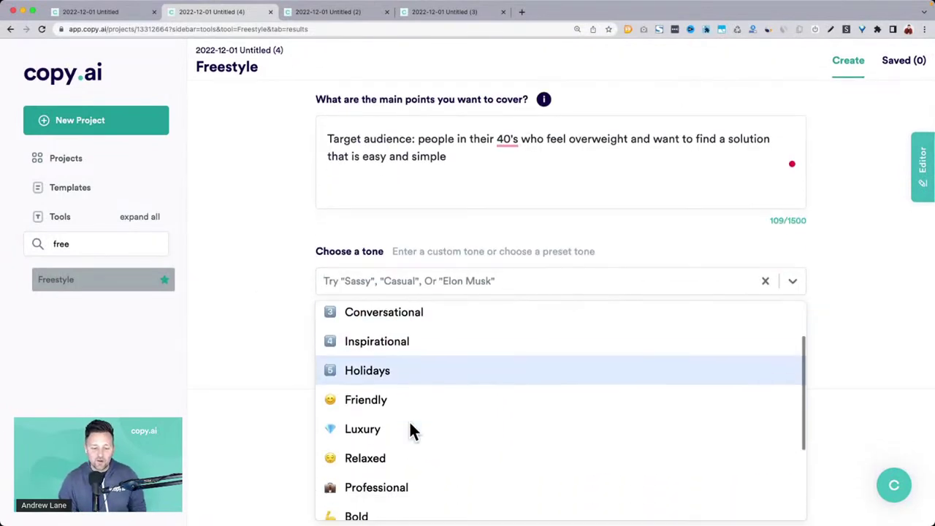
{"action": "left_click", "coordinate": [379, 340]}
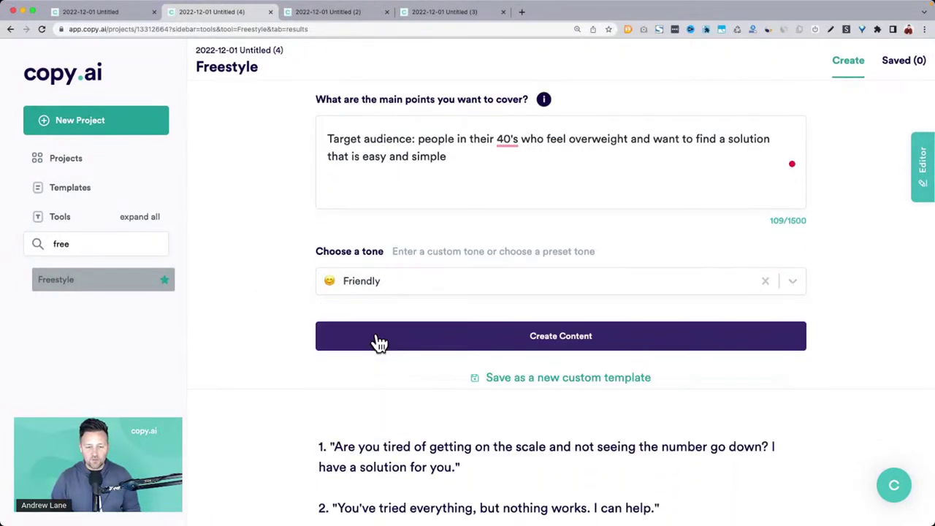
{"action": "scroll", "coordinate": [409, 332], "scroll_direction": "up", "scroll_amount": 4}
{"action": "scroll", "coordinate": [359, 209], "scroll_direction": "up", "scroll_amount": 1}
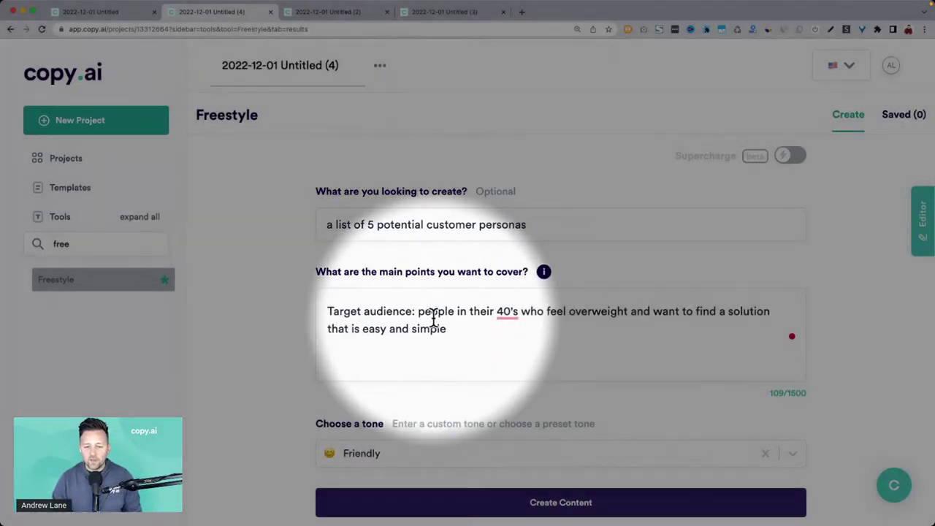
{"action": "scroll", "coordinate": [307, 350], "scroll_direction": "down", "scroll_amount": 3}
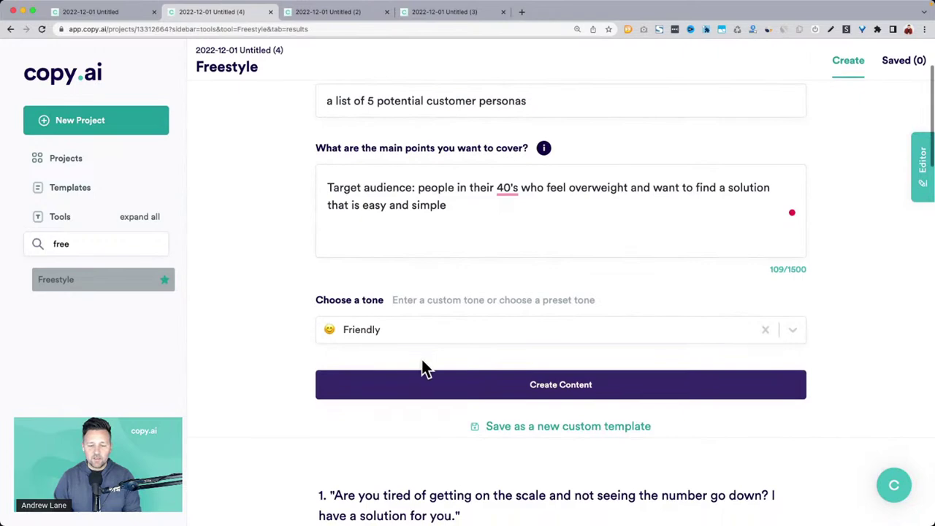
{"action": "left_click", "coordinate": [444, 381]}
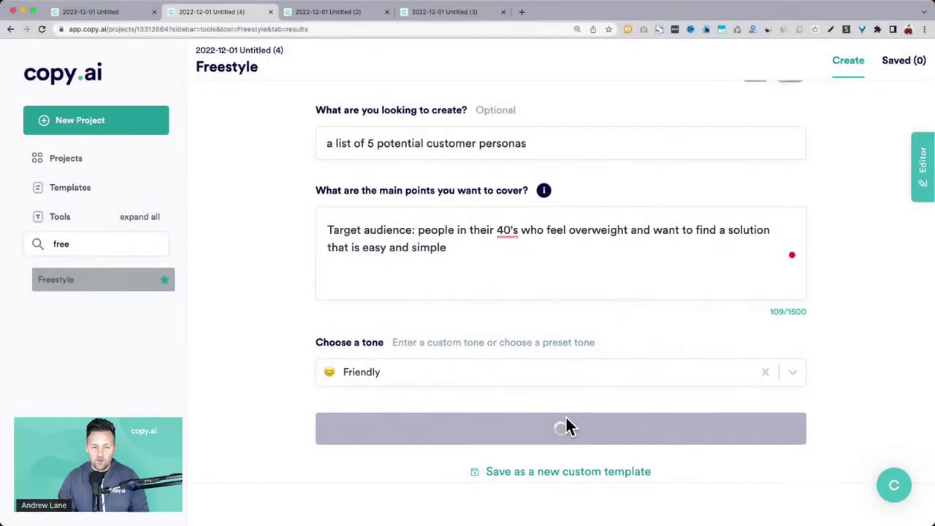
{"action": "scroll", "coordinate": [265, 313], "scroll_direction": "down", "scroll_amount": 1}
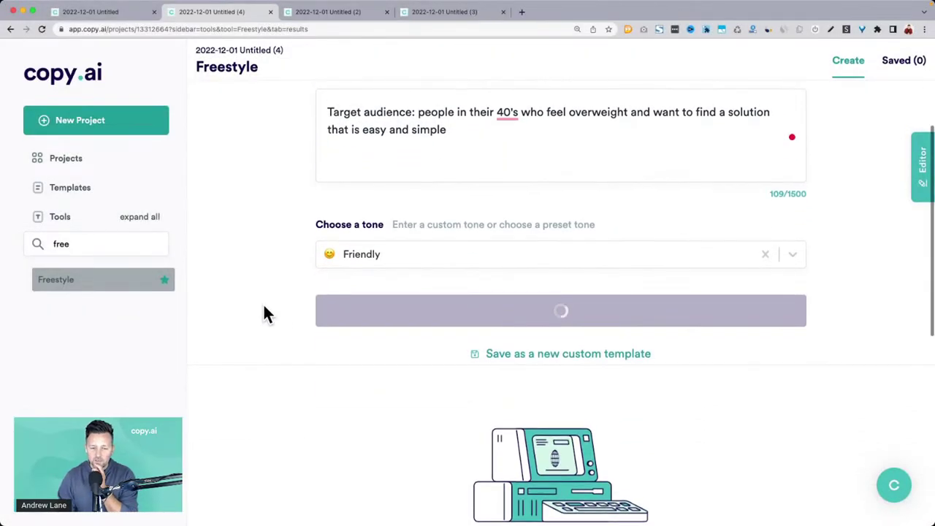
Read through the five persona titles in the generated list, from "I've Tried Everything" to "I'm Not Good At Exercising".
{"action": "scroll", "coordinate": [265, 313], "scroll_direction": "down", "scroll_amount": 10}
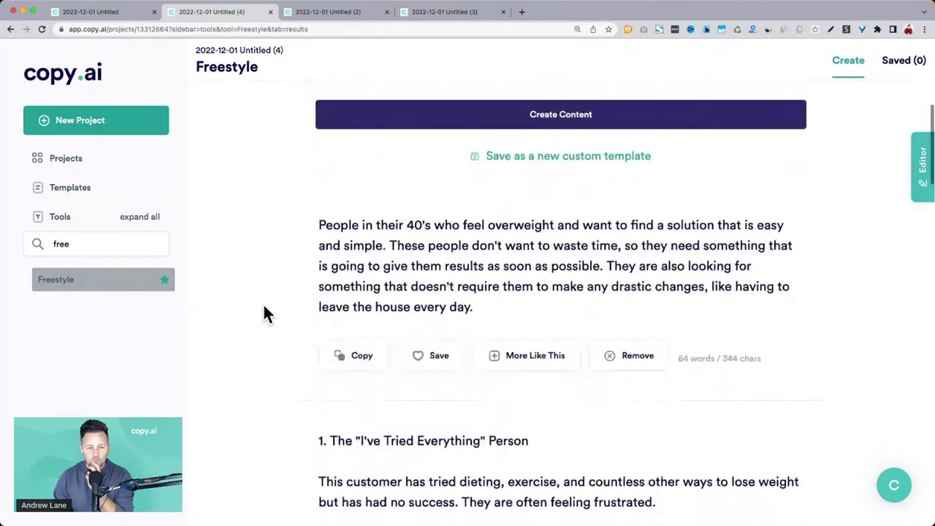
{"action": "scroll", "coordinate": [265, 307], "scroll_direction": "down", "scroll_amount": 4}
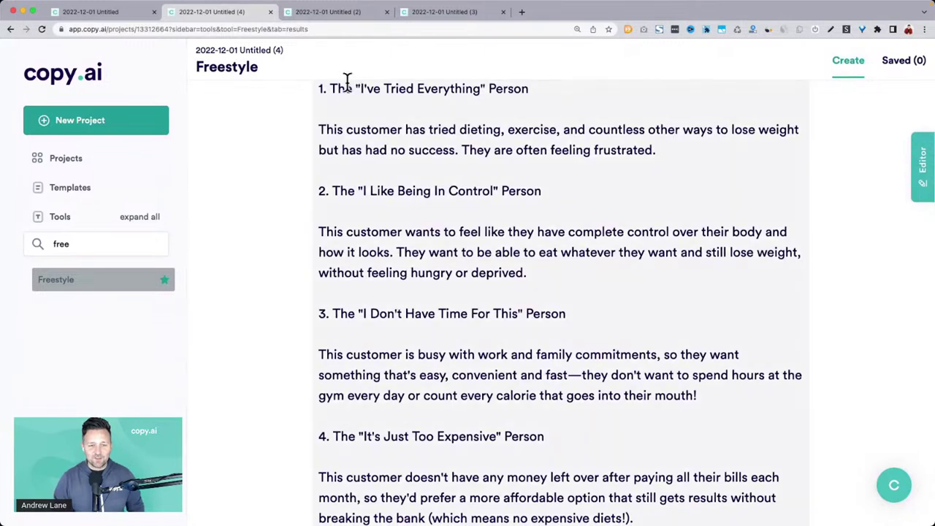
{"action": "left_click_drag", "start_coordinate": [336, 89], "coordinate": [544, 86]}
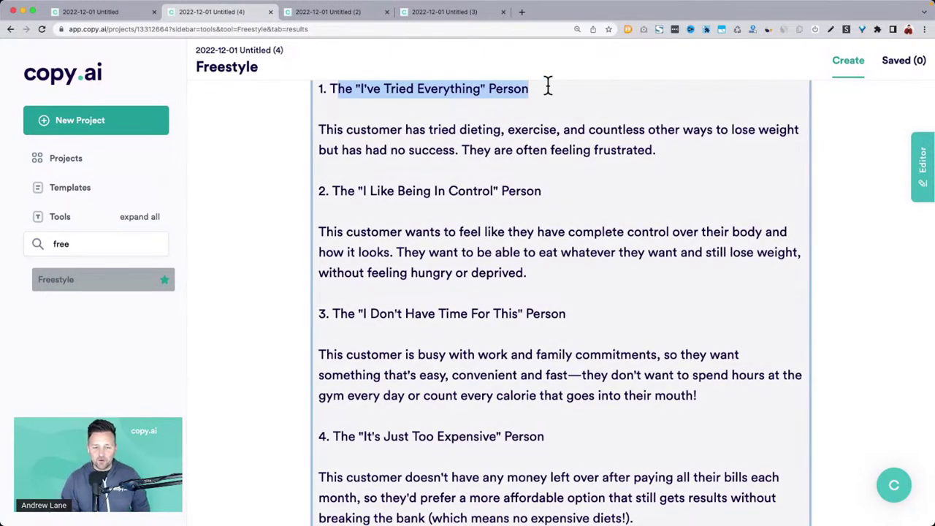
{"action": "left_click_drag", "start_coordinate": [357, 198], "coordinate": [598, 199]}
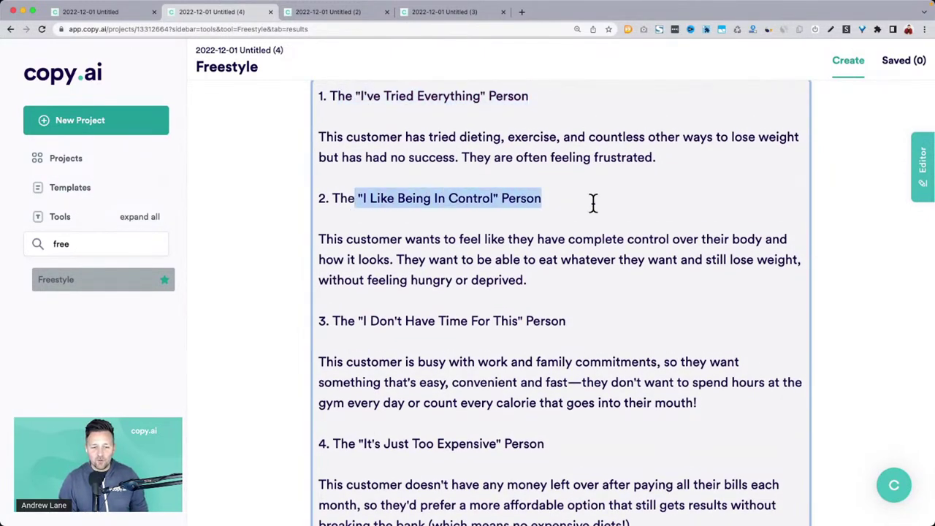
{"action": "left_click_drag", "start_coordinate": [350, 321], "coordinate": [582, 319]}
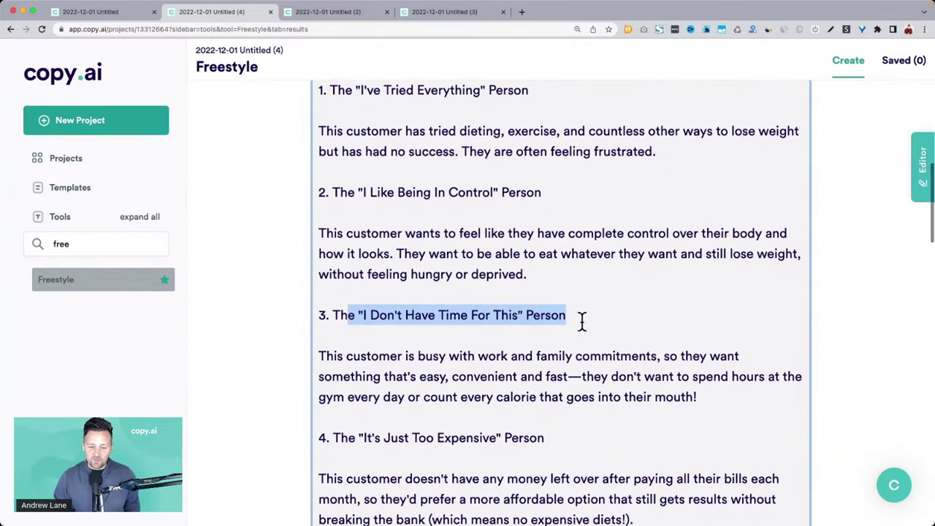
{"action": "scroll", "coordinate": [577, 323], "scroll_direction": "down", "scroll_amount": 1}
{"action": "left_click_drag", "start_coordinate": [560, 399], "coordinate": [405, 401]}
{"action": "scroll", "coordinate": [404, 400], "scroll_direction": "down", "scroll_amount": 3}
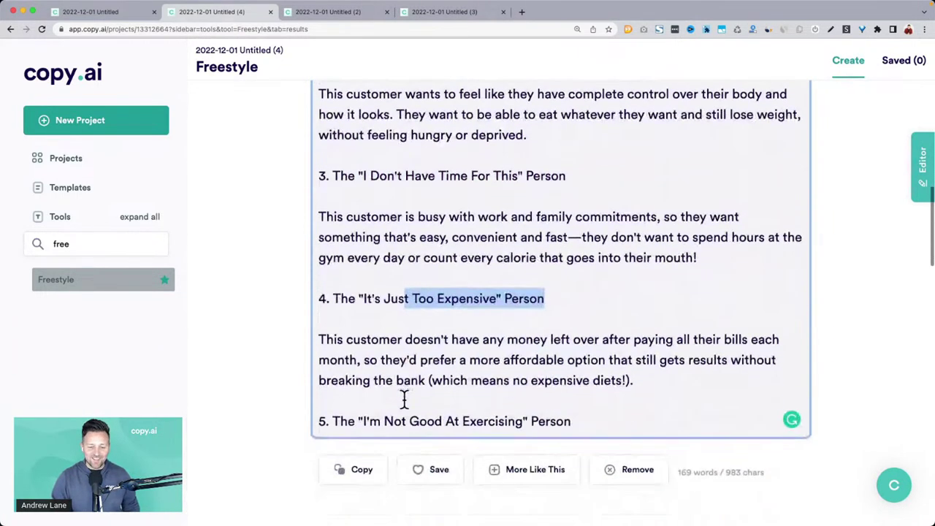
{"action": "left_click_drag", "start_coordinate": [357, 423], "coordinate": [539, 422]}
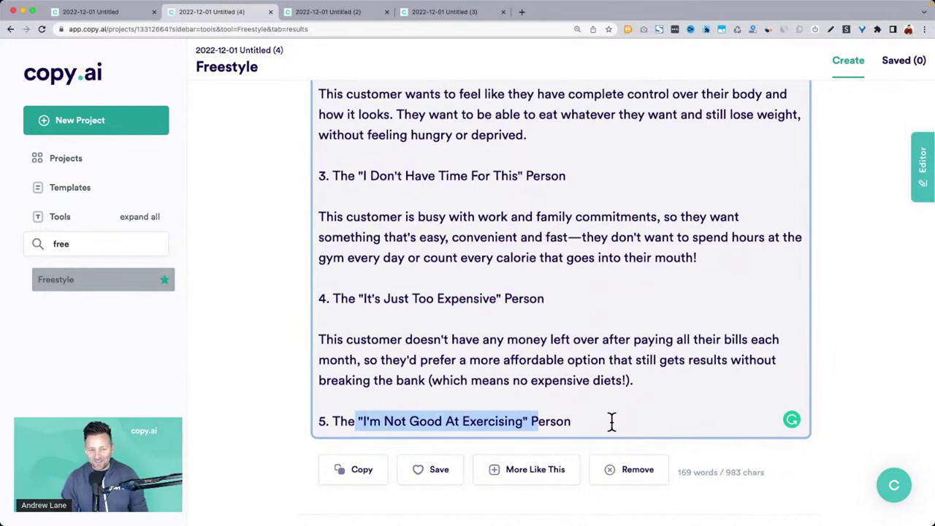
Examine the descriptions under the generated personas, starting with the "I've Tried Everything" and "I Like Being In Control" customers.
{"action": "scroll", "coordinate": [612, 422], "scroll_direction": "up", "scroll_amount": 5}
{"action": "left_click_drag", "start_coordinate": [319, 156], "coordinate": [680, 180]}
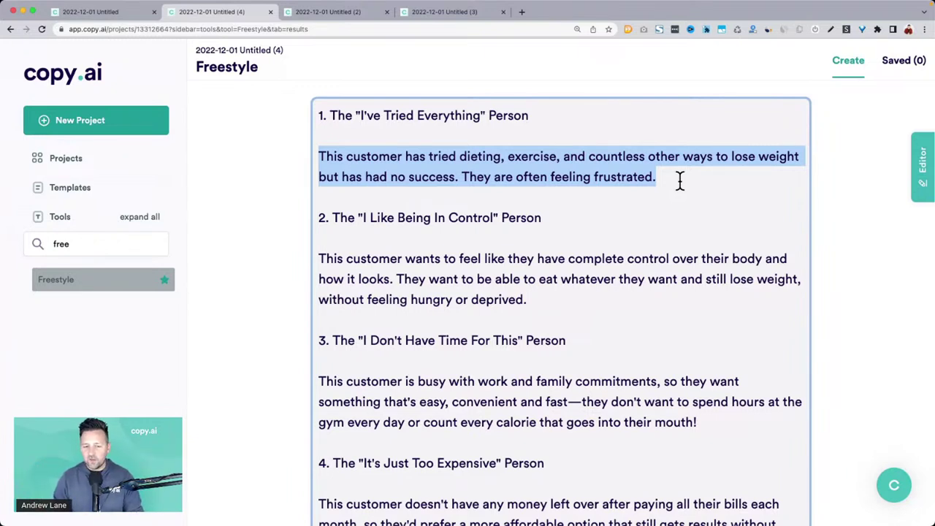
{"action": "triple_click", "coordinate": [568, 181]}
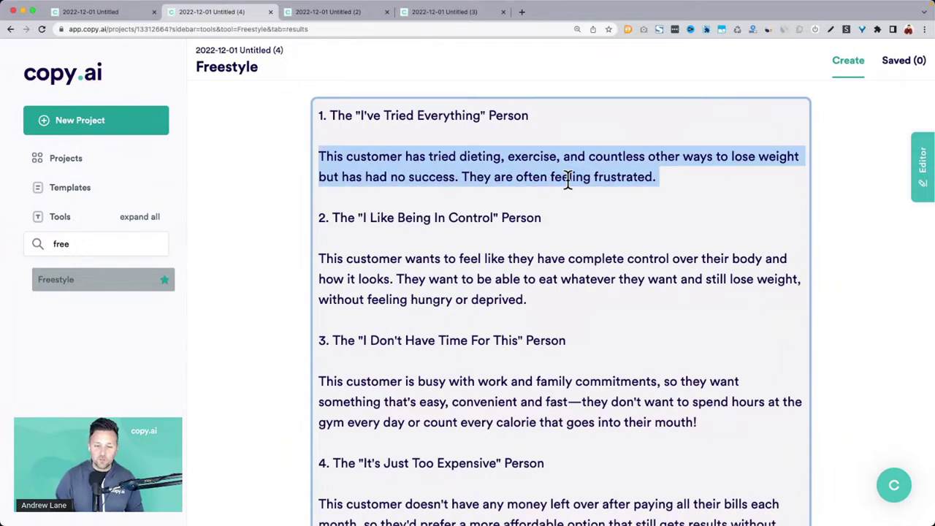
{"action": "left_click_drag", "start_coordinate": [321, 257], "coordinate": [619, 312]}
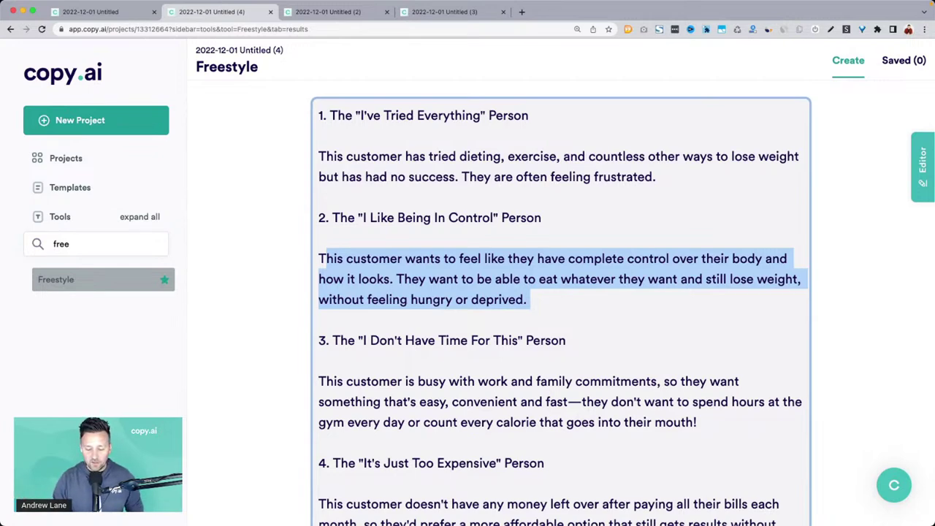
{"action": "left_click", "coordinate": [436, 352]}
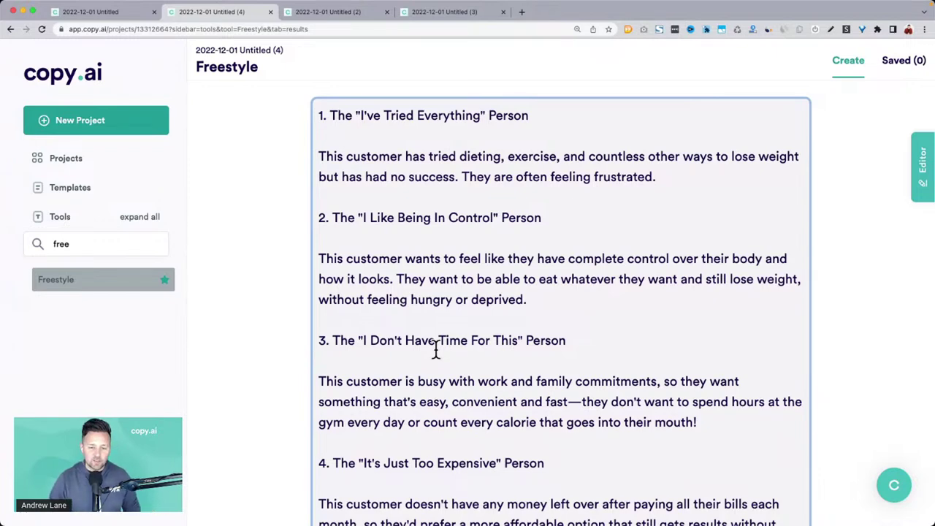
{"action": "scroll", "coordinate": [466, 348], "scroll_direction": "down", "scroll_amount": 5}
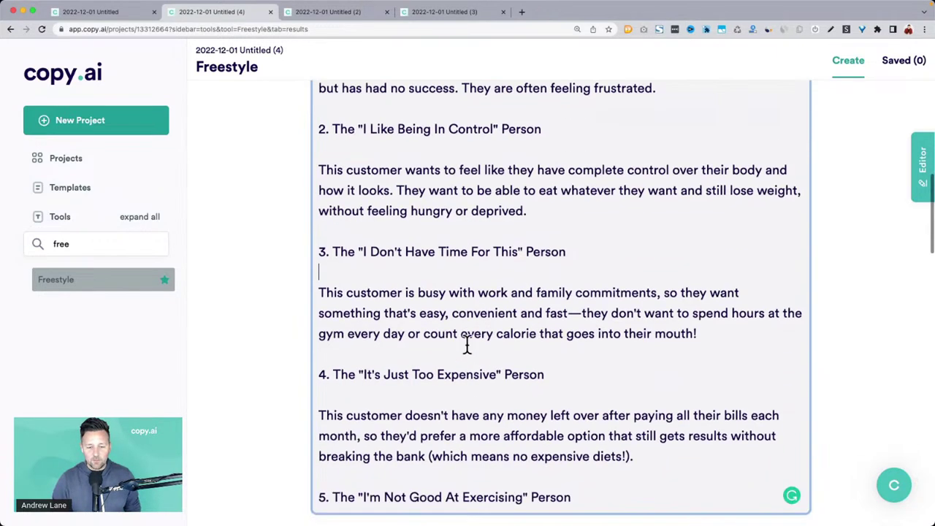
Read the generated "Someone who..." persona lists, covering getting fit, ease of use, guidance and weight loss on limited time or money.
{"action": "scroll", "coordinate": [468, 350], "scroll_direction": "down", "scroll_amount": 3}
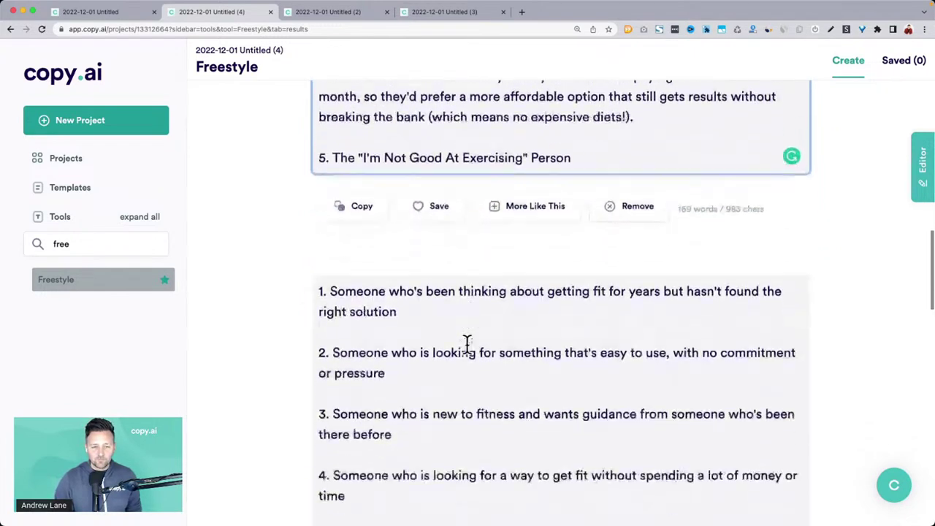
{"action": "triple_click", "coordinate": [542, 204]}
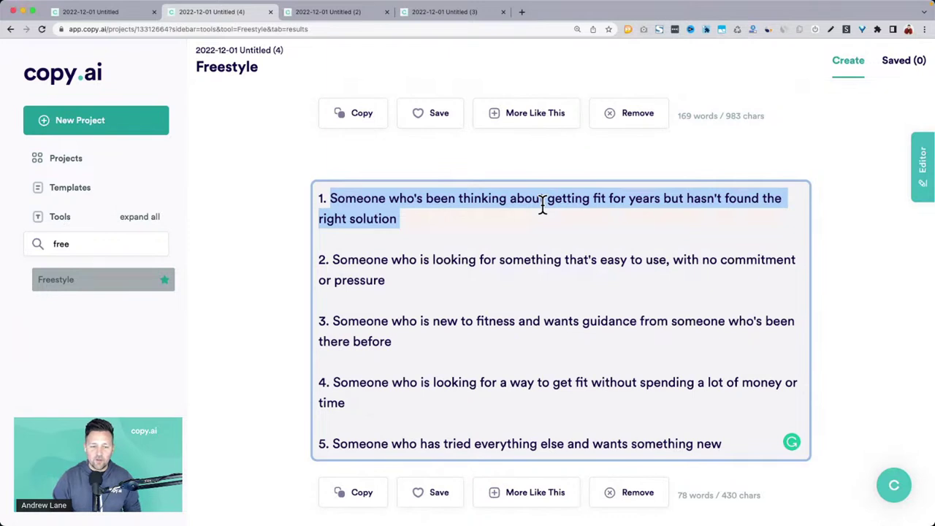
{"action": "left_click_drag", "start_coordinate": [431, 260], "coordinate": [611, 274]}
{"action": "left_click_drag", "start_coordinate": [333, 320], "coordinate": [502, 345]}
{"action": "scroll", "coordinate": [502, 345], "scroll_direction": "down", "scroll_amount": 3}
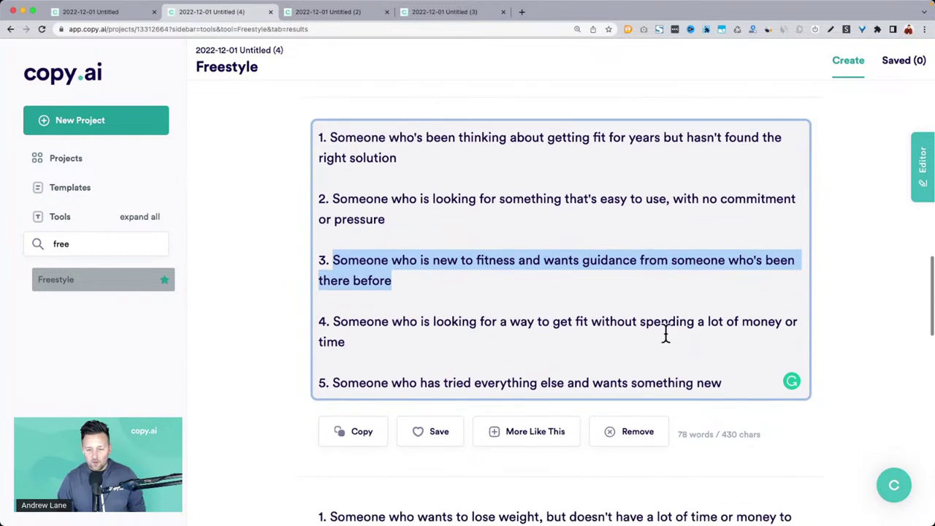
{"action": "left_click_drag", "start_coordinate": [553, 322], "coordinate": [631, 336]}
{"action": "left_click_drag", "start_coordinate": [420, 384], "coordinate": [742, 382]}
{"action": "scroll", "coordinate": [677, 326], "scroll_direction": "down", "scroll_amount": 5}
{"action": "scroll", "coordinate": [675, 341], "scroll_direction": "down", "scroll_amount": 3}
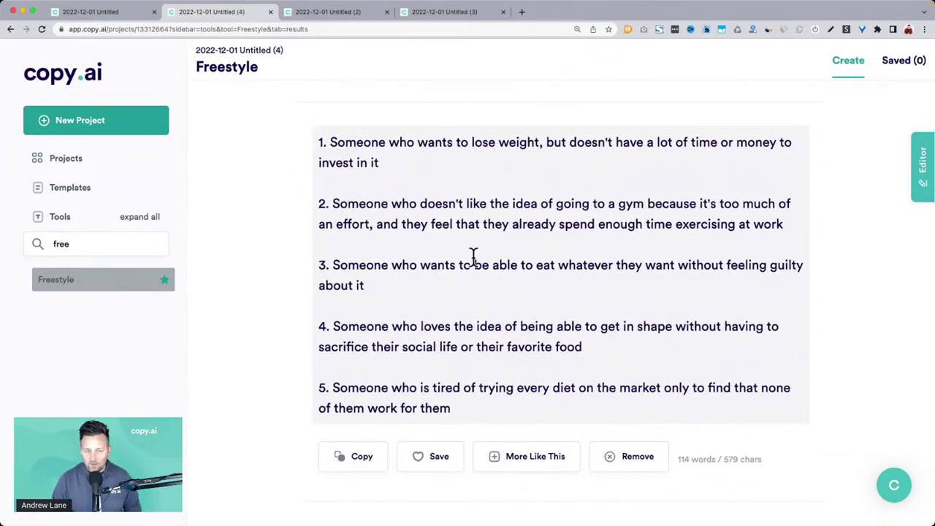
Switch back to the reference browser window showing the hooks article at "Know who is your audience".
{"action": "scroll", "coordinate": [472, 256], "scroll_direction": "up", "scroll_amount": 12}
{"action": "key", "text": "ctrl+Up"}
{"action": "left_click", "coordinate": [334, 156]}
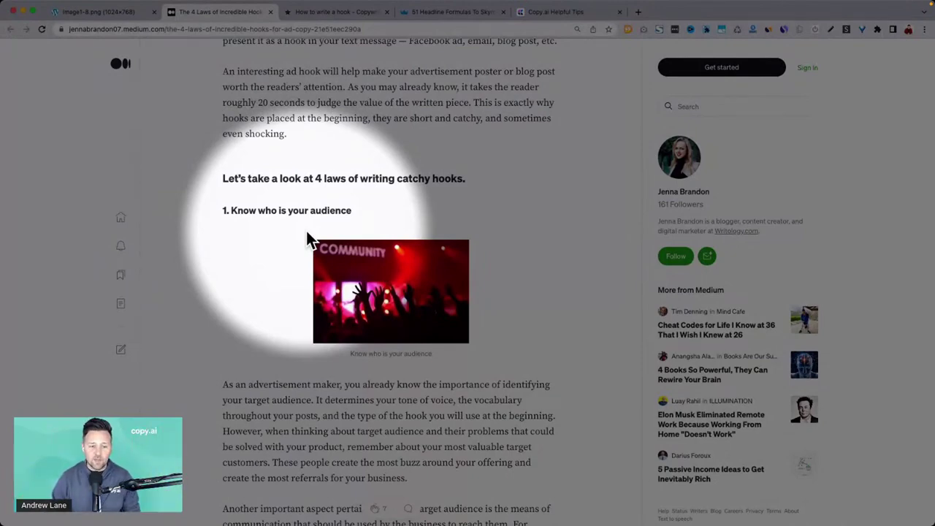
Read the article's first three laws of catchy hooks, covering the audience, desire and benefit, and fears and problems.
{"action": "scroll", "coordinate": [306, 231], "scroll_direction": "down", "scroll_amount": 2}
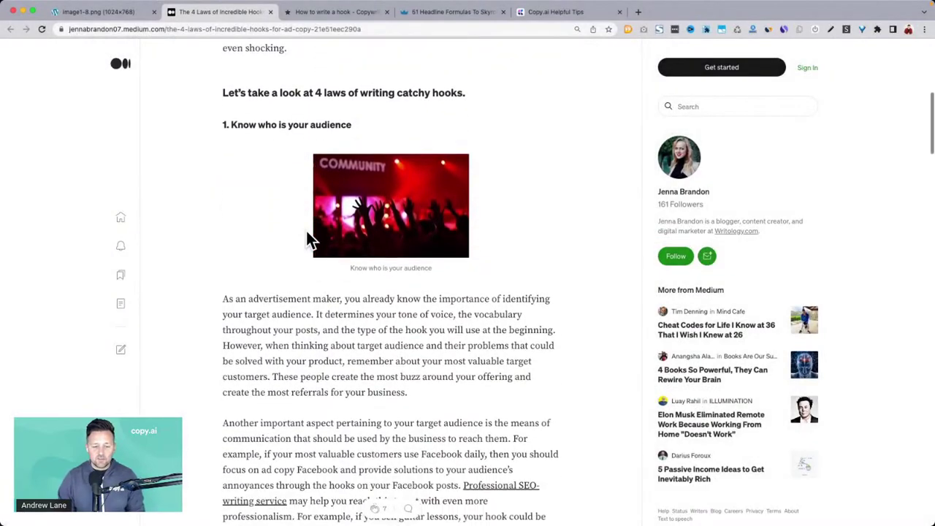
{"action": "scroll", "coordinate": [306, 231], "scroll_direction": "down", "scroll_amount": 5}
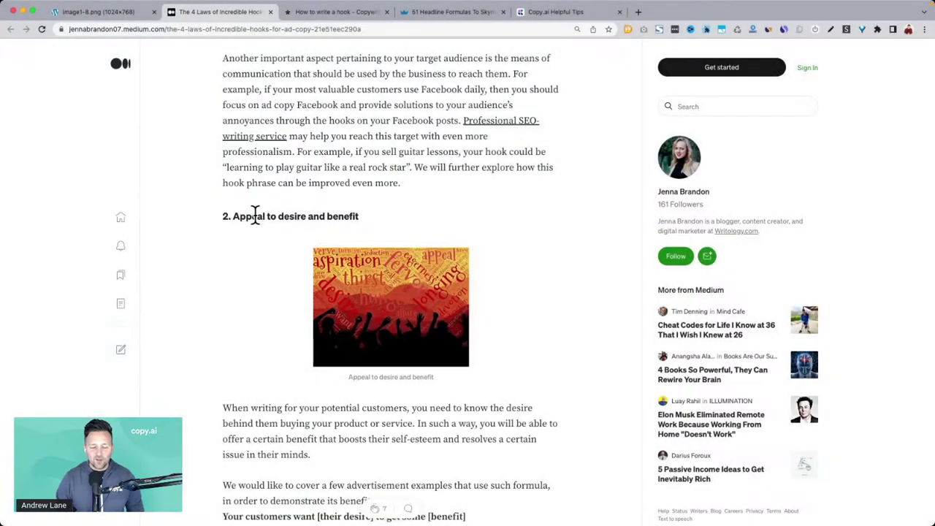
{"action": "left_click_drag", "start_coordinate": [246, 217], "coordinate": [416, 226]}
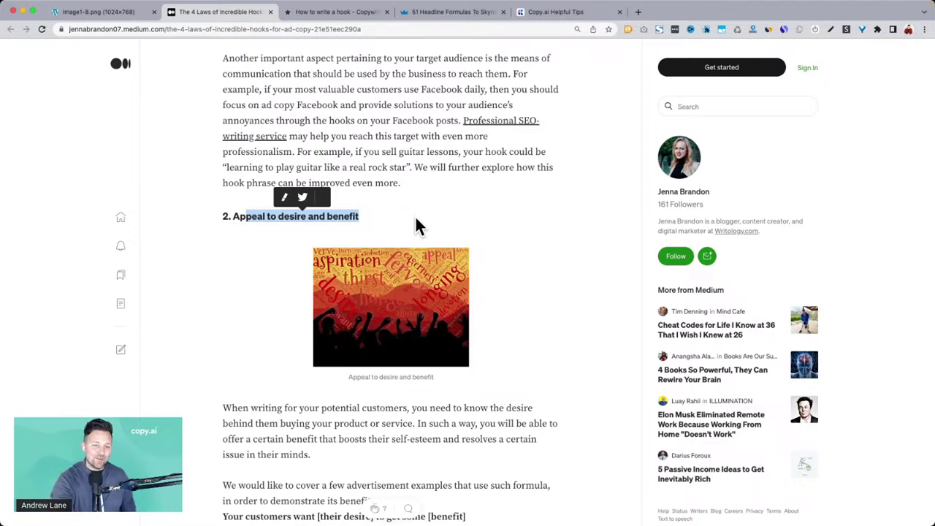
{"action": "scroll", "coordinate": [415, 216], "scroll_direction": "down", "scroll_amount": 6}
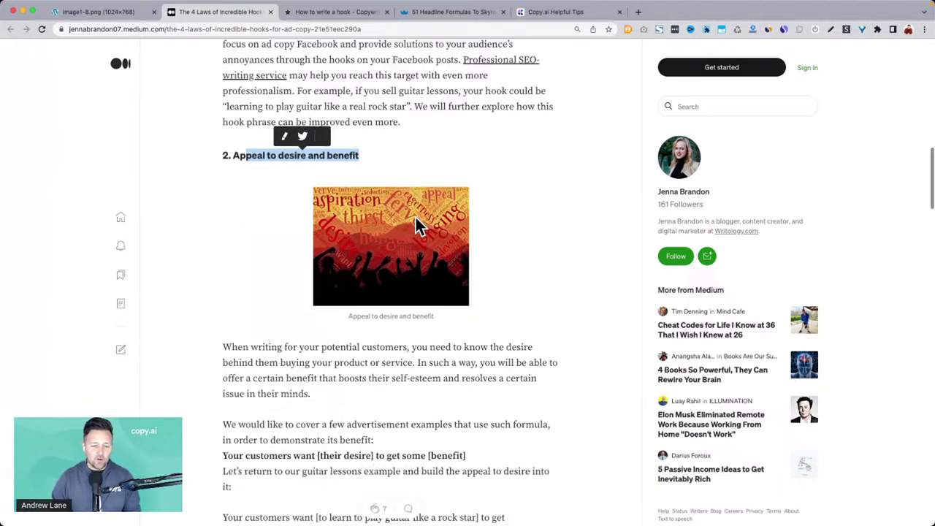
{"action": "scroll", "coordinate": [415, 215], "scroll_direction": "down", "scroll_amount": 6}
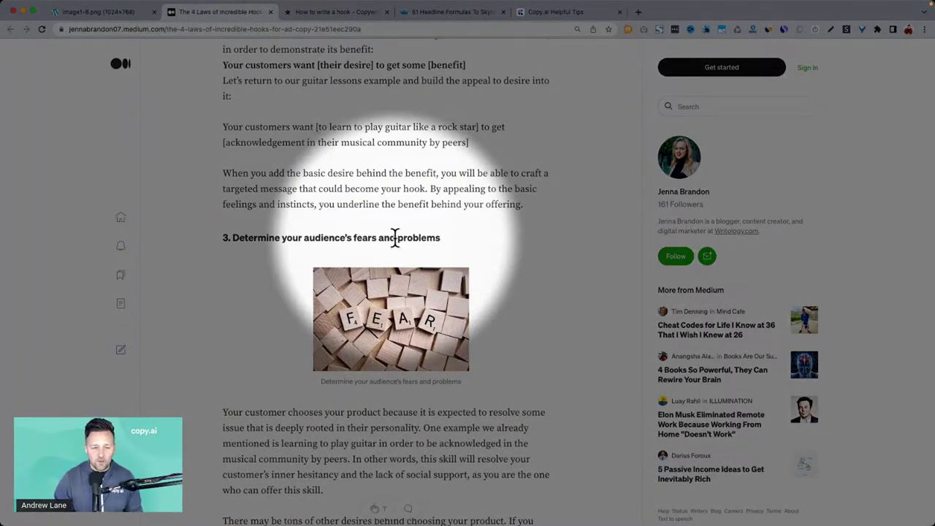
{"action": "scroll", "coordinate": [395, 238], "scroll_direction": "down", "scroll_amount": 5}
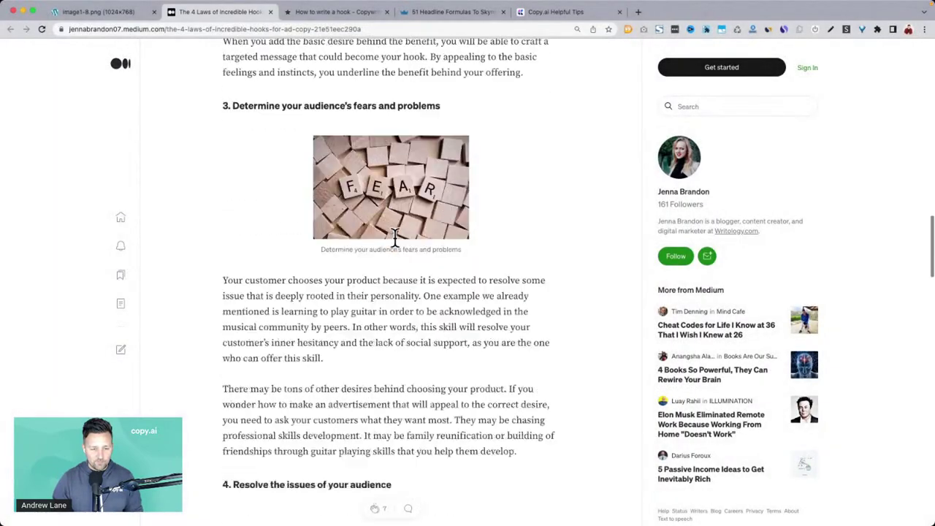
{"action": "scroll", "coordinate": [394, 237], "scroll_direction": "down", "scroll_amount": 4}
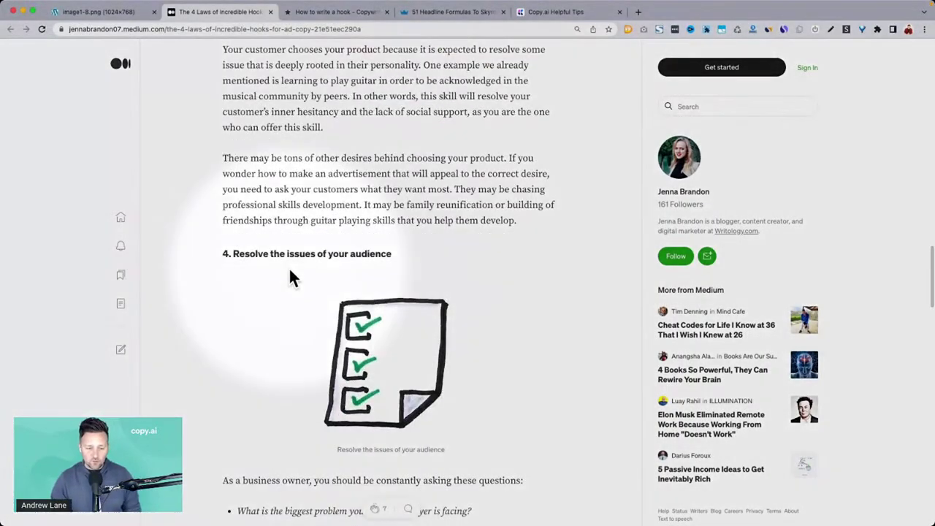
Read the three customer questions under "Resolve the issues of your audience" and return to the beginning of the article.
{"action": "scroll", "coordinate": [322, 276], "scroll_direction": "down", "scroll_amount": 6}
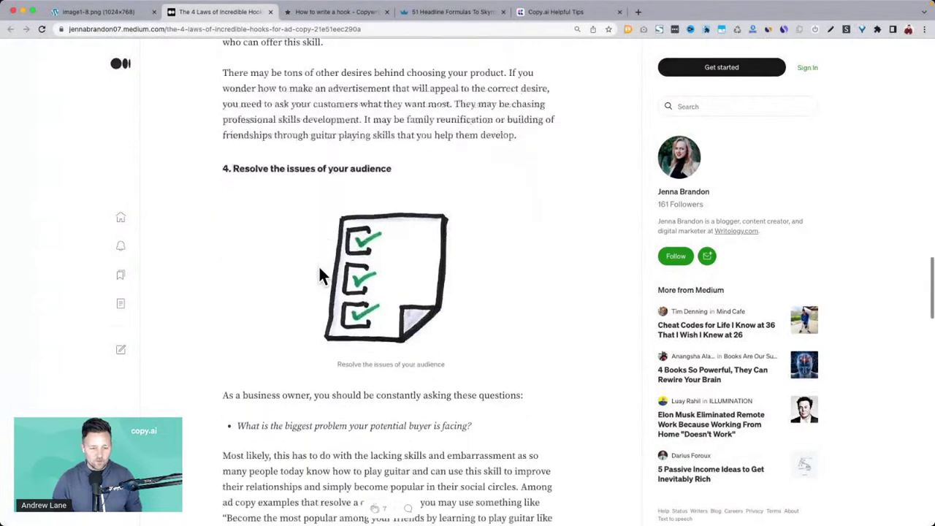
{"action": "left_click_drag", "start_coordinate": [246, 294], "coordinate": [436, 294]}
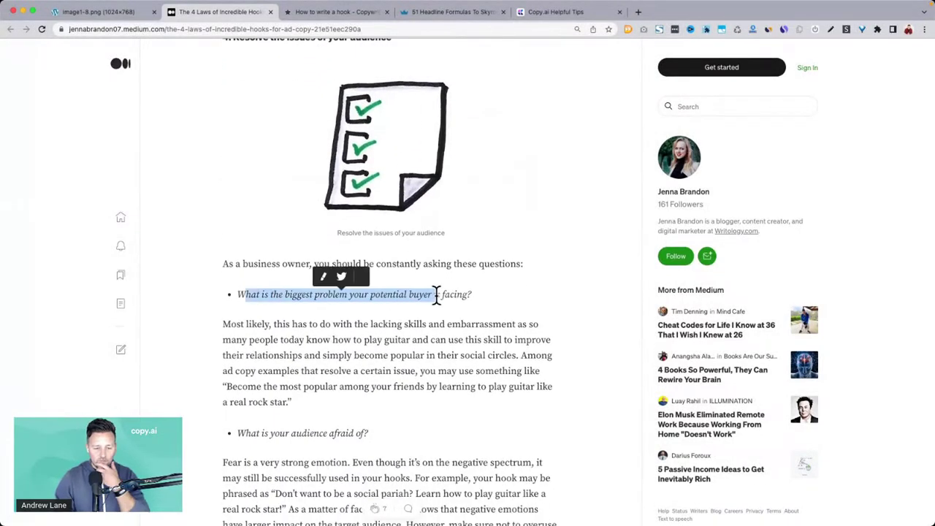
{"action": "triple_click", "coordinate": [326, 434]}
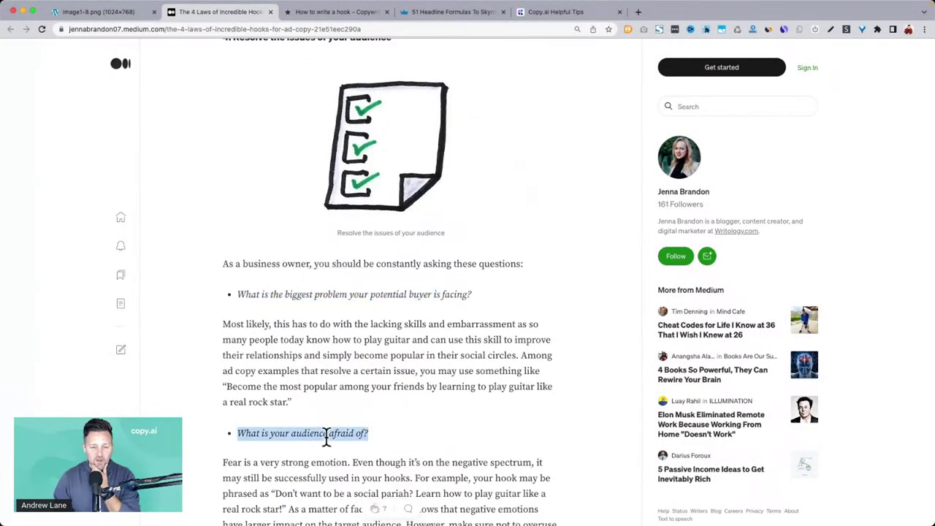
{"action": "scroll", "coordinate": [476, 411], "scroll_direction": "down", "scroll_amount": 2}
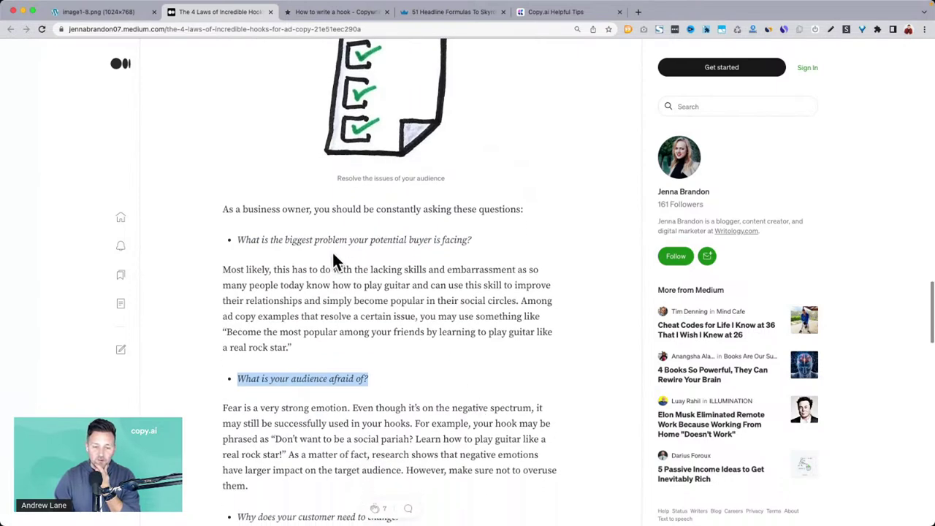
{"action": "scroll", "coordinate": [407, 361], "scroll_direction": "down", "scroll_amount": 5}
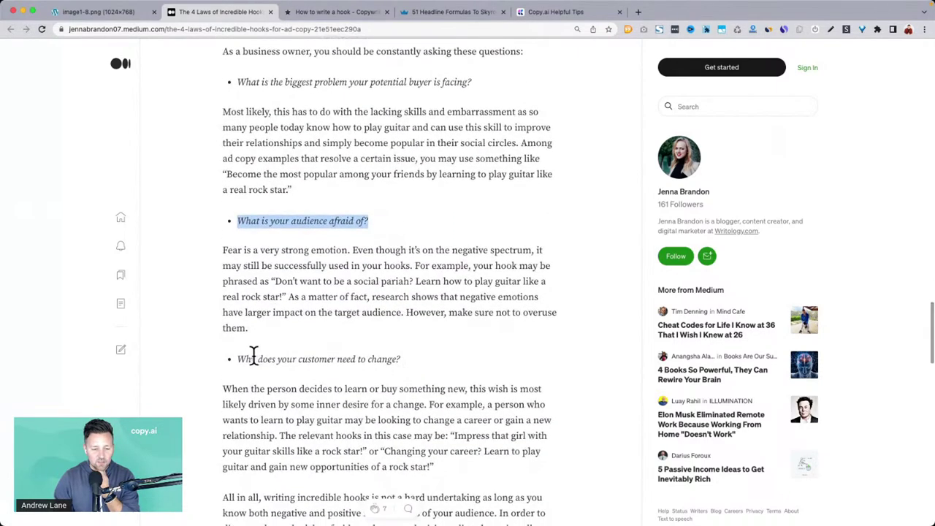
{"action": "triple_click", "coordinate": [298, 360]}
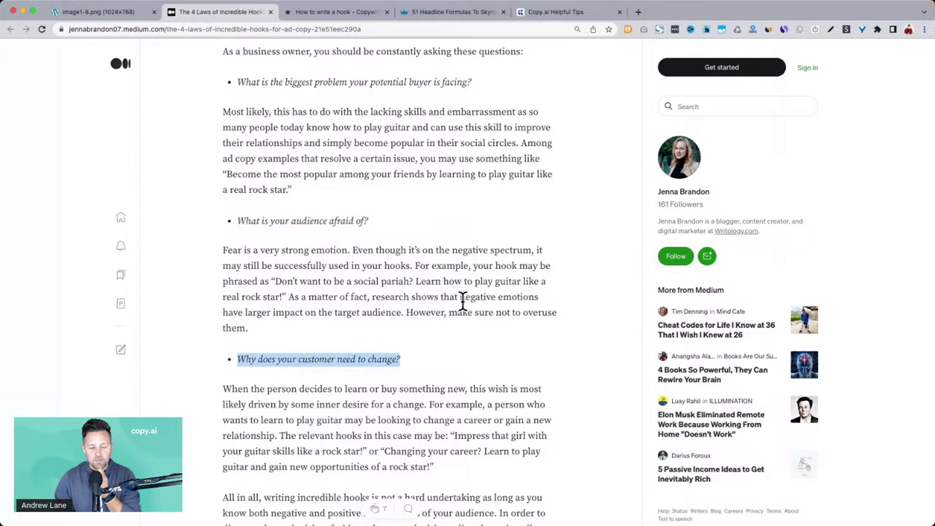
{"action": "scroll", "coordinate": [462, 300], "scroll_direction": "down", "scroll_amount": 6}
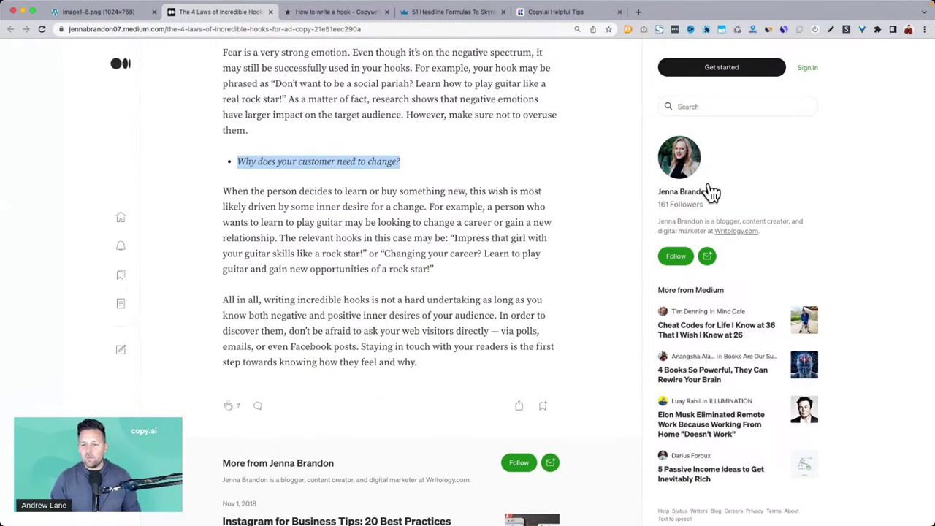
{"action": "scroll", "coordinate": [475, 230], "scroll_direction": "up", "scroll_amount": 10}
{"action": "scroll", "coordinate": [473, 231], "scroll_direction": "up", "scroll_amount": 15}
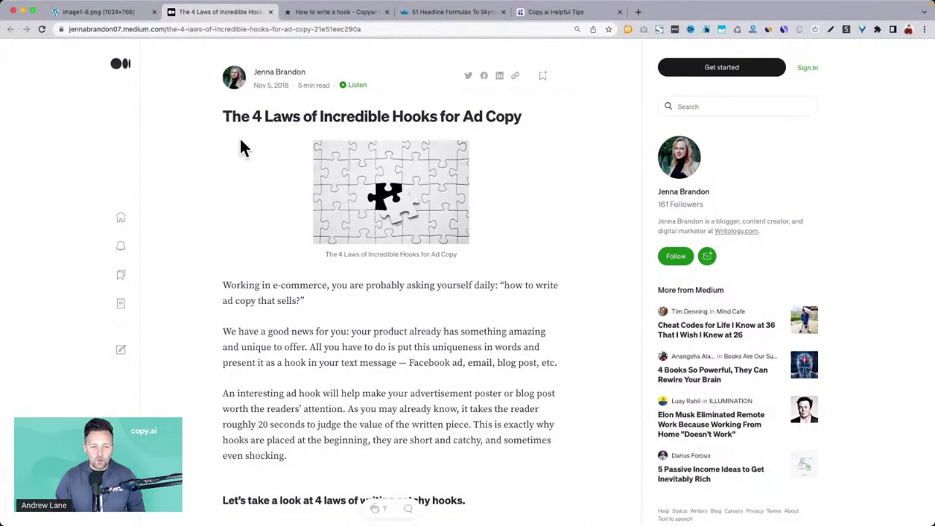
Switch to the Copy.ai window and open the project requesting "a list of 10 hooks to get the attention of my target audience".
{"action": "key", "text": "ctrl+Up"}
{"action": "left_click", "coordinate": [357, 167]}
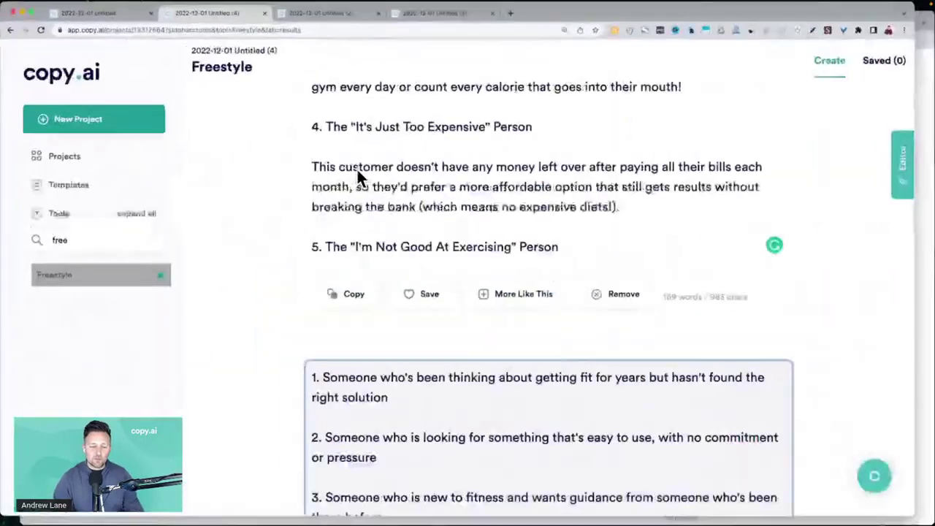
{"action": "left_click", "coordinate": [109, 12]}
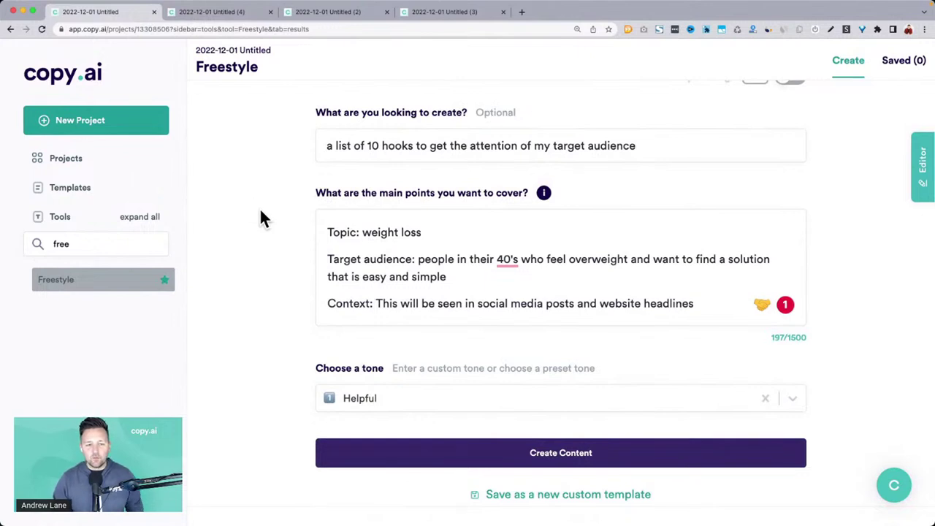
{"action": "left_click_drag", "start_coordinate": [324, 150], "coordinate": [676, 150]}
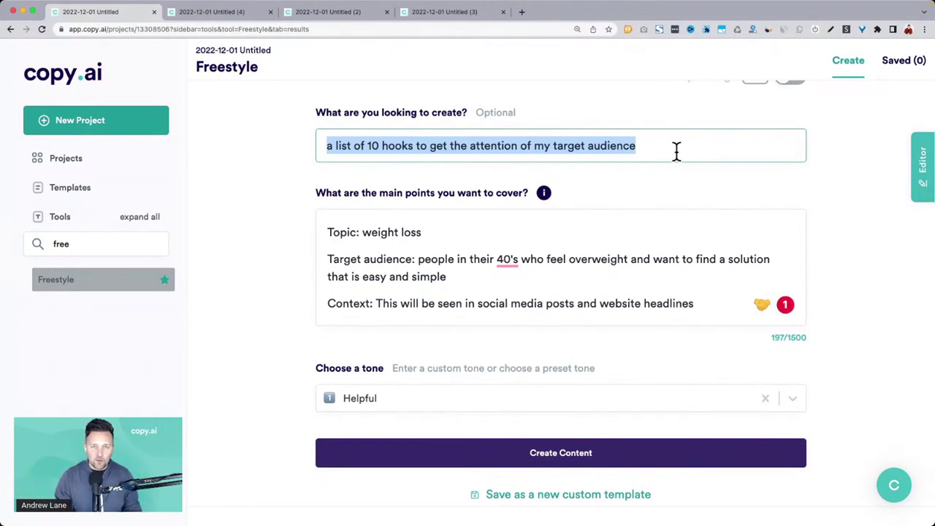
{"action": "key", "text": "super+Tab"}
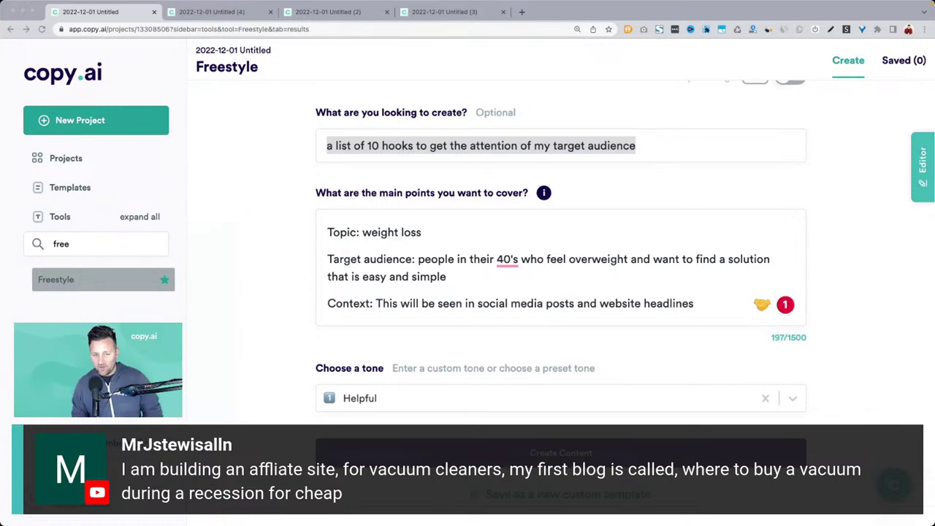
Set the hooks prompt's topic to "Vacuum cleaners" and replace the weight loss audience description with the unfinished text "peo".
{"action": "left_click", "coordinate": [362, 233]}
{"action": "key", "text": "shift+End"}
{"action": "type", "text": "Vacuum clearner"}
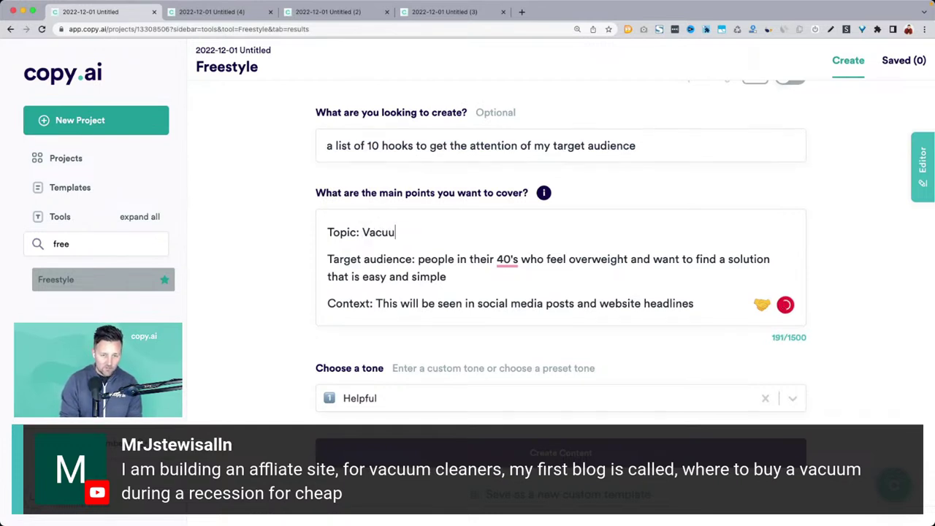
{"action": "key", "text": "BackSpace"}
{"action": "key", "text": "BackSpace"}
{"action": "key", "text": "BackSpace"}
{"action": "key", "text": "BackSpace"}
{"action": "type", "text": "ners"}
{"action": "left_click_drag", "start_coordinate": [420, 259], "coordinate": [453, 276]}
{"action": "type", "text": "peop"}
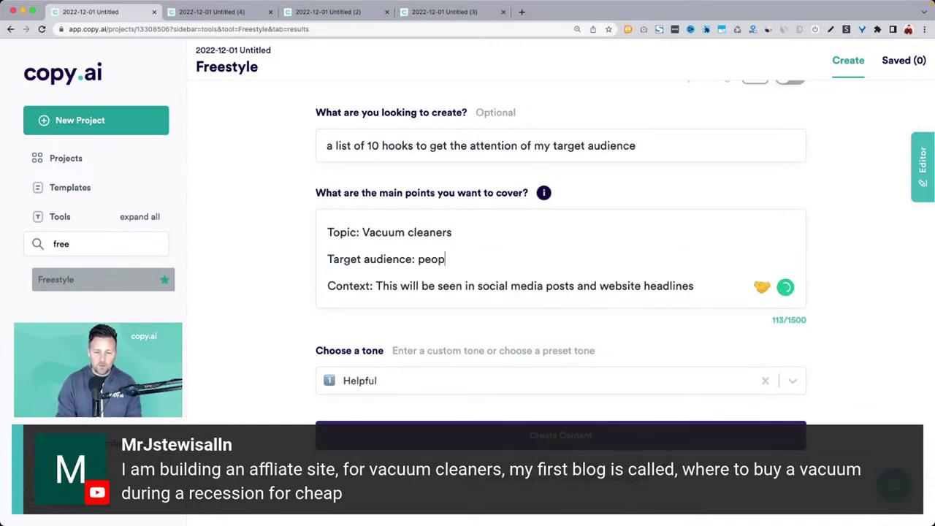
{"action": "key", "text": "BackSpace"}
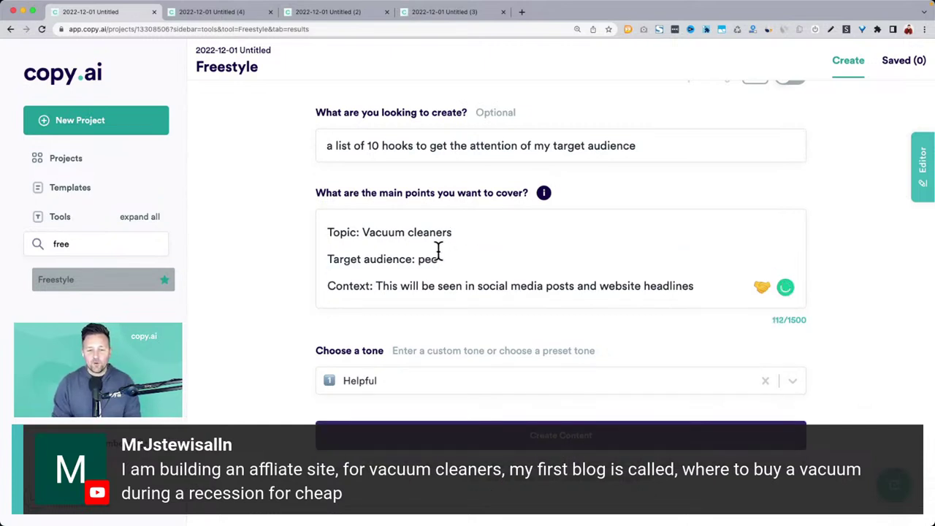
In the customer personas project, set the target audience to "people who are looking for cheap vacuum cleaners".
{"action": "left_click", "coordinate": [204, 17]}
{"action": "scroll", "coordinate": [245, 217], "scroll_direction": "up", "scroll_amount": 10}
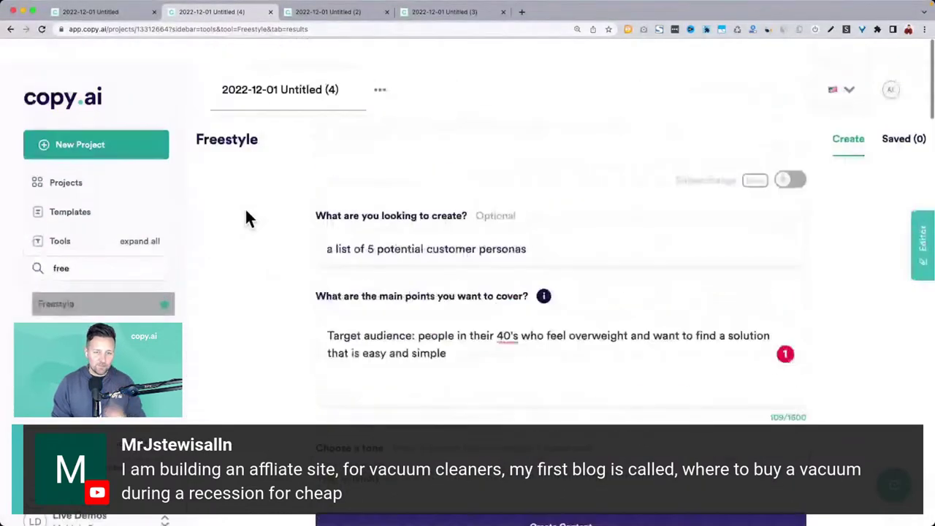
{"action": "left_click", "coordinate": [459, 313]}
{"action": "key", "text": "shift+super+Down"}
{"action": "type", "text": "who want to bu"}
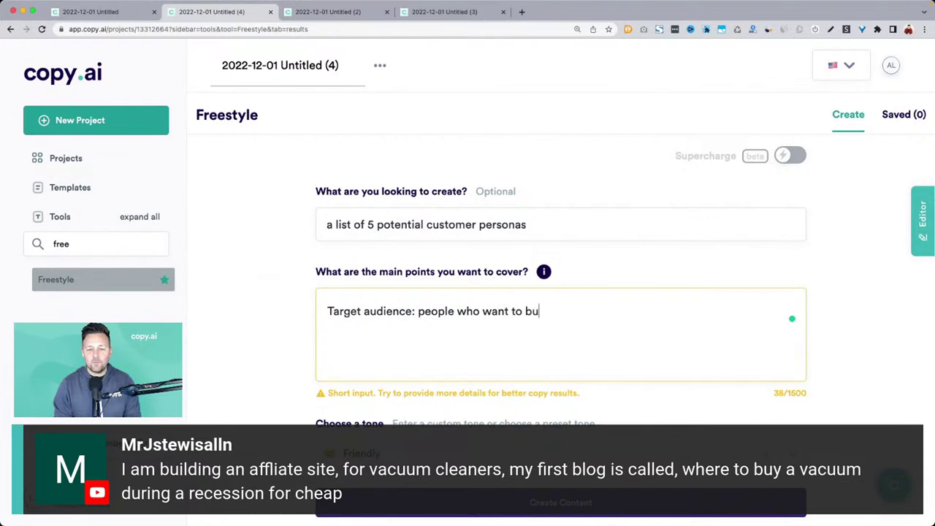
{"action": "type", "text": "y c"}
{"action": "key", "text": "BackSpace"}
{"action": "key", "text": "BackSpace"}
{"action": "key", "text": "BackSpace"}
{"action": "key", "text": "BackSpace"}
{"action": "key", "text": "BackSpace"}
{"action": "key", "text": "BackSpace"}
{"action": "key", "text": "BackSpace"}
{"action": "key", "text": "BackSpace"}
{"action": "key", "text": "BackSpace"}
{"action": "key", "text": "BackSpace"}
{"action": "key", "text": "BackSpace"}
{"action": "key", "text": "BackSpace"}
{"action": "key", "text": "BackSpace"}
{"action": "type", "text": "are lookin"}
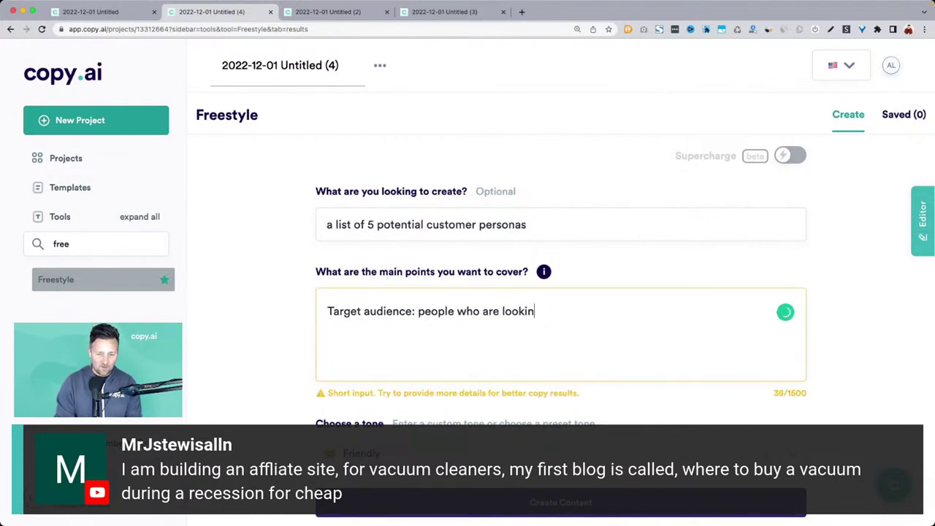
{"action": "type", "text": "g for cheap vacuum clearns"}
{"action": "key", "text": "BackSpace"}
{"action": "key", "text": "BackSpace"}
{"action": "key", "text": "BackSpace"}
{"action": "type", "text": "ners"}
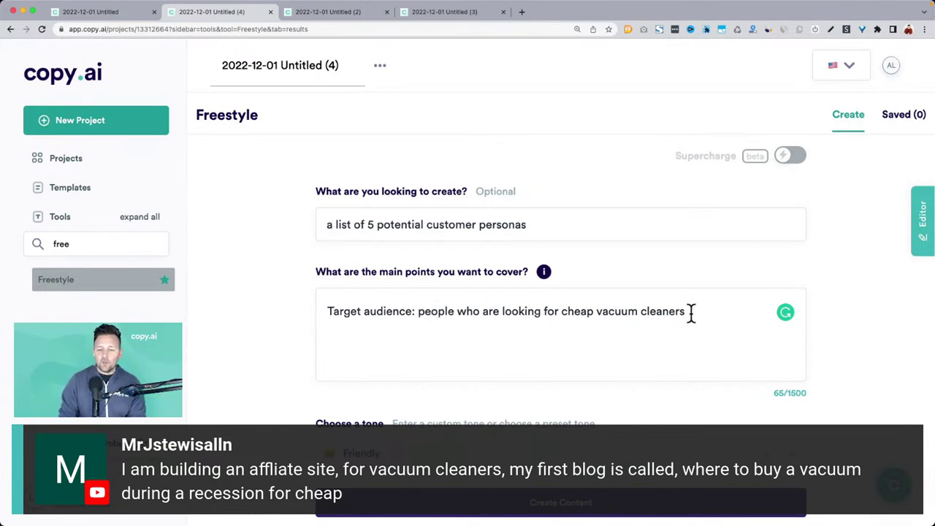
Extend the target audience with "to clean their house" and generate the list of 5 potential customer personas.
{"action": "type", "text": "to learn th"}
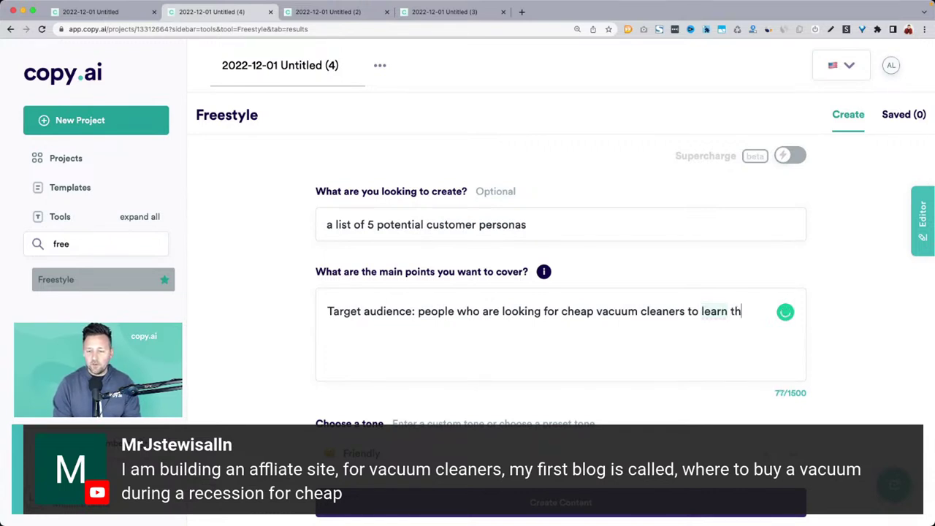
{"action": "key", "text": "BackSpace"}
{"action": "key", "text": "BackSpace"}
{"action": "key", "text": "BackSpace"}
{"action": "key", "text": "BackSpace"}
{"action": "key", "text": "BackSpace"}
{"action": "key", "text": "BackSpace"}
{"action": "key", "text": "BackSpace"}
{"action": "type", "text": "clean their "}
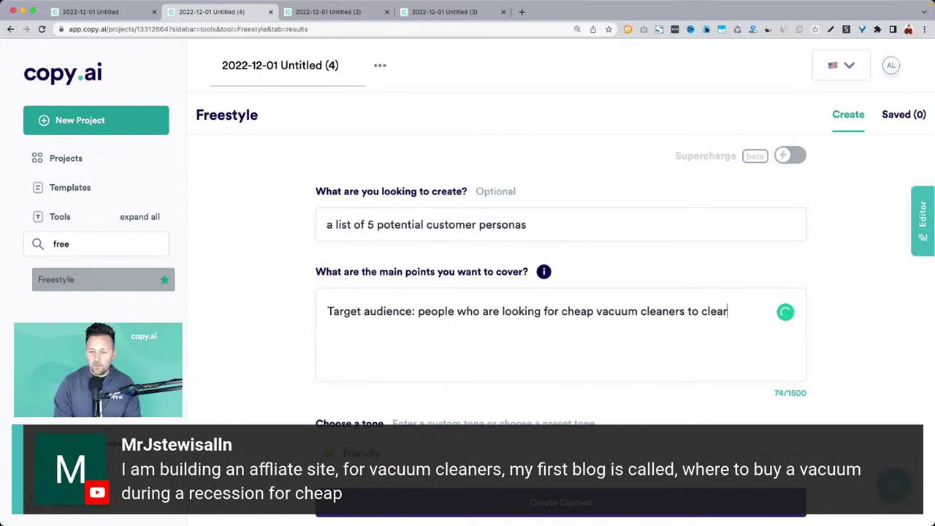
{"action": "type", "text": "house"}
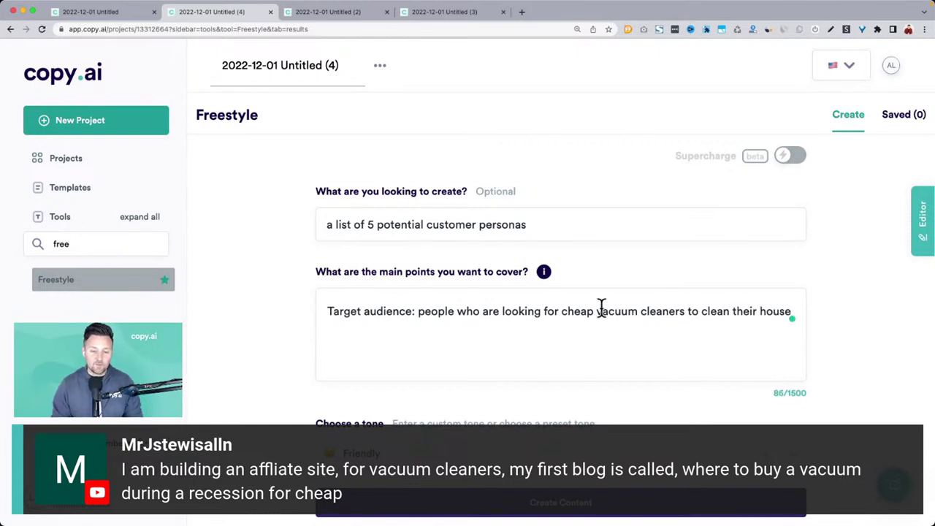
{"action": "scroll", "coordinate": [261, 300], "scroll_direction": "down", "scroll_amount": 2}
{"action": "left_click", "coordinate": [382, 424]}
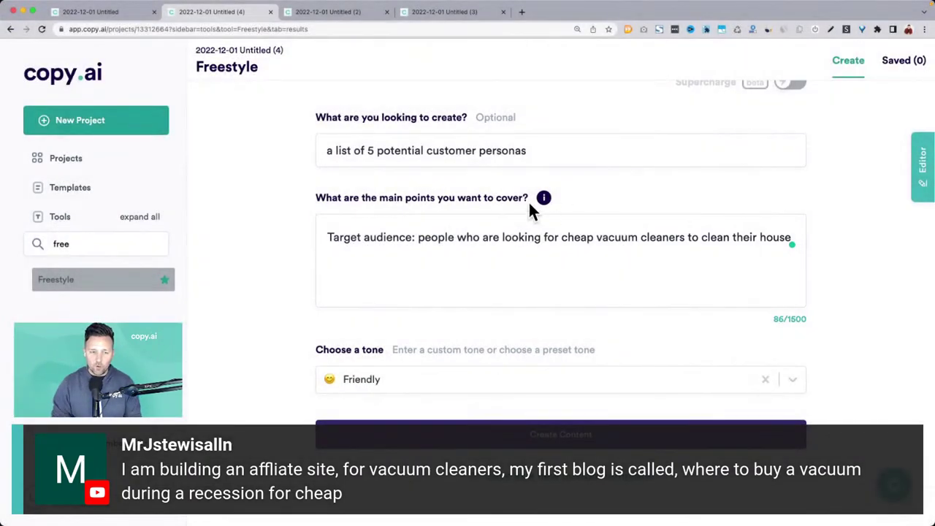
Examine the generated vacuum cleaner personas, starting with "The Achiever" and "The Minimalist".
{"action": "left_click_drag", "start_coordinate": [348, 152], "coordinate": [612, 156]}
{"action": "scroll", "coordinate": [282, 270], "scroll_direction": "down", "scroll_amount": 5}
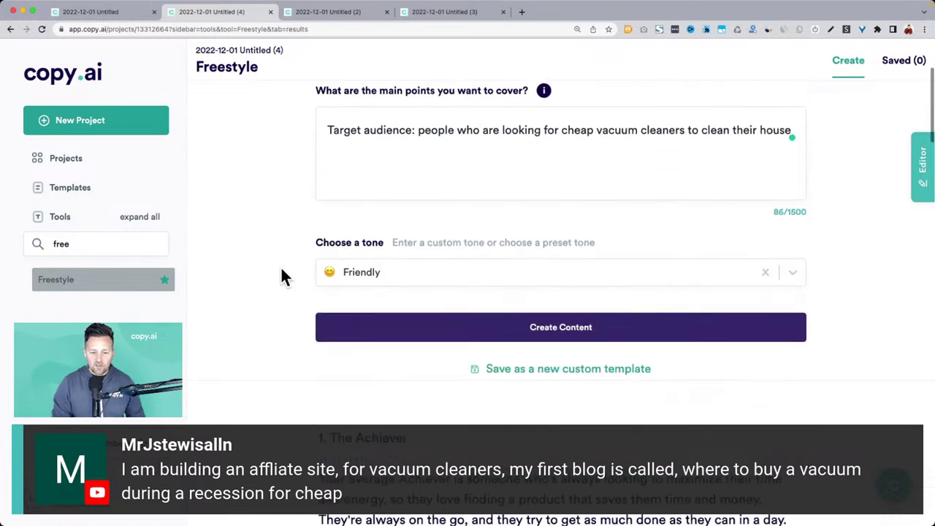
{"action": "scroll", "coordinate": [280, 266], "scroll_direction": "down", "scroll_amount": 2}
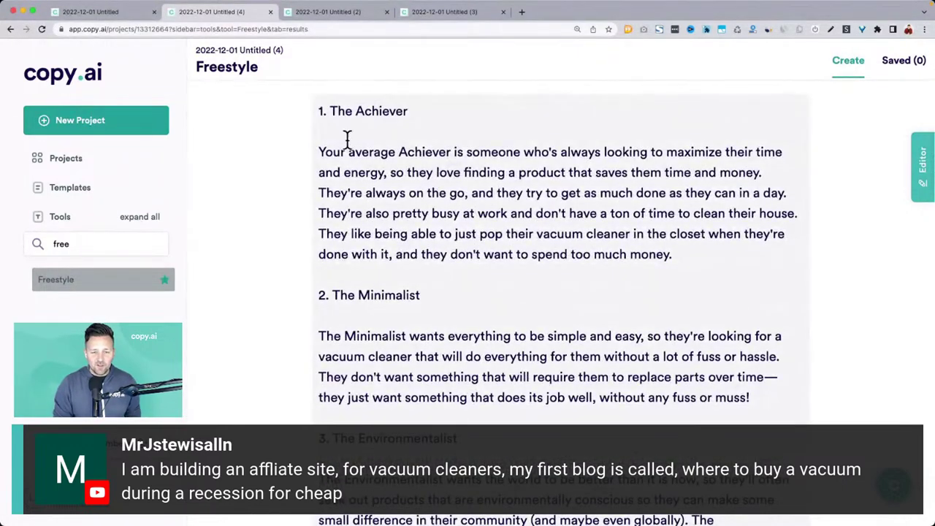
{"action": "left_click_drag", "start_coordinate": [322, 153], "coordinate": [703, 250]}
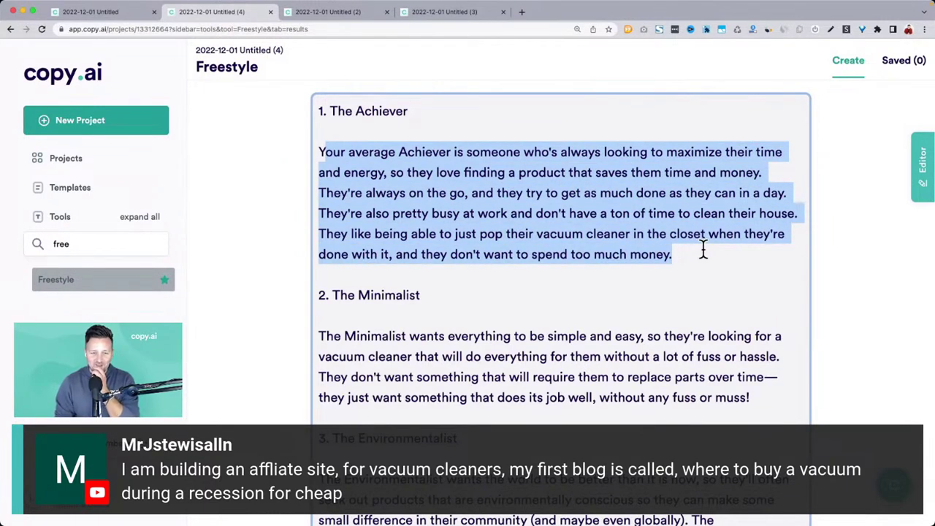
{"action": "scroll", "coordinate": [703, 250], "scroll_direction": "down", "scroll_amount": 2}
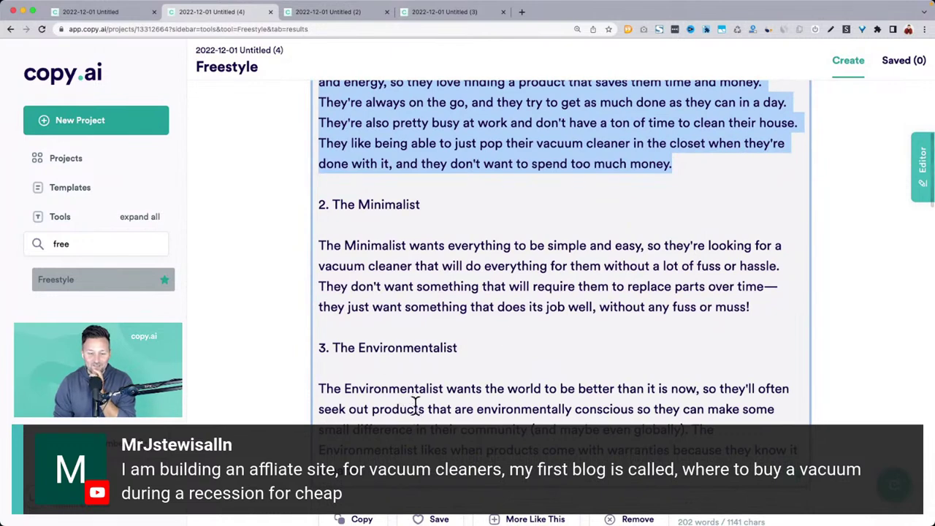
{"action": "left_click", "coordinate": [565, 266]}
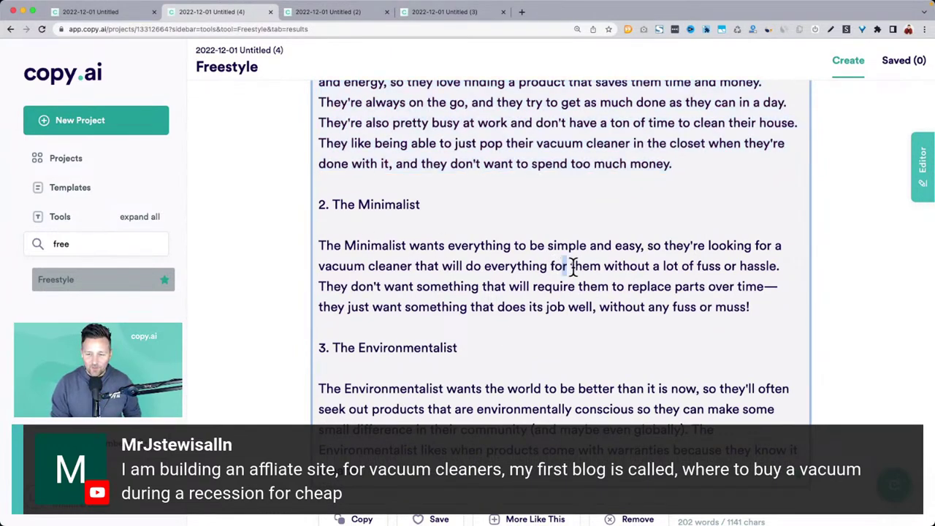
Examine the Minimalist persona, the rest of its list, and the lettered personas A to E describing households that need a vacuum.
{"action": "left_click_drag", "start_coordinate": [564, 266], "coordinate": [780, 268]}
{"action": "left_click_drag", "start_coordinate": [333, 206], "coordinate": [806, 309]}
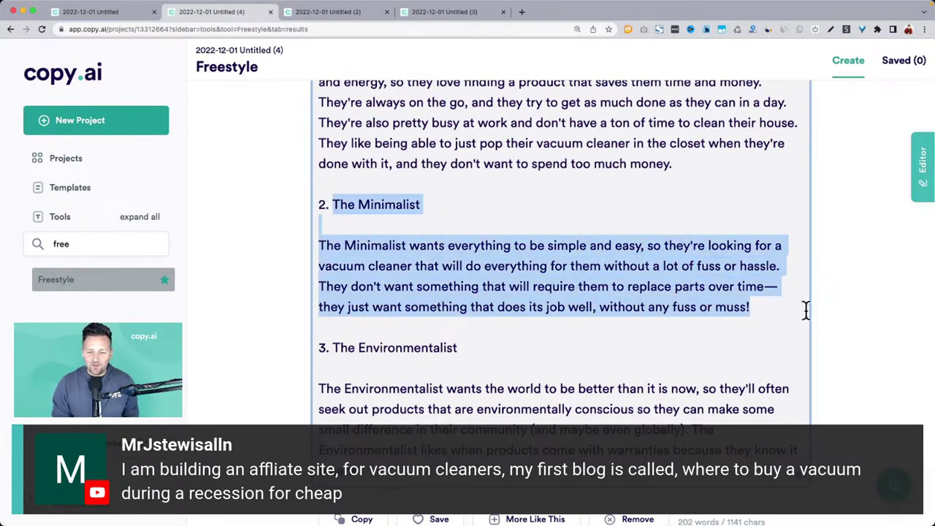
{"action": "triple_click", "coordinate": [515, 288]}
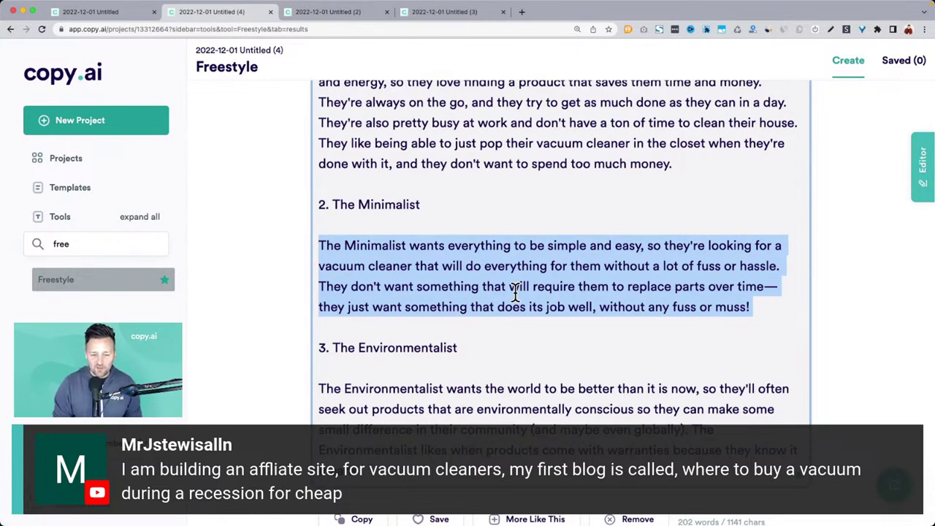
{"action": "scroll", "coordinate": [515, 291], "scroll_direction": "down", "scroll_amount": 5}
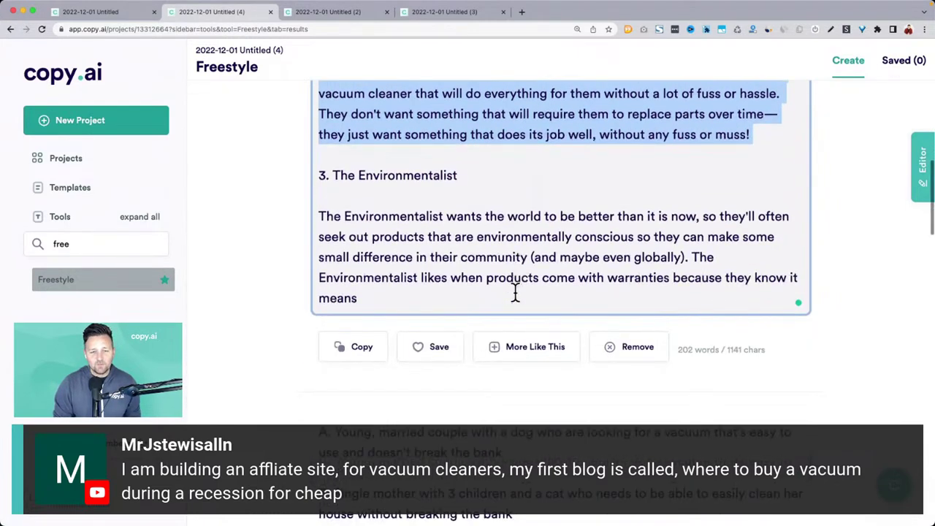
{"action": "scroll", "coordinate": [517, 300], "scroll_direction": "down", "scroll_amount": 6}
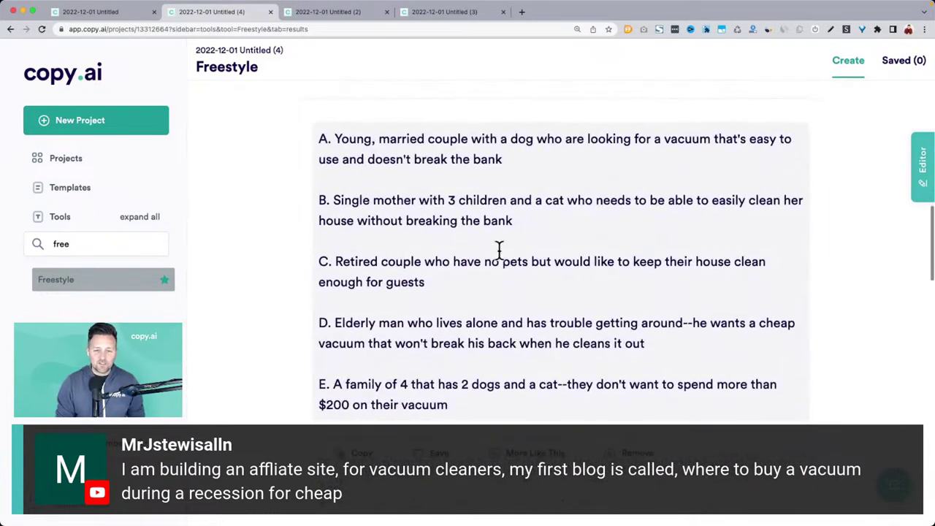
{"action": "left_click_drag", "start_coordinate": [337, 139], "coordinate": [542, 159]}
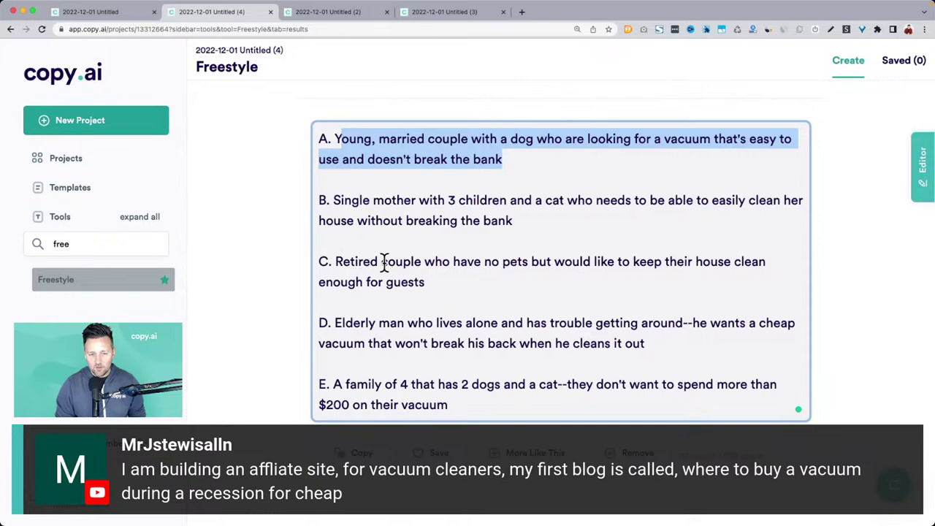
{"action": "left_click_drag", "start_coordinate": [335, 262], "coordinate": [482, 282]}
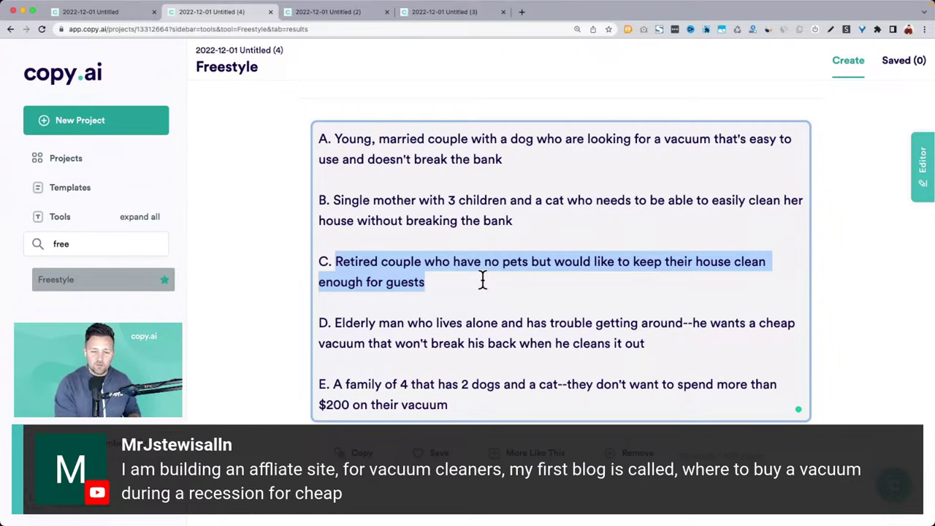
{"action": "left_click_drag", "start_coordinate": [334, 199], "coordinate": [360, 200]}
{"action": "left_click_drag", "start_coordinate": [335, 139], "coordinate": [551, 163]}
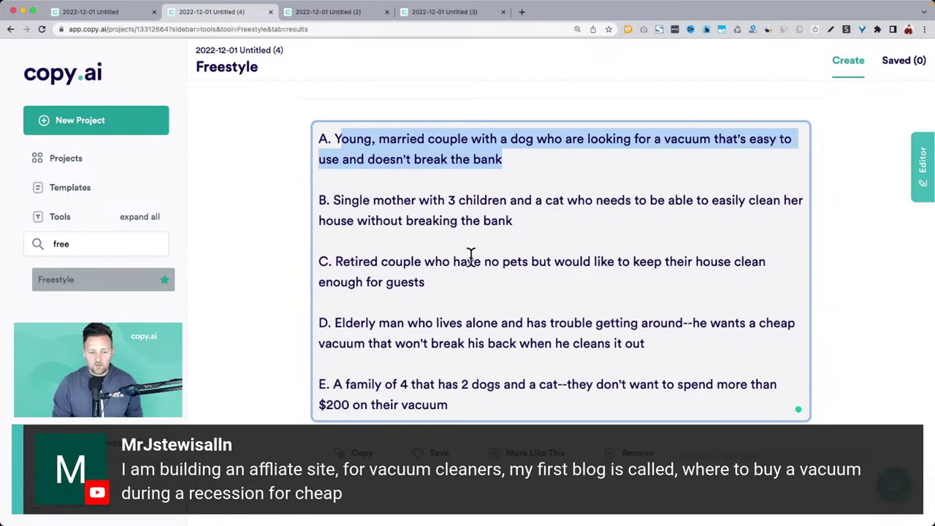
{"action": "scroll", "coordinate": [472, 259], "scroll_direction": "down", "scroll_amount": 1}
{"action": "scroll", "coordinate": [471, 259], "scroll_direction": "down", "scroll_amount": 1}
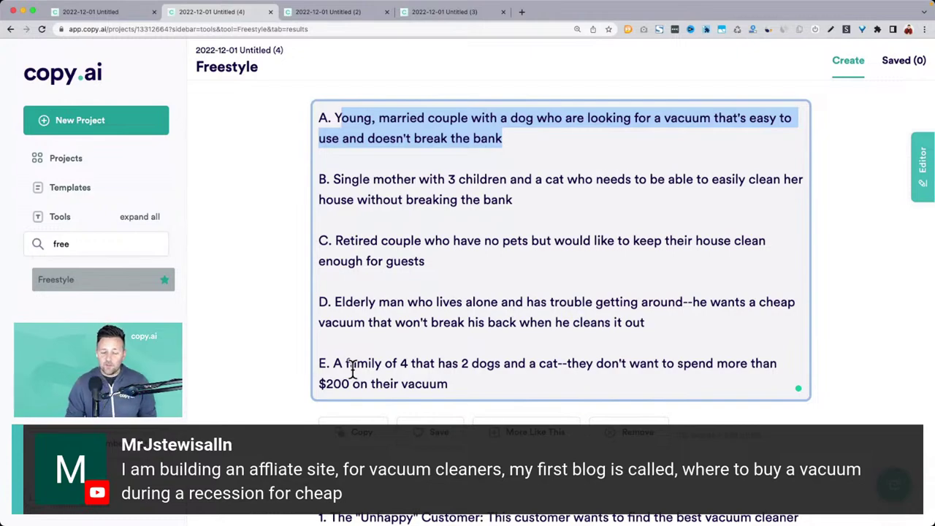
Examine the remaining persona lists, from the "Unhappy" to "Neat Freak" customers through the two short lists of persona names.
{"action": "scroll", "coordinate": [354, 341], "scroll_direction": "down", "scroll_amount": 5}
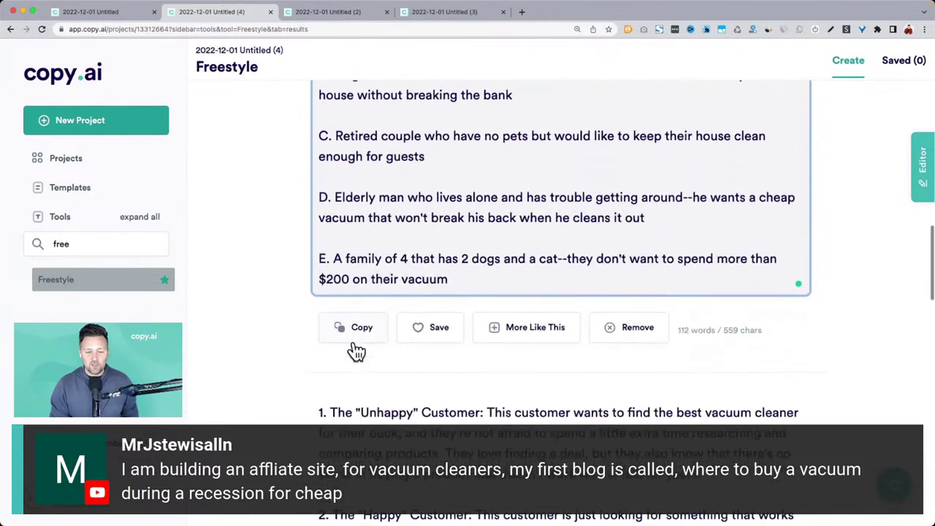
{"action": "scroll", "coordinate": [353, 342], "scroll_direction": "down", "scroll_amount": 4}
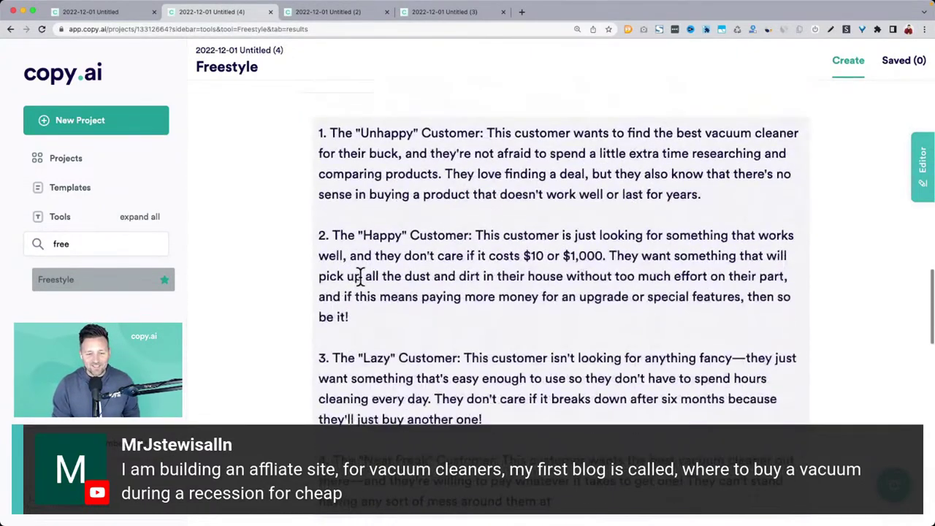
{"action": "scroll", "coordinate": [376, 192], "scroll_direction": "down", "scroll_amount": 3}
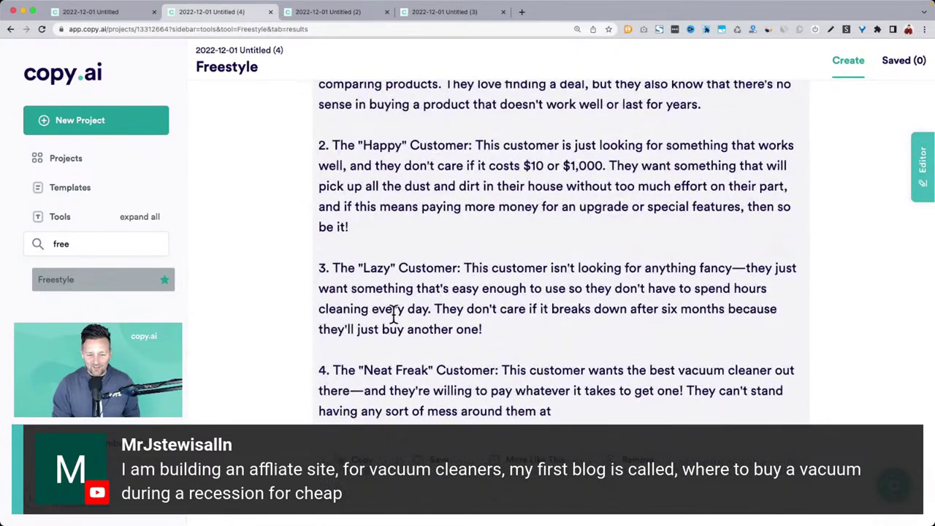
{"action": "left_click_drag", "start_coordinate": [340, 370], "coordinate": [495, 371]}
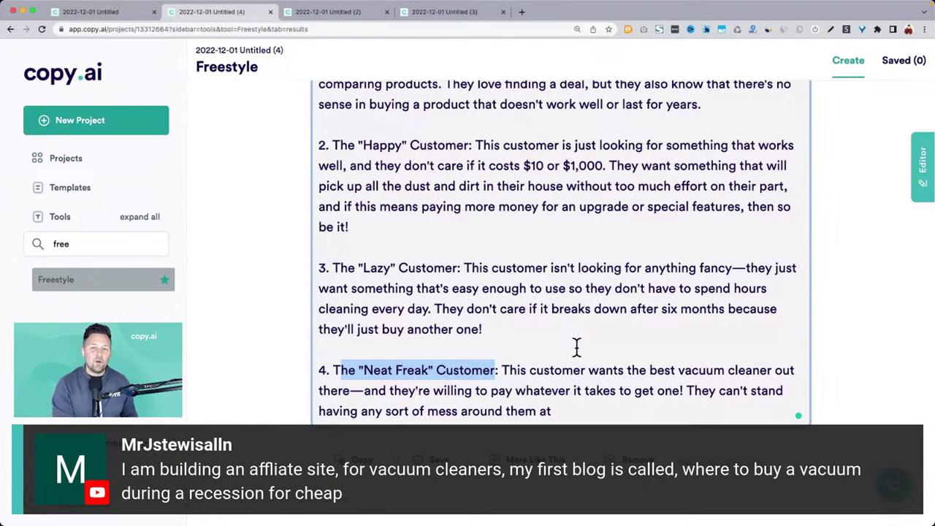
{"action": "scroll", "coordinate": [576, 347], "scroll_direction": "down", "scroll_amount": 8}
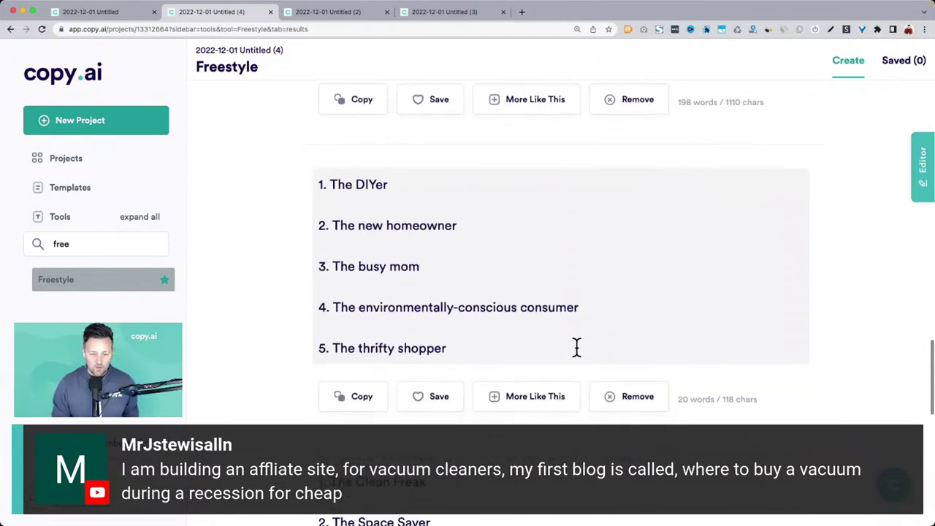
{"action": "scroll", "coordinate": [428, 209], "scroll_direction": "down", "scroll_amount": 3}
{"action": "scroll", "coordinate": [427, 210], "scroll_direction": "down", "scroll_amount": 3}
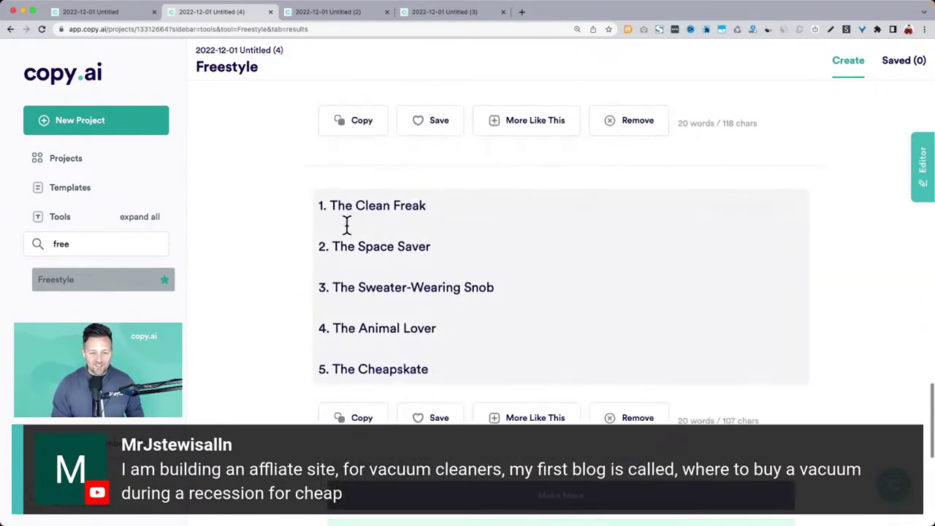
{"action": "left_click_drag", "start_coordinate": [331, 246], "coordinate": [469, 245]}
{"action": "left_click_drag", "start_coordinate": [334, 285], "coordinate": [524, 280]}
{"action": "left_click_drag", "start_coordinate": [349, 328], "coordinate": [483, 328]}
{"action": "left_click_drag", "start_coordinate": [433, 369], "coordinate": [334, 368]}
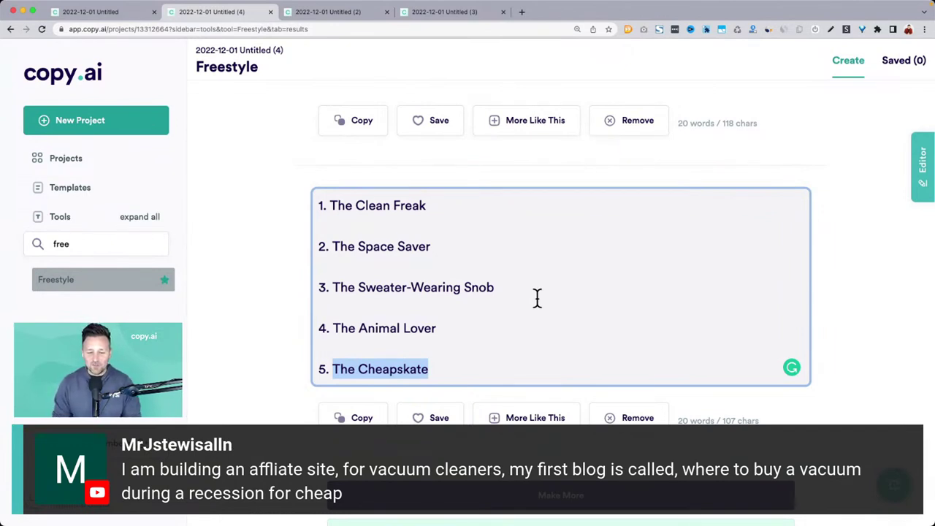
{"action": "left_click", "coordinate": [287, 289]}
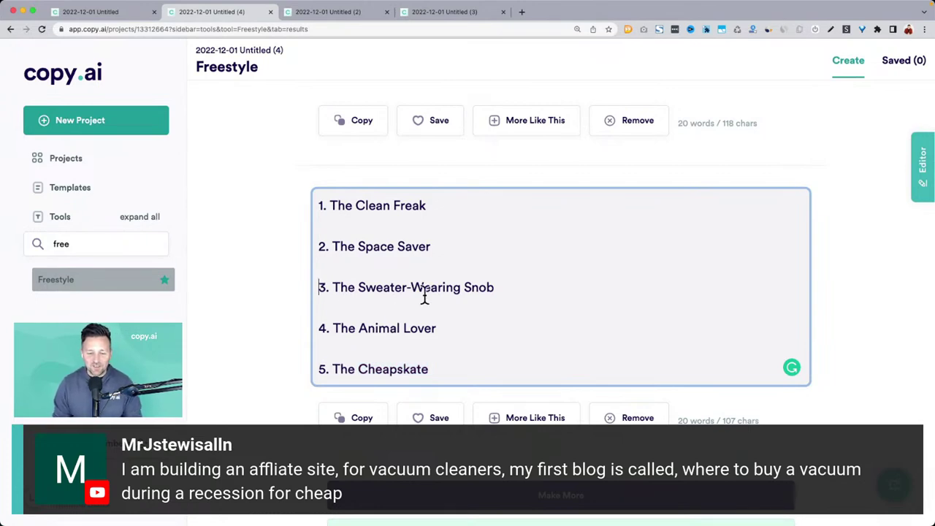
Copy the target audience description from the customer personas project into the hooks prompt, replacing the unfinished "peo".
{"action": "scroll", "coordinate": [494, 337], "scroll_direction": "up", "scroll_amount": 1}
{"action": "scroll", "coordinate": [494, 337], "scroll_direction": "up", "scroll_amount": 15}
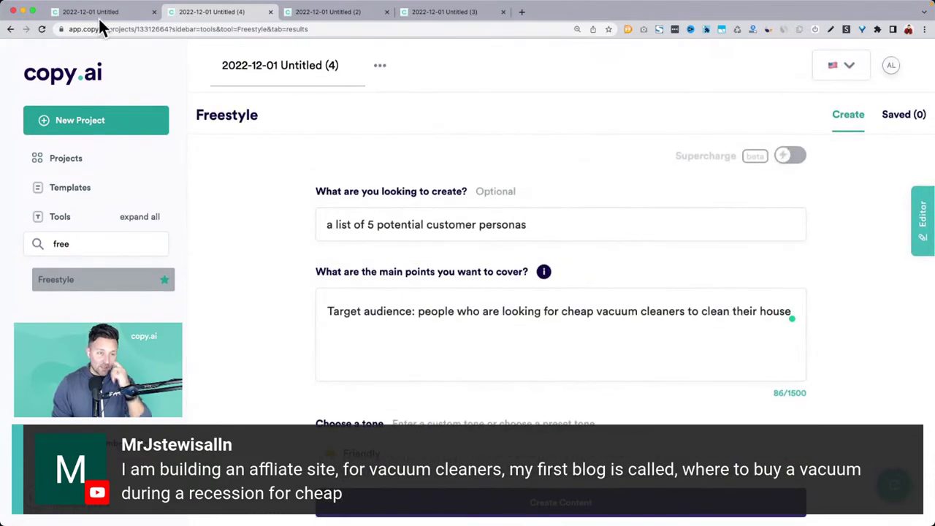
{"action": "left_click", "coordinate": [98, 17]}
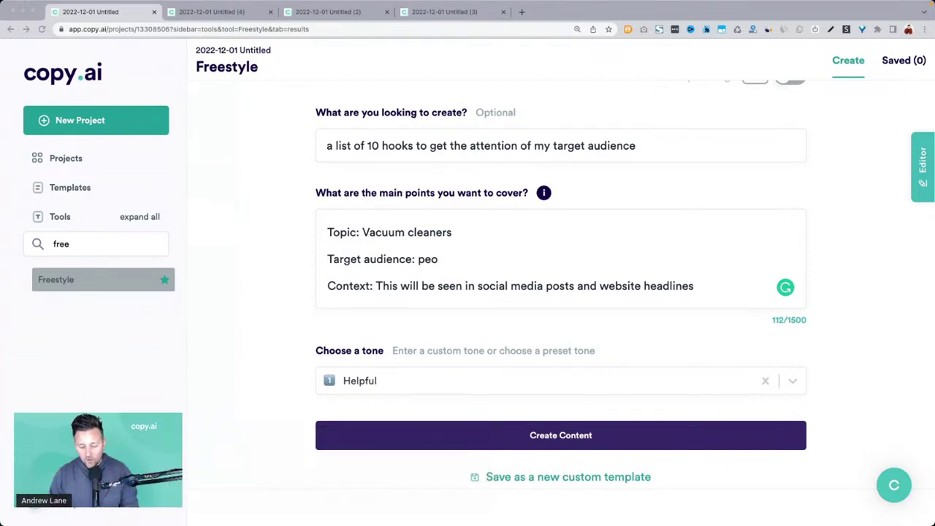
{"action": "left_click", "coordinate": [226, 13]}
{"action": "left_click", "coordinate": [417, 311]}
{"action": "key", "text": "shift+super+Right"}
{"action": "key", "text": "super+c"}
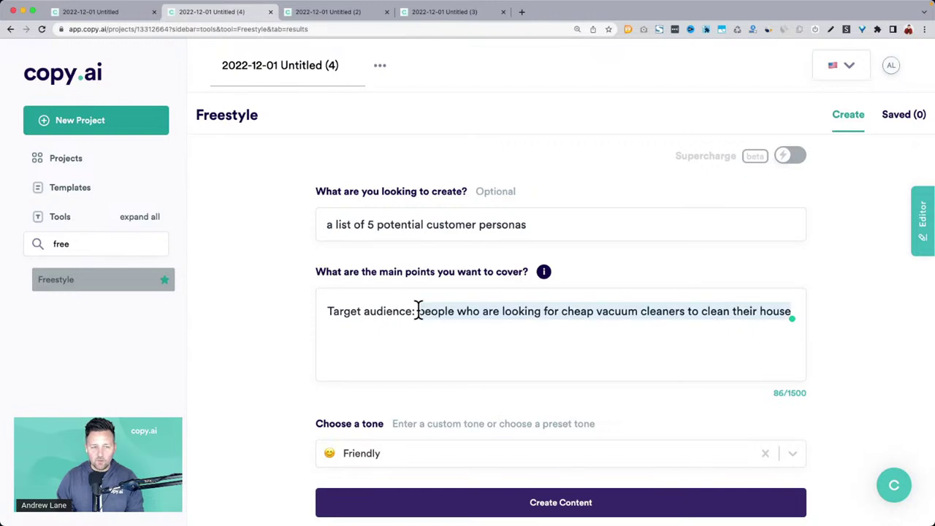
{"action": "left_click", "coordinate": [113, 13]}
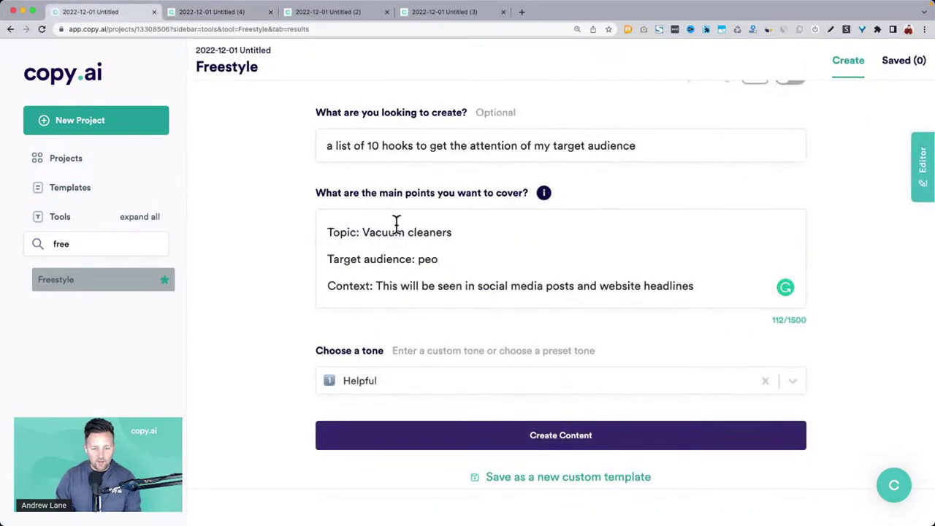
{"action": "double_click", "coordinate": [424, 258]}
{"action": "key", "text": "super+v"}
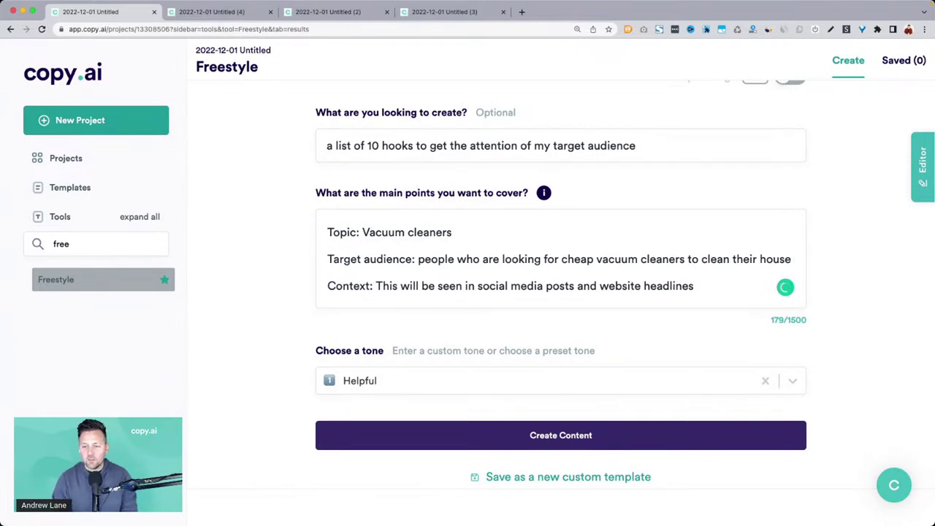
Extend the hooks prompt's target audience with "for under $100" and generate the list of 10 hooks.
{"action": "type", "text": "for under $100"}
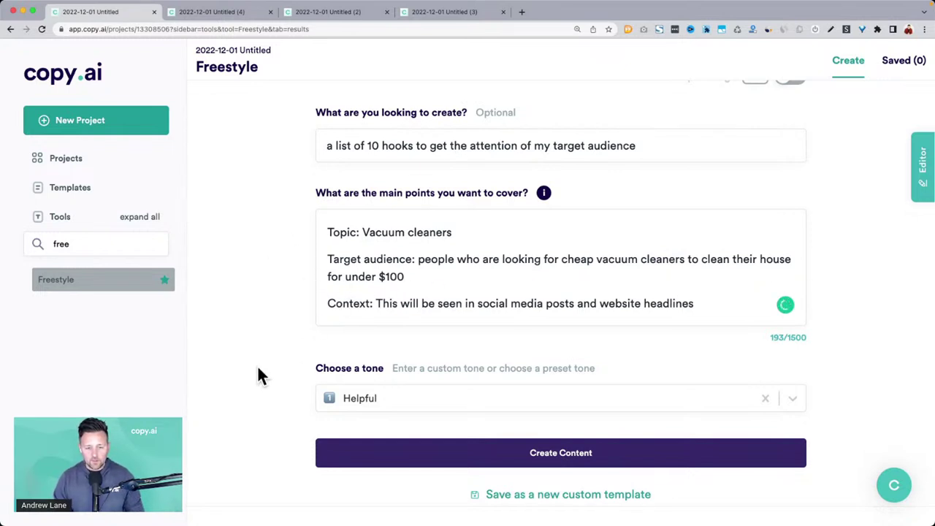
{"action": "scroll", "coordinate": [292, 387], "scroll_direction": "down", "scroll_amount": 2}
{"action": "left_click", "coordinate": [440, 406]}
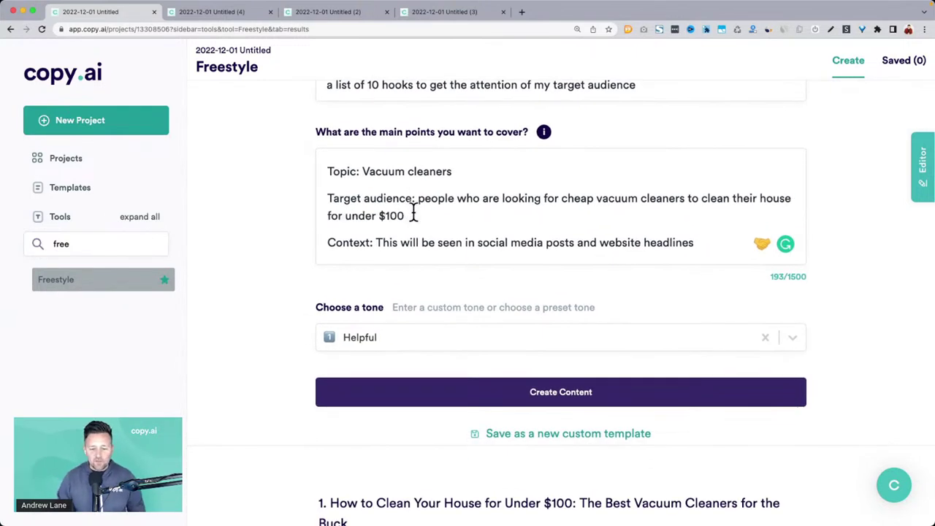
Examine the first generated list of vacuum cleaner hooks, including the price-based, "Reviews & Buying Guide" and year-dated headlines.
{"action": "scroll", "coordinate": [274, 266], "scroll_direction": "down", "scroll_amount": 5}
{"action": "scroll", "coordinate": [272, 269], "scroll_direction": "down", "scroll_amount": 1}
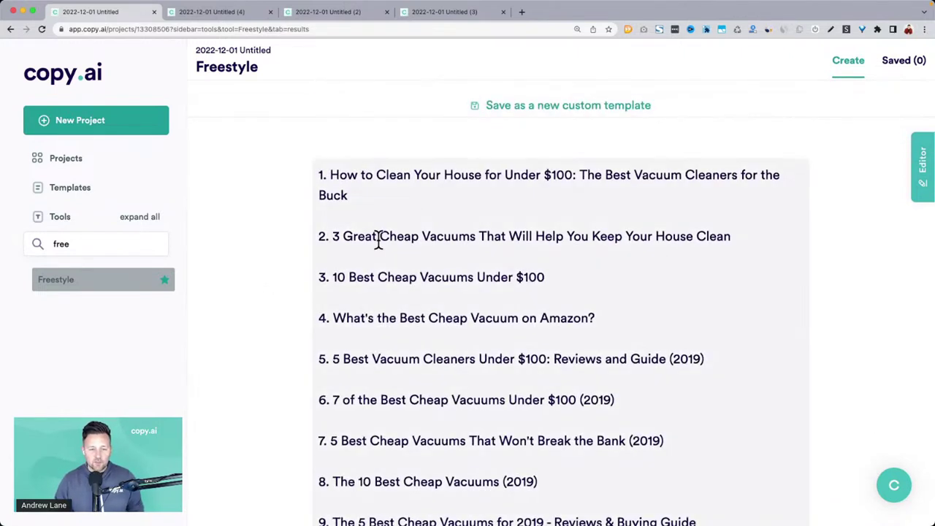
{"action": "left_click_drag", "start_coordinate": [339, 277], "coordinate": [544, 278]}
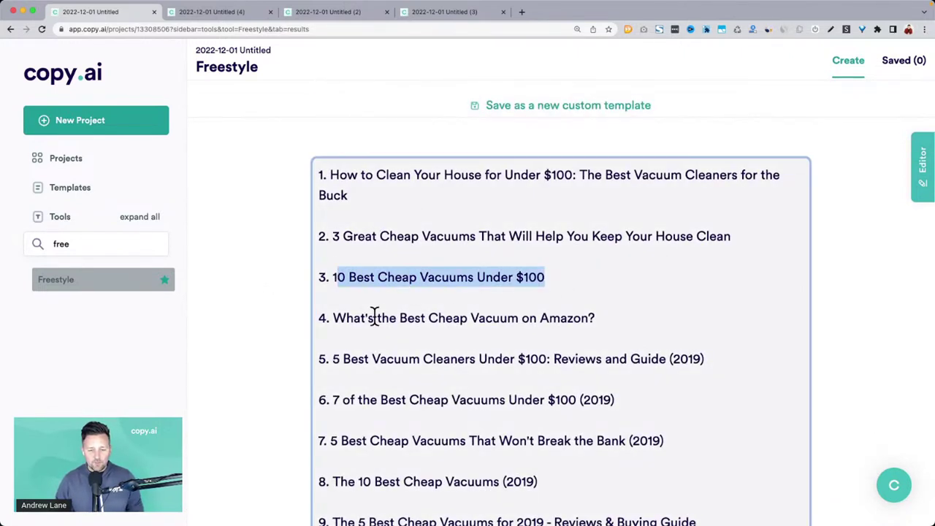
{"action": "scroll", "coordinate": [361, 356], "scroll_direction": "down", "scroll_amount": 2}
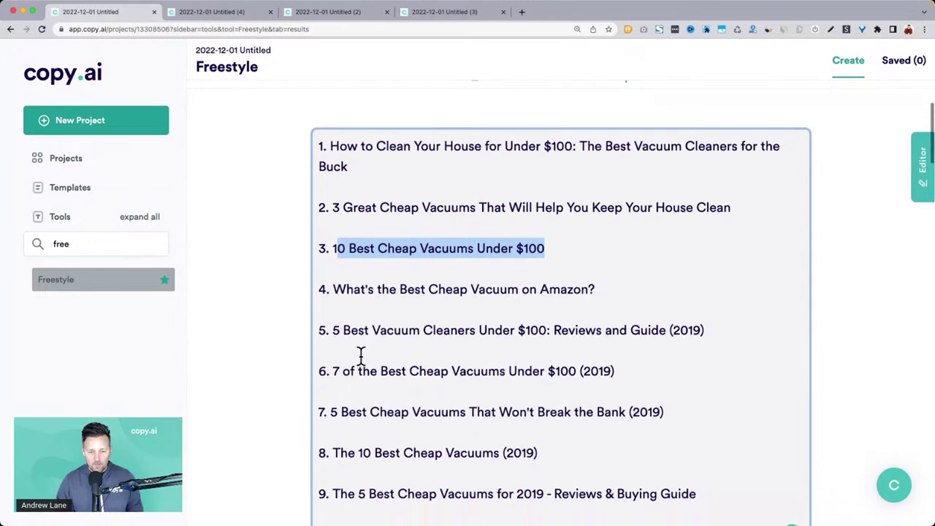
{"action": "left_click_drag", "start_coordinate": [330, 345], "coordinate": [582, 351]}
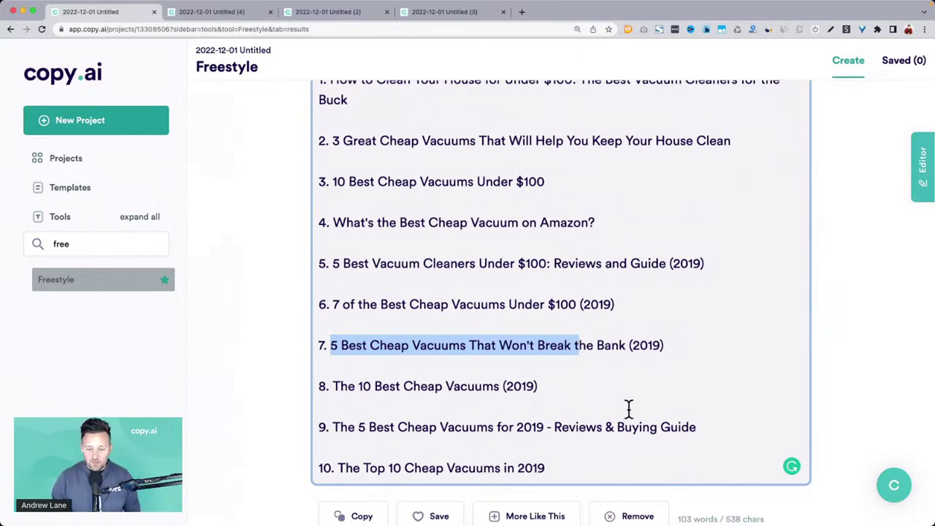
{"action": "left_click_drag", "start_coordinate": [555, 426], "coordinate": [747, 424]}
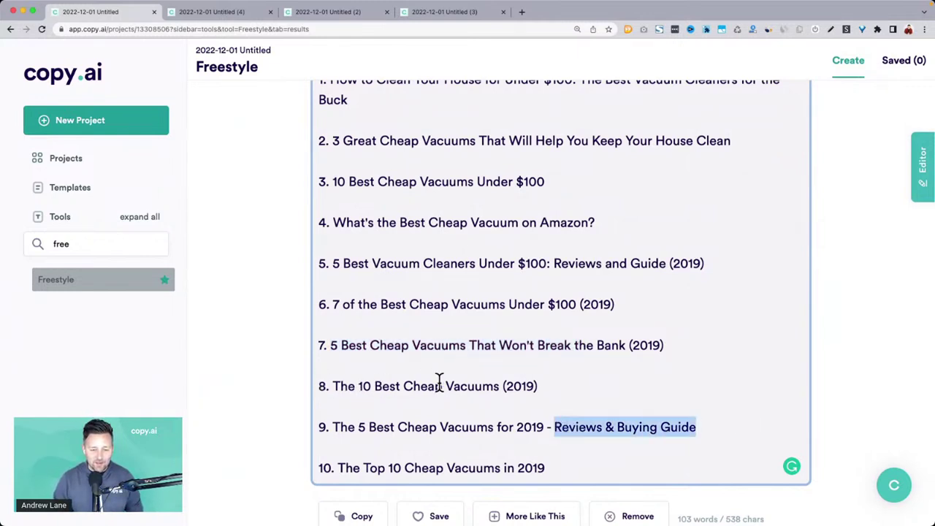
{"action": "left_click_drag", "start_coordinate": [517, 469], "coordinate": [569, 467]}
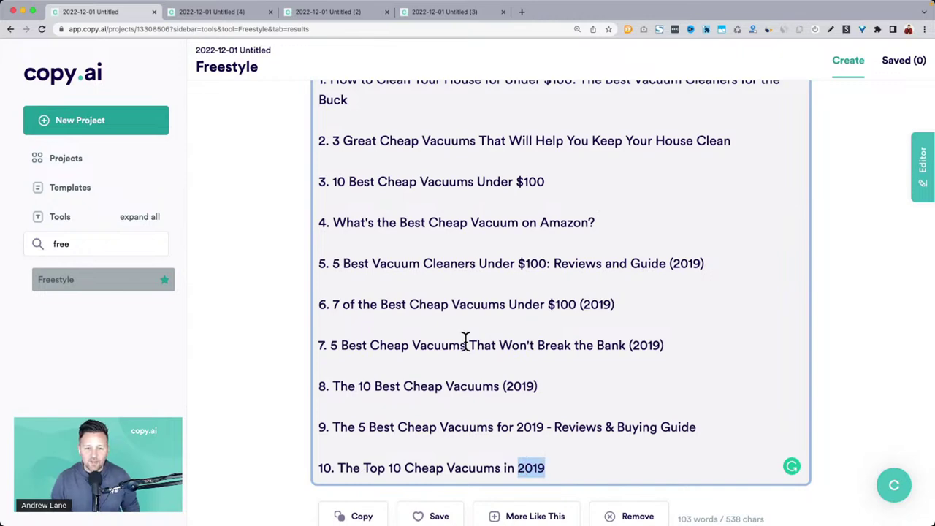
{"action": "scroll", "coordinate": [465, 339], "scroll_direction": "up", "scroll_amount": 2}
Examine the second generated list of hooks, reading its money-saving and "Don't waste" lines from hook 1 through hook 6.
{"action": "scroll", "coordinate": [465, 340], "scroll_direction": "down", "scroll_amount": 8}
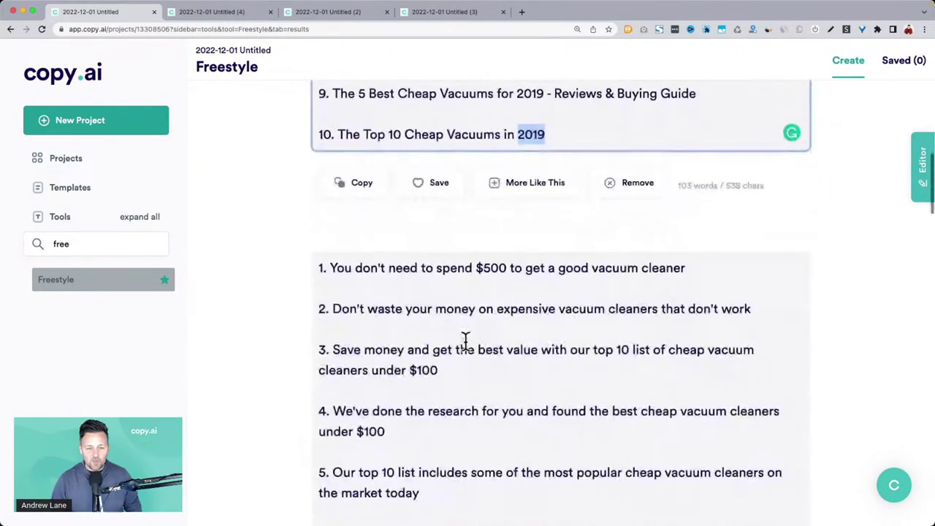
{"action": "scroll", "coordinate": [465, 341], "scroll_direction": "down", "scroll_amount": 3}
{"action": "scroll", "coordinate": [518, 355], "scroll_direction": "down", "scroll_amount": 1}
{"action": "left_click_drag", "start_coordinate": [330, 133], "coordinate": [739, 142]}
{"action": "left_click_drag", "start_coordinate": [333, 173], "coordinate": [754, 173]}
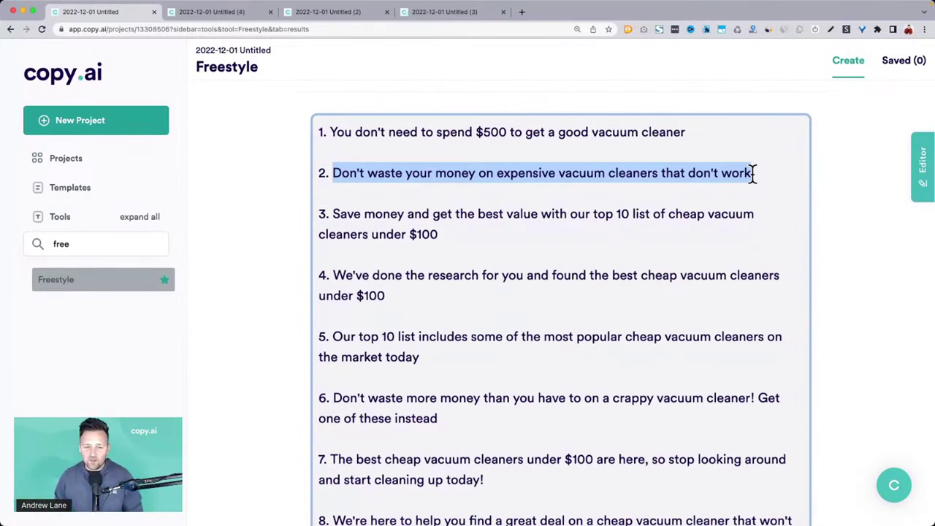
{"action": "left_click_drag", "start_coordinate": [333, 212], "coordinate": [625, 231]}
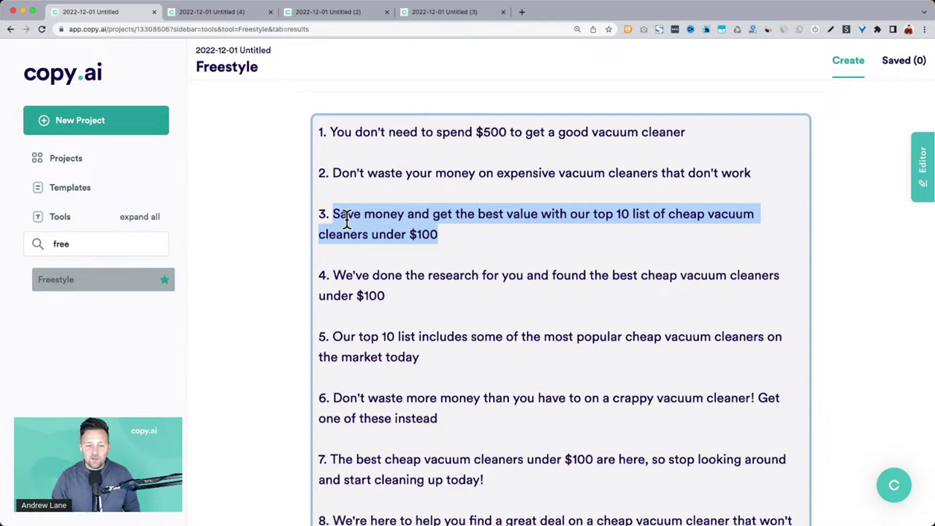
{"action": "left_click", "coordinate": [362, 238]}
{"action": "left_click_drag", "start_coordinate": [334, 275], "coordinate": [543, 290]}
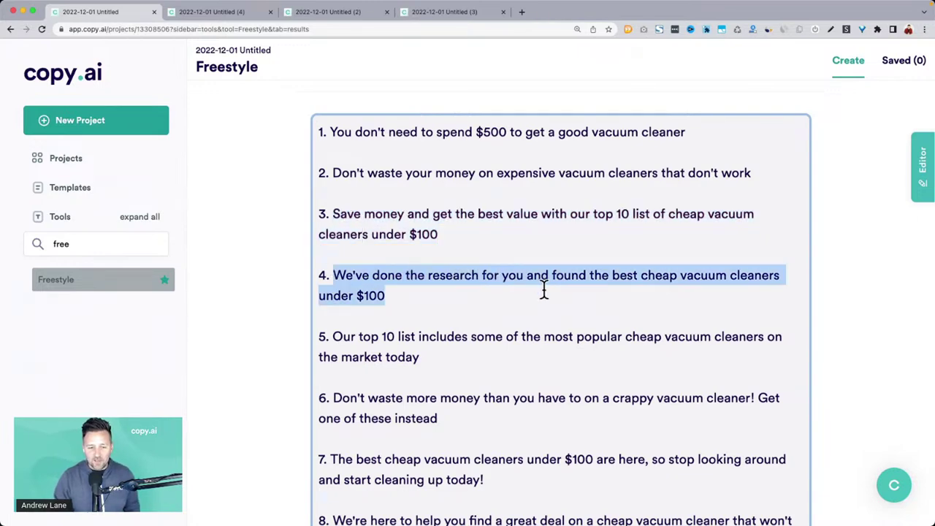
{"action": "scroll", "coordinate": [543, 290], "scroll_direction": "down", "scroll_amount": 3}
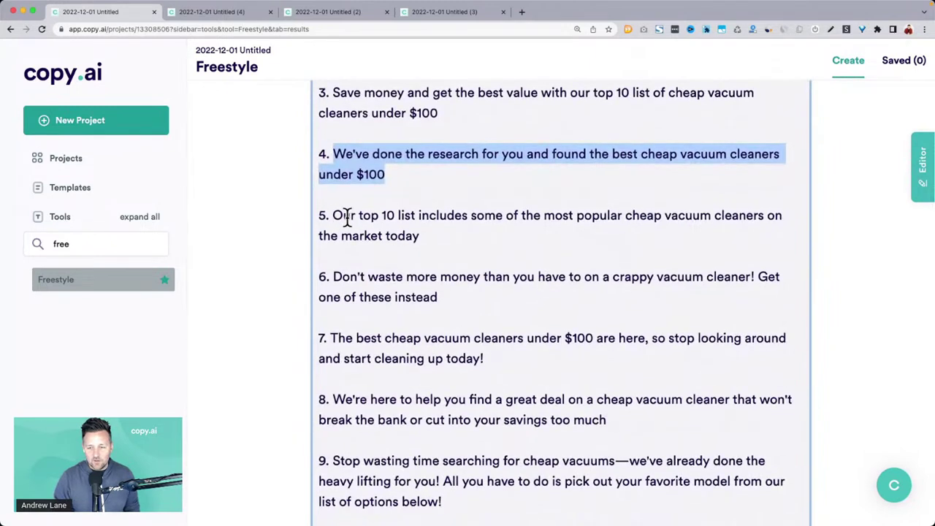
{"action": "left_click_drag", "start_coordinate": [334, 276], "coordinate": [602, 301]}
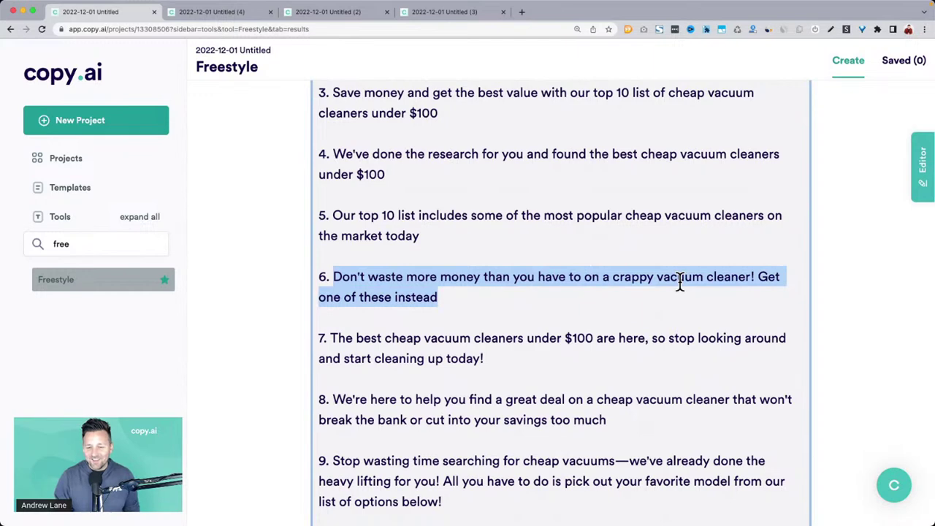
Examine hooks 7 to 10 of the second generated list, including the "great deal", "Stop wasting time searching" and "before they sell out" lines.
{"action": "scroll", "coordinate": [679, 282], "scroll_direction": "down", "scroll_amount": 3}
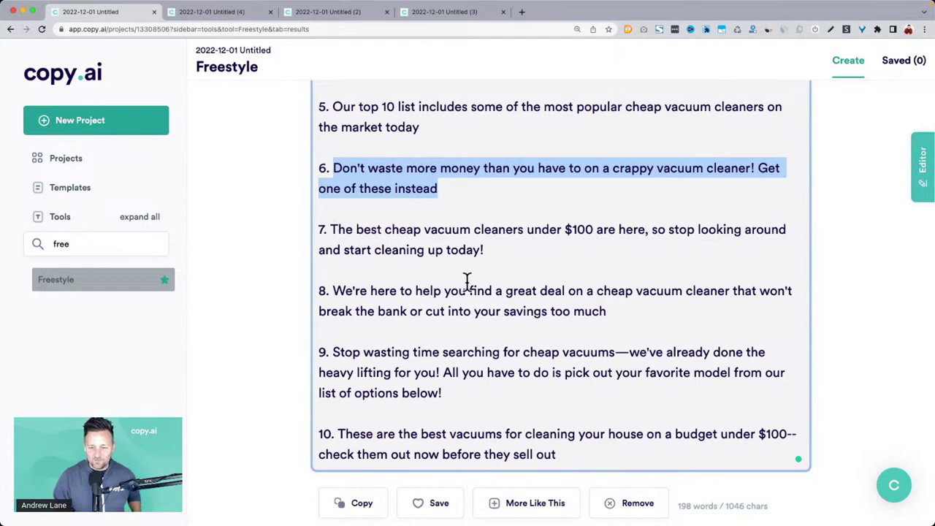
{"action": "scroll", "coordinate": [468, 281], "scroll_direction": "down", "scroll_amount": 1}
{"action": "left_click_drag", "start_coordinate": [606, 275], "coordinate": [338, 254]}
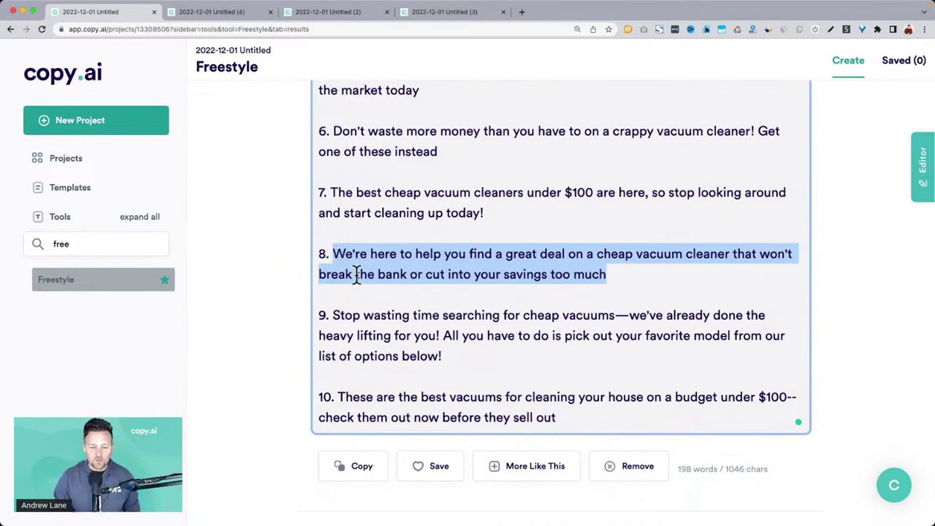
{"action": "scroll", "coordinate": [358, 272], "scroll_direction": "down", "scroll_amount": 2}
{"action": "left_click_drag", "start_coordinate": [335, 228], "coordinate": [451, 270]}
{"action": "scroll", "coordinate": [451, 268], "scroll_direction": "down", "scroll_amount": 4}
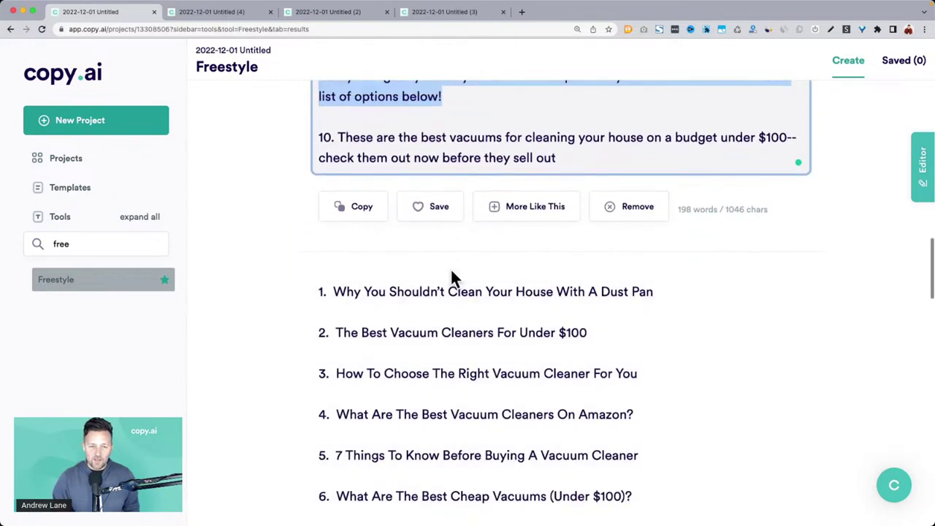
{"action": "scroll", "coordinate": [453, 212], "scroll_direction": "up", "scroll_amount": 3}
{"action": "left_click_drag", "start_coordinate": [453, 203], "coordinate": [332, 159]}
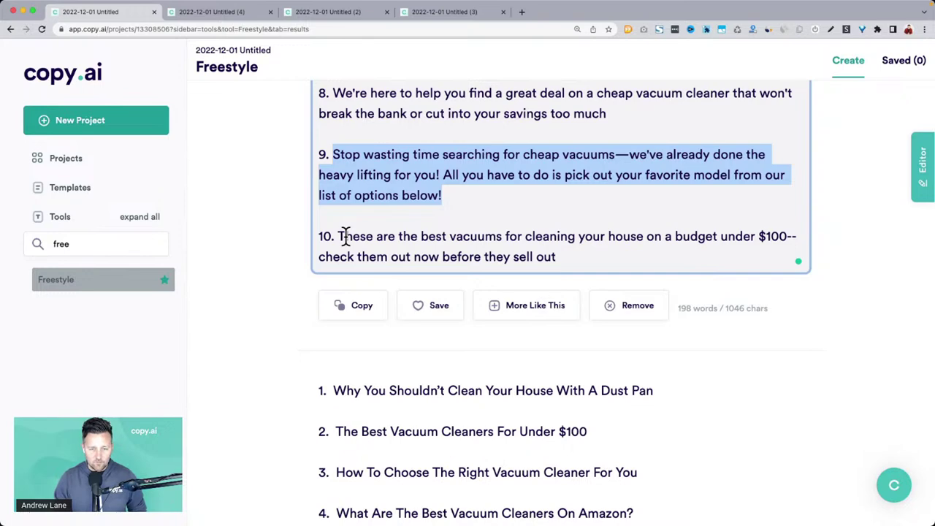
{"action": "scroll", "coordinate": [345, 236], "scroll_direction": "down", "scroll_amount": 3}
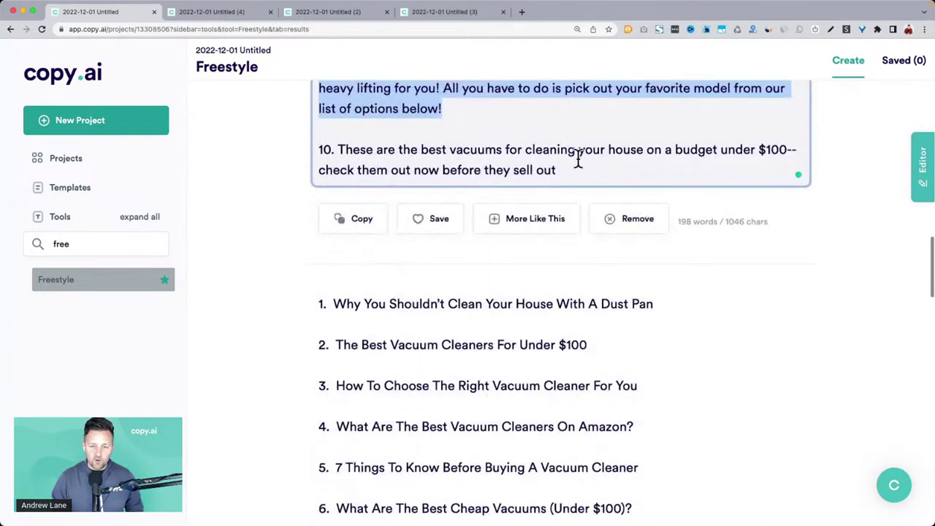
{"action": "left_click_drag", "start_coordinate": [565, 171], "coordinate": [413, 171]}
Examine the next two hook lists, covering the dust pan headlines and the affordable, pet hair and hardwood floor headlines.
{"action": "scroll", "coordinate": [501, 139], "scroll_direction": "down", "scroll_amount": 4}
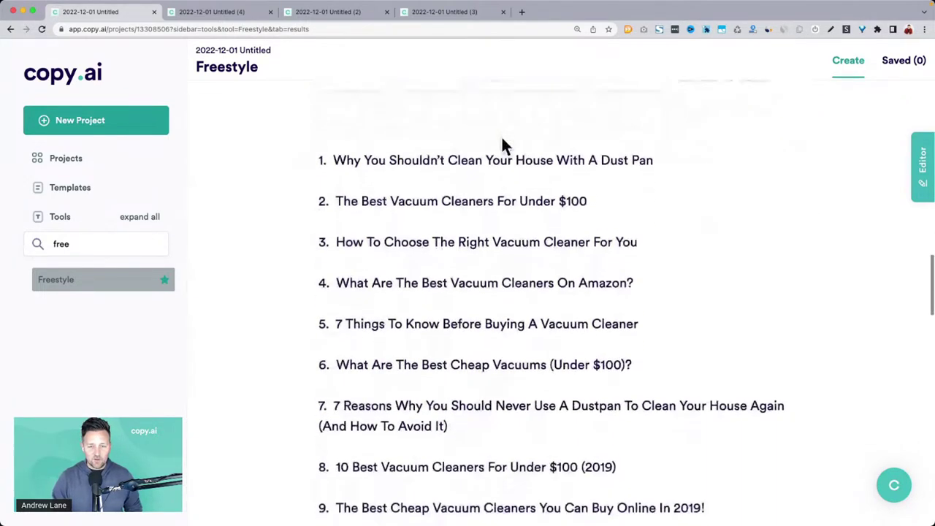
{"action": "left_click_drag", "start_coordinate": [330, 140], "coordinate": [656, 141]}
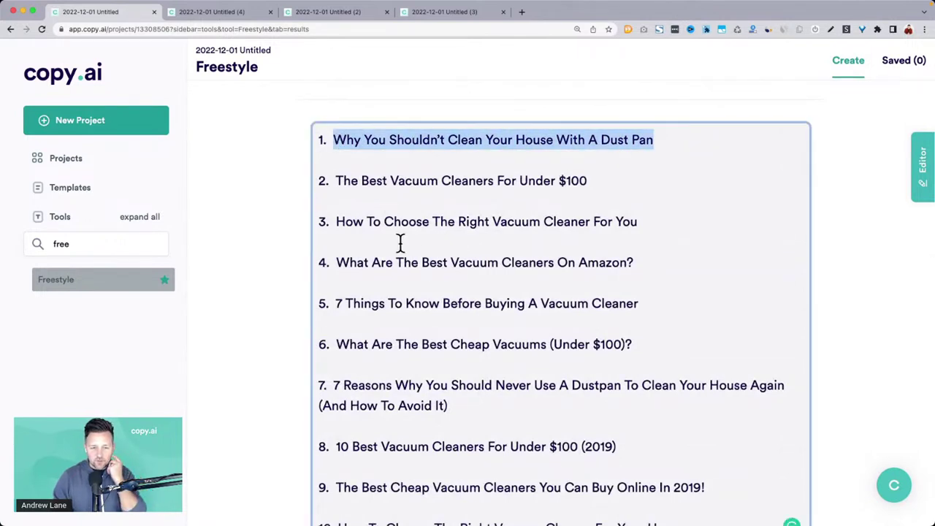
{"action": "scroll", "coordinate": [458, 261], "scroll_direction": "down", "scroll_amount": 1}
{"action": "scroll", "coordinate": [458, 261], "scroll_direction": "down", "scroll_amount": 5}
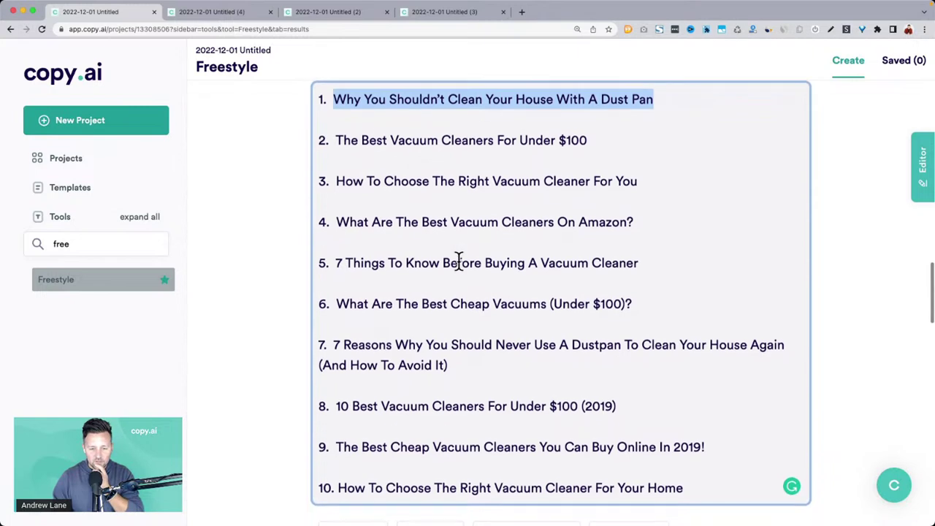
{"action": "scroll", "coordinate": [459, 261], "scroll_direction": "down", "scroll_amount": 10}
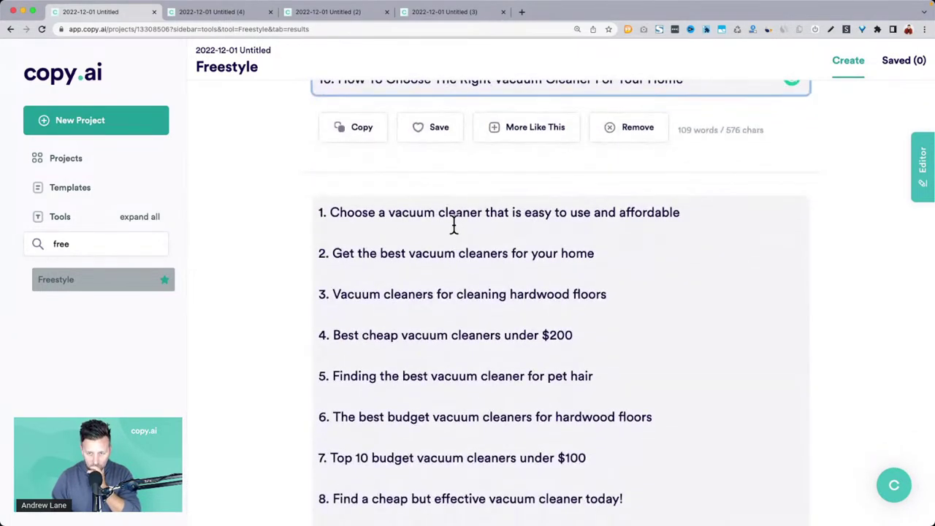
{"action": "scroll", "coordinate": [453, 227], "scroll_direction": "down", "scroll_amount": 3}
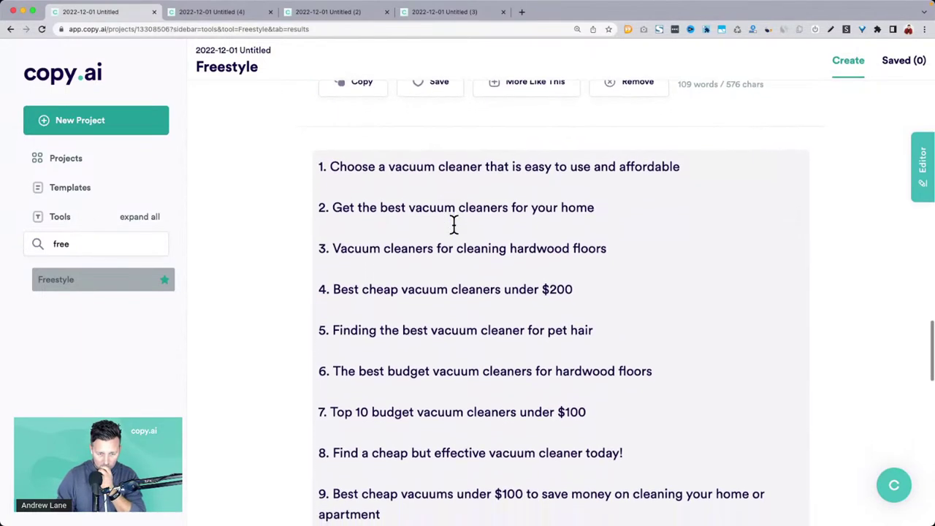
{"action": "scroll", "coordinate": [453, 226], "scroll_direction": "down", "scroll_amount": 20}
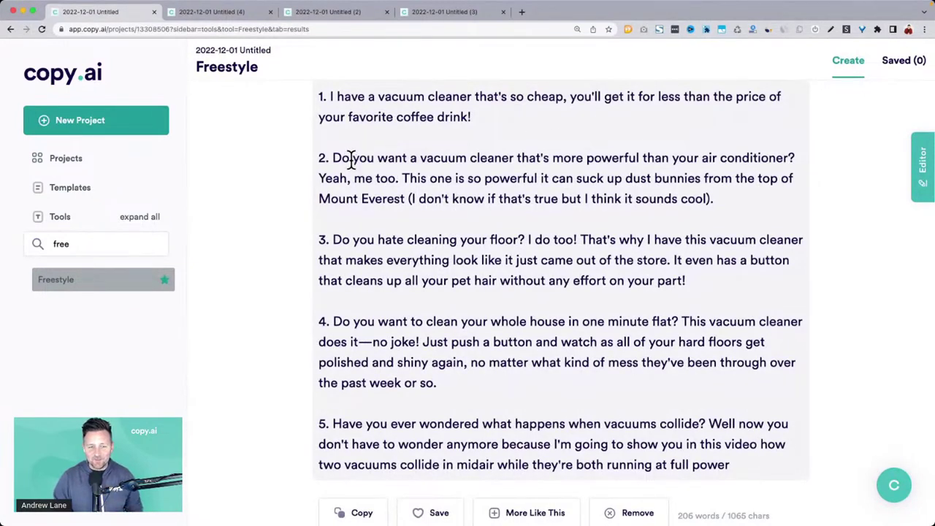
Examine the last list's longer question-style hooks 2 to 5, from the air conditioner comparison to the colliding vacuums.
{"action": "left_click_drag", "start_coordinate": [334, 157], "coordinate": [793, 151]}
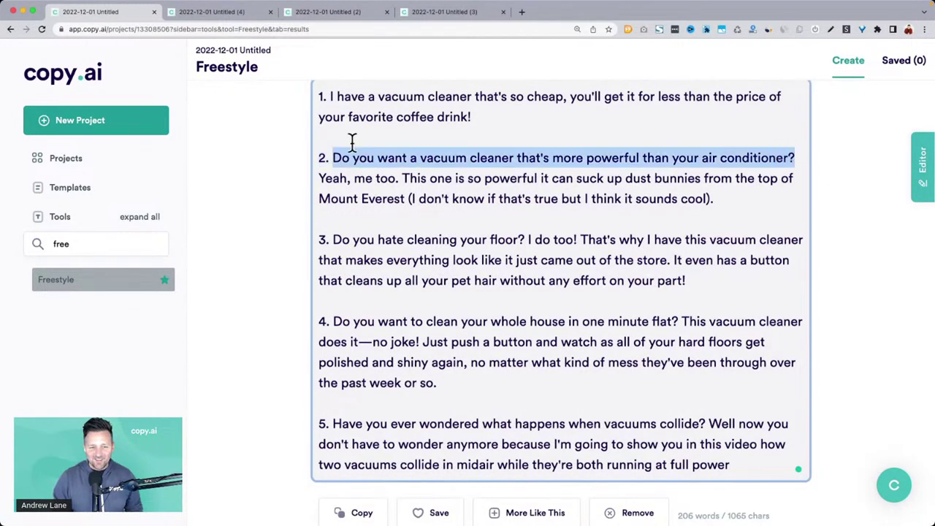
{"action": "left_click_drag", "start_coordinate": [334, 240], "coordinate": [628, 257]}
{"action": "scroll", "coordinate": [475, 281], "scroll_direction": "down", "scroll_amount": 1}
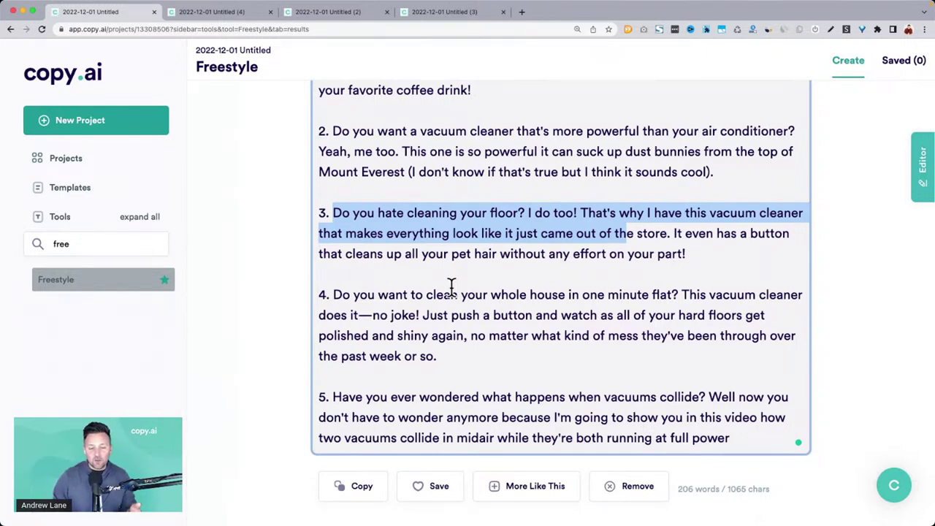
{"action": "left_click_drag", "start_coordinate": [334, 294], "coordinate": [687, 294]}
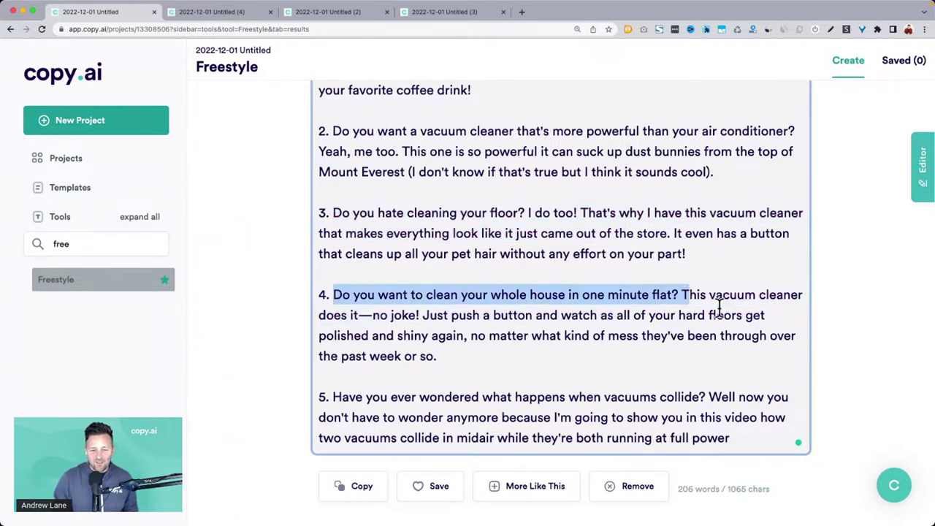
{"action": "left_click_drag", "start_coordinate": [423, 315], "coordinate": [453, 348]}
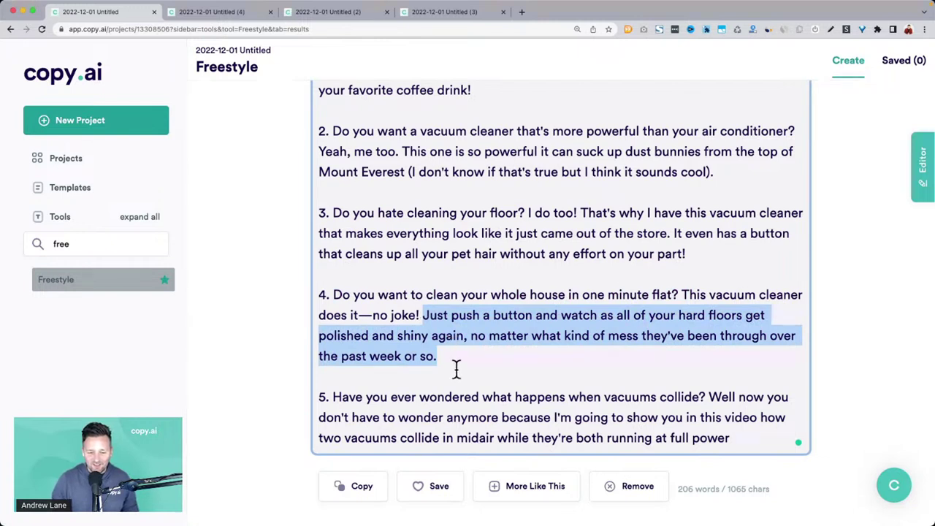
{"action": "left_click_drag", "start_coordinate": [334, 296], "coordinate": [427, 337]}
{"action": "left_click_drag", "start_coordinate": [349, 397], "coordinate": [749, 439]}
{"action": "scroll", "coordinate": [750, 446], "scroll_direction": "down", "scroll_amount": 4}
{"action": "scroll", "coordinate": [752, 439], "scroll_direction": "up", "scroll_amount": 3}
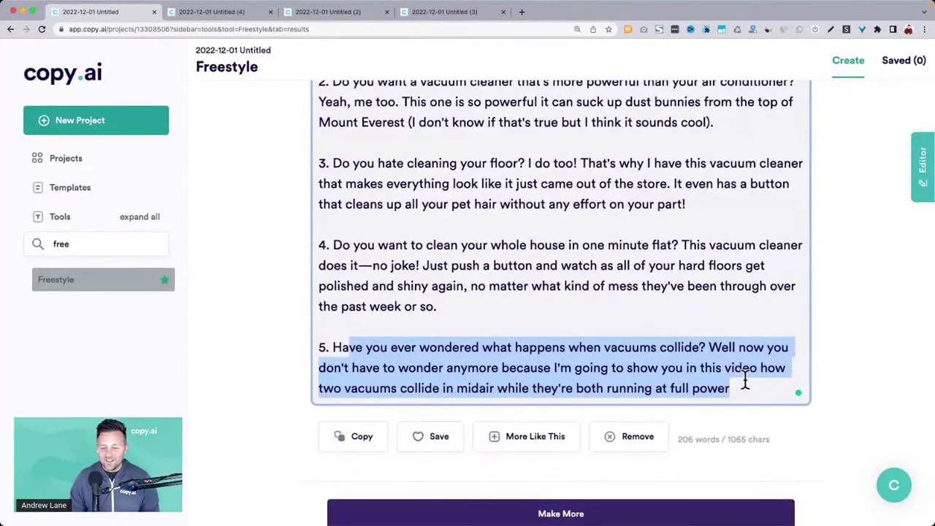
Replace the context text in the hooks prompt with "This will go at the top of a how to blog article".
{"action": "scroll", "coordinate": [745, 380], "scroll_direction": "up", "scroll_amount": 10}
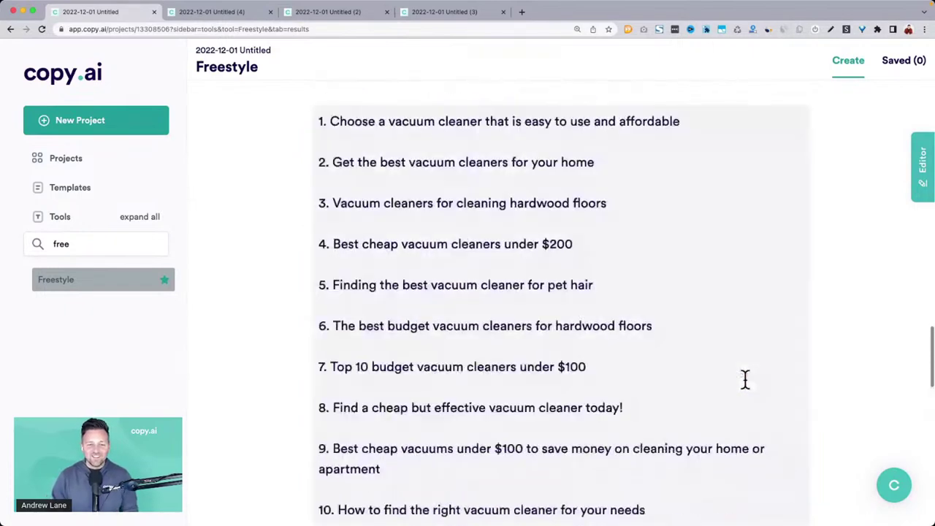
{"action": "scroll", "coordinate": [746, 380], "scroll_direction": "up", "scroll_amount": 15}
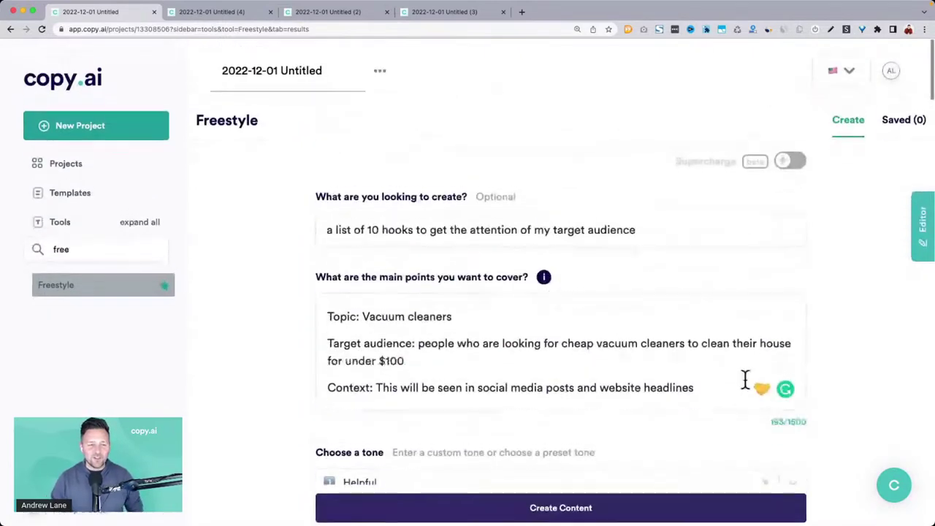
{"action": "left_click", "coordinate": [205, 13]}
{"action": "left_click", "coordinate": [129, 13]}
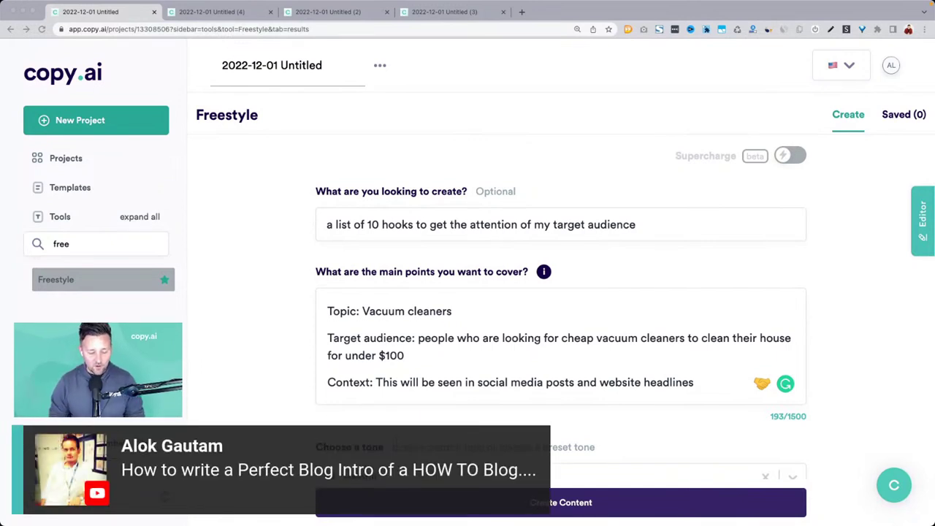
{"action": "left_click", "coordinate": [220, 245]}
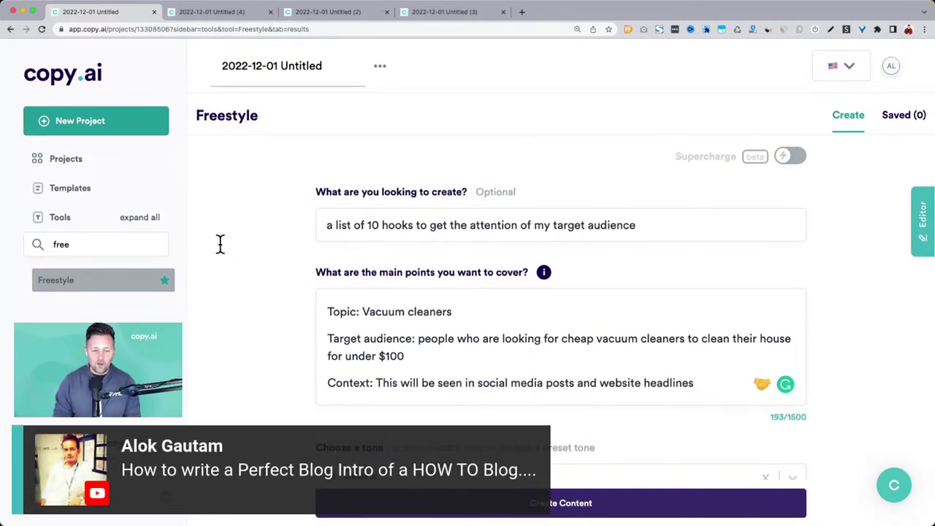
{"action": "left_click", "coordinate": [363, 310]}
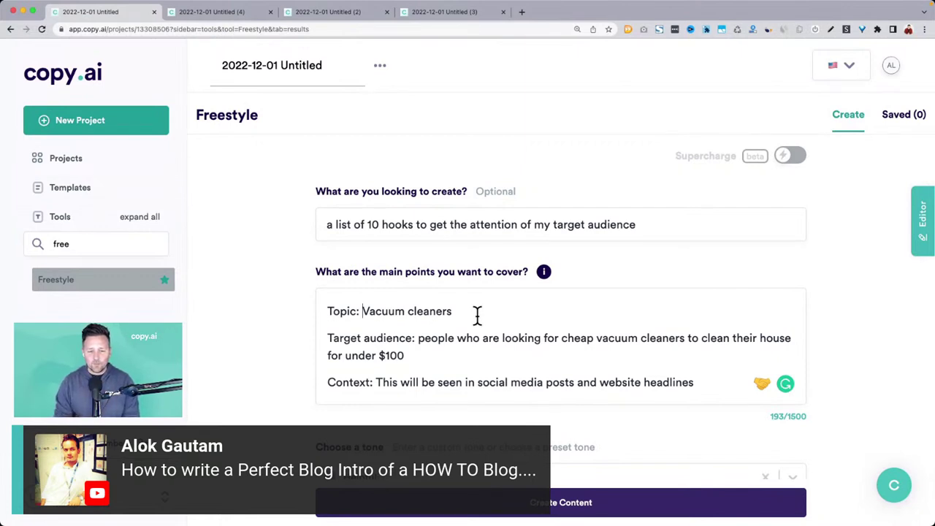
{"action": "left_click", "coordinate": [375, 382]}
{"action": "key", "text": "shift+End"}
{"action": "type", "text": "This will go tat"}
{"action": "key", "text": "BackSpace"}
{"action": "key", "text": "BackSpace"}
{"action": "key", "text": "BackSpace"}
{"action": "type", "text": "at the top of"}
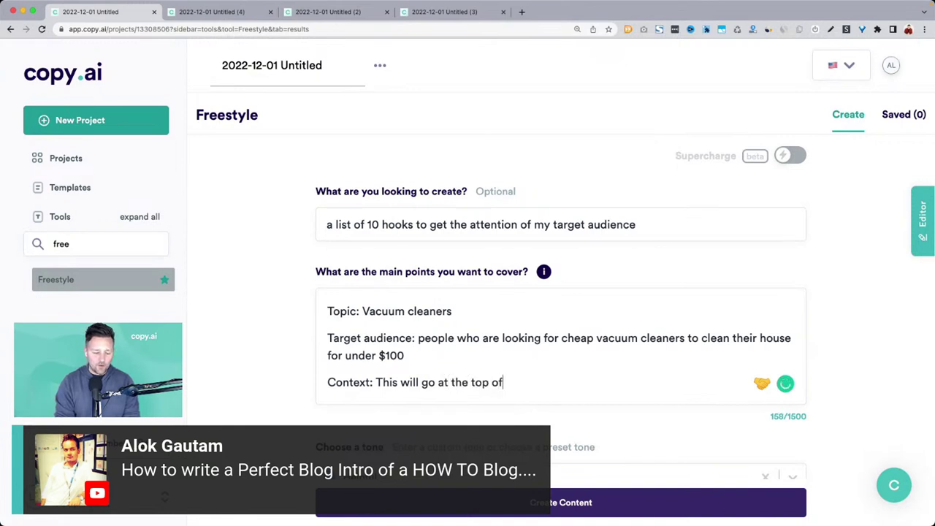
{"action": "type", "text": " a how to "}
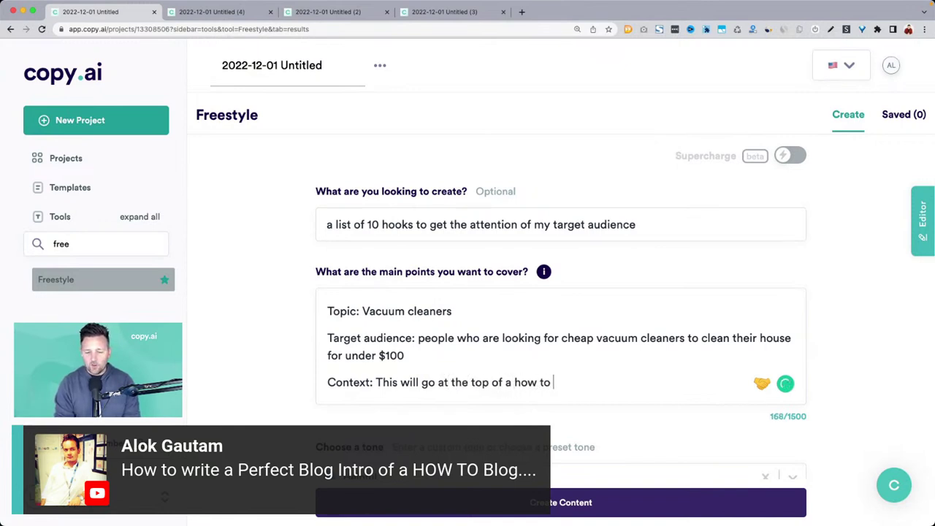
{"action": "type", "text": "blog article "}
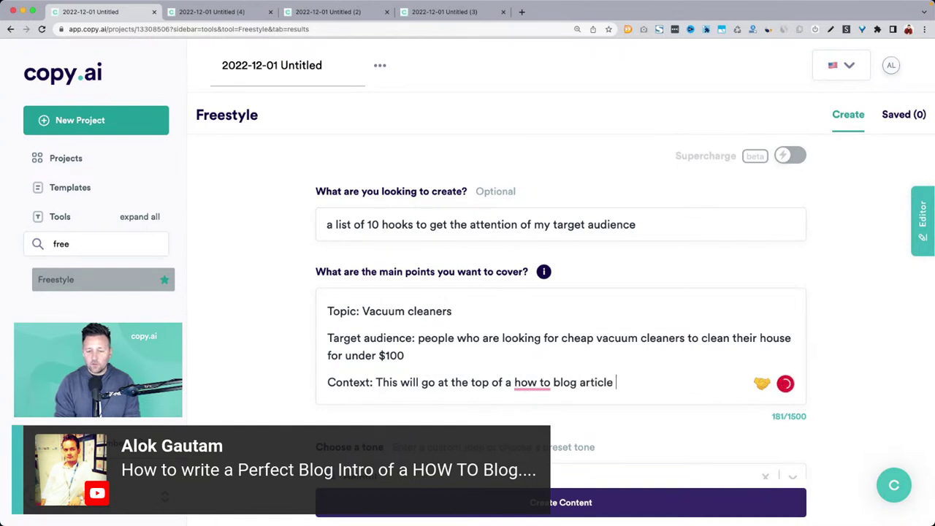
Extend the context with "on how to find the perfect vacuum for your needs" and generate new hooks.
{"action": "type", "text": "on how to fin t"}
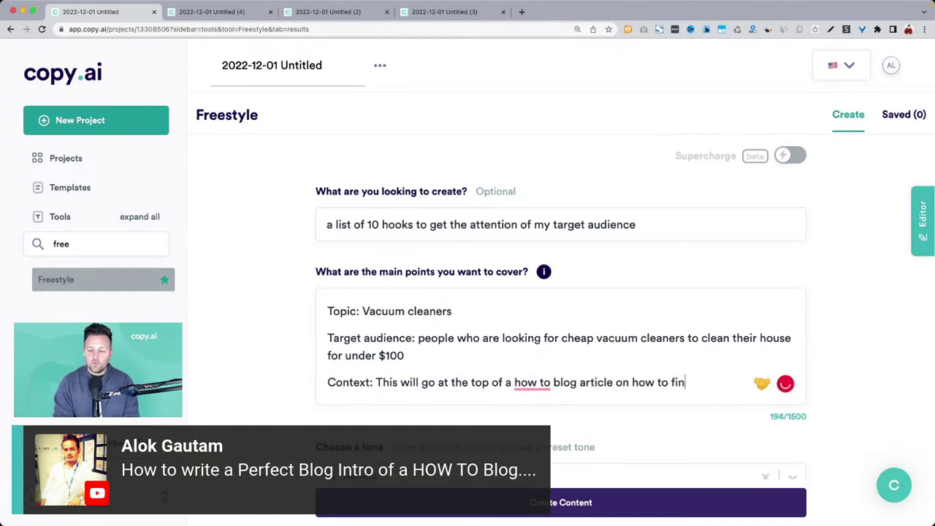
{"action": "key", "text": "BackSpace"}
{"action": "key", "text": "BackSpace"}
{"action": "type", "text": "d the per"}
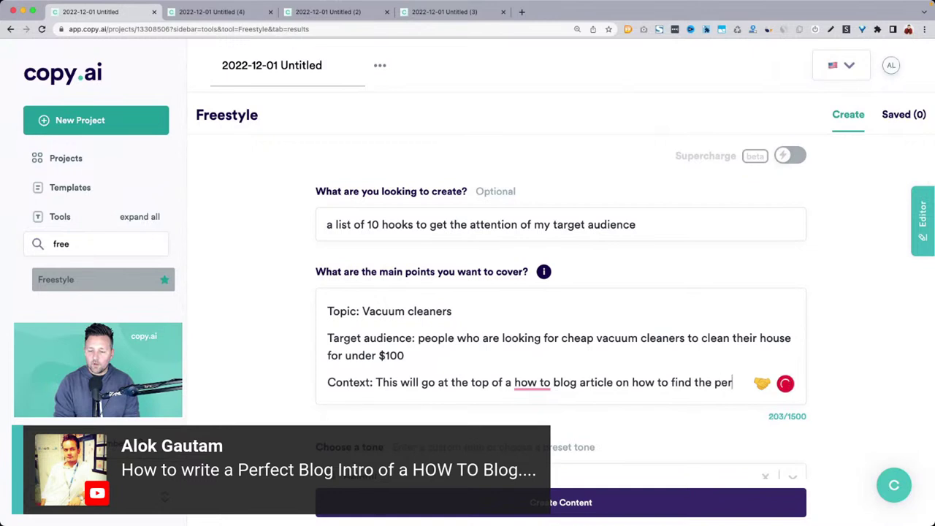
{"action": "type", "text": "fect vacuu"}
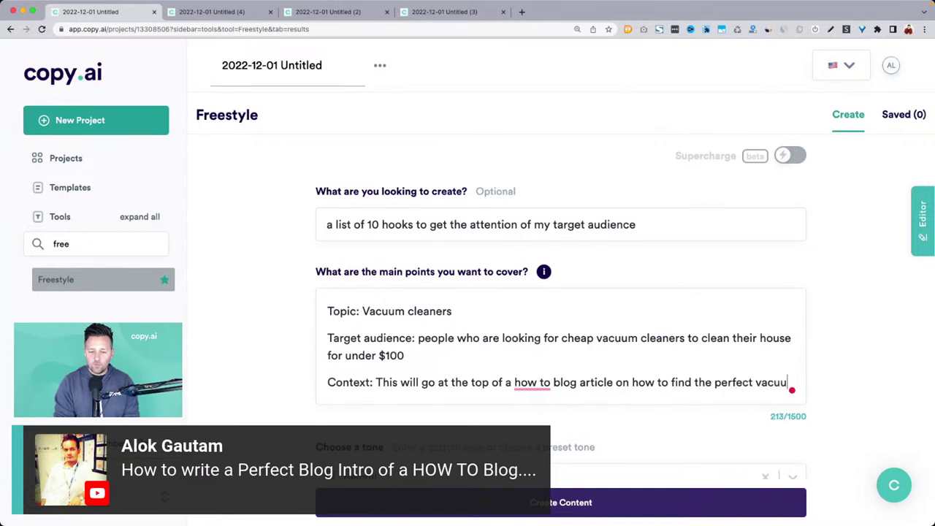
{"action": "type", "text": "m for your"}
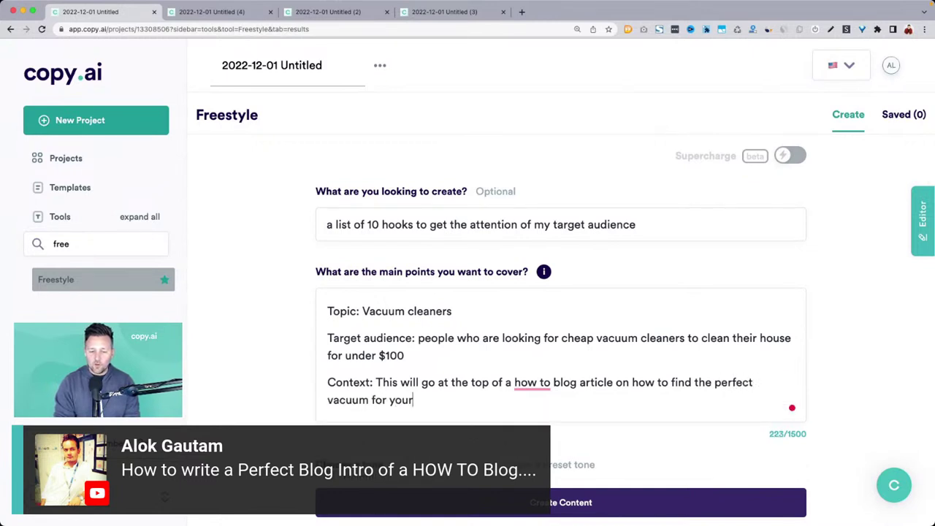
{"action": "type", "text": " needs"}
{"action": "scroll", "coordinate": [268, 361], "scroll_direction": "down", "scroll_amount": 3}
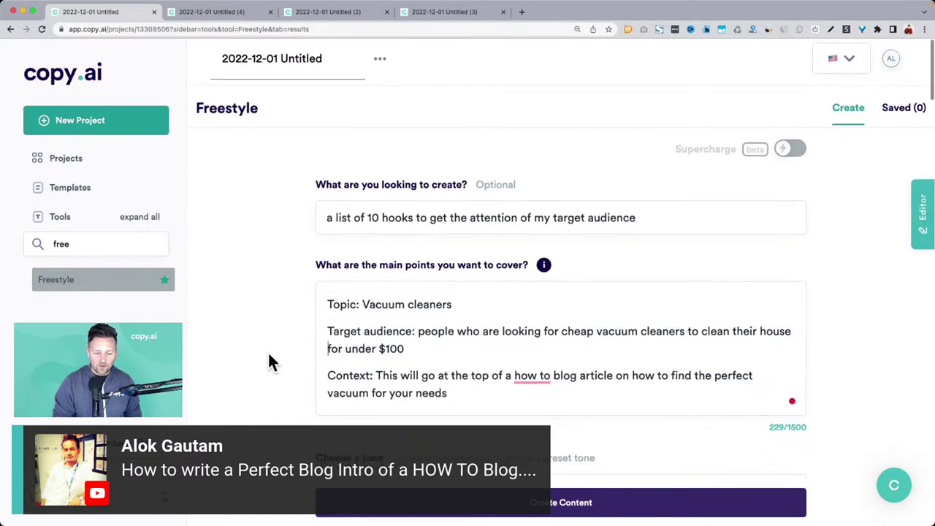
{"action": "left_click", "coordinate": [421, 483]}
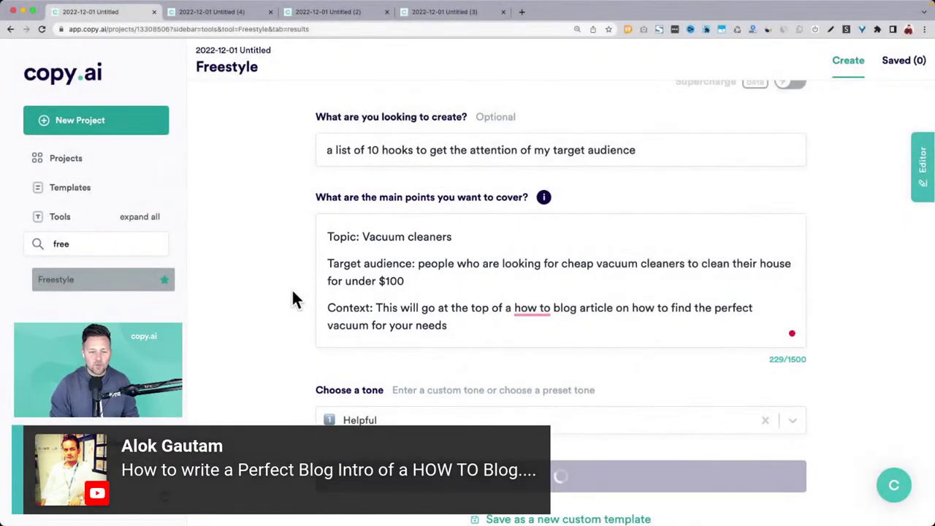
Check the how-to blog prompt, including topic, target audience and context, and examine the first new hook list.
{"action": "scroll", "coordinate": [299, 336], "scroll_direction": "down", "scroll_amount": 3}
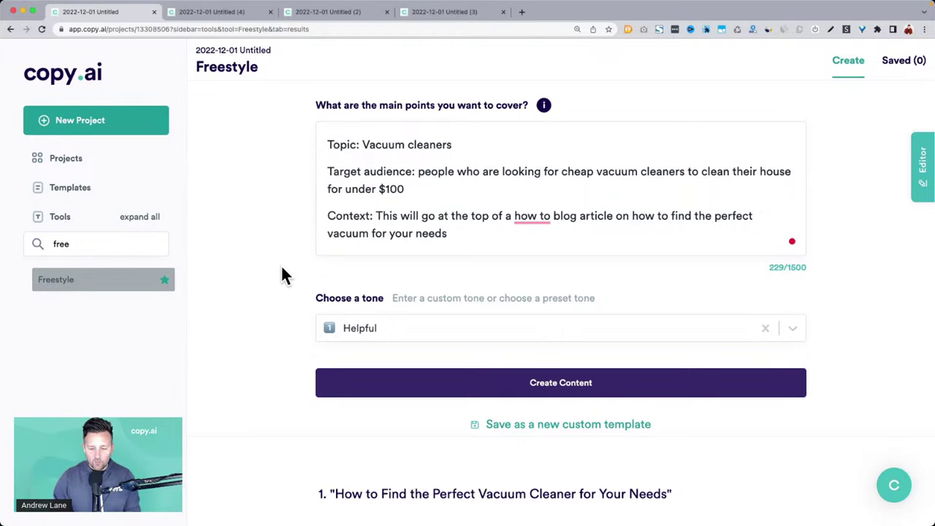
{"action": "scroll", "coordinate": [393, 108], "scroll_direction": "up", "scroll_amount": 2}
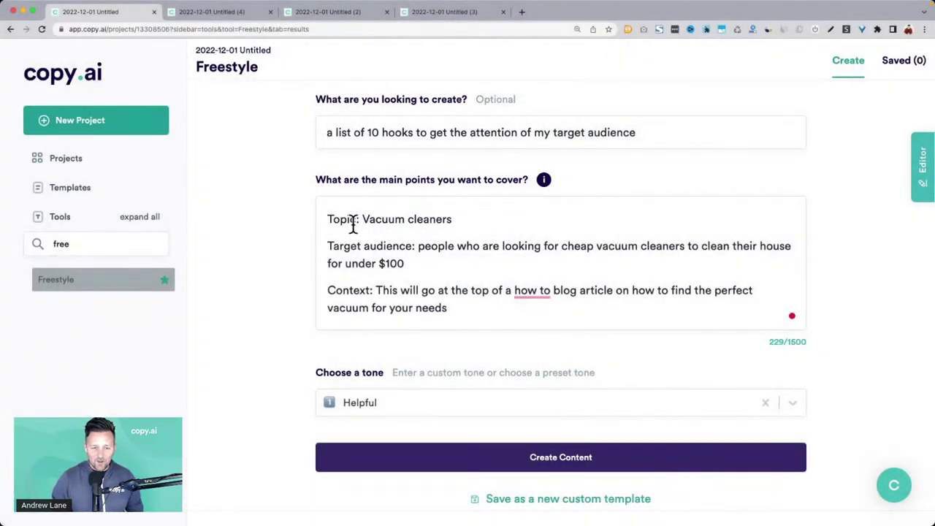
{"action": "scroll", "coordinate": [426, 290], "scroll_direction": "down", "scroll_amount": 2}
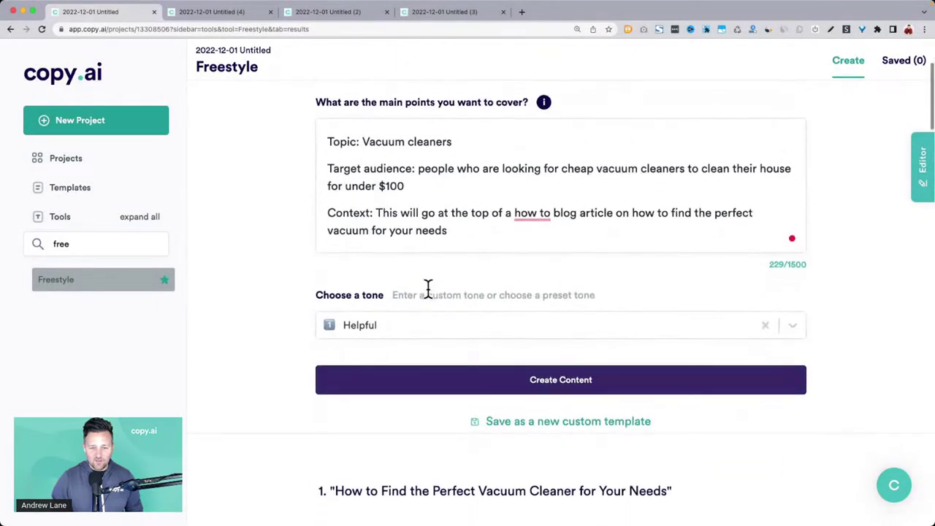
{"action": "left_click_drag", "start_coordinate": [353, 212], "coordinate": [519, 240]}
{"action": "left_click", "coordinate": [237, 237]}
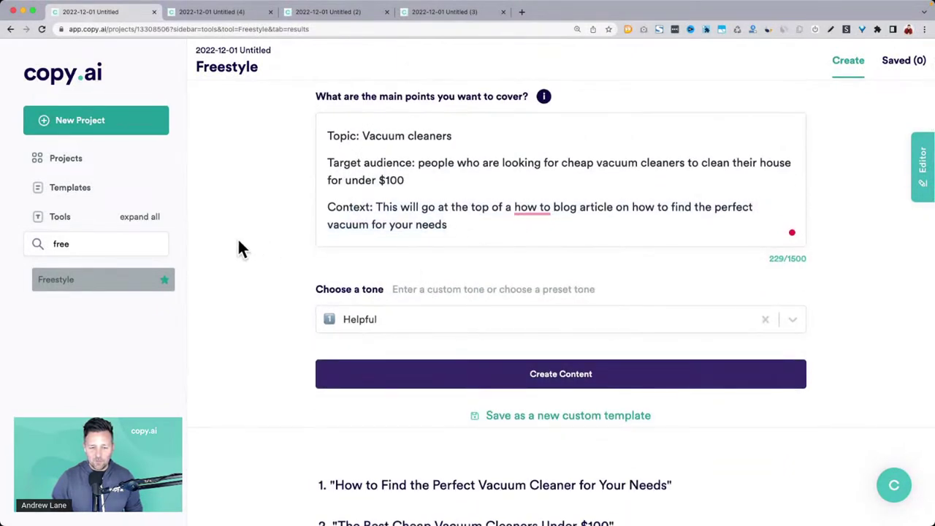
{"action": "scroll", "coordinate": [238, 238], "scroll_direction": "down", "scroll_amount": 5}
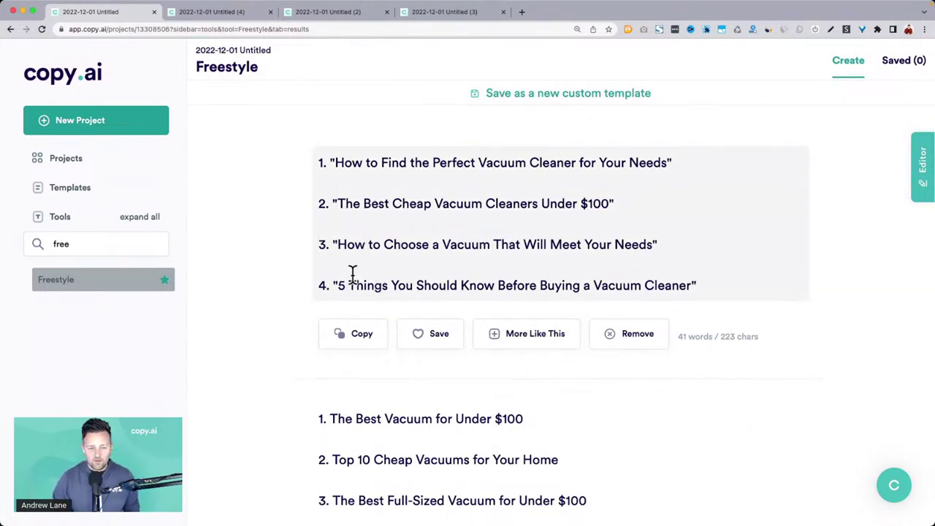
{"action": "scroll", "coordinate": [276, 270], "scroll_direction": "down", "scroll_amount": 4}
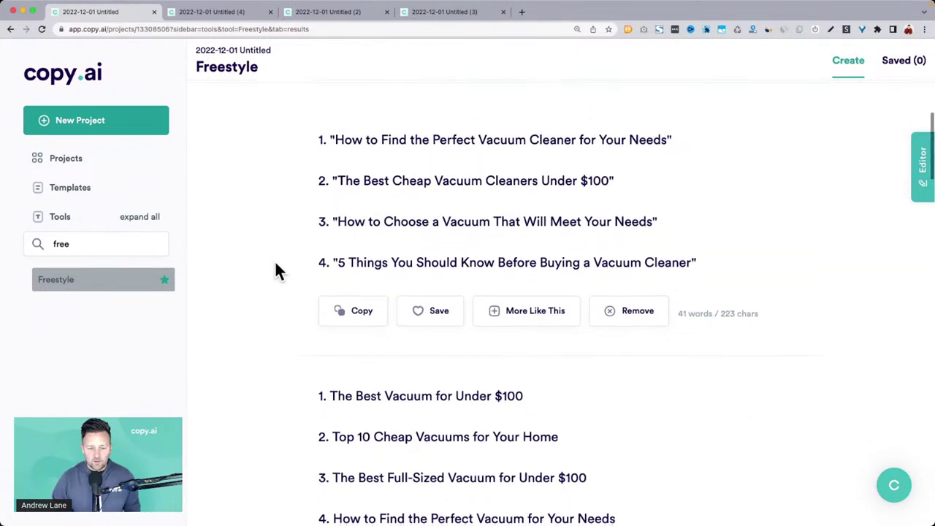
Examine hooks 4 to 6 in the second list, from finding the perfect vacuum to the "Suckiest Sucker Ever" headline.
{"action": "scroll", "coordinate": [275, 265], "scroll_direction": "down", "scroll_amount": 1}
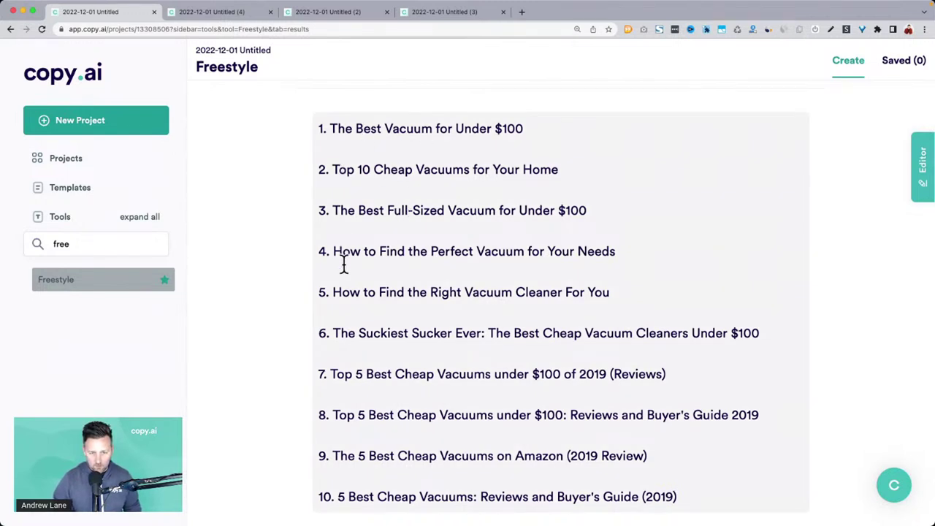
{"action": "left_click", "coordinate": [387, 255]}
{"action": "left_click_drag", "start_coordinate": [351, 292], "coordinate": [446, 292]}
{"action": "left_click_drag", "start_coordinate": [341, 334], "coordinate": [482, 333]}
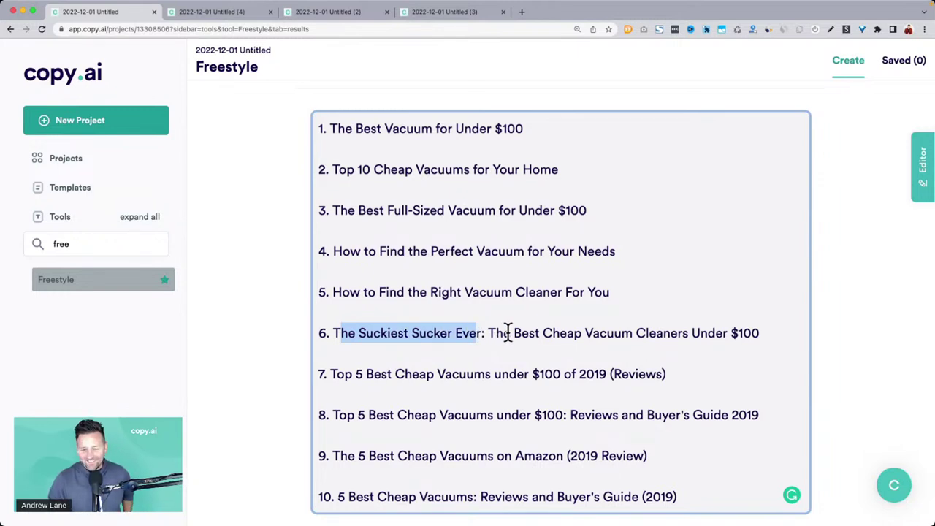
{"action": "triple_click", "coordinate": [508, 333]}
{"action": "scroll", "coordinate": [508, 333], "scroll_direction": "down", "scroll_amount": 2}
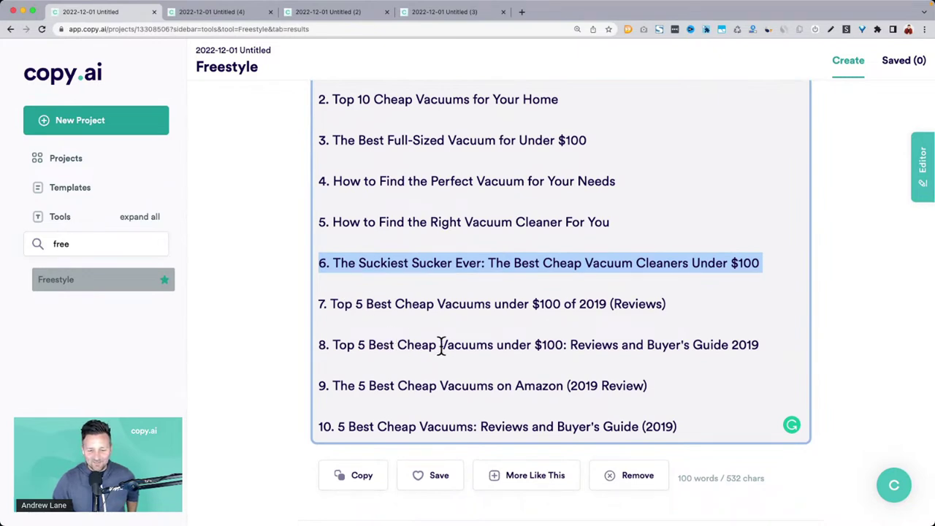
Examine the following hook lists, from the pet hair and hardwood floor ideas to hook 8 about tight spaces.
{"action": "scroll", "coordinate": [442, 347], "scroll_direction": "down", "scroll_amount": 10}
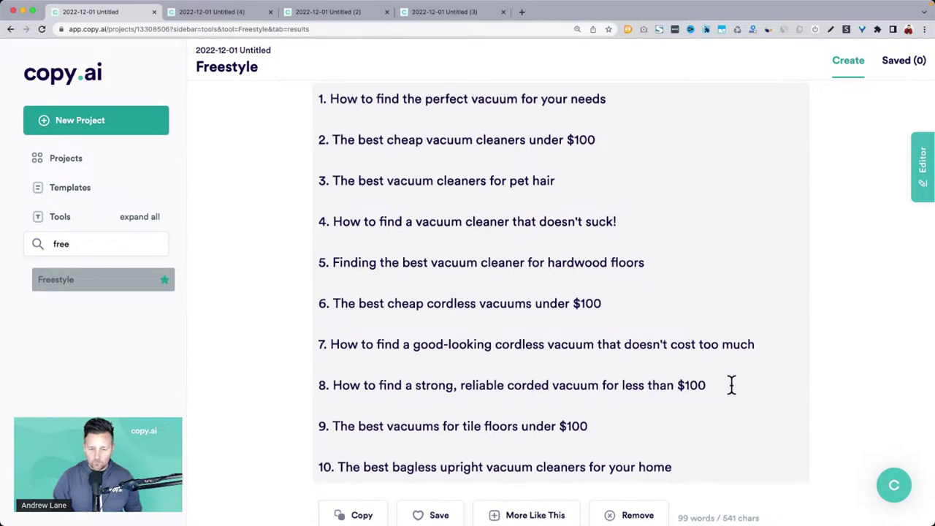
{"action": "scroll", "coordinate": [731, 384], "scroll_direction": "down", "scroll_amount": 6}
{"action": "scroll", "coordinate": [731, 384], "scroll_direction": "down", "scroll_amount": 1}
{"action": "scroll", "coordinate": [731, 384], "scroll_direction": "down", "scroll_amount": 2}
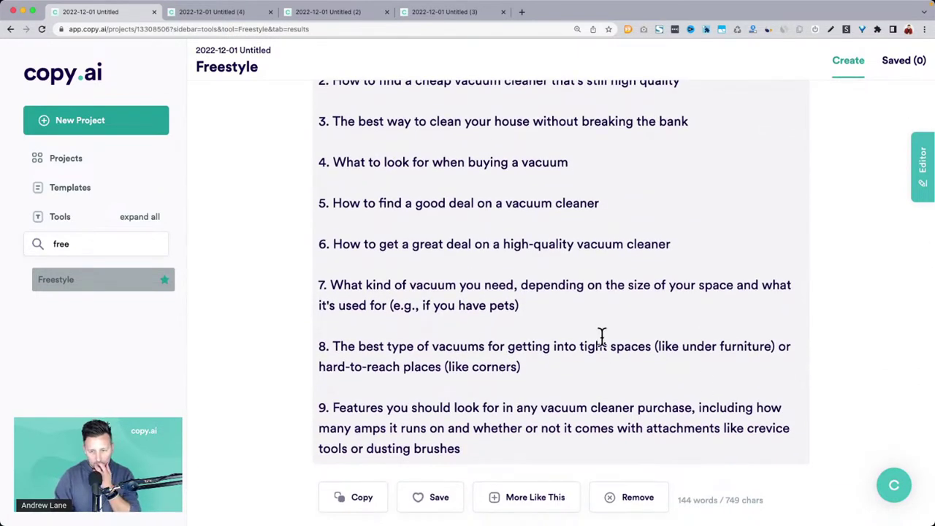
{"action": "double_click", "coordinate": [599, 347]}
{"action": "triple_click", "coordinate": [599, 347]}
{"action": "scroll", "coordinate": [463, 365], "scroll_direction": "down", "scroll_amount": 1}
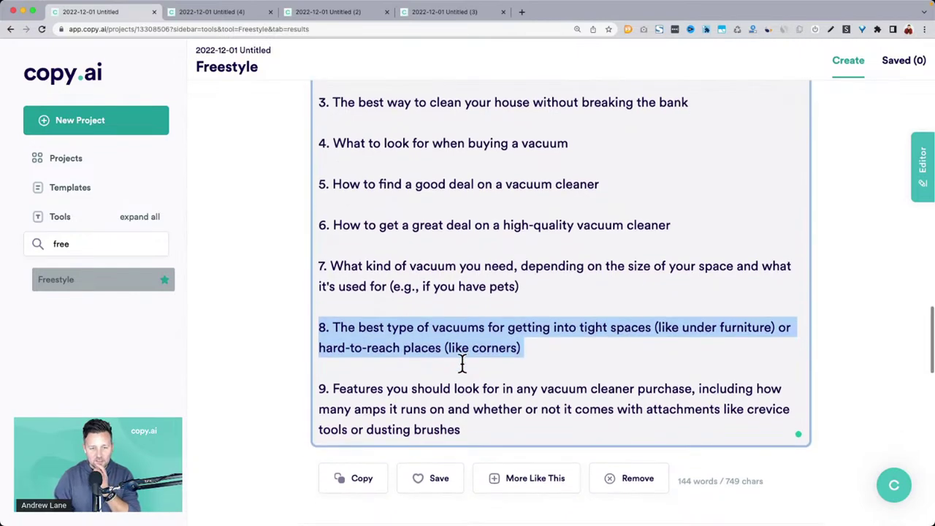
Return to the top of the hooks prompt and switch to the project that creates 5 potential customer personas.
{"action": "scroll", "coordinate": [448, 386], "scroll_direction": "up", "scroll_amount": 15}
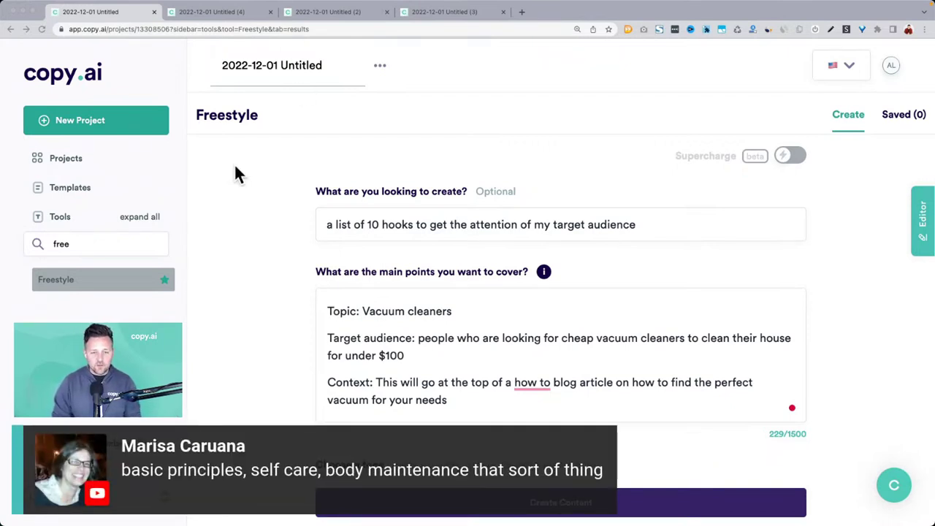
{"action": "triple_click", "coordinate": [382, 223]}
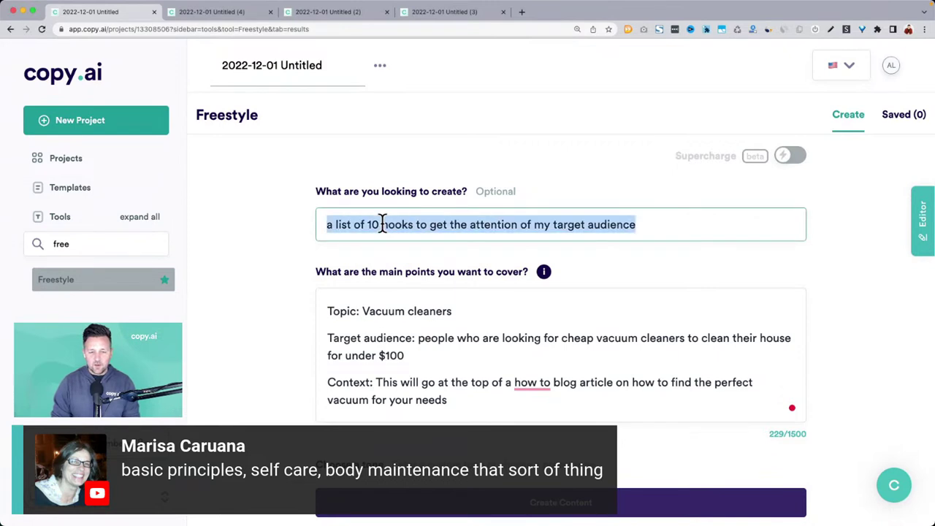
{"action": "left_click", "coordinate": [209, 12]}
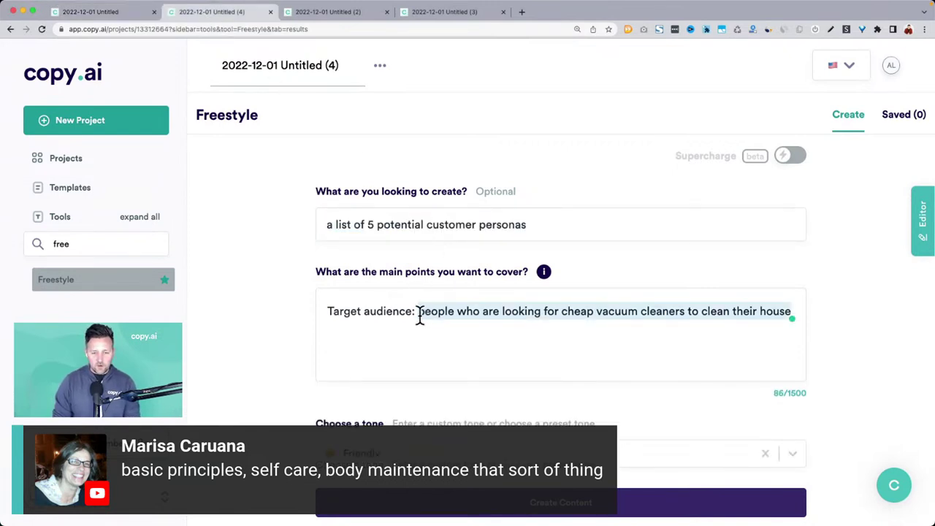
{"action": "left_click", "coordinate": [488, 315]}
{"action": "left_click", "coordinate": [500, 313]}
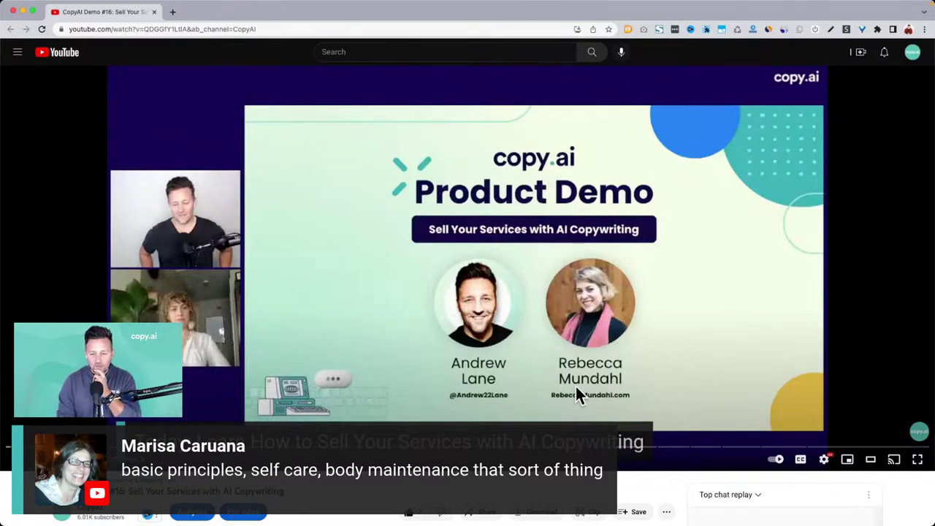
Look over the YouTube page of the CopyAI demo "Sell Your Services with AI Copywriting".
{"action": "scroll", "coordinate": [545, 268], "scroll_direction": "down", "scroll_amount": 1}
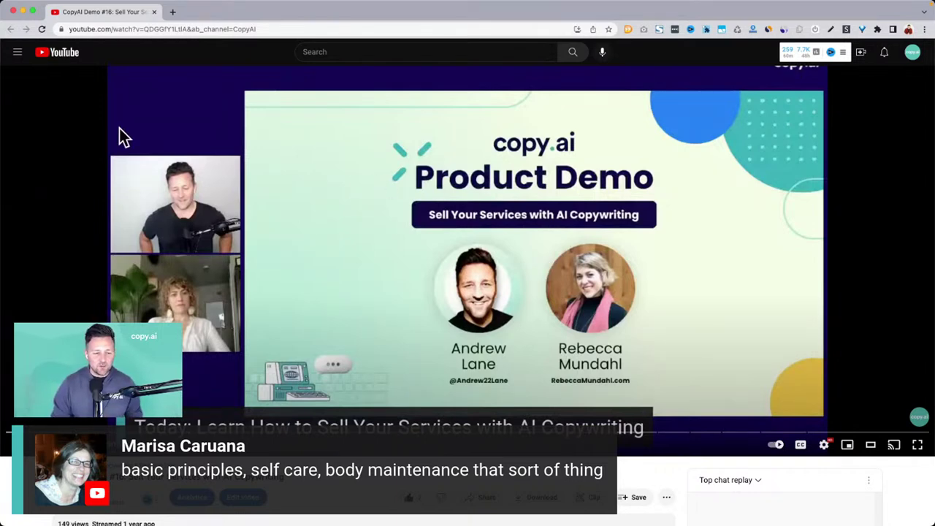
{"action": "scroll", "coordinate": [82, 249], "scroll_direction": "down", "scroll_amount": 2}
{"action": "scroll", "coordinate": [82, 248], "scroll_direction": "down", "scroll_amount": 1}
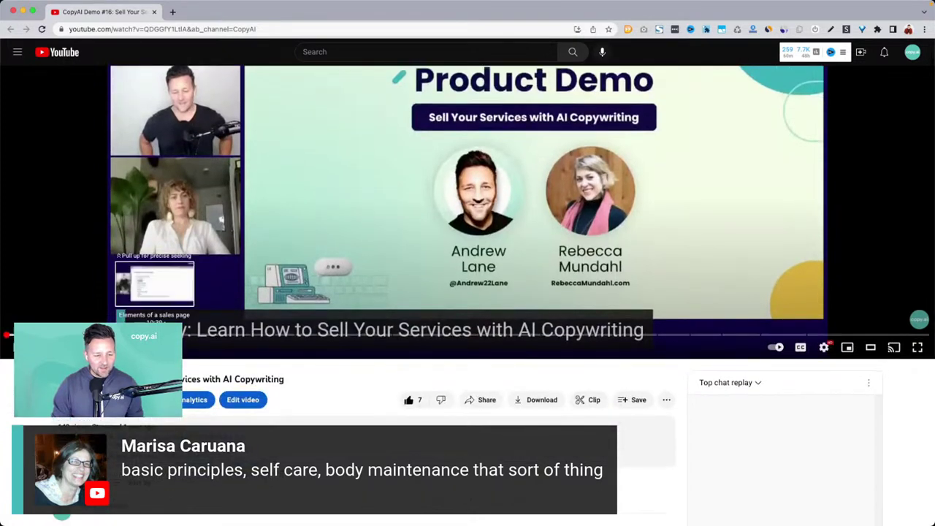
{"action": "scroll", "coordinate": [154, 333], "scroll_direction": "up", "scroll_amount": 3}
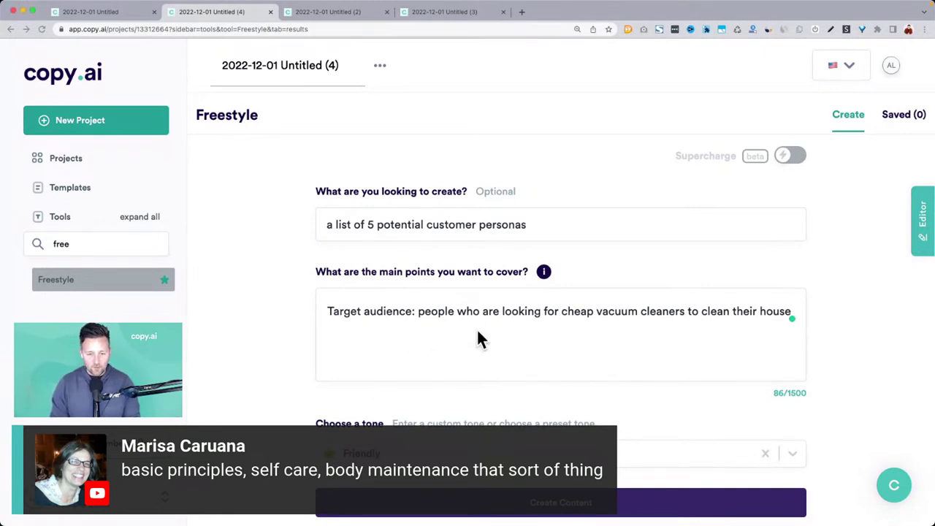
Replace the target audience description in the personas prompt with "women in their 40's and 50's".
{"action": "left_click_drag", "start_coordinate": [418, 312], "coordinate": [792, 311]}
{"action": "type", "text": "women in th"}
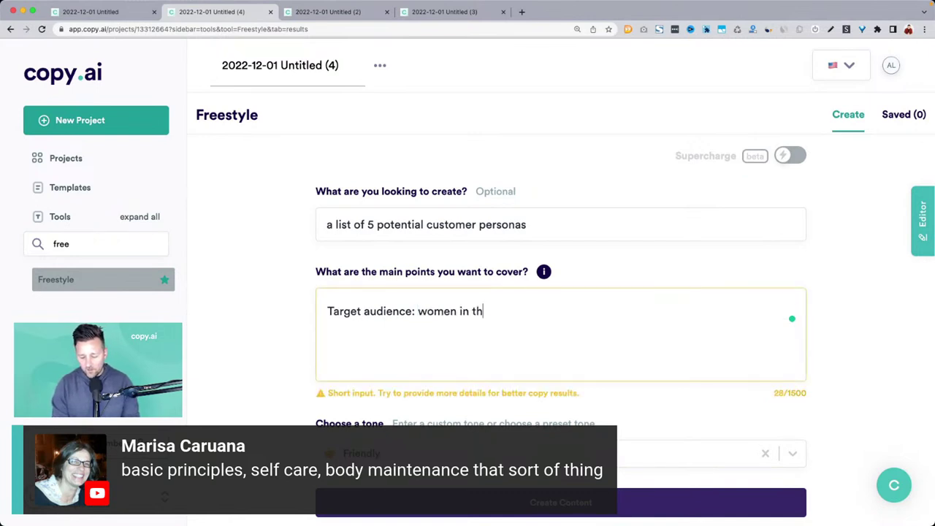
{"action": "type", "text": "eir 40's and 50"}
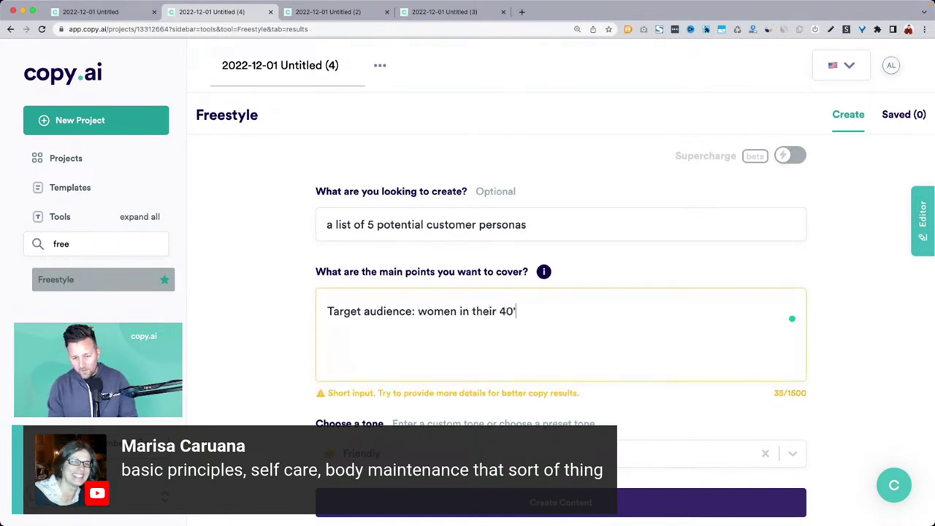
{"action": "type", "text": "'s"}
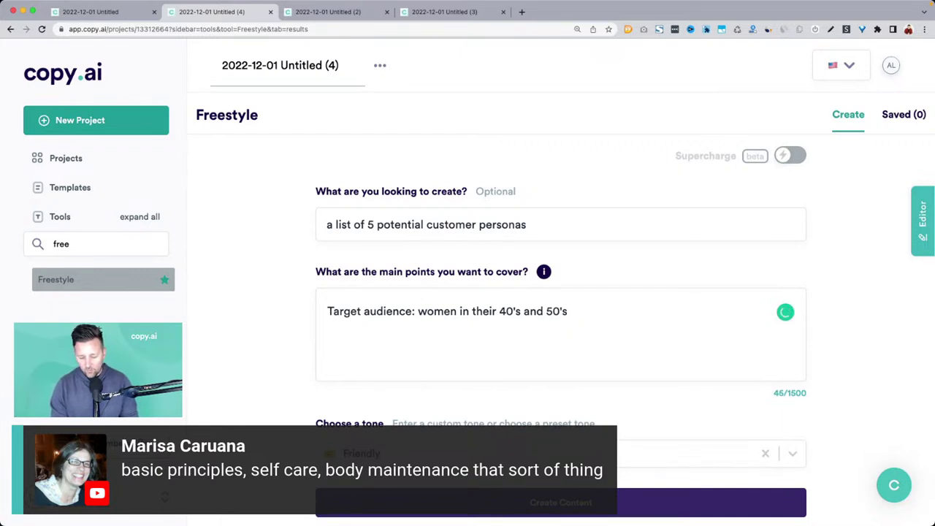
Extend the target audience with "looking for info on how ayurveda can help with menopause" and generate the personas.
{"action": "type", "text": "l"}
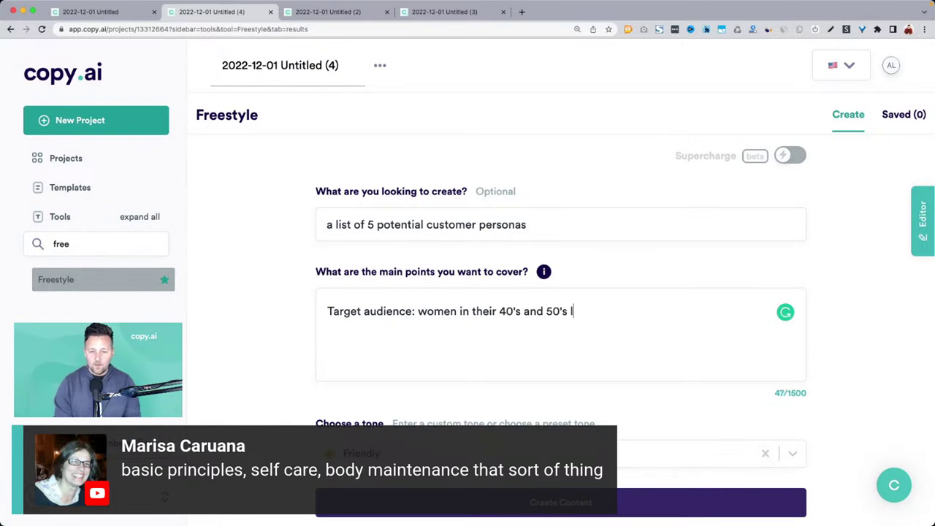
{"action": "type", "text": "ooking for info"}
{"action": "key", "text": "BackSpace"}
{"action": "key", "text": "BackSpace"}
{"action": "key", "text": "BackSpace"}
{"action": "type", "text": "for info on how ayur"}
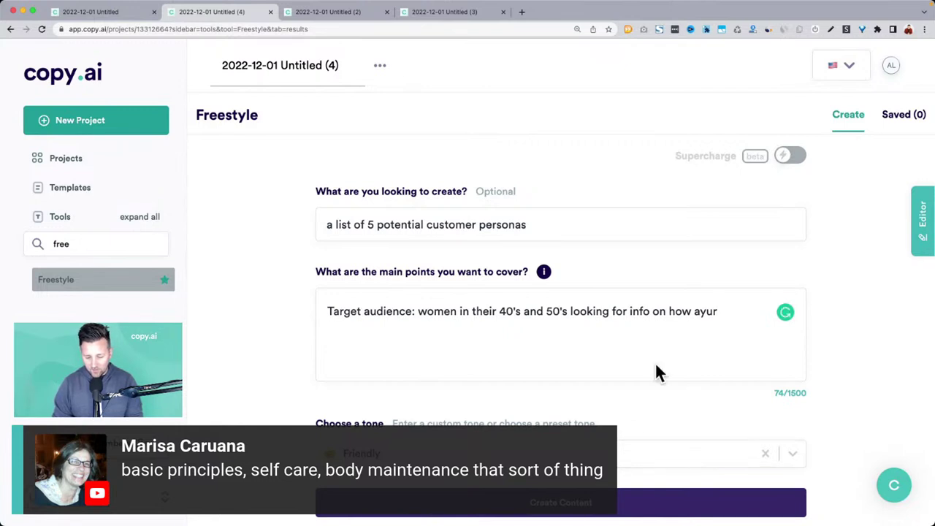
{"action": "type", "text": "veda can help with"}
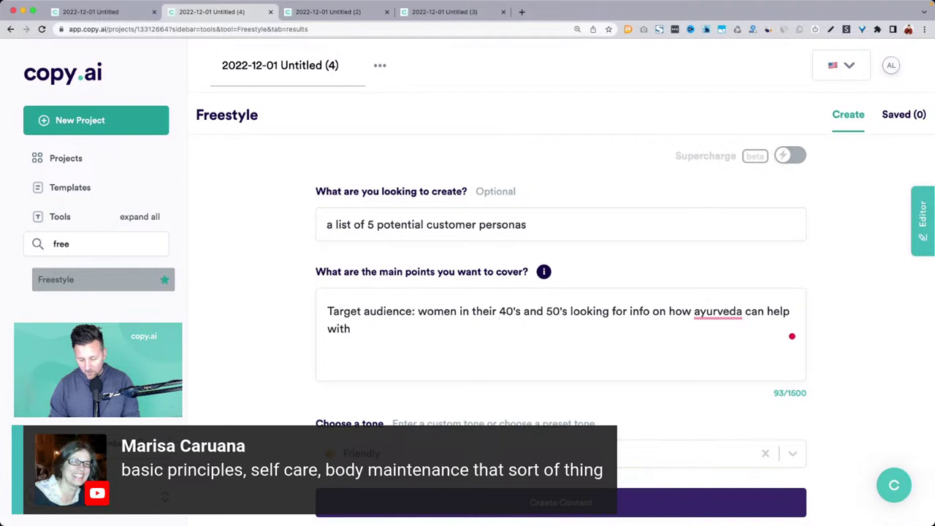
{"action": "type", "text": "menopaus"}
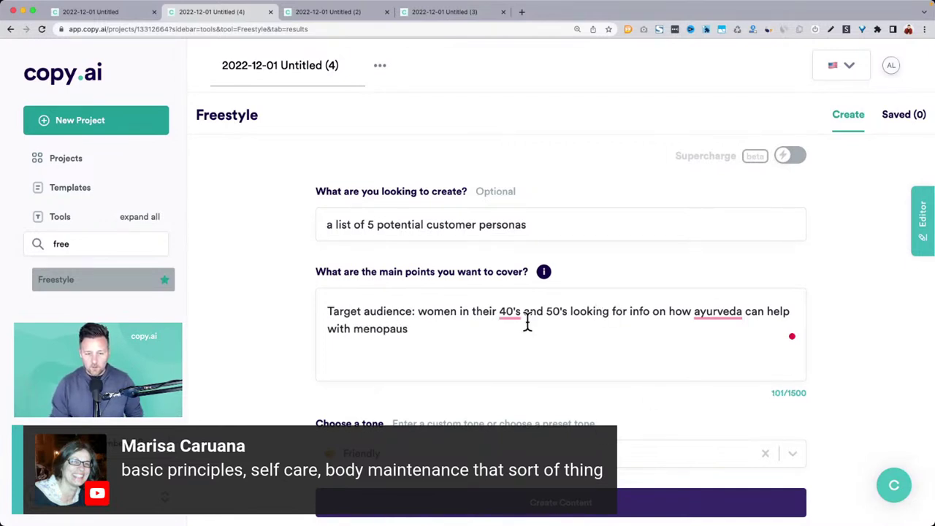
{"action": "type", "text": "e"}
{"action": "scroll", "coordinate": [292, 421], "scroll_direction": "down", "scroll_amount": 3}
{"action": "left_click", "coordinate": [378, 412]}
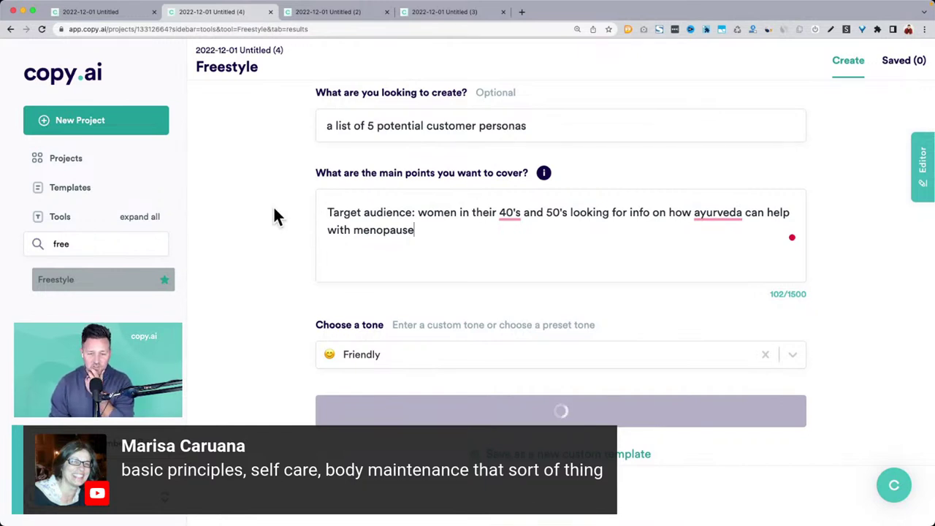
Examine the first generated set of personas about women in their 40's and 50's experiencing menopause.
{"action": "scroll", "coordinate": [274, 216], "scroll_direction": "down", "scroll_amount": 1}
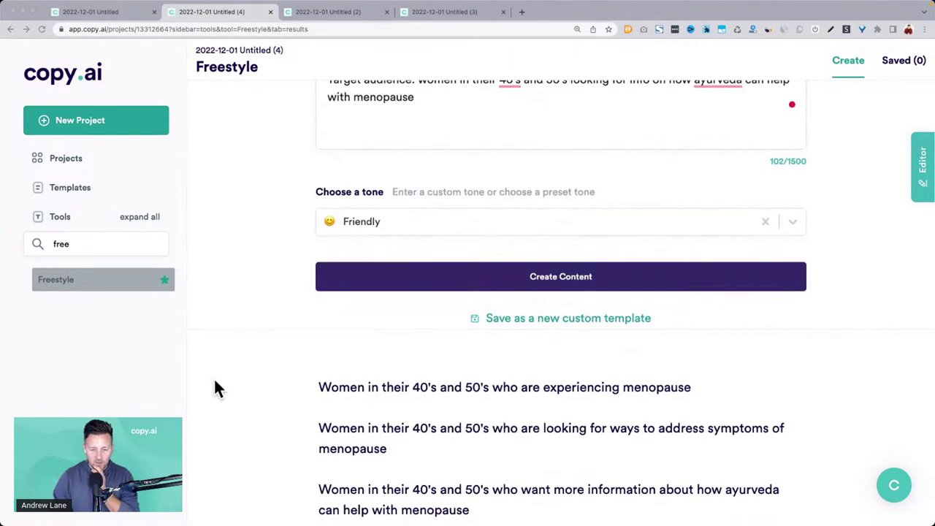
{"action": "scroll", "coordinate": [214, 377], "scroll_direction": "down", "scroll_amount": 3}
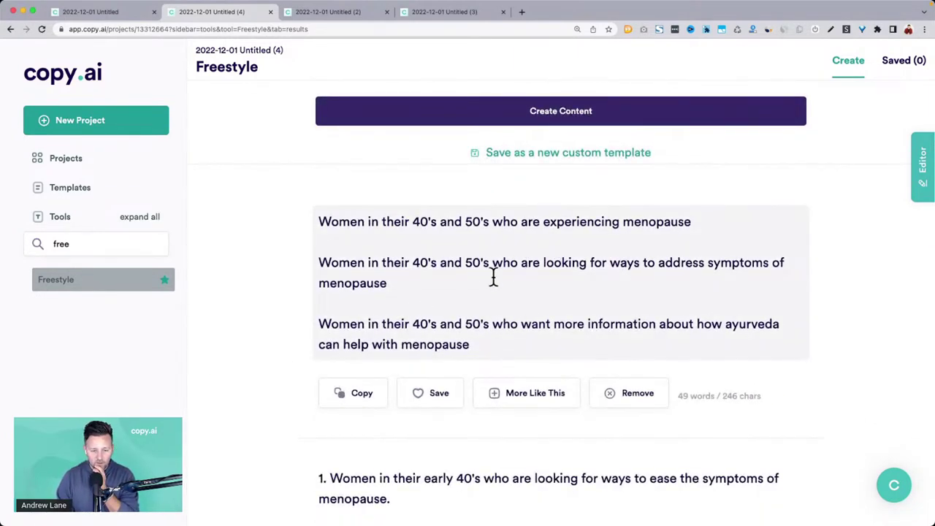
{"action": "scroll", "coordinate": [492, 275], "scroll_direction": "down", "scroll_amount": 3}
Examine personas 2 to 4 in the numbered list, covering limited time, unaffordable medication and preparing for menopause.
{"action": "scroll", "coordinate": [492, 274], "scroll_direction": "down", "scroll_amount": 3}
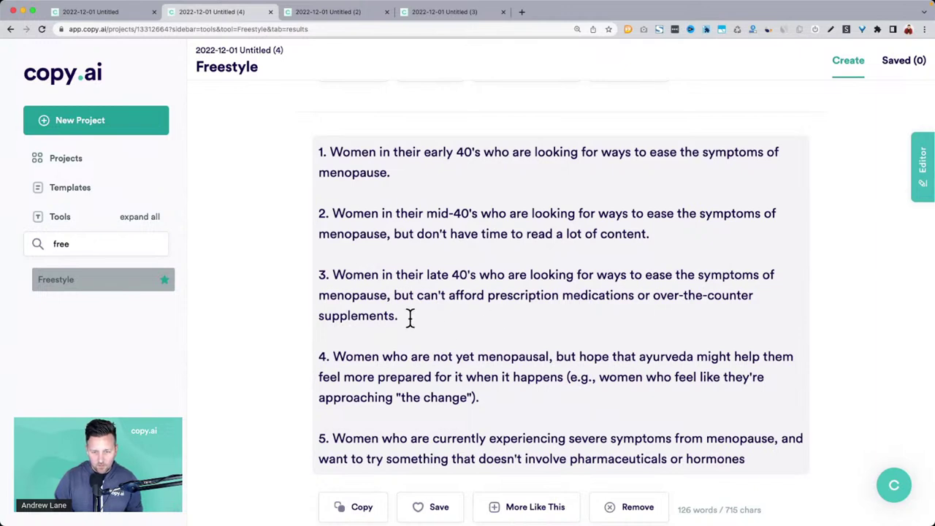
{"action": "left_click_drag", "start_coordinate": [331, 275], "coordinate": [457, 319]}
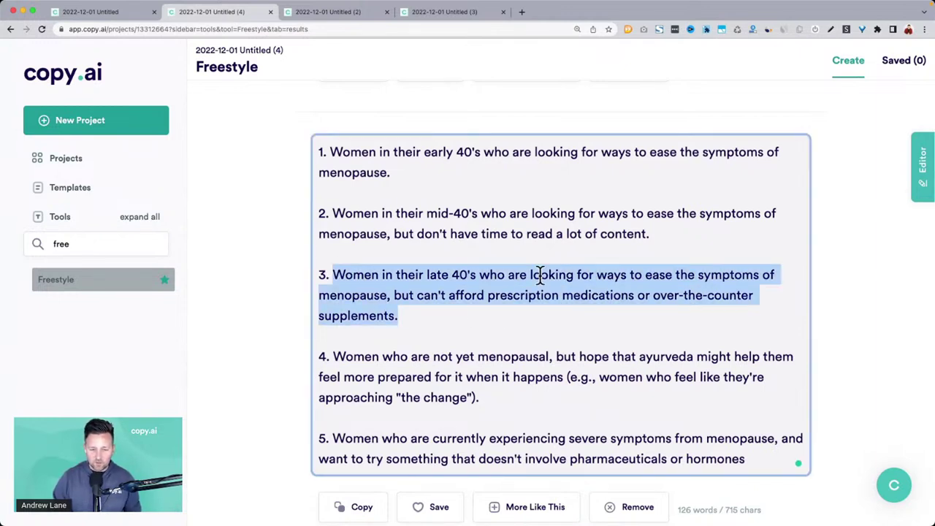
{"action": "left_click", "coordinate": [572, 344]}
{"action": "left_click_drag", "start_coordinate": [334, 357], "coordinate": [455, 355]}
{"action": "left_click", "coordinate": [384, 356]}
{"action": "left_click_drag", "start_coordinate": [353, 357], "coordinate": [563, 409]}
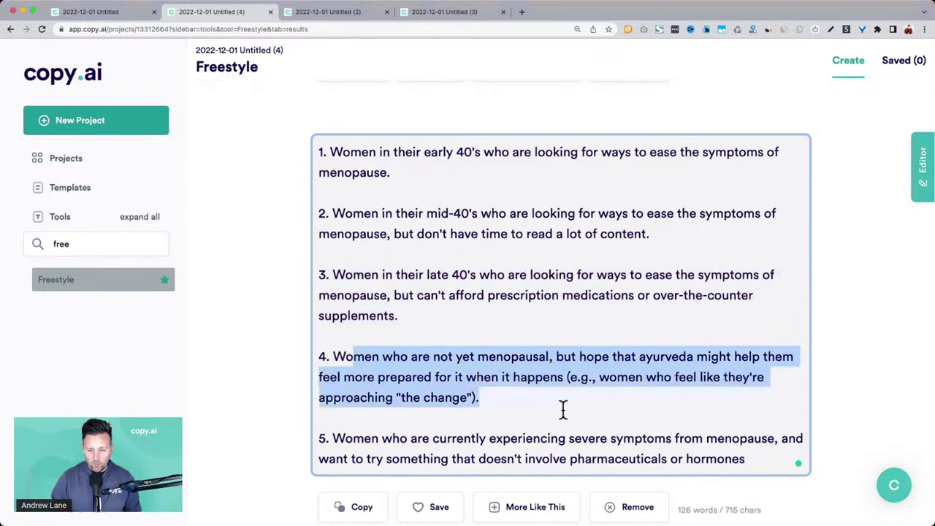
{"action": "scroll", "coordinate": [565, 345], "scroll_direction": "down", "scroll_amount": 1}
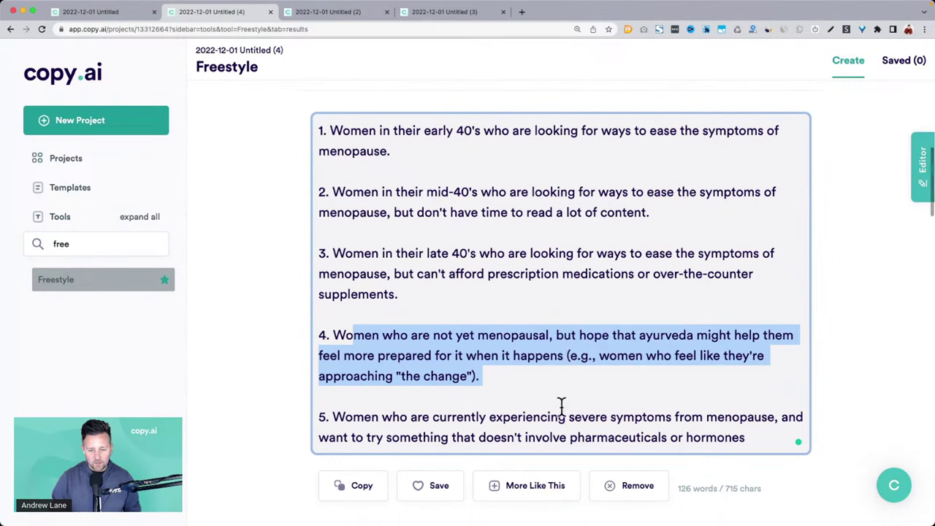
{"action": "scroll", "coordinate": [565, 395], "scroll_direction": "down", "scroll_amount": 2}
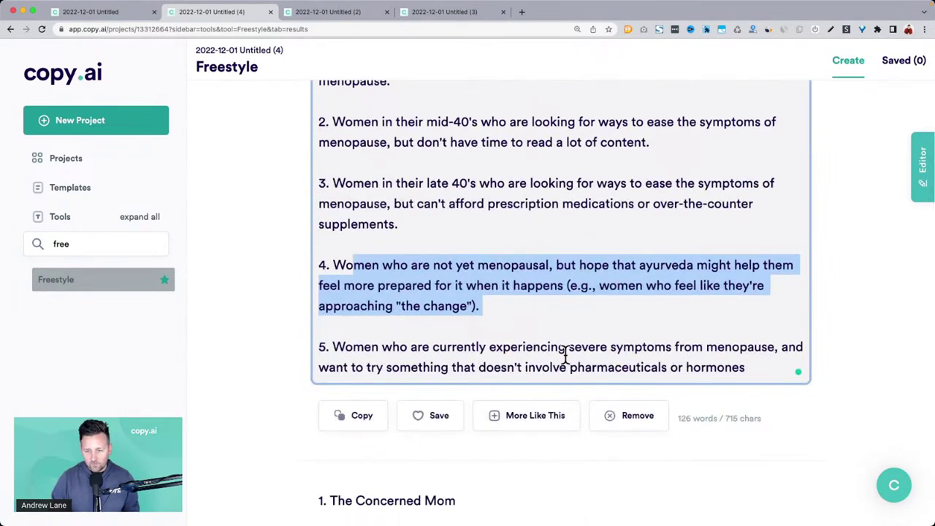
{"action": "left_click_drag", "start_coordinate": [333, 122], "coordinate": [514, 283]}
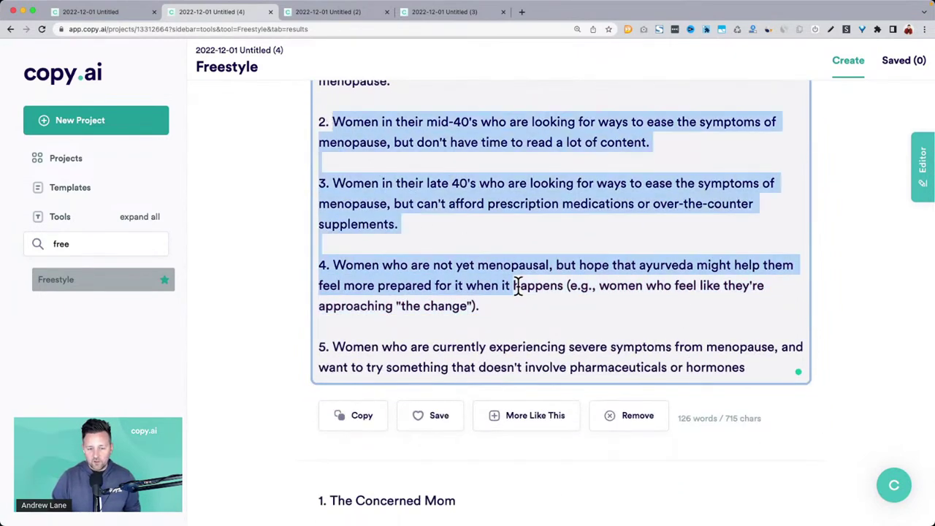
Examine the second persona set, focusing on The Concerned Mom, The Busy Professional and The Health Conscious Hippie.
{"action": "scroll", "coordinate": [516, 285], "scroll_direction": "down", "scroll_amount": 10}
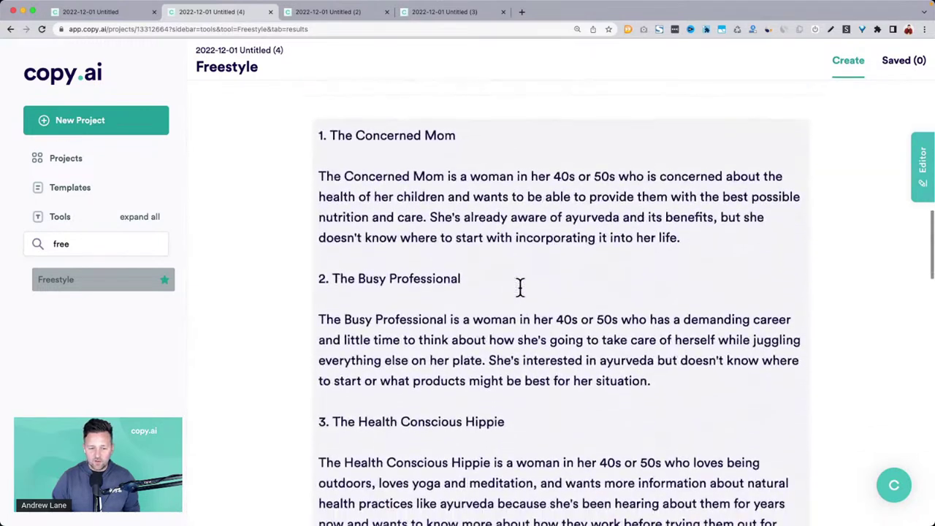
{"action": "left_click_drag", "start_coordinate": [330, 123], "coordinate": [501, 123]}
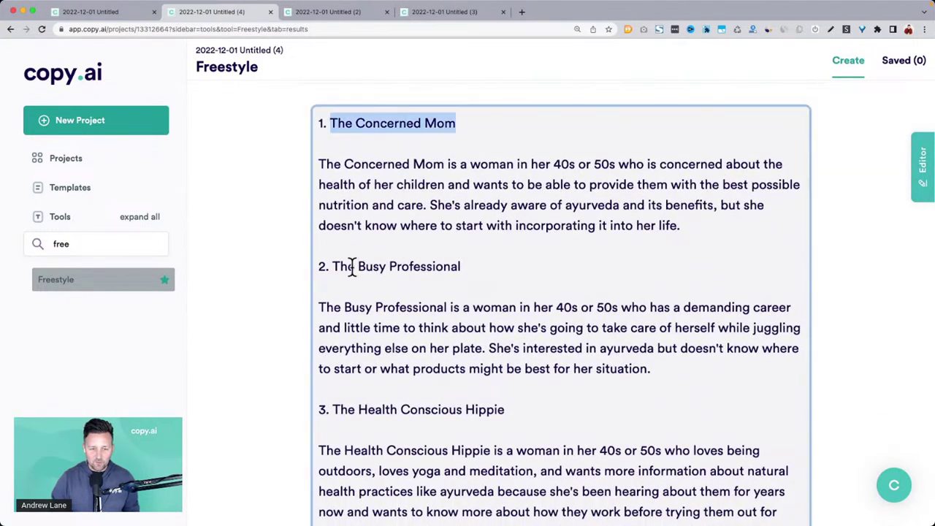
{"action": "left_click_drag", "start_coordinate": [333, 266], "coordinate": [488, 266]}
{"action": "left_click_drag", "start_coordinate": [329, 410], "coordinate": [526, 409]}
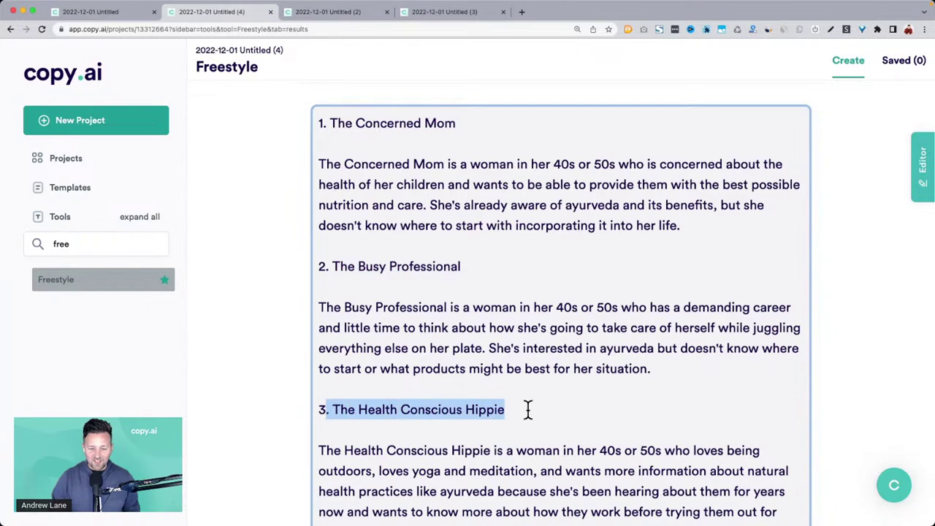
{"action": "scroll", "coordinate": [567, 330], "scroll_direction": "down", "scroll_amount": 1}
{"action": "scroll", "coordinate": [567, 331], "scroll_direction": "down", "scroll_amount": 5}
{"action": "scroll", "coordinate": [501, 324], "scroll_direction": "down", "scroll_amount": 1}
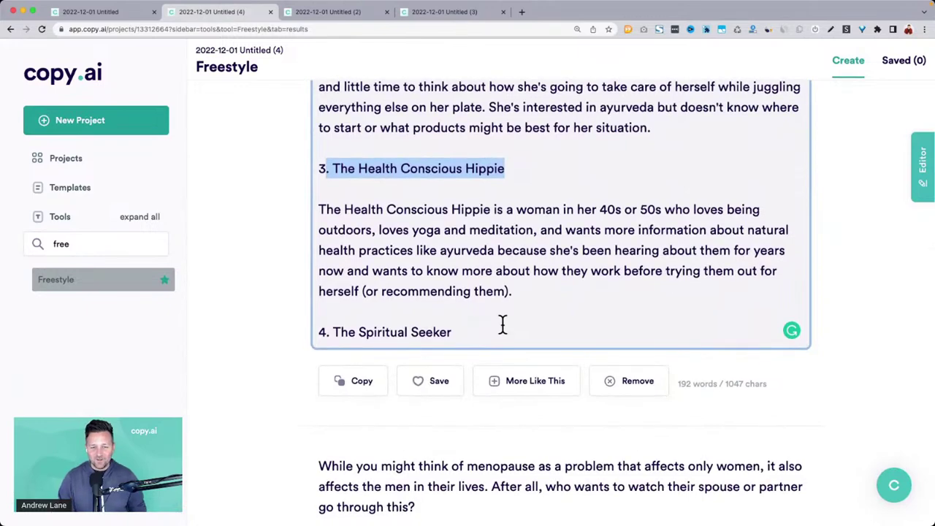
Examine the remaining results on men affected by menopause and on The Commuter persona, then return to the personas prompt.
{"action": "scroll", "coordinate": [502, 323], "scroll_direction": "down", "scroll_amount": 7}
{"action": "scroll", "coordinate": [502, 324], "scroll_direction": "down", "scroll_amount": 3}
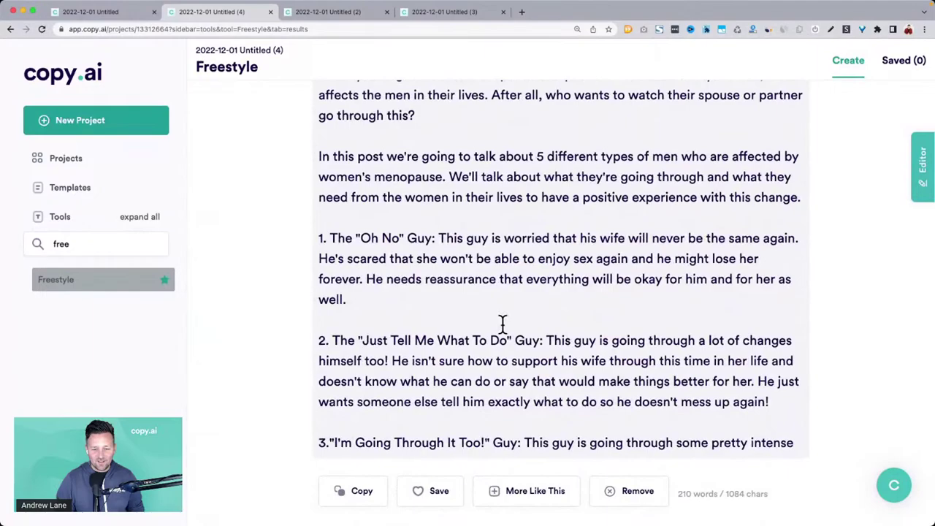
{"action": "scroll", "coordinate": [462, 337], "scroll_direction": "down", "scroll_amount": 10}
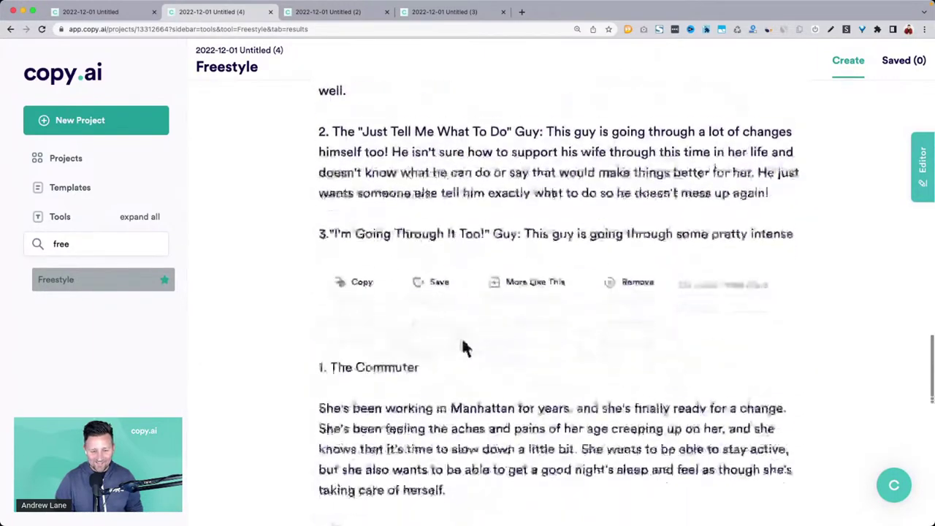
{"action": "scroll", "coordinate": [462, 336], "scroll_direction": "down", "scroll_amount": 5}
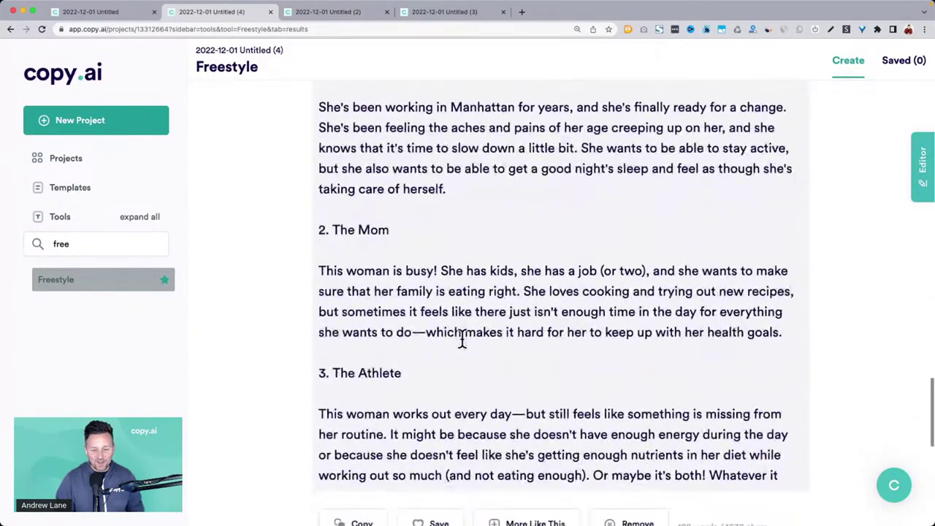
{"action": "scroll", "coordinate": [462, 337], "scroll_direction": "up", "scroll_amount": 5}
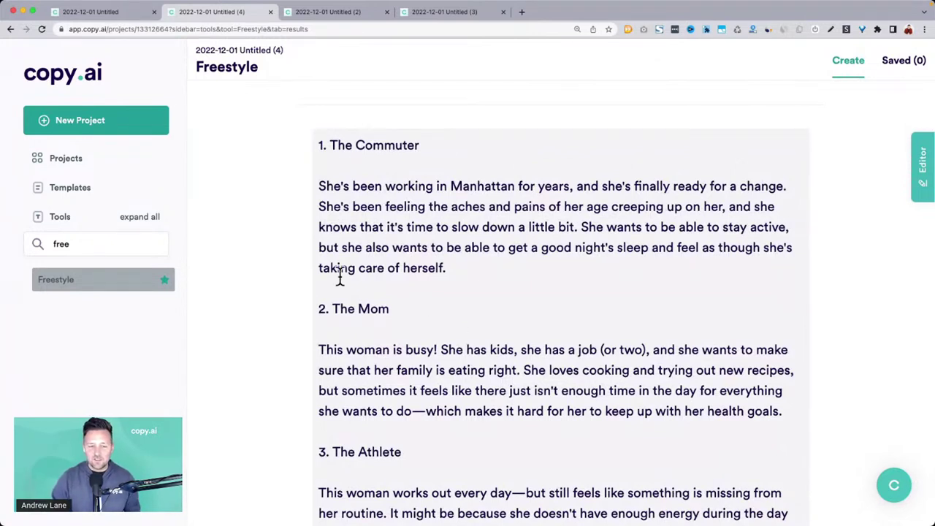
{"action": "left_click_drag", "start_coordinate": [318, 188], "coordinate": [472, 294]}
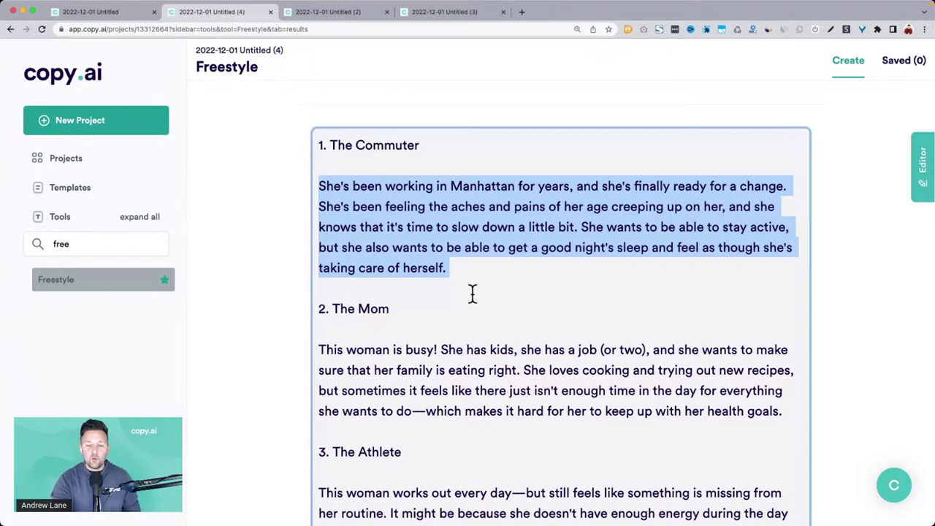
{"action": "left_click", "coordinate": [472, 292]}
{"action": "scroll", "coordinate": [472, 292], "scroll_direction": "up", "scroll_amount": 5}
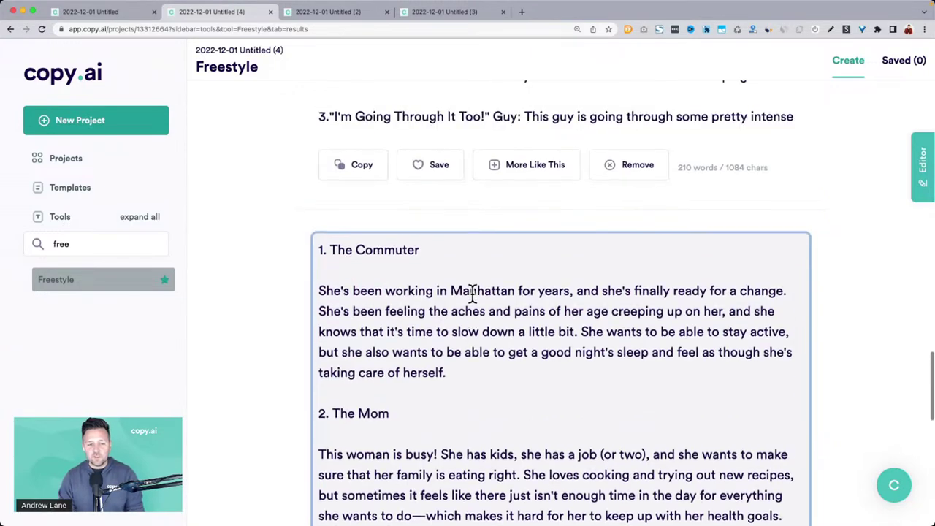
{"action": "scroll", "coordinate": [472, 292], "scroll_direction": "up", "scroll_amount": 15}
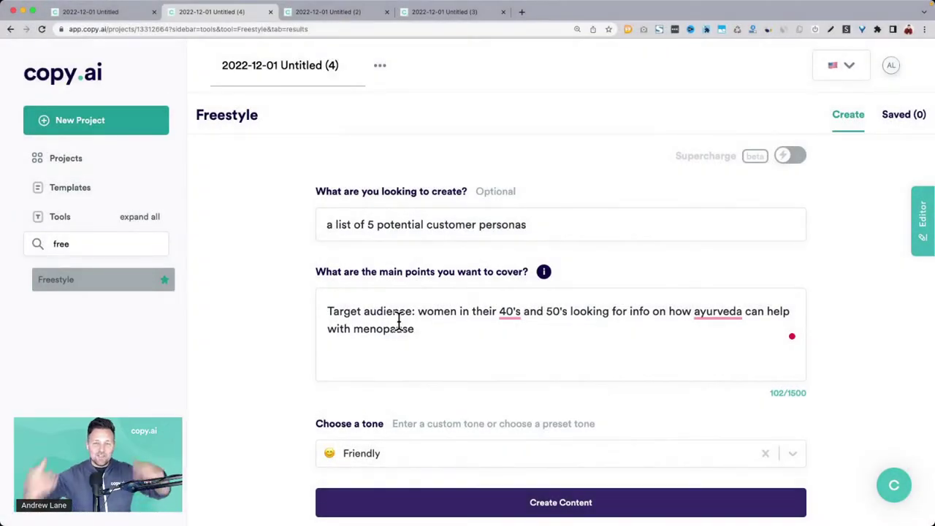
Switch to the other browser window and look over the article "The 4 Laws of Incredible Hooks for Ad Copy".
{"action": "key", "text": "ctrl+Up"}
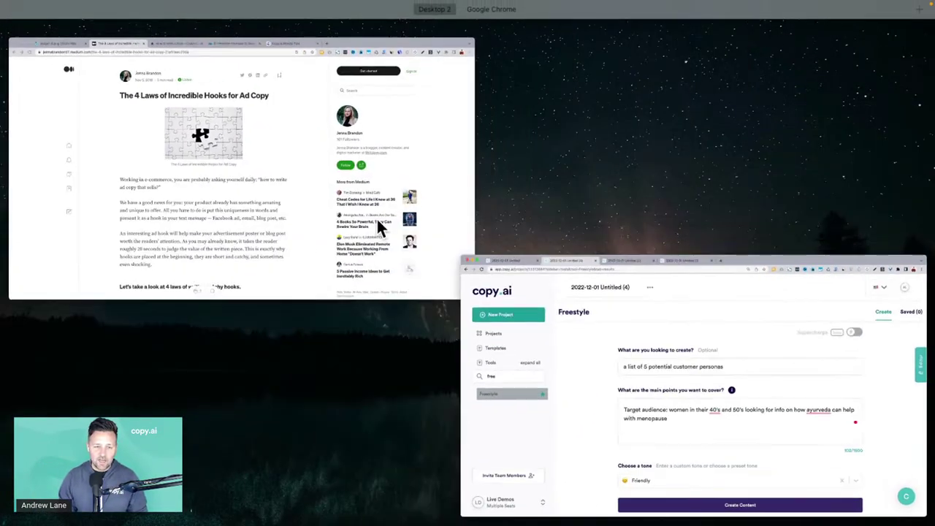
{"action": "left_click", "coordinate": [378, 225]}
{"action": "scroll", "coordinate": [328, 409], "scroll_direction": "down", "scroll_amount": 1}
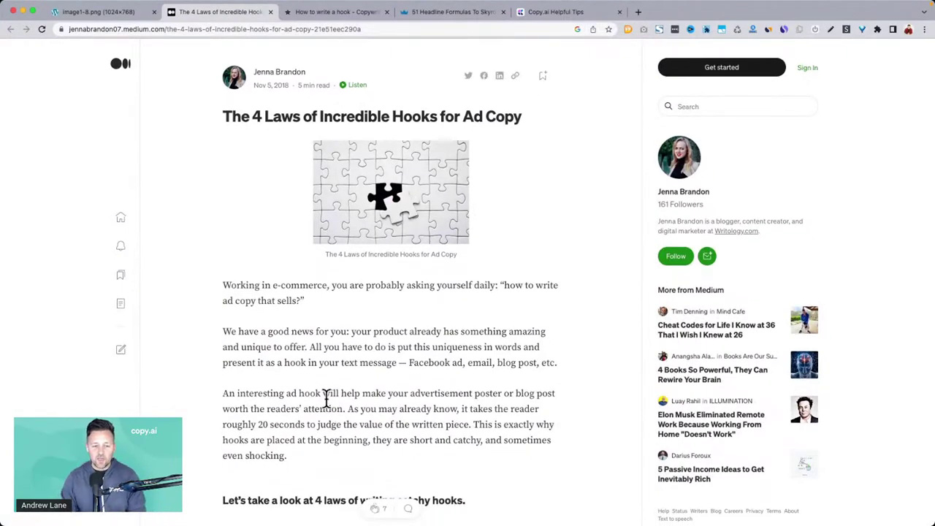
{"action": "mouse_move", "coordinate": [292, 73]}
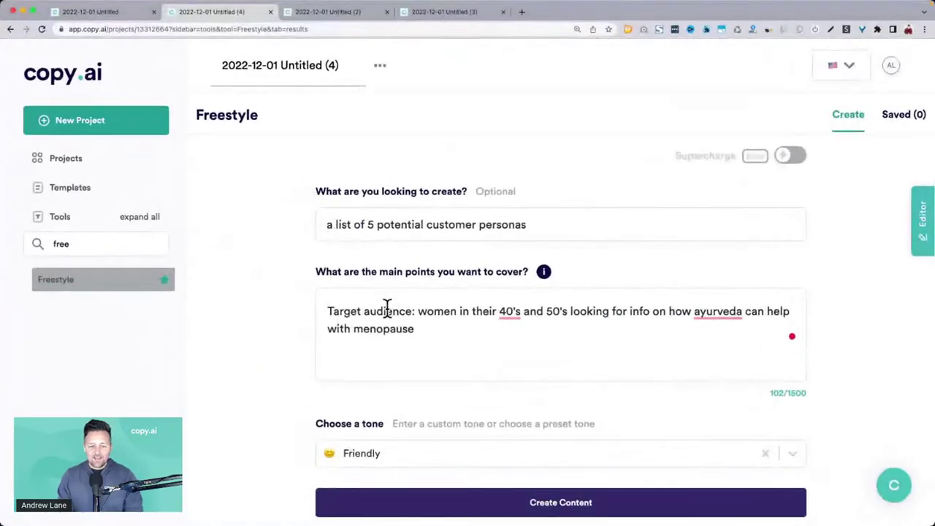
Copy the target audience line from the personas prompt and open the project with the vacuum cleaner hooks prompt.
{"action": "triple_click", "coordinate": [387, 307]}
{"action": "key", "text": "super+c"}
{"action": "left_click", "coordinate": [102, 12]}
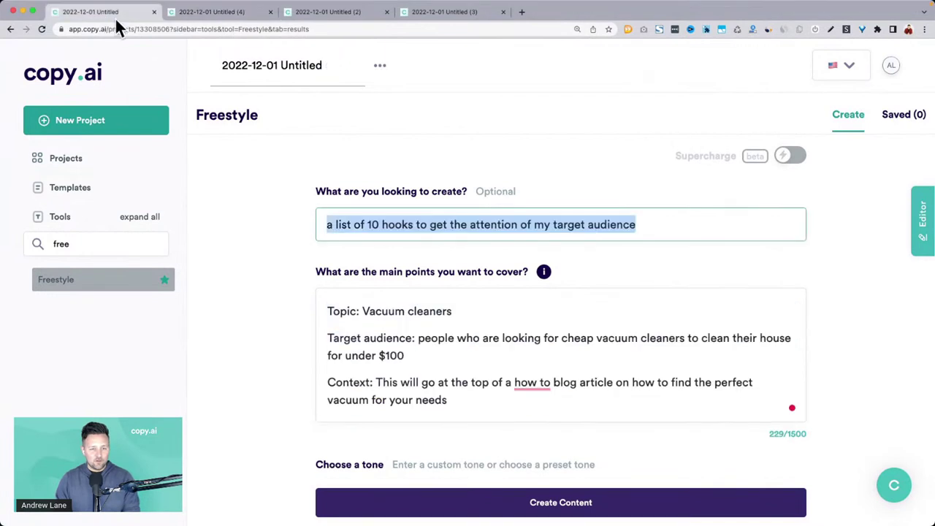
Set the hooks prompt's topic to "balancing your body with ayurveda" and replace its target audience description with the copied audience line.
{"action": "left_click_drag", "start_coordinate": [364, 311], "coordinate": [452, 311]}
{"action": "type", "text": "balancing with"}
{"action": "key", "text": "BackSpace"}
{"action": "key", "text": "BackSpace"}
{"action": "key", "text": "BackSpace"}
{"action": "key", "text": "BackSpace"}
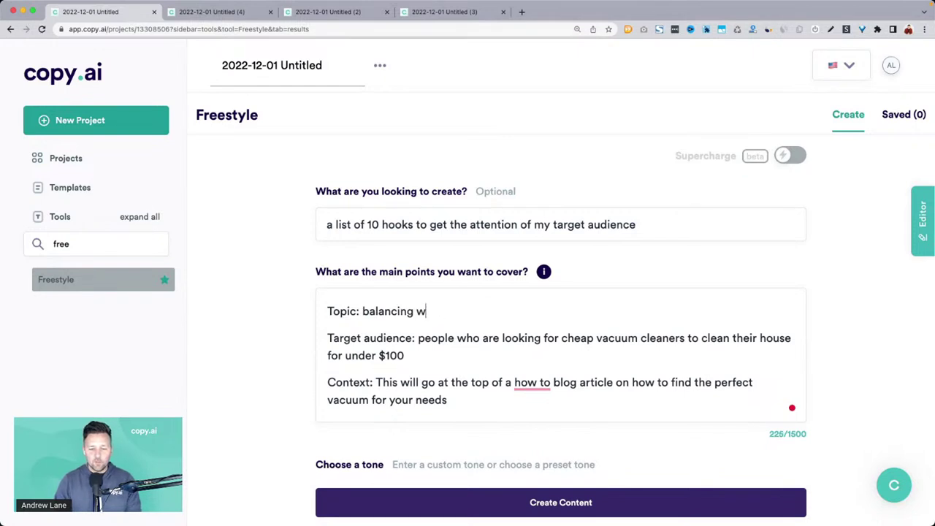
{"action": "type", "text": "your body with "}
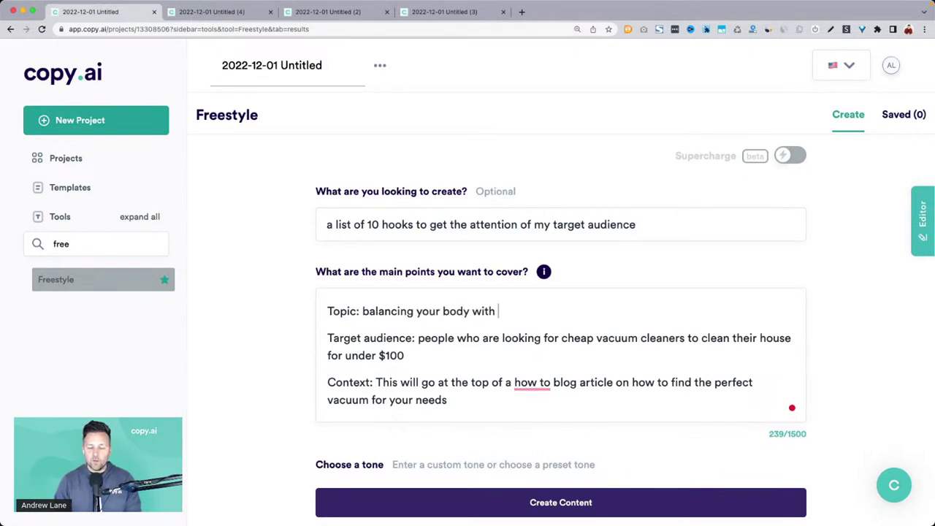
{"action": "type", "text": "ayurveda"}
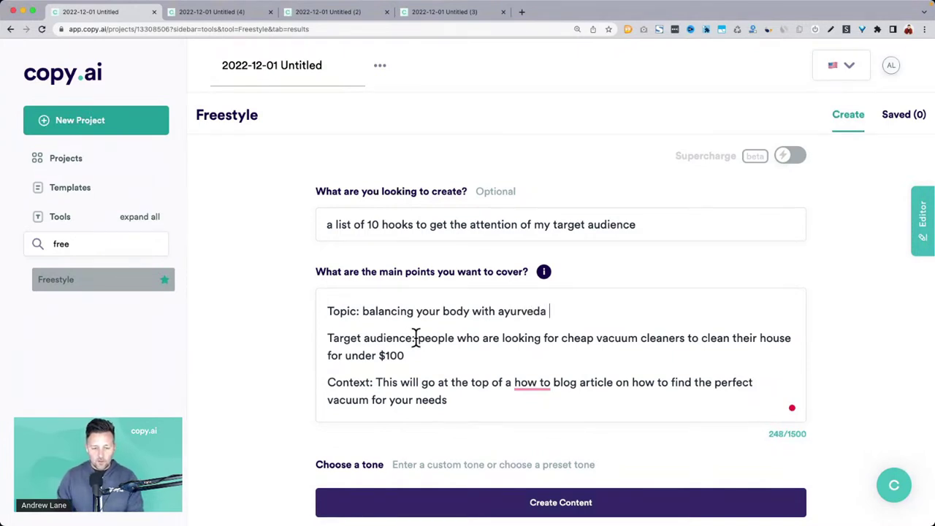
{"action": "left_click_drag", "start_coordinate": [418, 338], "coordinate": [406, 356]}
{"action": "key", "text": "super+v"}
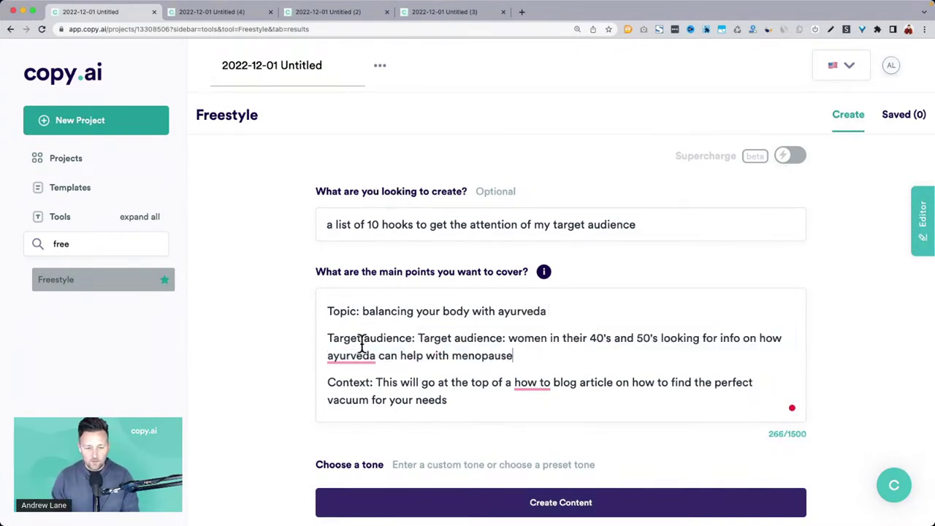
Set context to "This will go at the start of my social media posts to get their attention and make them want to learn more" and generate hooks.
{"action": "scroll", "coordinate": [482, 339], "scroll_direction": "down", "scroll_amount": 1}
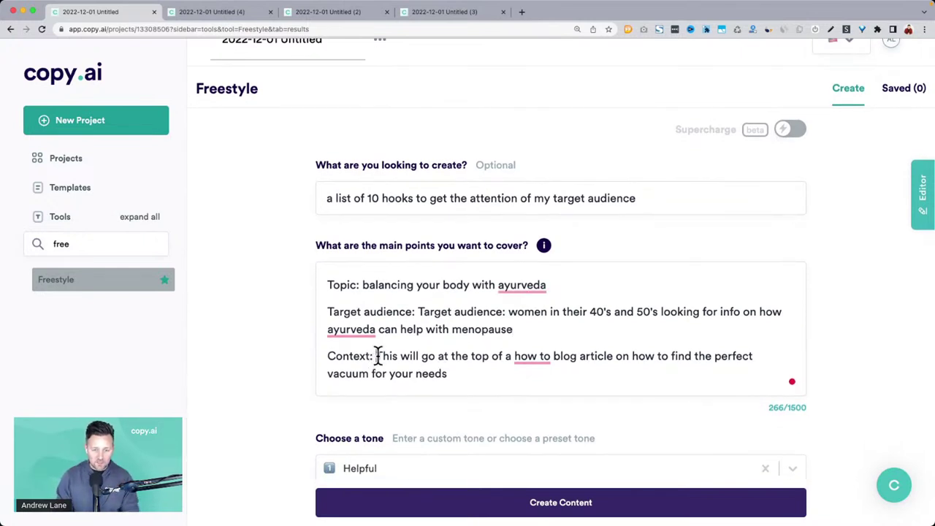
{"action": "left_click_drag", "start_coordinate": [376, 356], "coordinate": [448, 373]}
{"action": "type", "text": "Thi"}
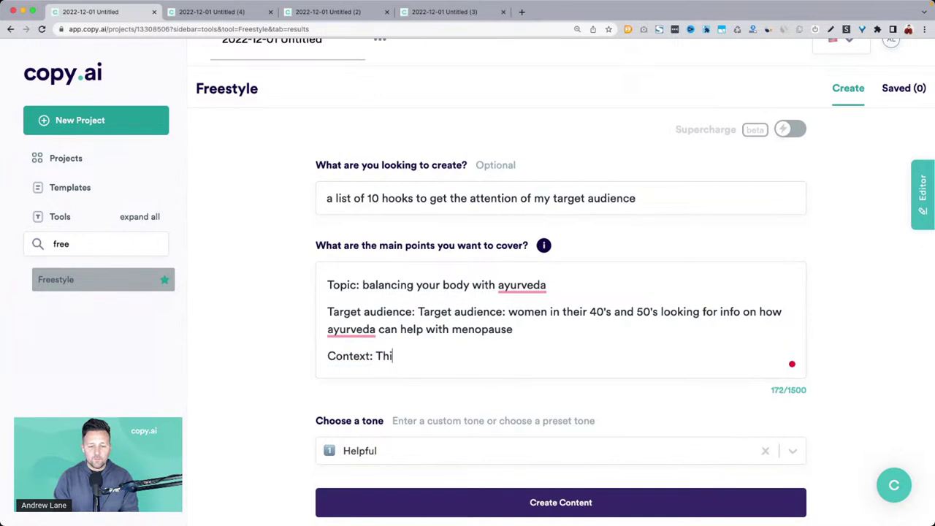
{"action": "type", "text": "s will go at the start of my soo"}
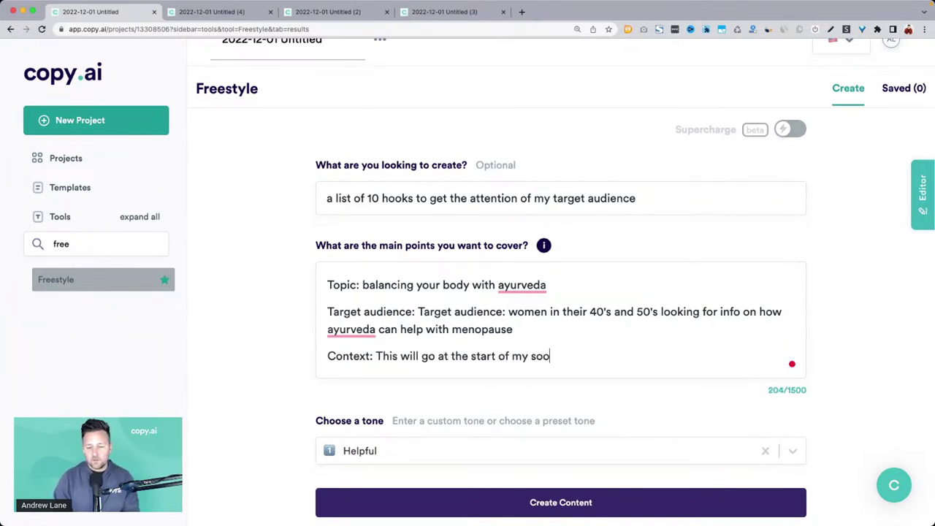
{"action": "type", "text": "ial media posts to get their attention and make them want to learn more"}
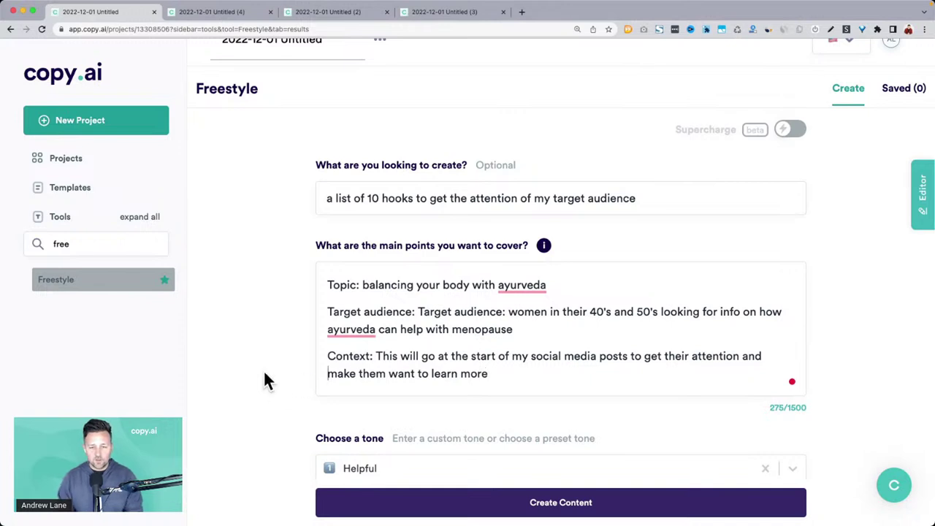
{"action": "scroll", "coordinate": [301, 340], "scroll_direction": "down", "scroll_amount": 3}
{"action": "left_click", "coordinate": [442, 415]}
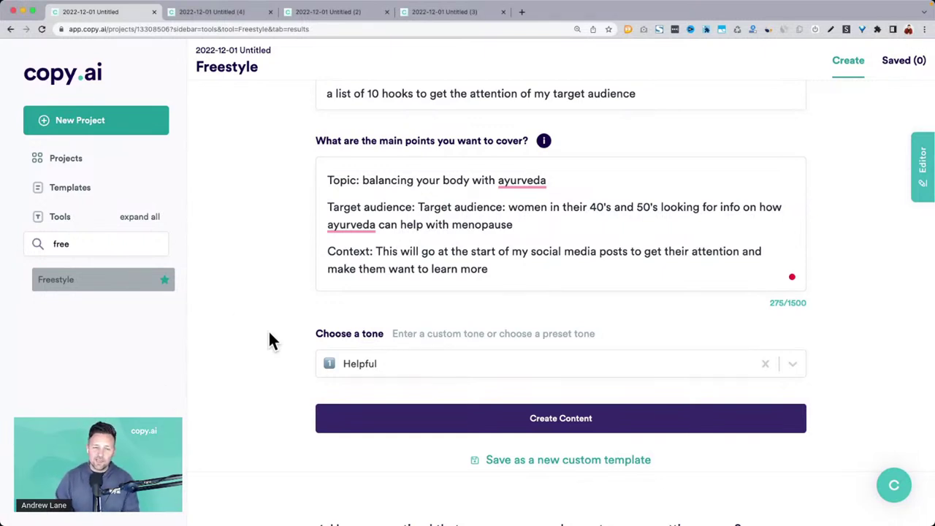
Examine the first set of ayurveda hooks, focusing on questions 5 to 7 about hormones, hot flashes and alternative approaches.
{"action": "scroll", "coordinate": [269, 333], "scroll_direction": "down", "scroll_amount": 4}
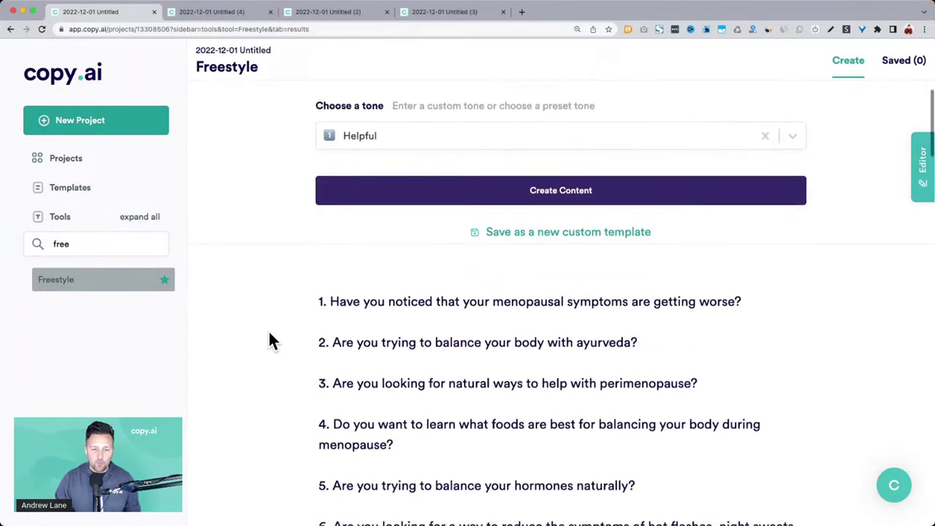
{"action": "scroll", "coordinate": [268, 329], "scroll_direction": "down", "scroll_amount": 2}
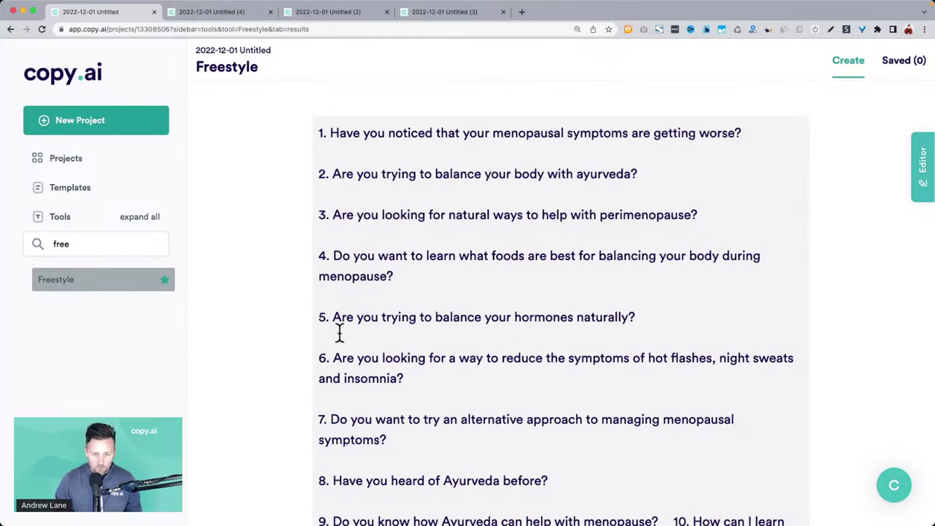
{"action": "scroll", "coordinate": [359, 359], "scroll_direction": "down", "scroll_amount": 1}
{"action": "left_click_drag", "start_coordinate": [334, 233], "coordinate": [681, 249]}
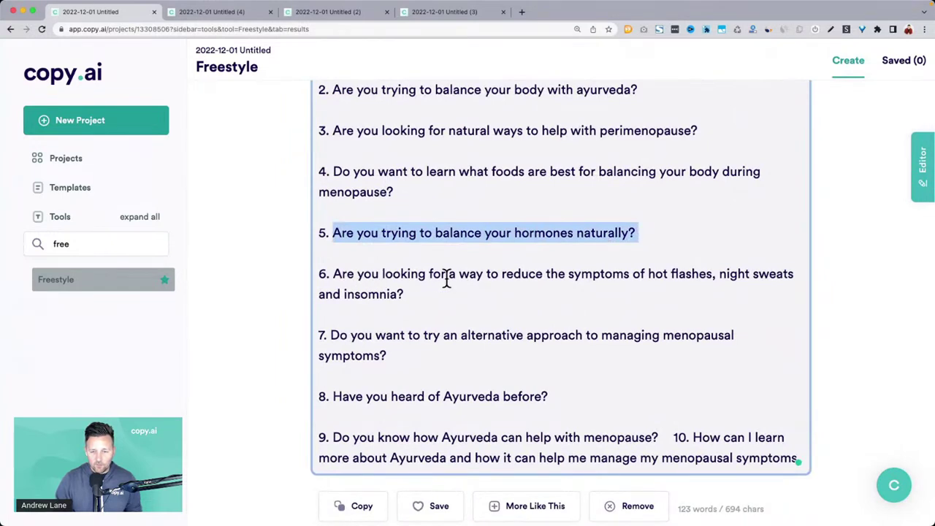
{"action": "left_click_drag", "start_coordinate": [334, 275], "coordinate": [445, 298]}
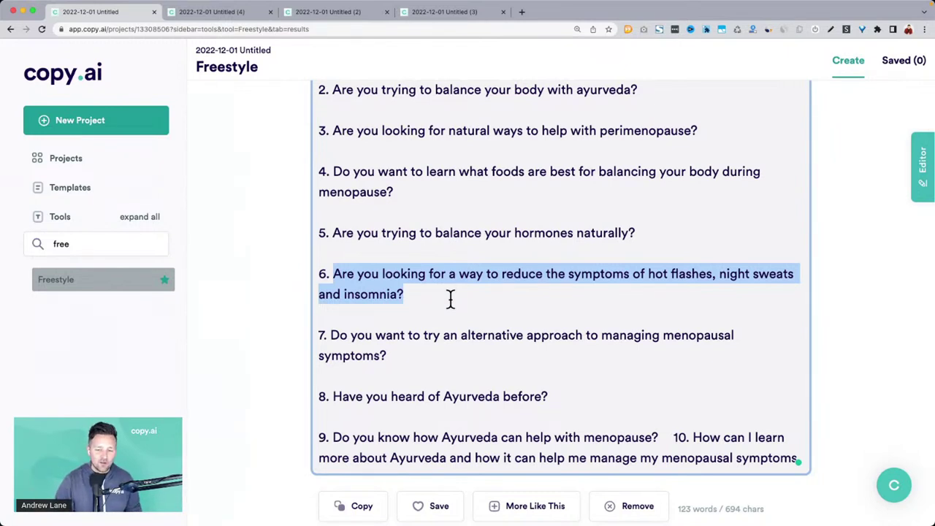
{"action": "left_click", "coordinate": [454, 299]}
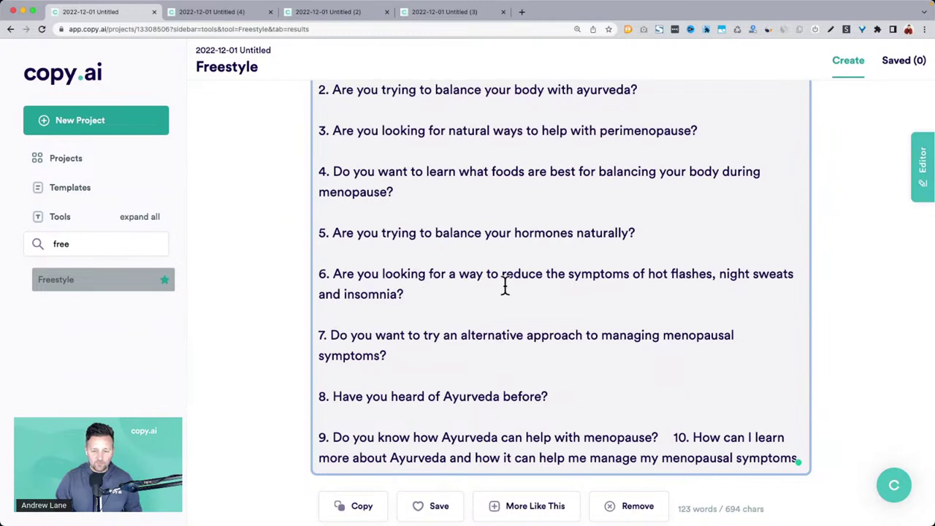
{"action": "scroll", "coordinate": [505, 287], "scroll_direction": "down", "scroll_amount": 1}
{"action": "left_click_drag", "start_coordinate": [460, 315], "coordinate": [585, 317]}
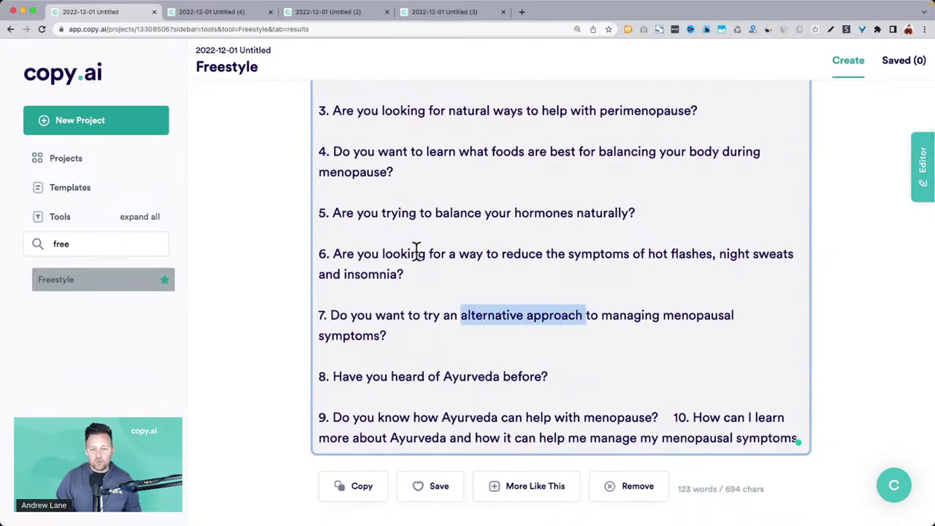
{"action": "left_click_drag", "start_coordinate": [418, 250], "coordinate": [636, 268]}
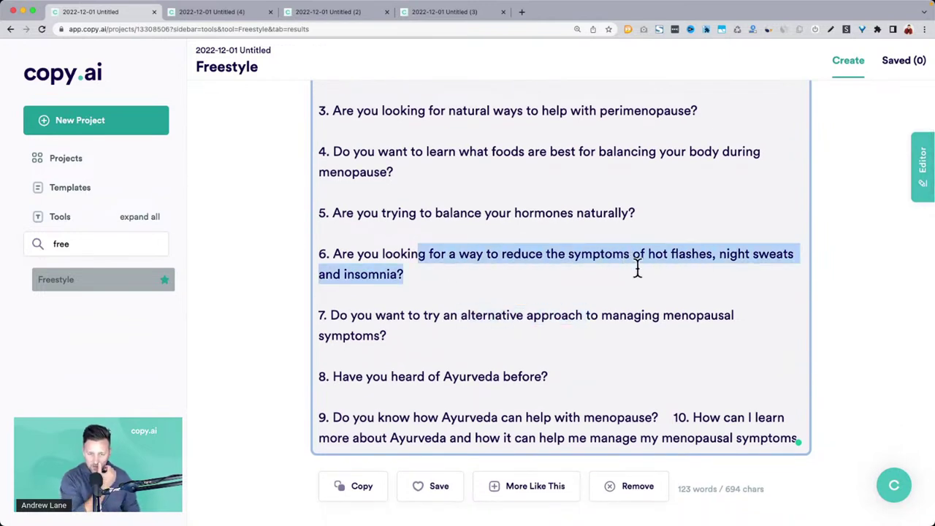
{"action": "scroll", "coordinate": [637, 267], "scroll_direction": "down", "scroll_amount": 5}
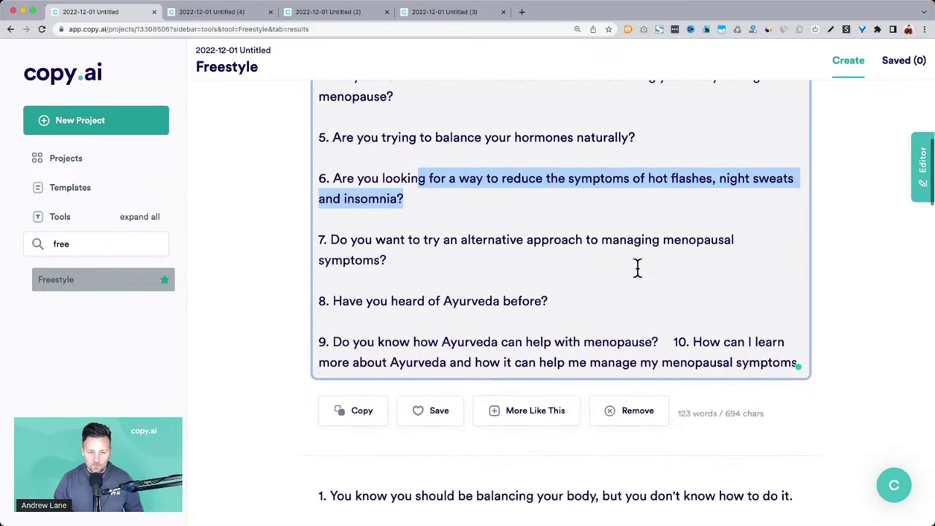
{"action": "left_click_drag", "start_coordinate": [667, 251], "coordinate": [352, 250]}
{"action": "left_click", "coordinate": [555, 172]}
Examine the second set of hooks, especially "The trick is... ayurveda!", and continue to the third set.
{"action": "scroll", "coordinate": [555, 171], "scroll_direction": "down", "scroll_amount": 5}
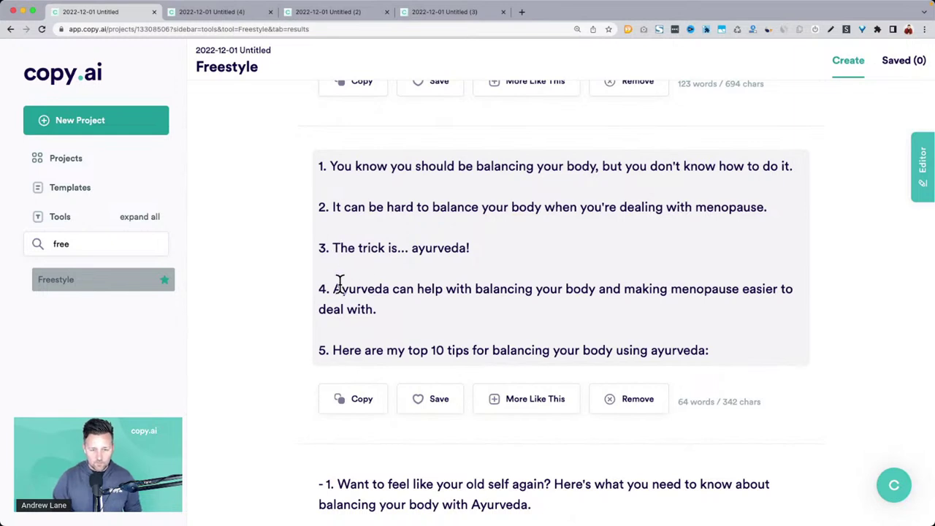
{"action": "left_click_drag", "start_coordinate": [338, 247], "coordinate": [506, 248]}
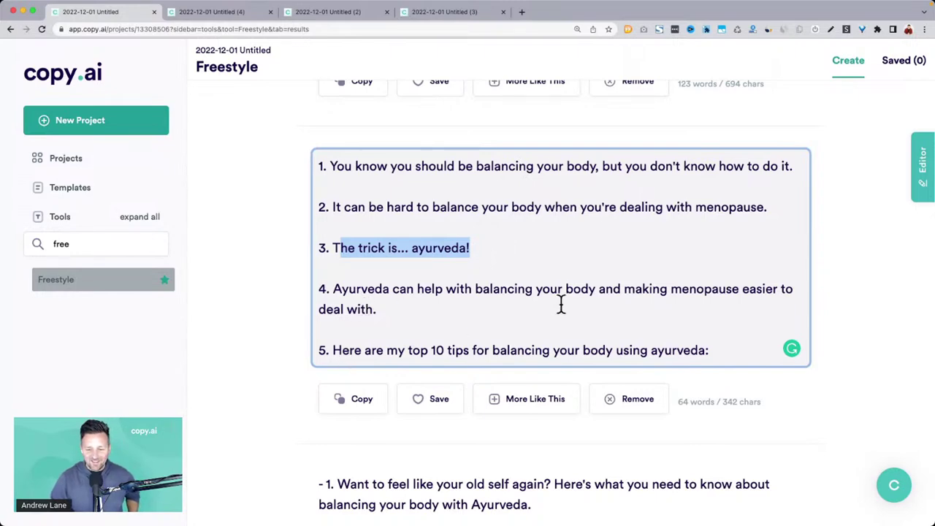
{"action": "scroll", "coordinate": [559, 305], "scroll_direction": "down", "scroll_amount": 3}
{"action": "scroll", "coordinate": [559, 305], "scroll_direction": "down", "scroll_amount": 3}
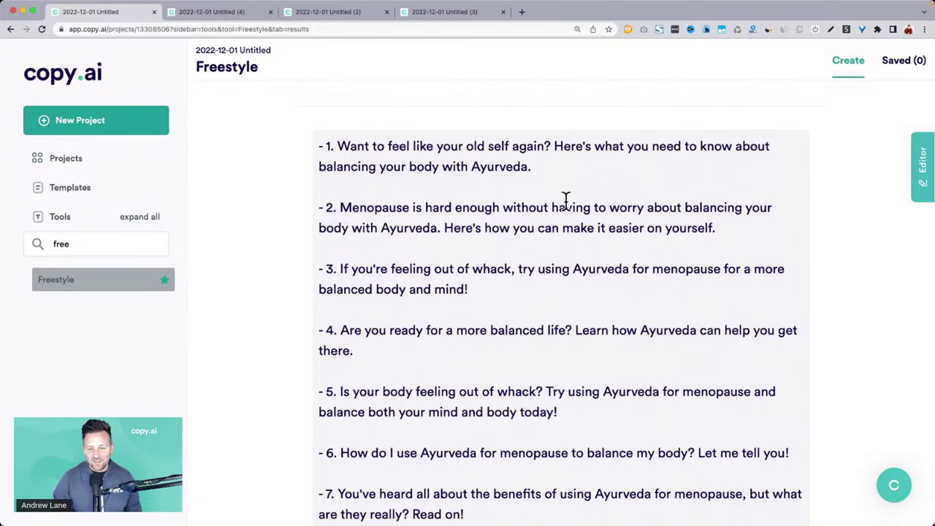
Examine the third set of hooks, highlighting "If you're feeling out of whack" and hook 7 about the benefits of using Ayurveda for menopause.
{"action": "left_click_drag", "start_coordinate": [335, 270], "coordinate": [505, 274]}
{"action": "scroll", "coordinate": [505, 274], "scroll_direction": "down", "scroll_amount": 2}
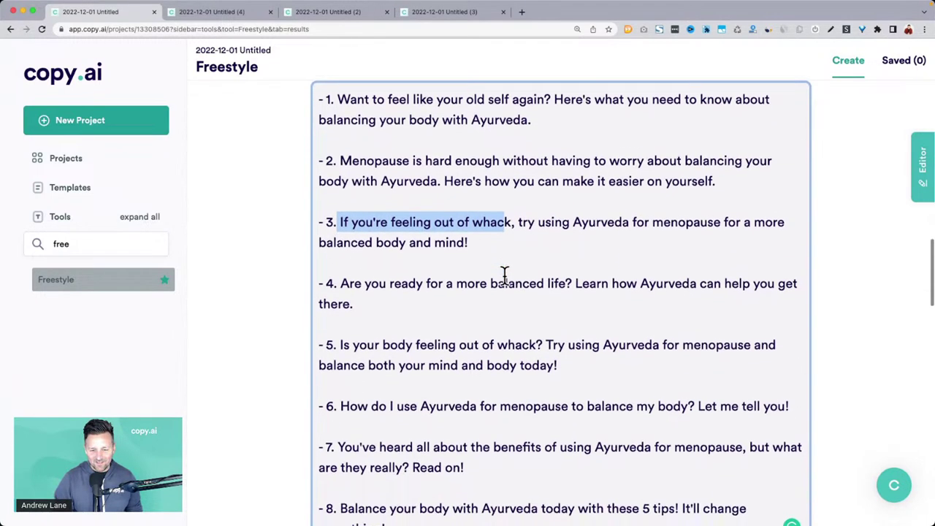
{"action": "scroll", "coordinate": [504, 276], "scroll_direction": "down", "scroll_amount": 2}
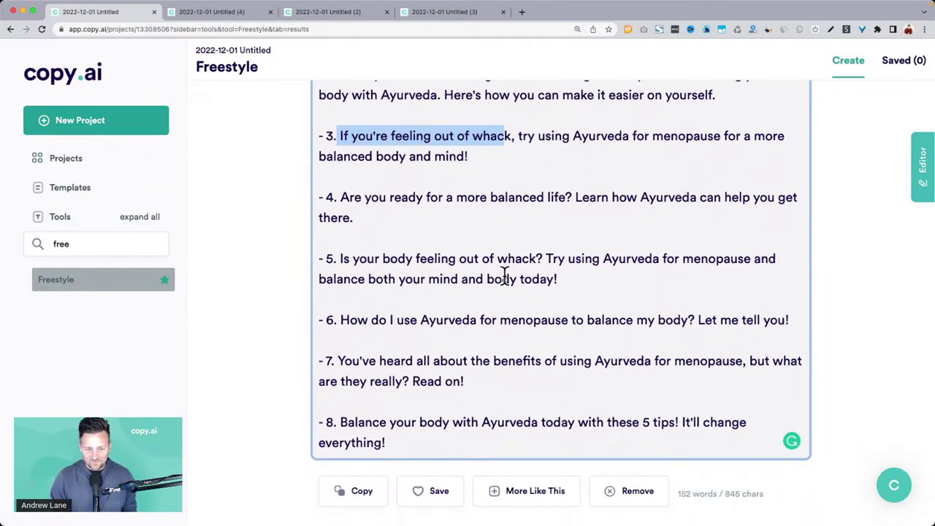
{"action": "scroll", "coordinate": [504, 276], "scroll_direction": "down", "scroll_amount": 1}
{"action": "left_click_drag", "start_coordinate": [338, 334], "coordinate": [470, 355]}
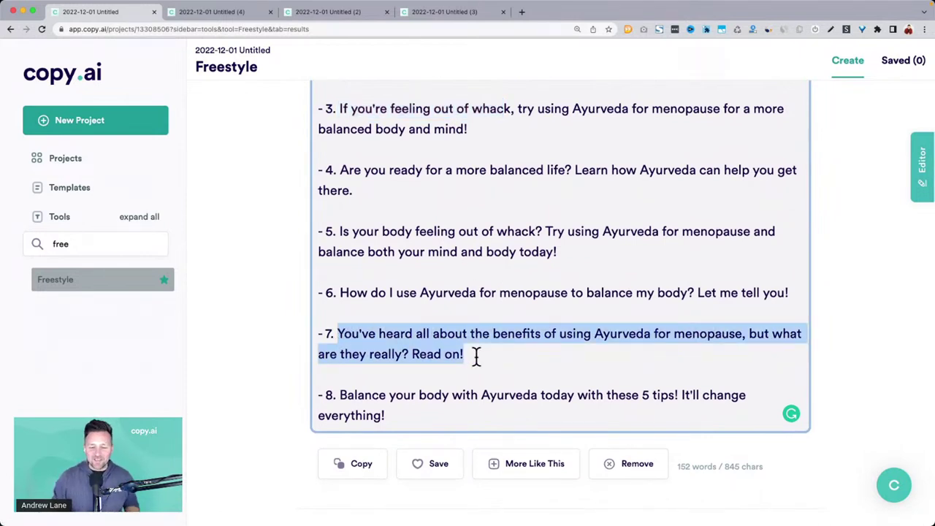
{"action": "scroll", "coordinate": [475, 355], "scroll_direction": "down", "scroll_amount": 6}
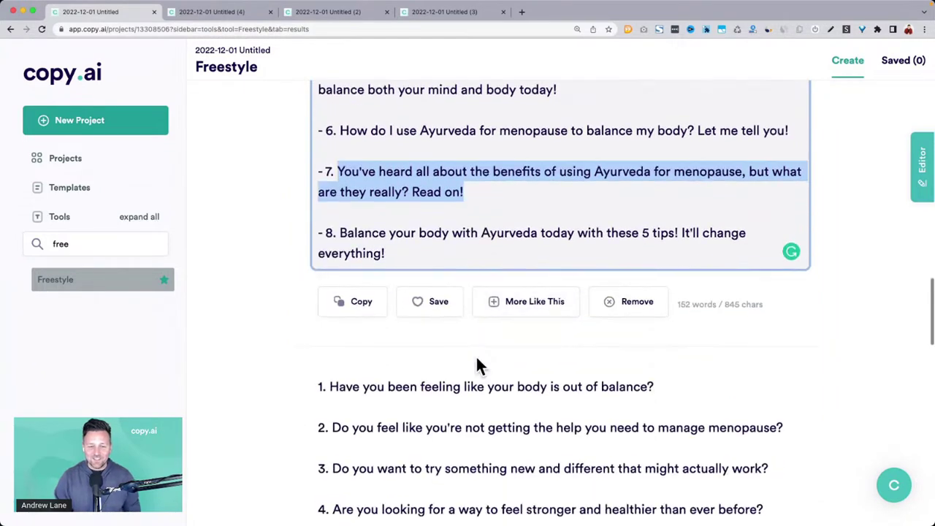
{"action": "scroll", "coordinate": [475, 355], "scroll_direction": "down", "scroll_amount": 5}
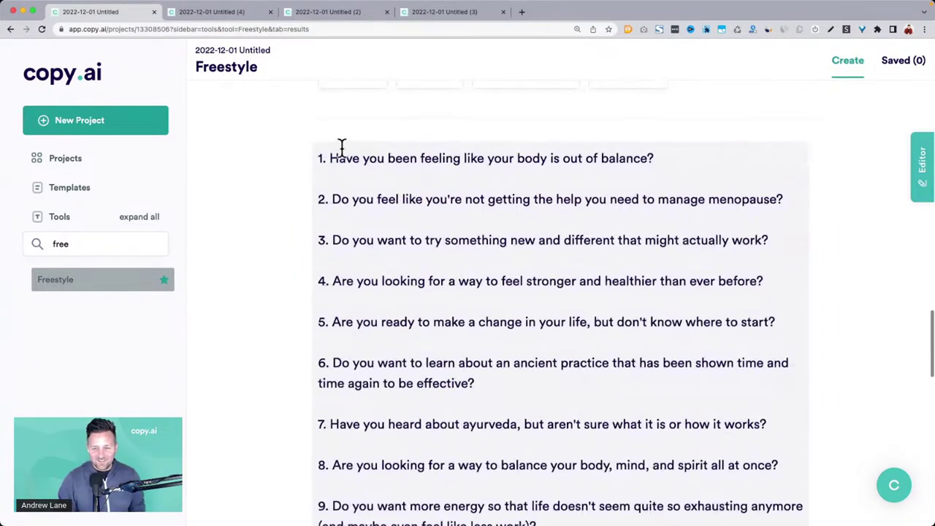
Check the question-style hooks in the fourth set and review the prompt's request for a list of 10 hooks.
{"action": "left_click", "coordinate": [460, 325]}
{"action": "scroll", "coordinate": [460, 323], "scroll_direction": "up", "scroll_amount": 15}
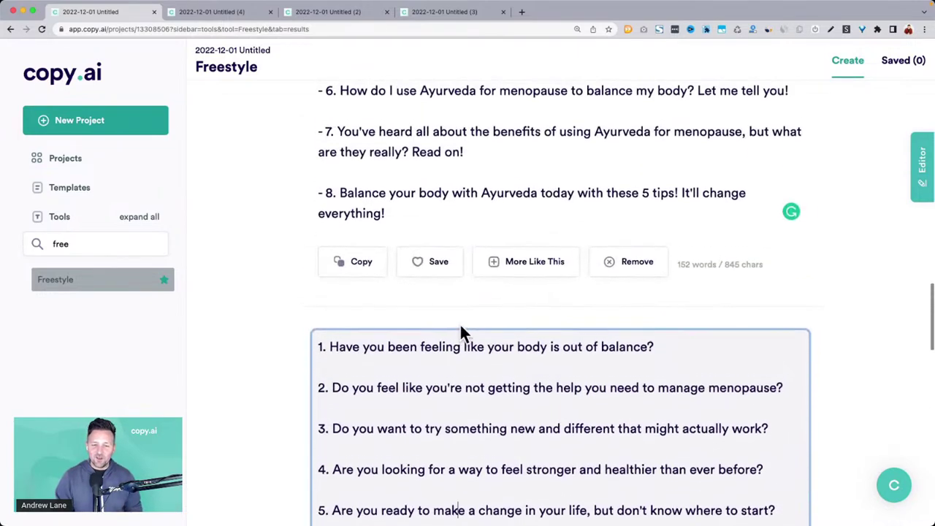
{"action": "scroll", "coordinate": [460, 325], "scroll_direction": "up", "scroll_amount": 10}
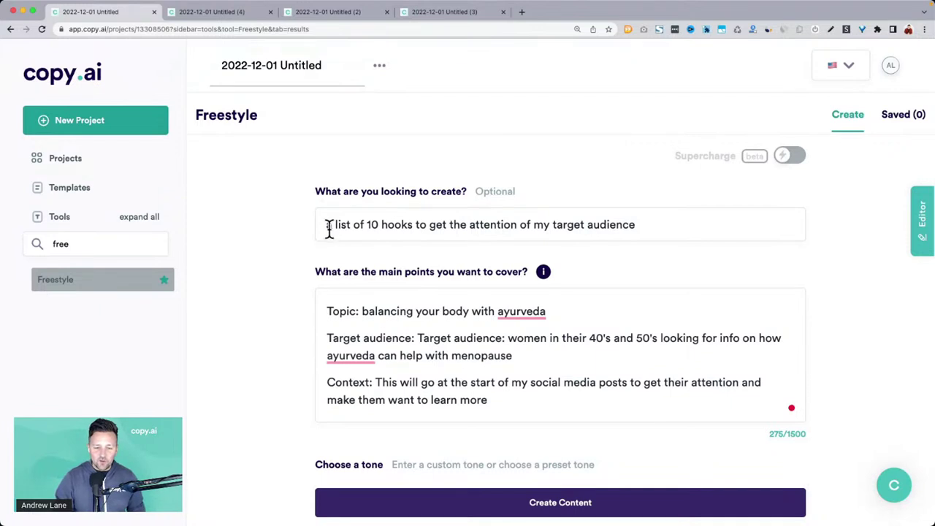
{"action": "left_click_drag", "start_coordinate": [328, 227], "coordinate": [660, 231]}
{"action": "left_click", "coordinate": [279, 322]}
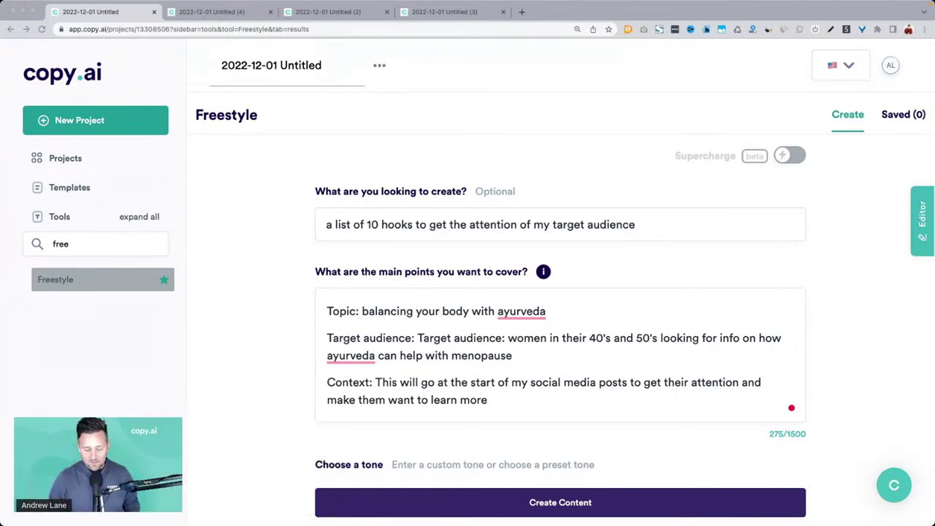
Replace the hooks prompt's topic with "financial options services" and copy the new topic text.
{"action": "left_click_drag", "start_coordinate": [363, 312], "coordinate": [548, 312]}
{"action": "type", "text": "financial options"}
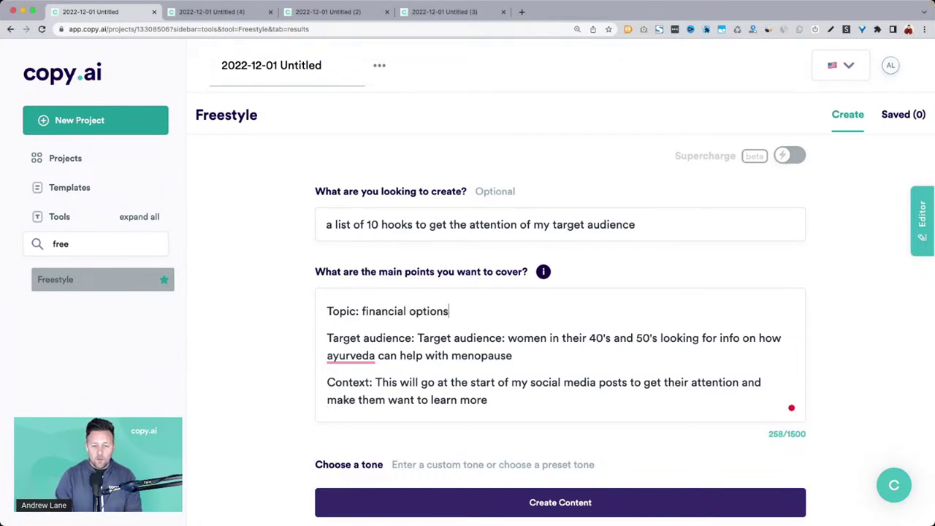
{"action": "type", "text": " services"}
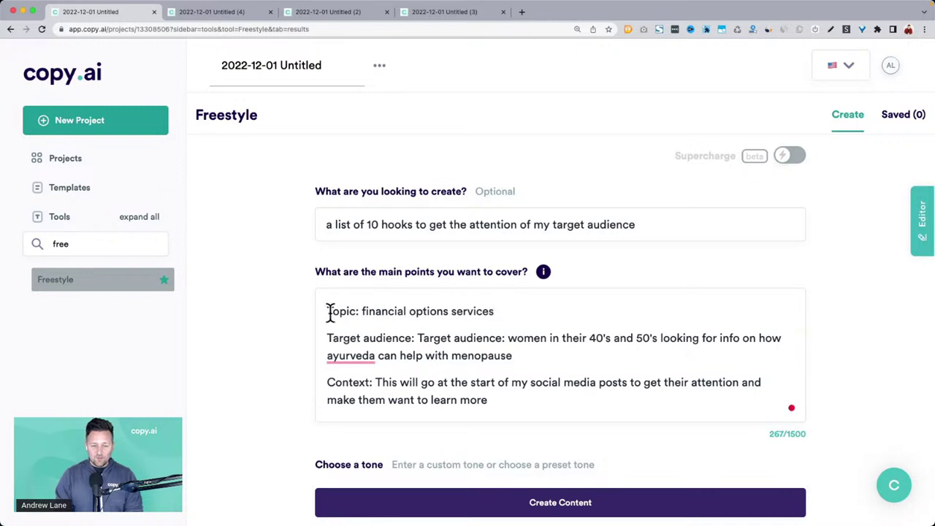
{"action": "left_click", "coordinate": [364, 312], "text": "shift"}
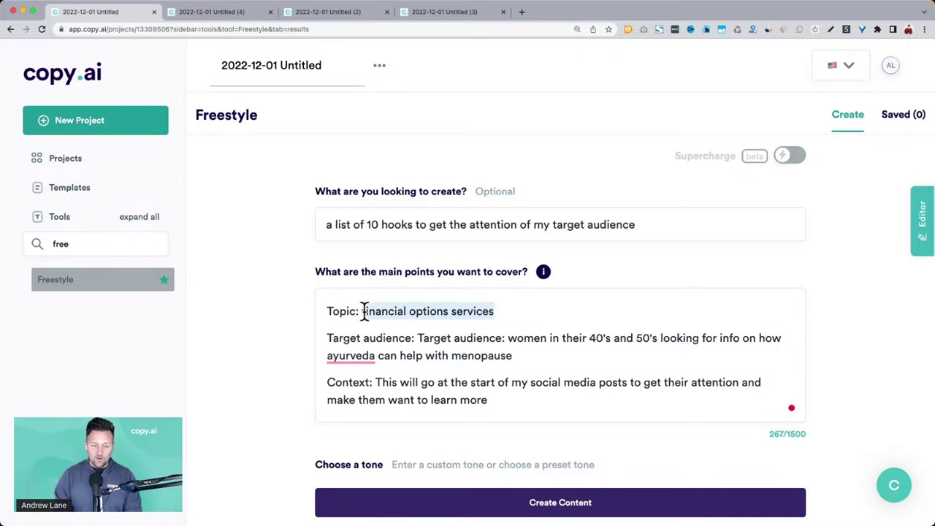
In the customer personas project, replace the target audience description with "financial options services".
{"action": "left_click", "coordinate": [210, 12]}
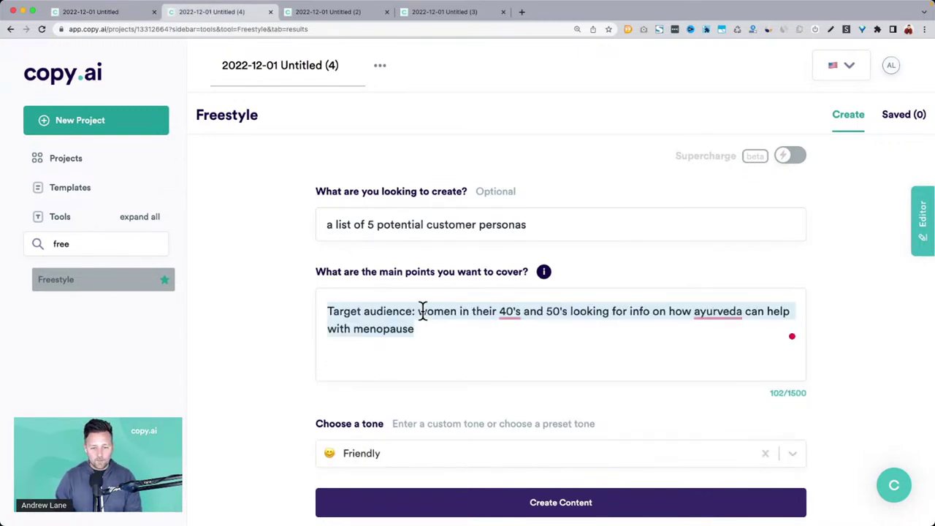
{"action": "key", "text": "Left"}
{"action": "left_click_drag", "start_coordinate": [419, 313], "coordinate": [415, 331]}
{"action": "type", "text": "financial options services"}
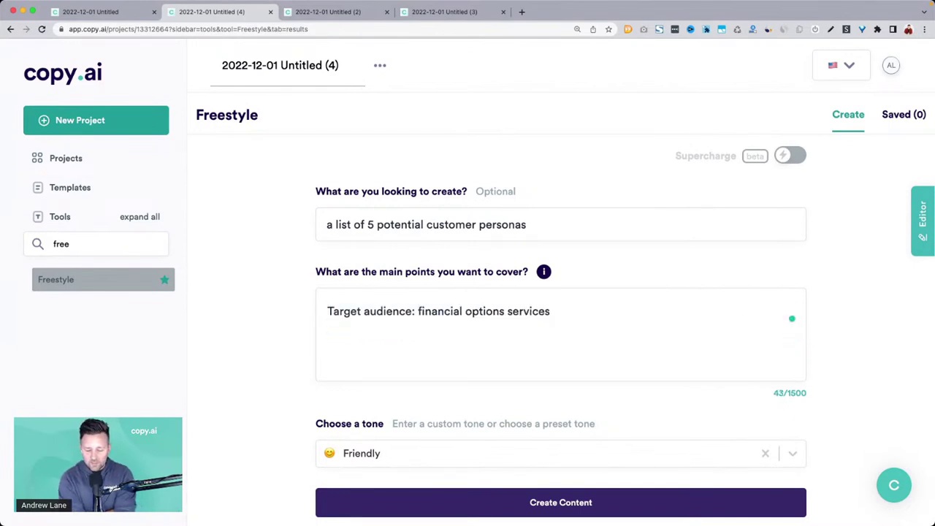
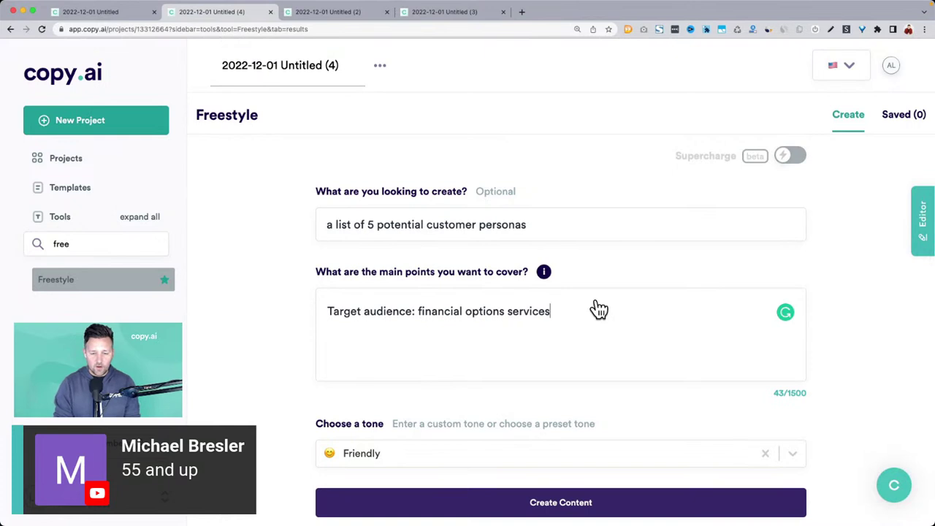
Insert "55+ conservative males looking for" before the financial options services text in the target audience and generate the personas.
{"action": "left_click", "coordinate": [418, 312]}
{"action": "type", "text": "55+ conservfinancial opti"}
{"action": "key", "text": "BackSpace"}
{"action": "key", "text": "BackSpace"}
{"action": "key", "text": "BackSpace"}
{"action": "type", "text": "ative males looking for"}
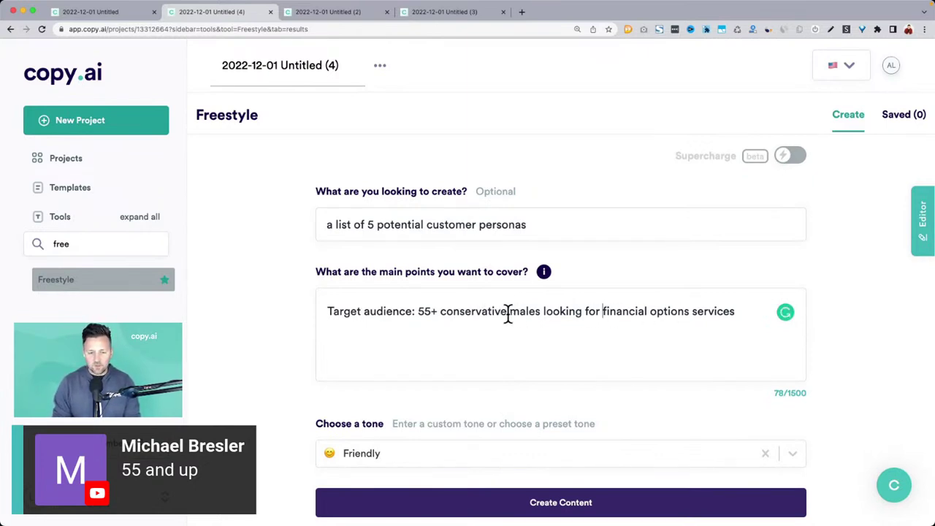
{"action": "scroll", "coordinate": [282, 375], "scroll_direction": "down", "scroll_amount": 2}
{"action": "left_click", "coordinate": [464, 450]}
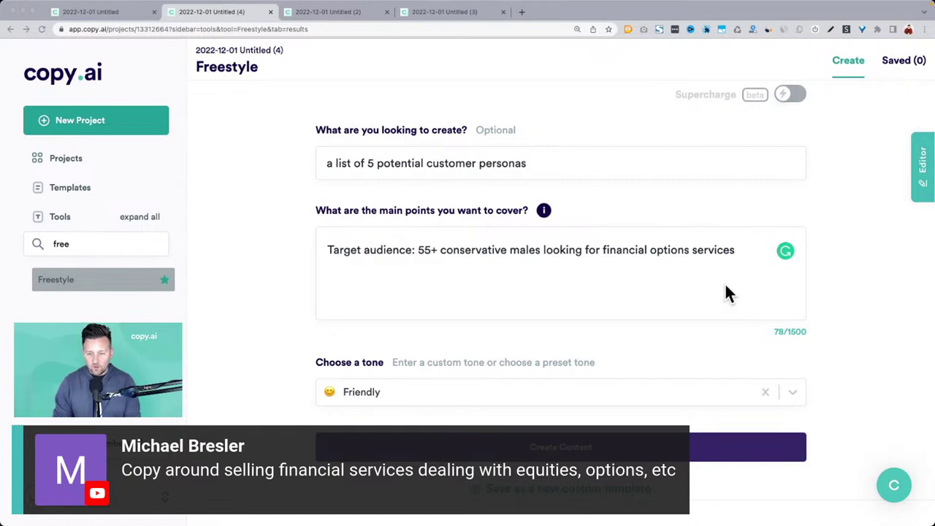
Extend the personas prompt's target audience with "dealing with equities, options, etc".
{"action": "left_click", "coordinate": [739, 252]}
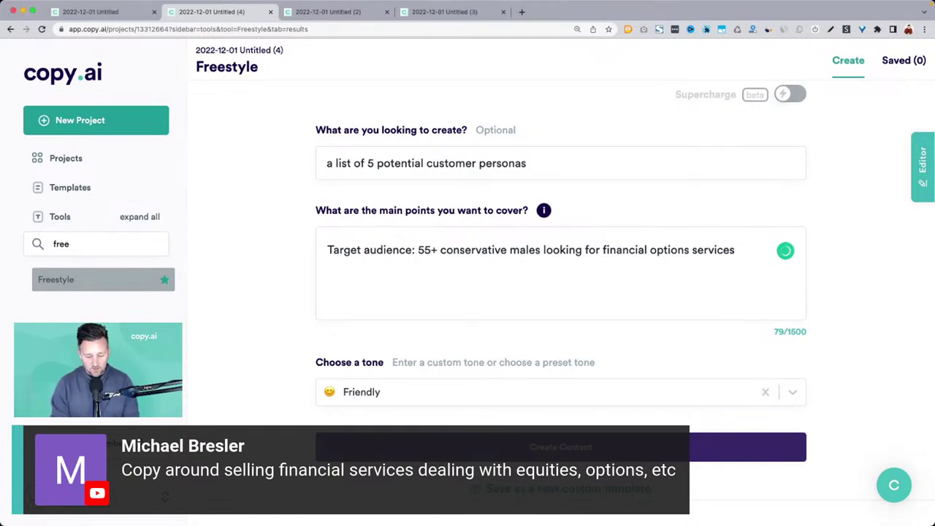
{"action": "type", "text": "de"}
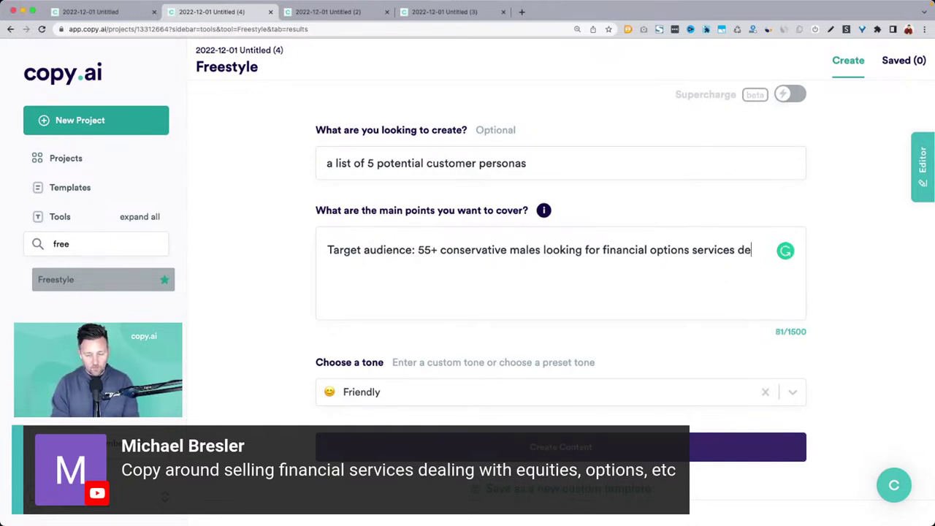
{"action": "type", "text": "aling with equities, options, etc"}
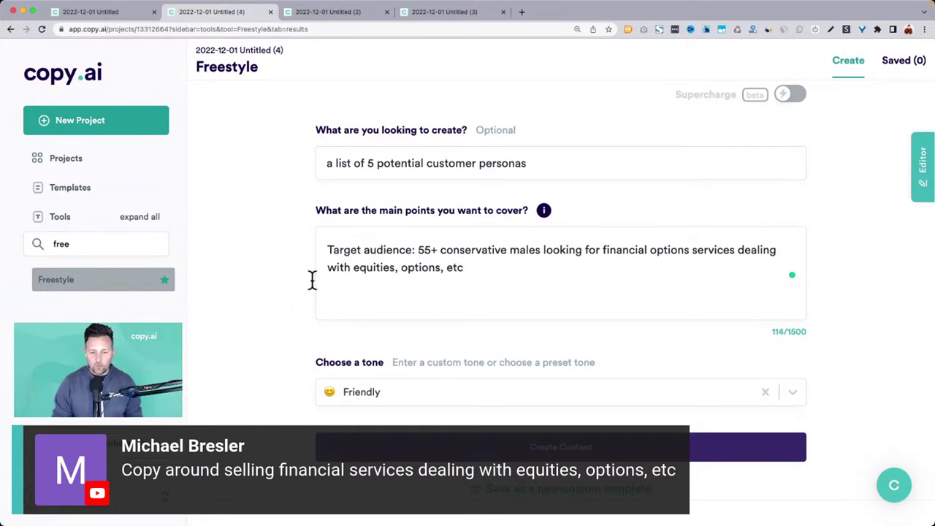
Examine the first two persona results, focusing on the audience's outdated financial knowledge, desire for safety and need for peace of mind.
{"action": "scroll", "coordinate": [244, 293], "scroll_direction": "down", "scroll_amount": 3}
{"action": "scroll", "coordinate": [246, 292], "scroll_direction": "down", "scroll_amount": 5}
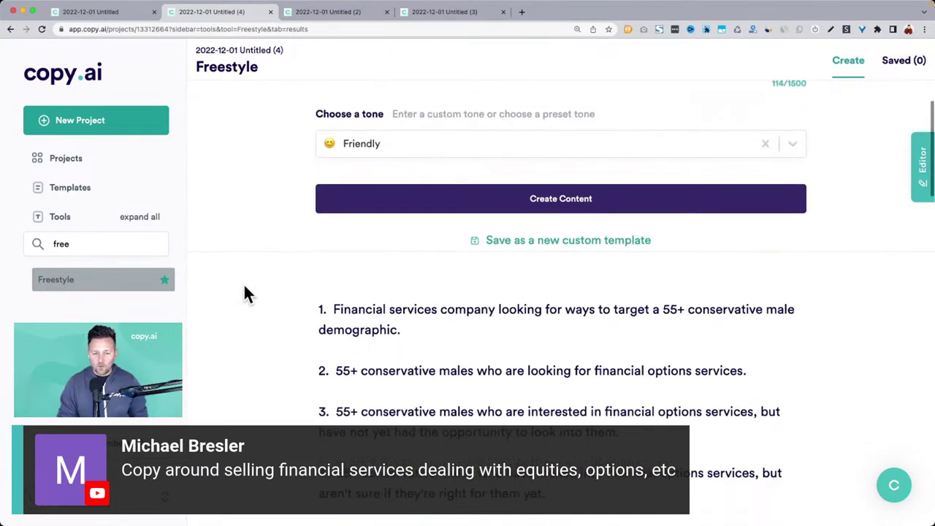
{"action": "scroll", "coordinate": [243, 294], "scroll_direction": "down", "scroll_amount": 2}
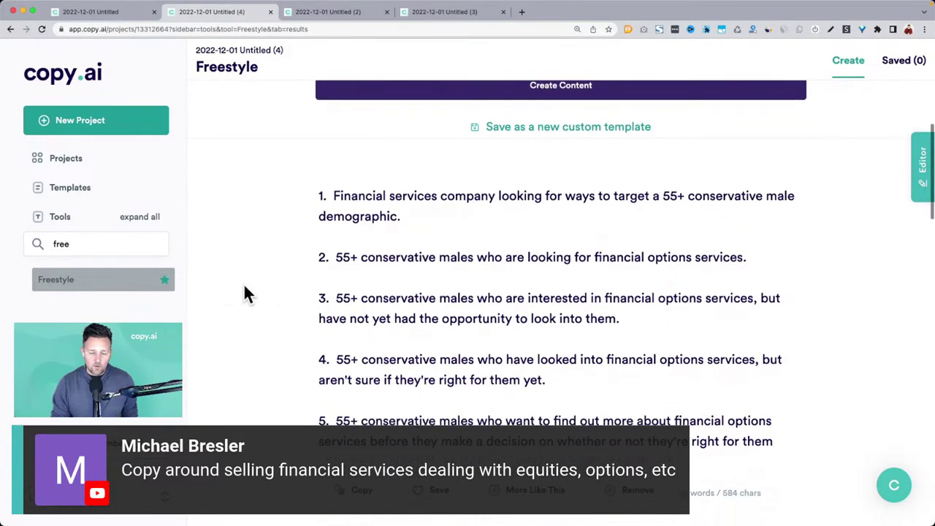
{"action": "scroll", "coordinate": [355, 314], "scroll_direction": "down", "scroll_amount": 8}
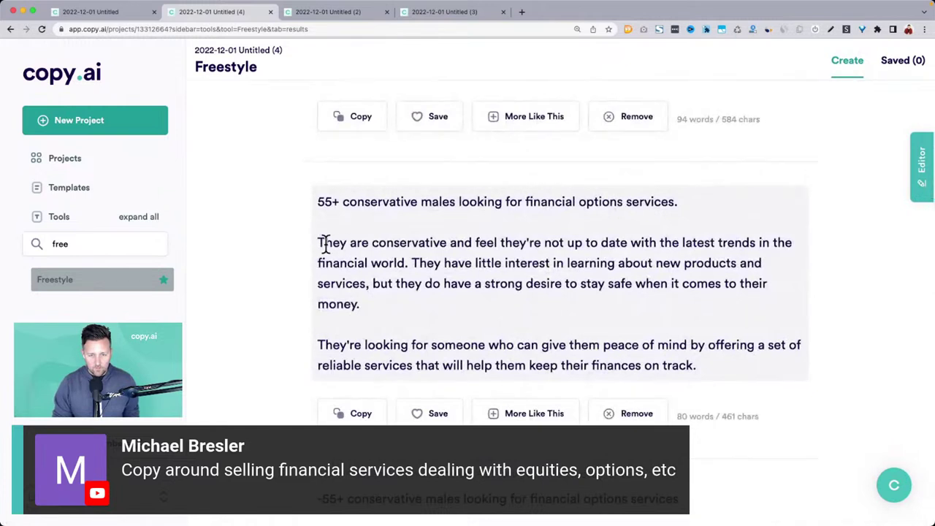
{"action": "left_click_drag", "start_coordinate": [497, 242], "coordinate": [408, 266]}
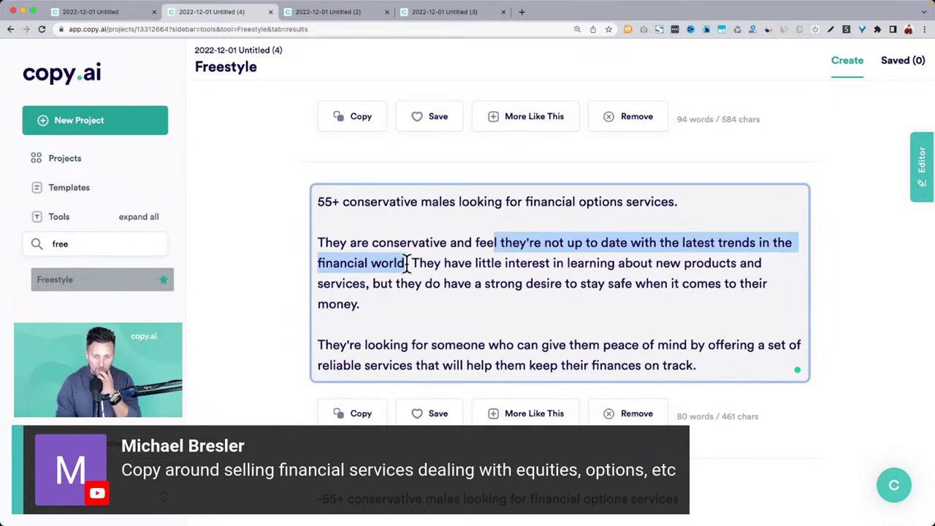
{"action": "left_click_drag", "start_coordinate": [389, 284], "coordinate": [601, 295]}
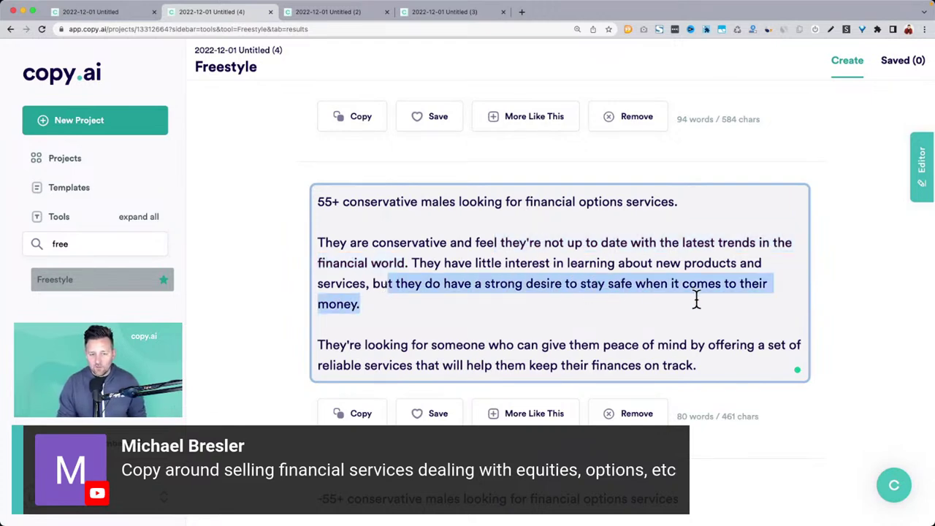
{"action": "scroll", "coordinate": [695, 299], "scroll_direction": "down", "scroll_amount": 1}
{"action": "scroll", "coordinate": [695, 298], "scroll_direction": "down", "scroll_amount": 1}
{"action": "left_click_drag", "start_coordinate": [326, 272], "coordinate": [707, 305]}
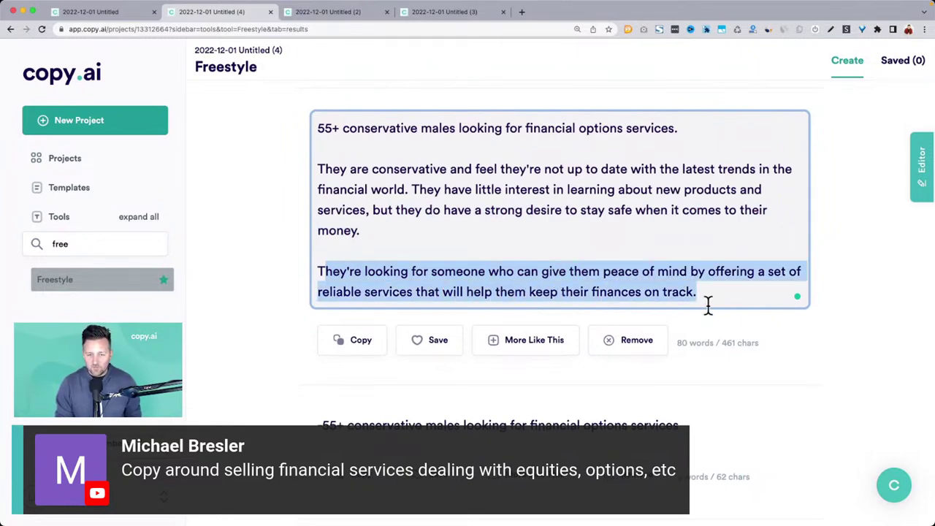
Examine the remaining persona results, highlighting the fifth persona who wants to invest his money around his schedule.
{"action": "scroll", "coordinate": [711, 214], "scroll_direction": "down", "scroll_amount": 4}
{"action": "scroll", "coordinate": [711, 213], "scroll_direction": "down", "scroll_amount": 6}
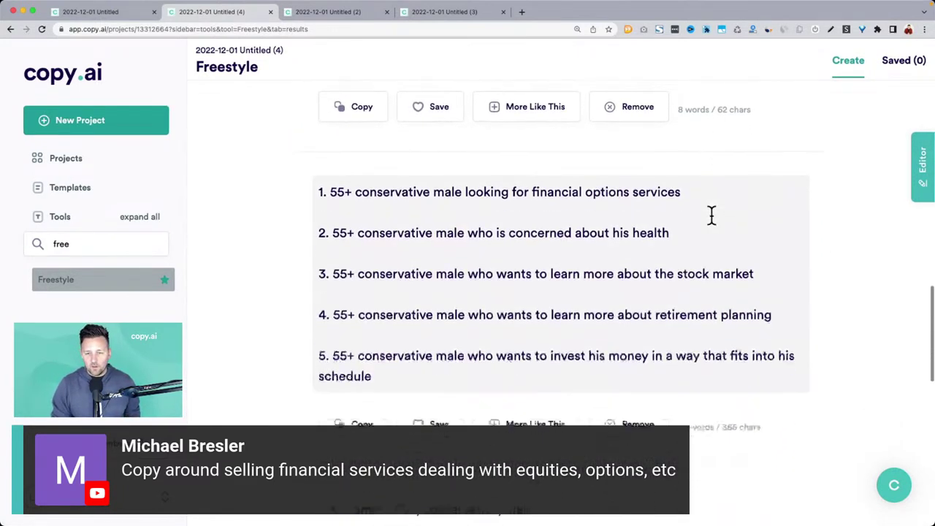
{"action": "scroll", "coordinate": [711, 213], "scroll_direction": "down", "scroll_amount": 1}
{"action": "left_click_drag", "start_coordinate": [503, 342], "coordinate": [687, 367]}
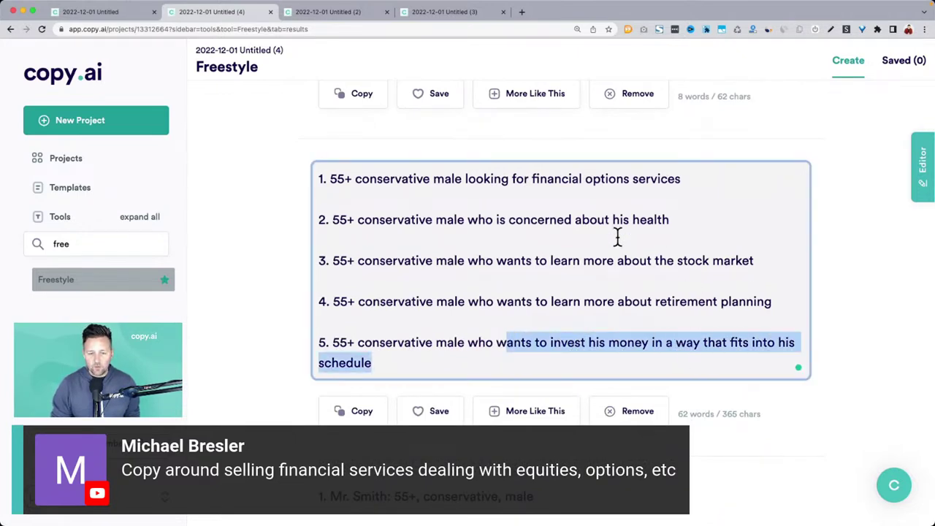
{"action": "scroll", "coordinate": [460, 267], "scroll_direction": "down", "scroll_amount": 5}
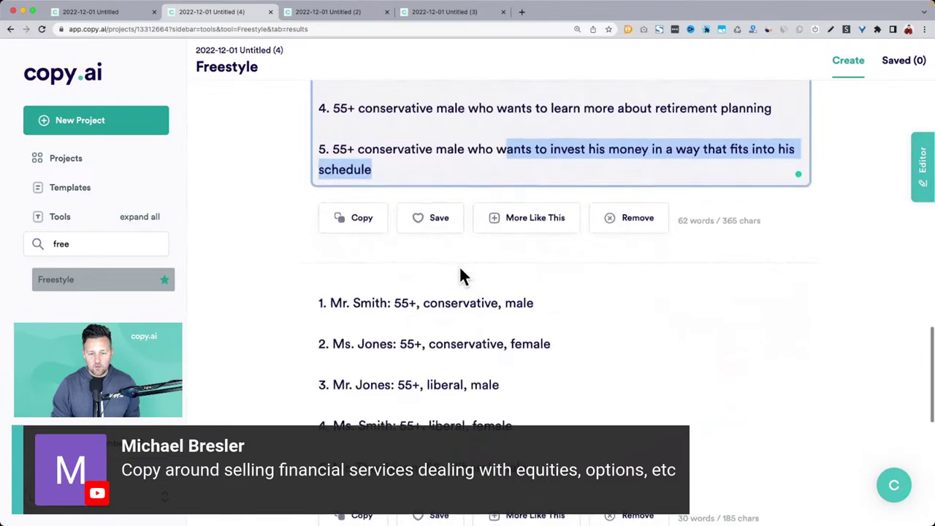
{"action": "scroll", "coordinate": [397, 431], "scroll_direction": "down", "scroll_amount": 4}
Generate new customer personas using the extended target audience that mentions equities and options.
{"action": "scroll", "coordinate": [397, 436], "scroll_direction": "up", "scroll_amount": 12}
{"action": "scroll", "coordinate": [472, 369], "scroll_direction": "down", "scroll_amount": 2}
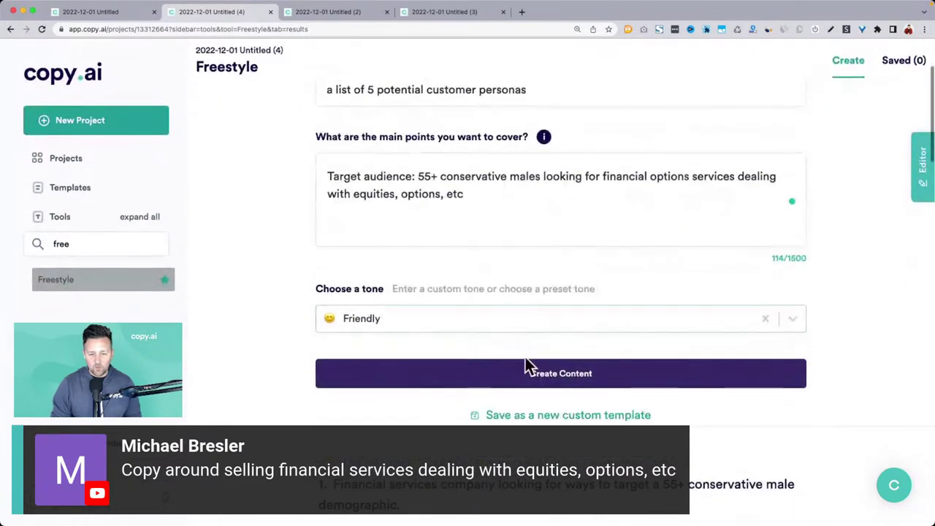
{"action": "left_click", "coordinate": [532, 381]}
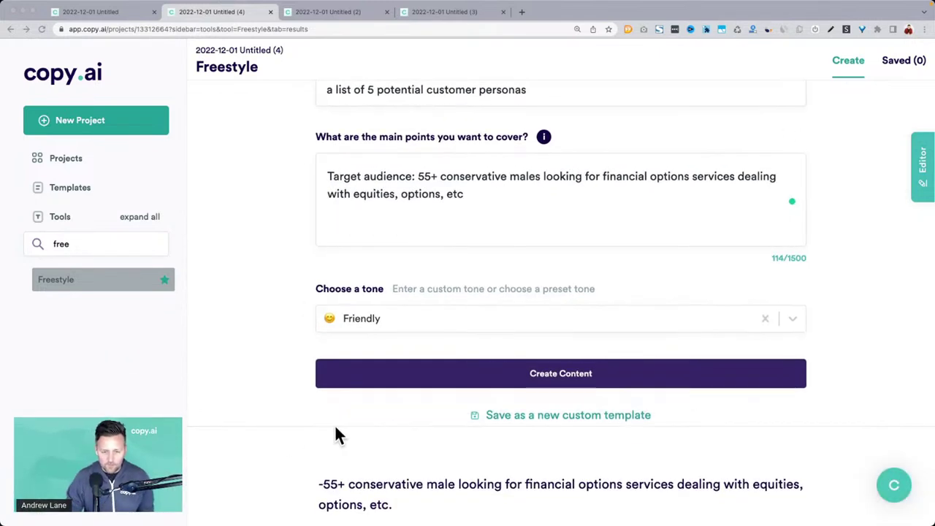
Examine the new personas, highlighting "make his money work harder", and continue to the detailed persona descriptions in the second result.
{"action": "scroll", "coordinate": [282, 413], "scroll_direction": "down", "scroll_amount": 5}
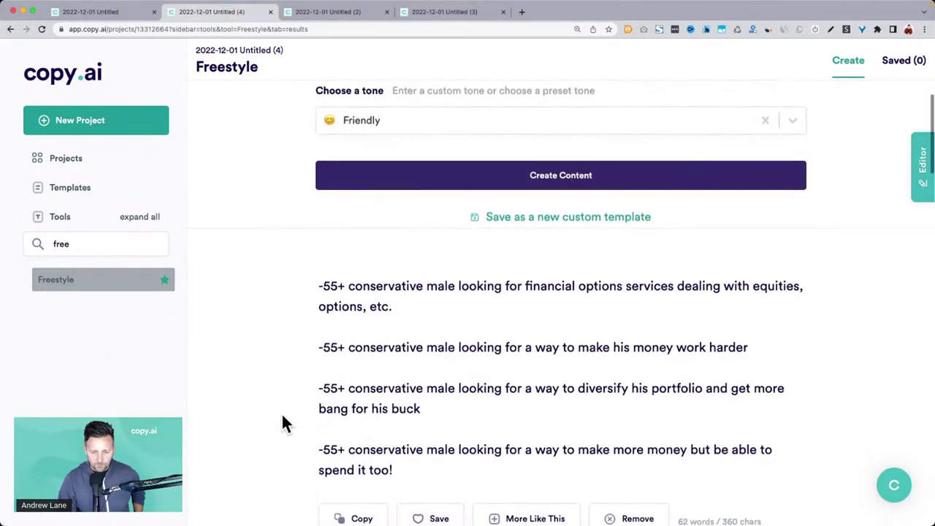
{"action": "scroll", "coordinate": [283, 418], "scroll_direction": "down", "scroll_amount": 2}
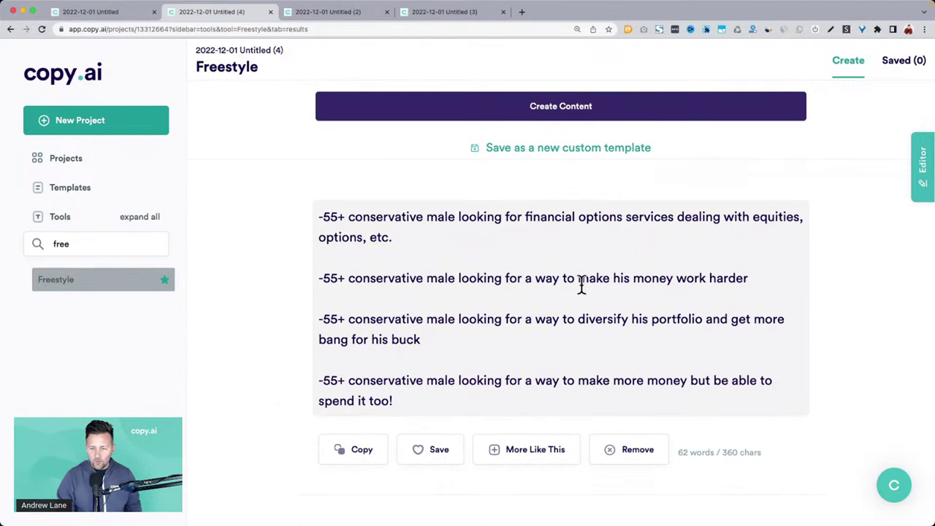
{"action": "left_click_drag", "start_coordinate": [579, 281], "coordinate": [745, 280]}
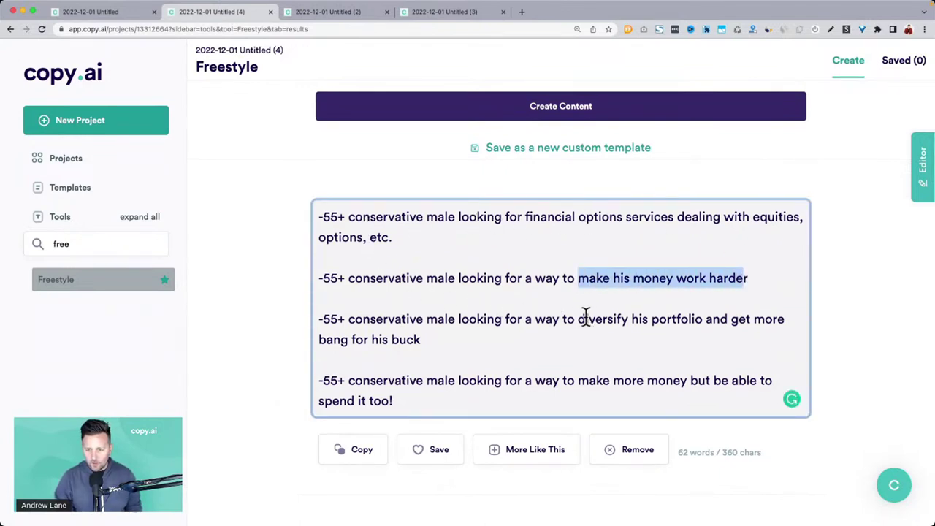
{"action": "left_click_drag", "start_coordinate": [585, 320], "coordinate": [593, 334]}
{"action": "scroll", "coordinate": [593, 332], "scroll_direction": "down", "scroll_amount": 5}
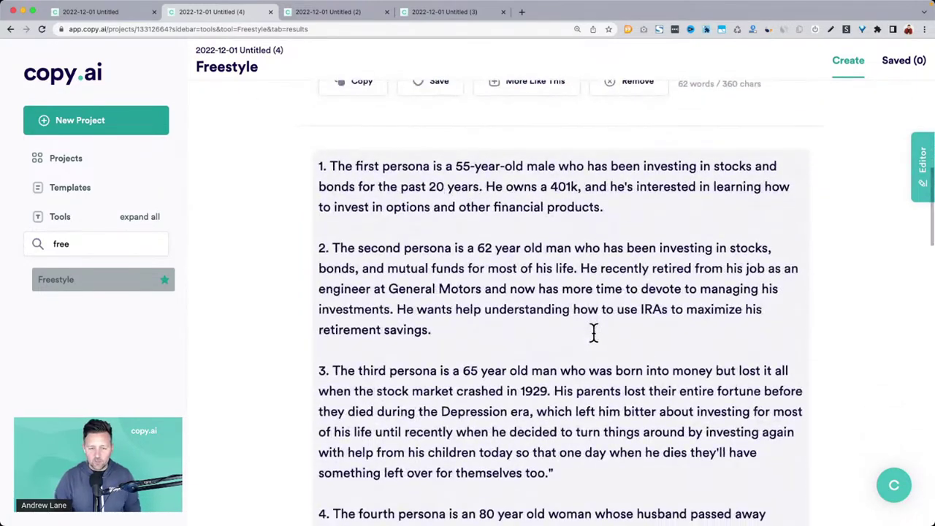
{"action": "scroll", "coordinate": [593, 333], "scroll_direction": "down", "scroll_amount": 2}
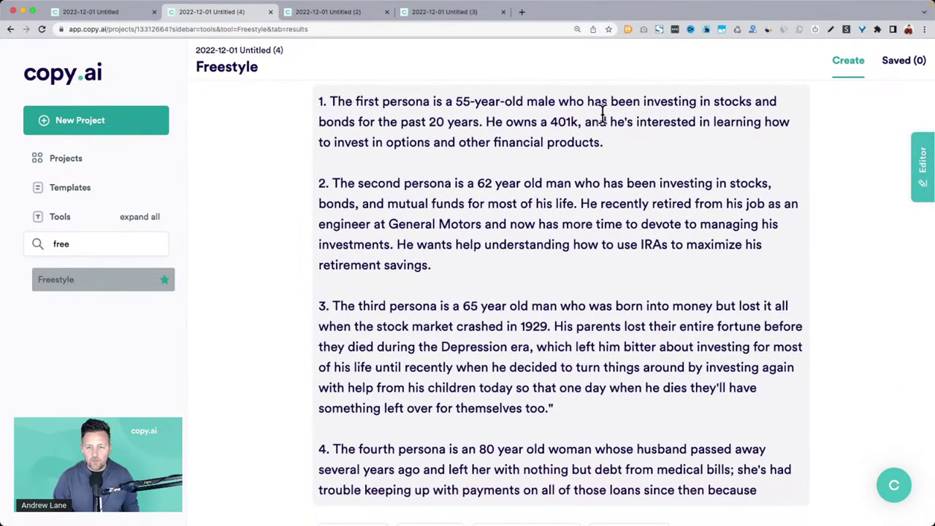
Examine the detailed, conservative-male and retiree persona results, highlighting the first three personas described in detail.
{"action": "left_click_drag", "start_coordinate": [341, 102], "coordinate": [637, 137]}
{"action": "left_click_drag", "start_coordinate": [331, 183], "coordinate": [603, 272]}
{"action": "left_click_drag", "start_coordinate": [334, 306], "coordinate": [569, 409]}
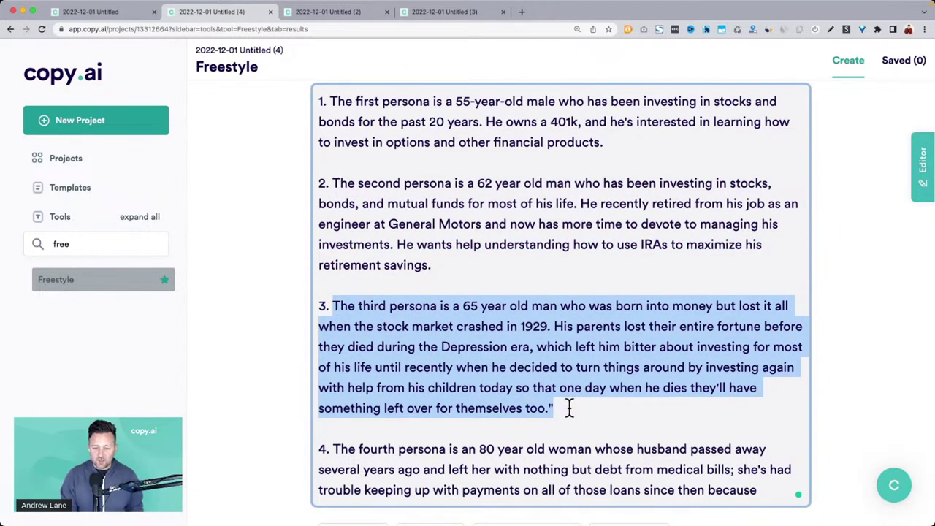
{"action": "scroll", "coordinate": [570, 409], "scroll_direction": "down", "scroll_amount": 4}
{"action": "scroll", "coordinate": [569, 409], "scroll_direction": "down", "scroll_amount": 4}
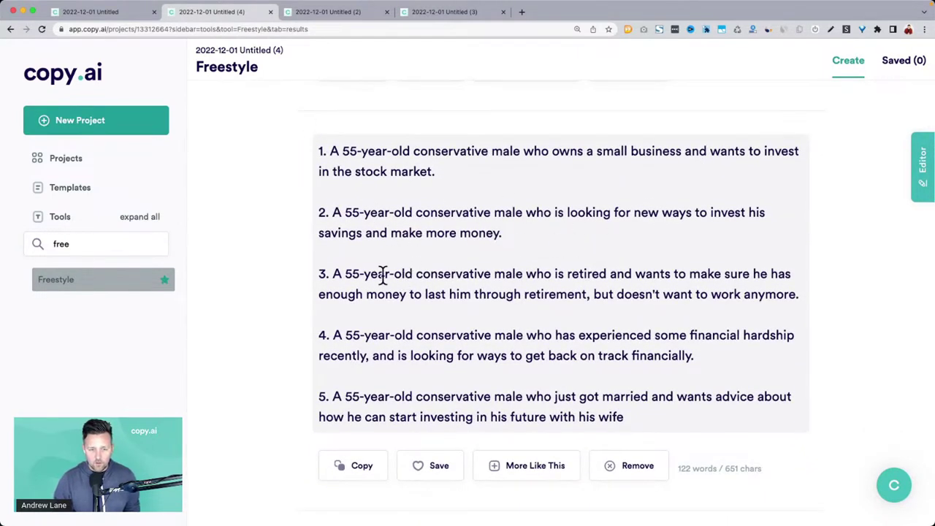
{"action": "scroll", "coordinate": [547, 274], "scroll_direction": "down", "scroll_amount": 1}
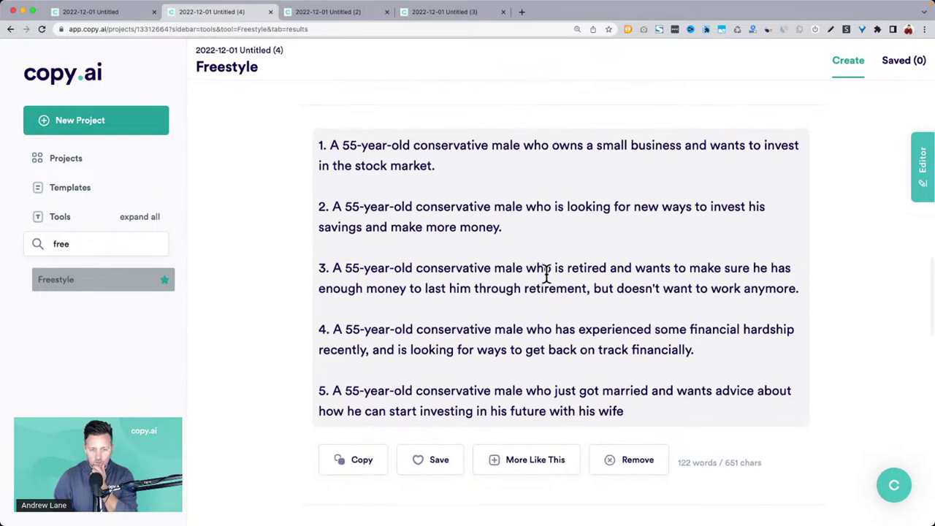
{"action": "scroll", "coordinate": [547, 273], "scroll_direction": "down", "scroll_amount": 5}
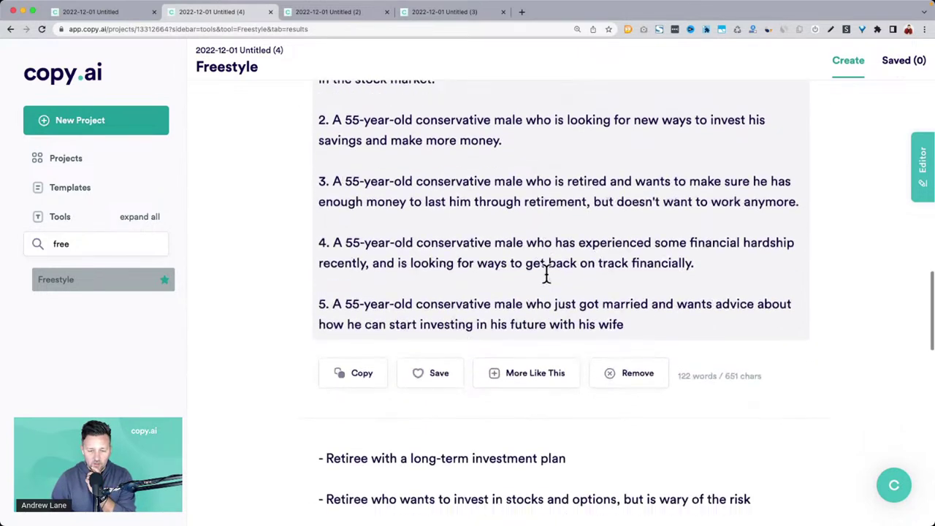
{"action": "scroll", "coordinate": [547, 271], "scroll_direction": "down", "scroll_amount": 2}
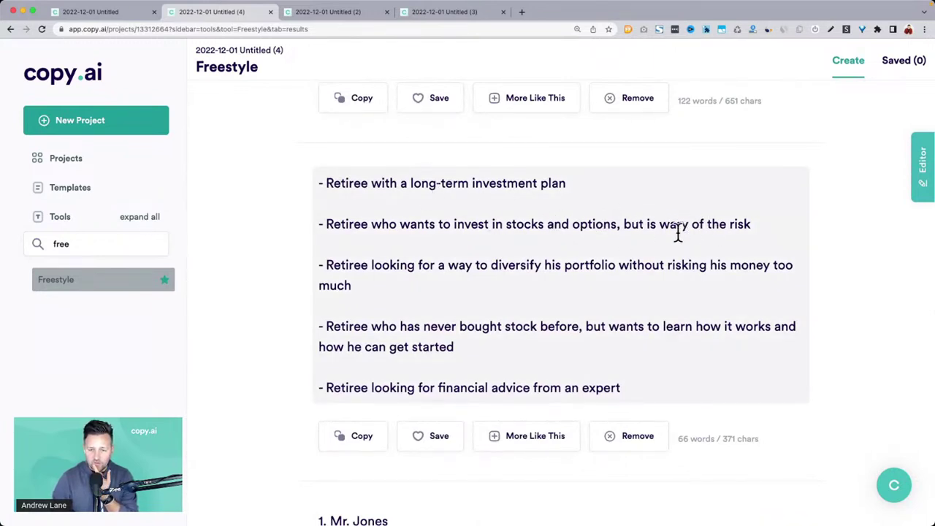
{"action": "scroll", "coordinate": [462, 335], "scroll_direction": "down", "scroll_amount": 6}
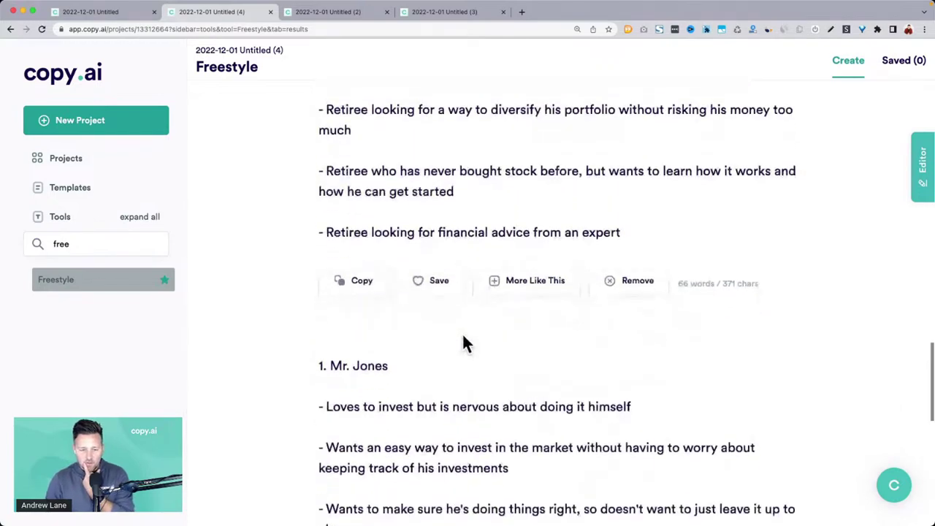
{"action": "scroll", "coordinate": [463, 334], "scroll_direction": "down", "scroll_amount": 2}
Copy "55+ conservative males looking for financial options services dealing with equities, options, etc" from the persona prompt over the hooks prompt's ayurveda target audience.
{"action": "scroll", "coordinate": [462, 334], "scroll_direction": "up", "scroll_amount": 20}
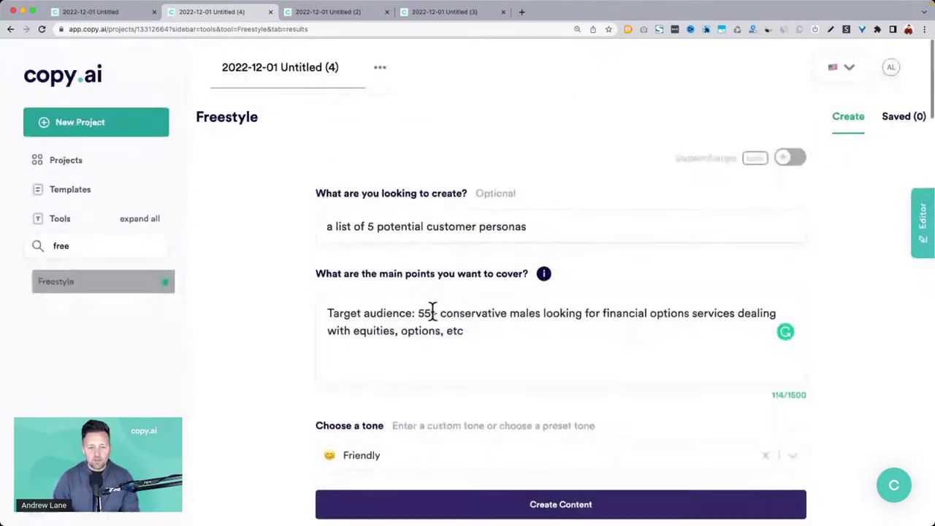
{"action": "left_click_drag", "start_coordinate": [419, 313], "coordinate": [464, 329]}
{"action": "key", "text": "ctrl+c"}
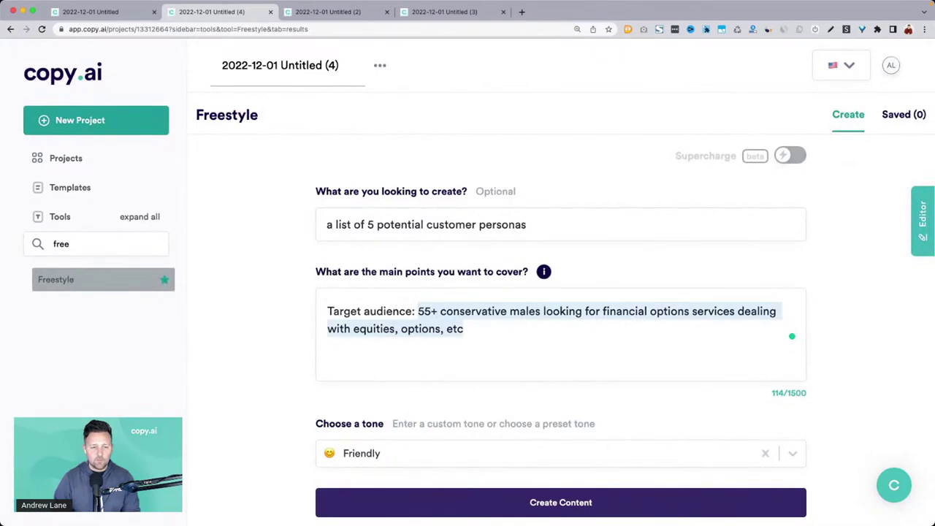
{"action": "left_click", "coordinate": [120, 13]}
{"action": "left_click", "coordinate": [418, 338]}
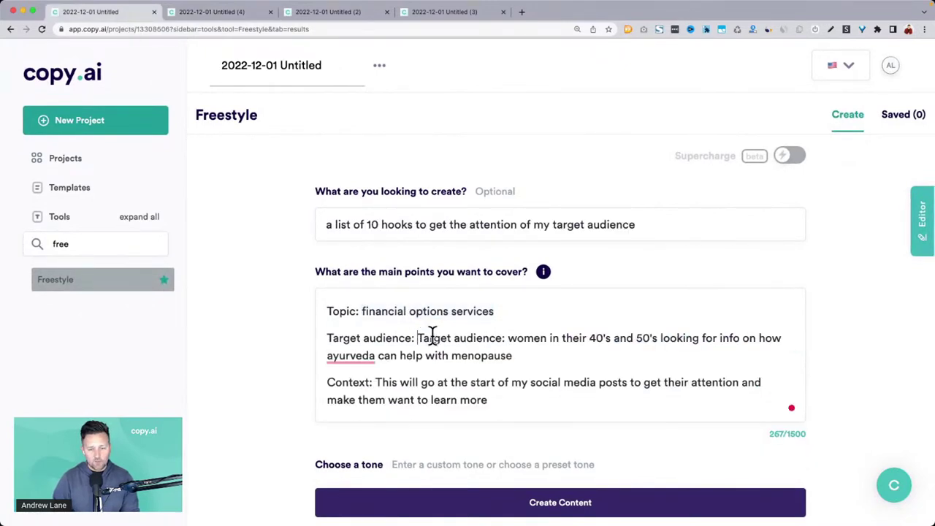
{"action": "left_click", "coordinate": [532, 355], "text": "shift"}
{"action": "key", "text": "ctrl+v"}
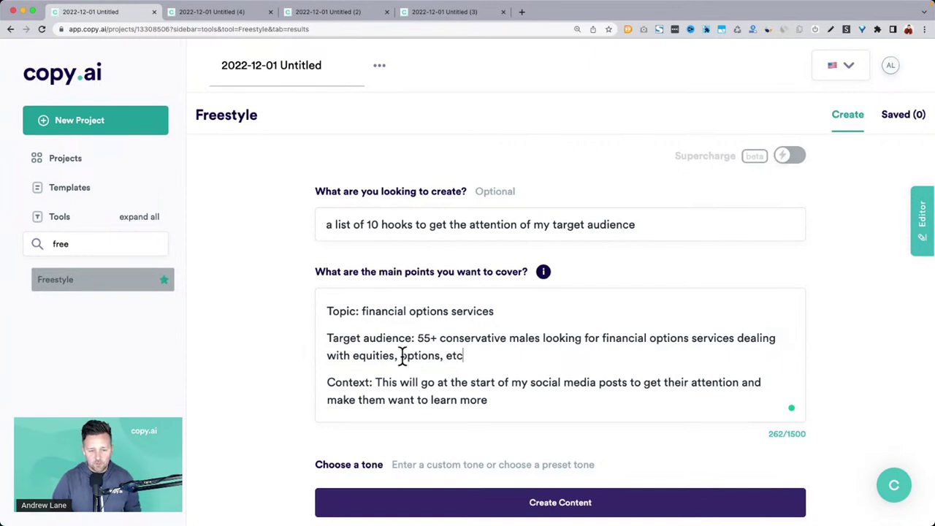
Generate the list of 10 hooks with the financial options topic, new target audience and Helpful tone, and bring up the results.
{"action": "scroll", "coordinate": [251, 387], "scroll_direction": "down", "scroll_amount": 3}
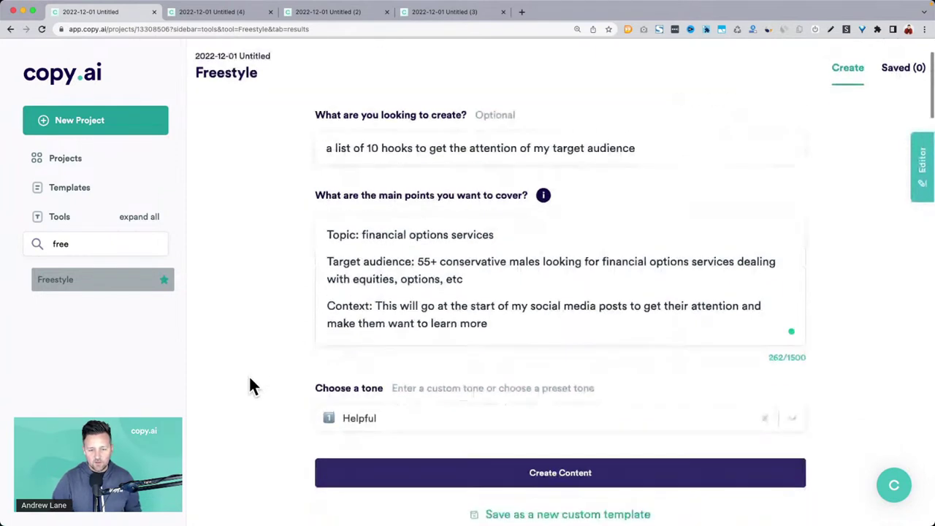
{"action": "left_click", "coordinate": [471, 437]}
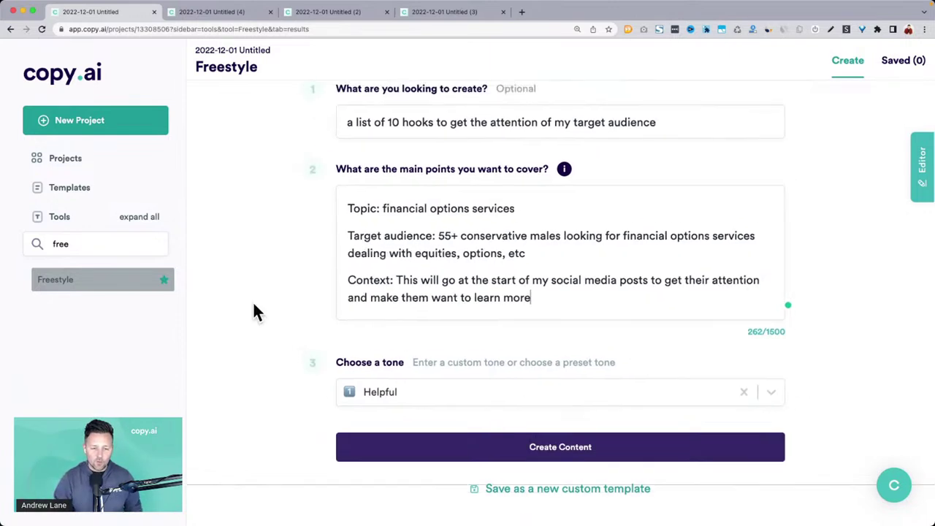
{"action": "scroll", "coordinate": [253, 301], "scroll_direction": "down", "scroll_amount": 1}
{"action": "scroll", "coordinate": [253, 312], "scroll_direction": "down", "scroll_amount": 5}
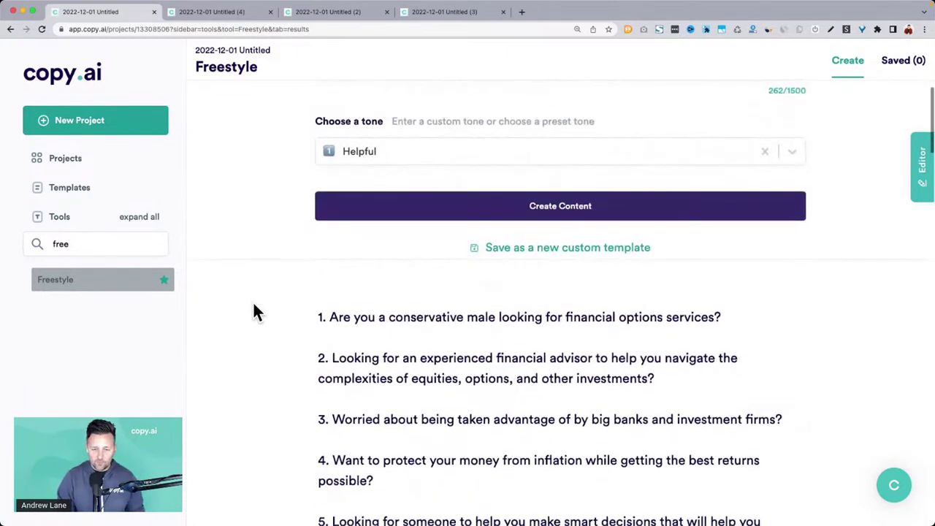
Examine the first hooks result, highlighting the third to fifth hooks on big banks, inflation and smart decisions.
{"action": "scroll", "coordinate": [253, 311], "scroll_direction": "down", "scroll_amount": 3}
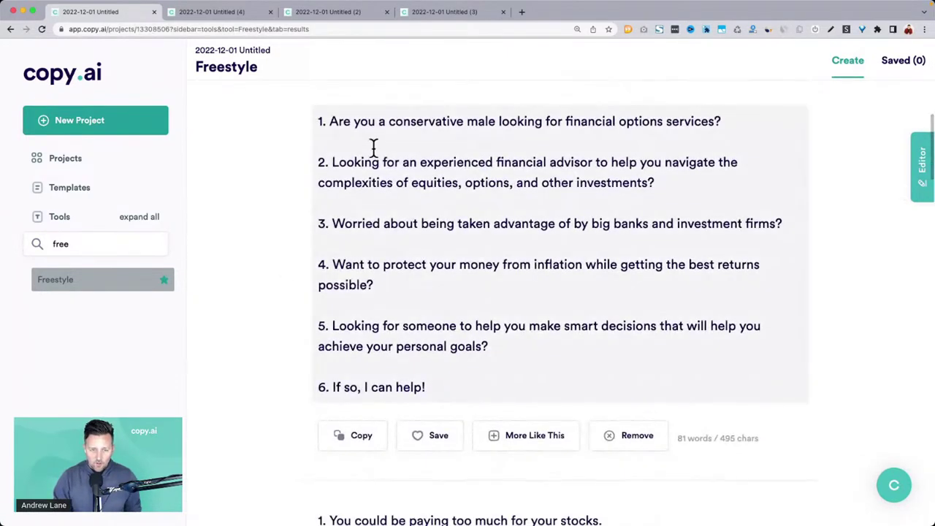
{"action": "left_click_drag", "start_coordinate": [336, 223], "coordinate": [788, 222]}
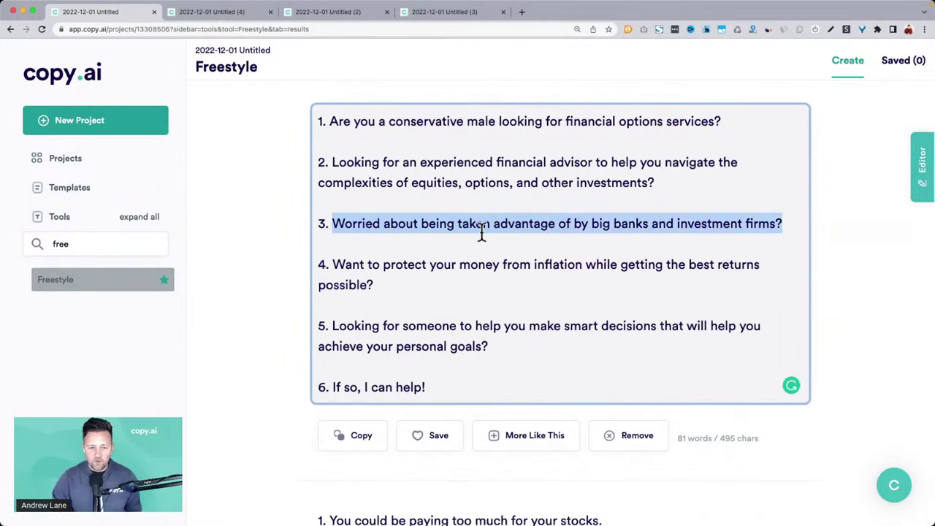
{"action": "left_click_drag", "start_coordinate": [371, 264], "coordinate": [589, 277]}
{"action": "left_click_drag", "start_coordinate": [333, 326], "coordinate": [647, 345]}
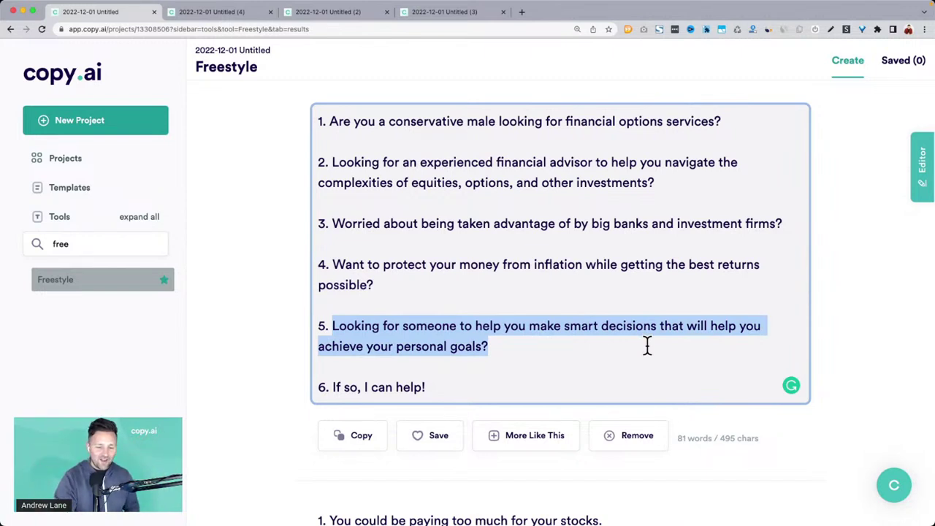
{"action": "left_click_drag", "start_coordinate": [470, 382], "coordinate": [321, 229]}
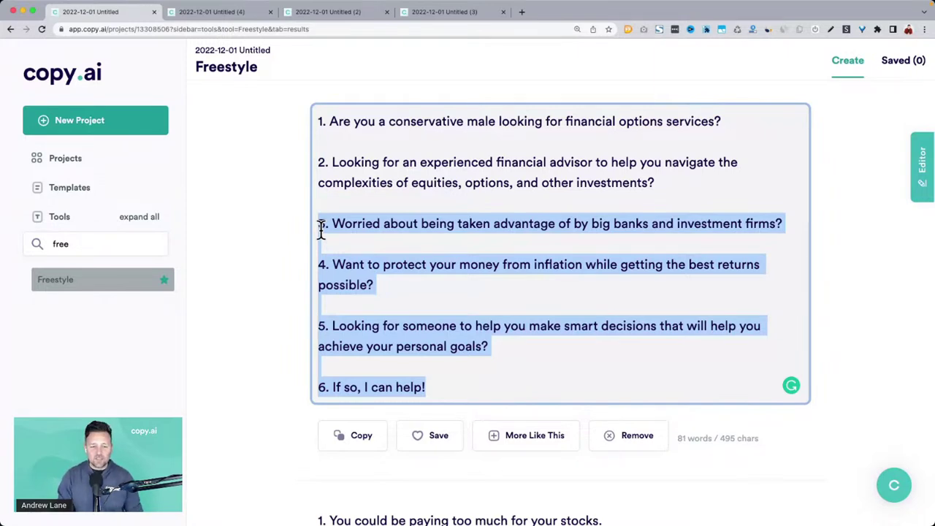
Examine the second hooks result, highlighting its first five hooks, from overpaying for stocks to buying stocks safely.
{"action": "scroll", "coordinate": [256, 270], "scroll_direction": "down", "scroll_amount": 5}
{"action": "scroll", "coordinate": [255, 271], "scroll_direction": "down", "scroll_amount": 3}
{"action": "left_click_drag", "start_coordinate": [328, 208], "coordinate": [611, 209]}
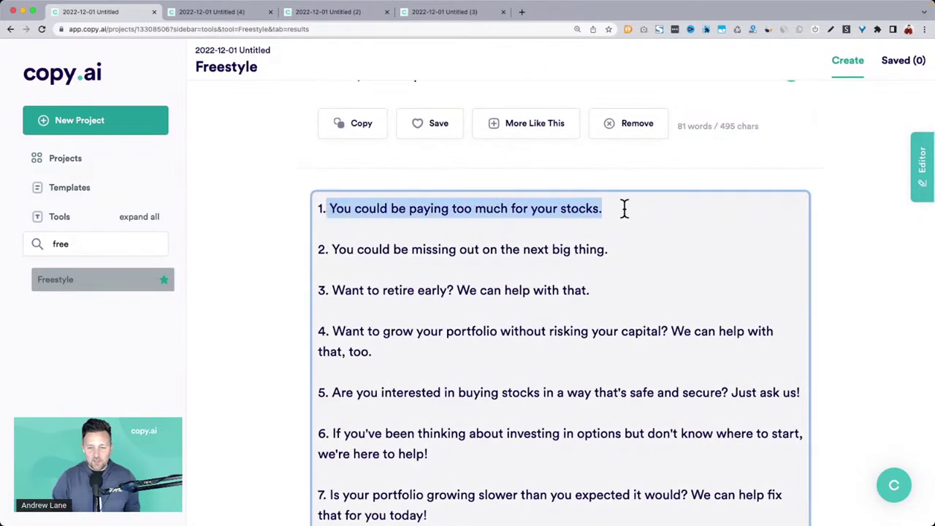
{"action": "left_click_drag", "start_coordinate": [356, 250], "coordinate": [671, 253]}
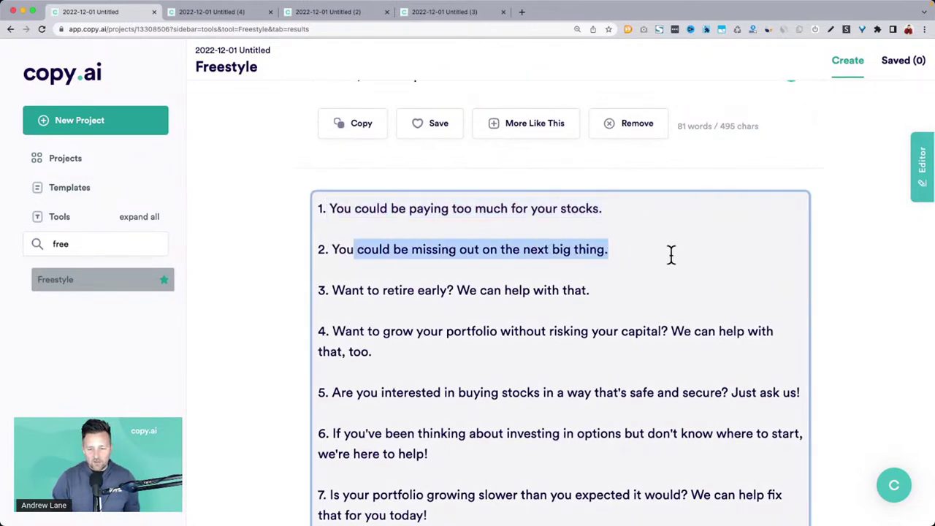
{"action": "left_click_drag", "start_coordinate": [333, 290], "coordinate": [621, 293]}
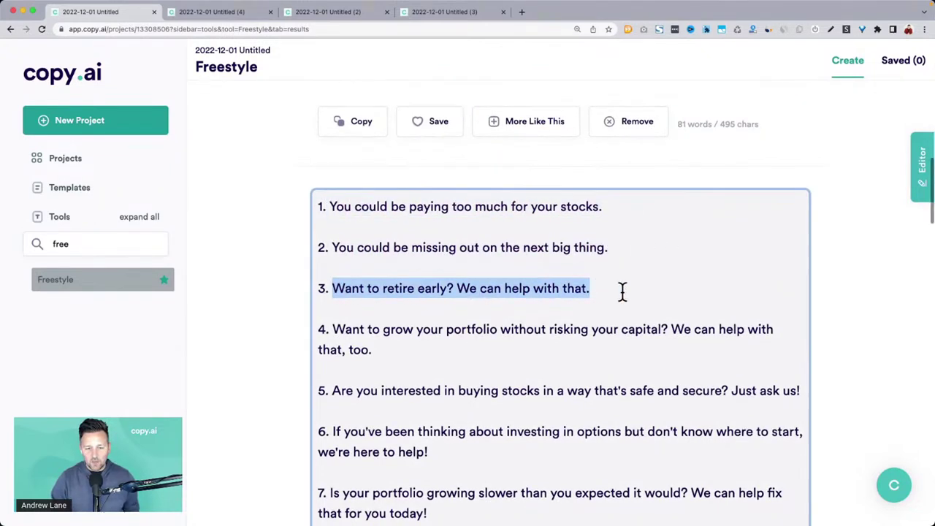
{"action": "scroll", "coordinate": [622, 292], "scroll_direction": "down", "scroll_amount": 2}
{"action": "left_click_drag", "start_coordinate": [358, 269], "coordinate": [398, 288]}
{"action": "scroll", "coordinate": [398, 288], "scroll_direction": "down", "scroll_amount": 2}
{"action": "left_click_drag", "start_coordinate": [348, 261], "coordinate": [817, 266]}
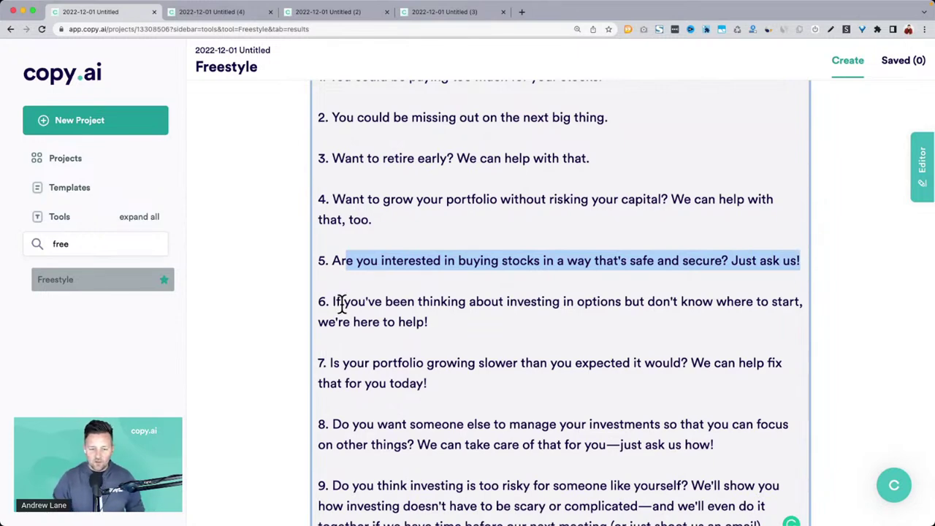
{"action": "scroll", "coordinate": [341, 303], "scroll_direction": "down", "scroll_amount": 2}
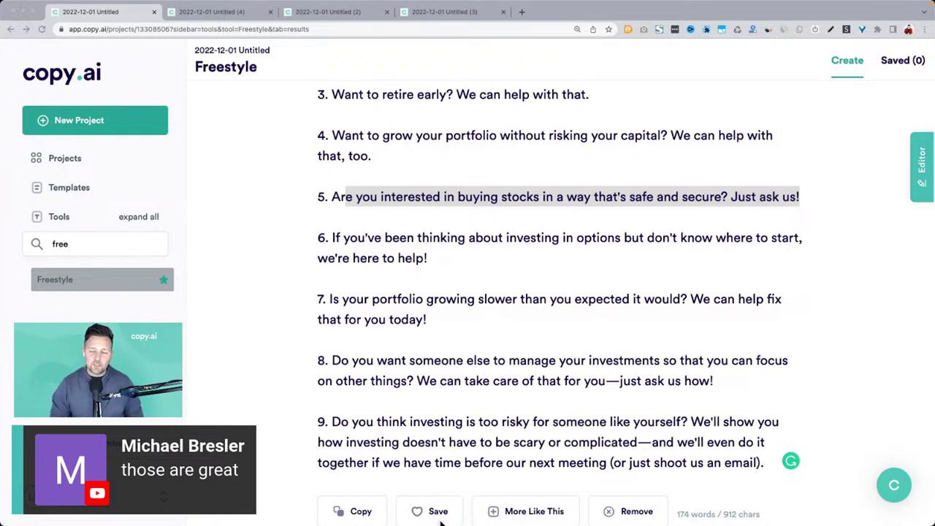
Copy the hook "Worried about being taken advantage of by big banks and investment firms?" from the first result.
{"action": "left_click", "coordinate": [334, 199]}
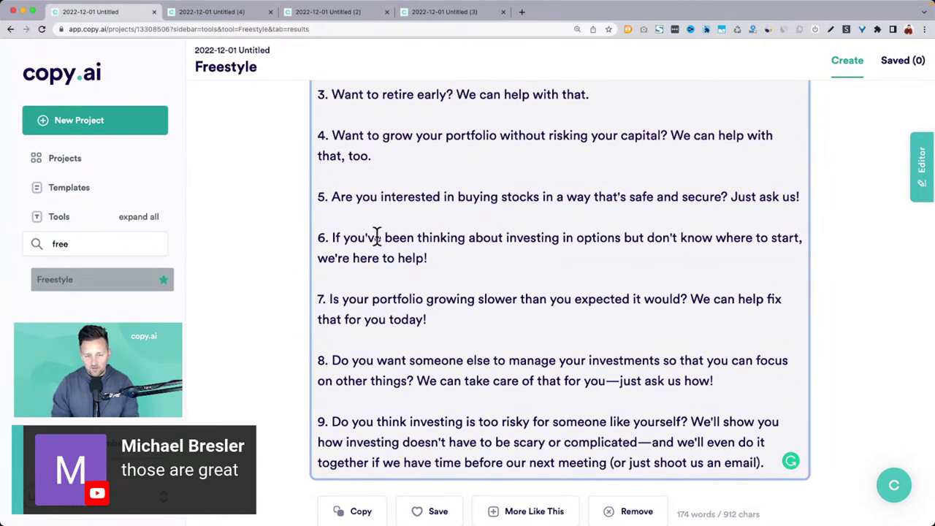
{"action": "scroll", "coordinate": [450, 259], "scroll_direction": "up", "scroll_amount": 1}
{"action": "scroll", "coordinate": [512, 248], "scroll_direction": "up", "scroll_amount": 1}
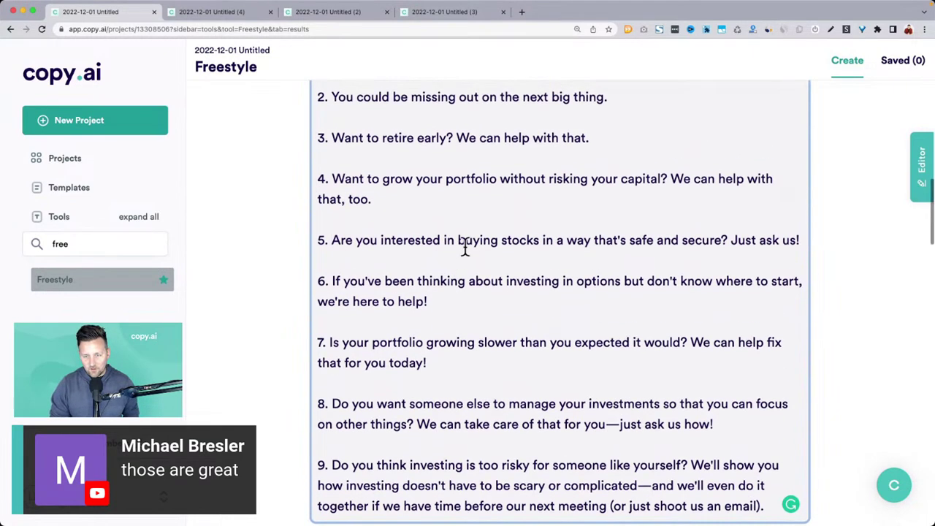
{"action": "scroll", "coordinate": [356, 187], "scroll_direction": "up", "scroll_amount": 8}
{"action": "scroll", "coordinate": [356, 186], "scroll_direction": "up", "scroll_amount": 5}
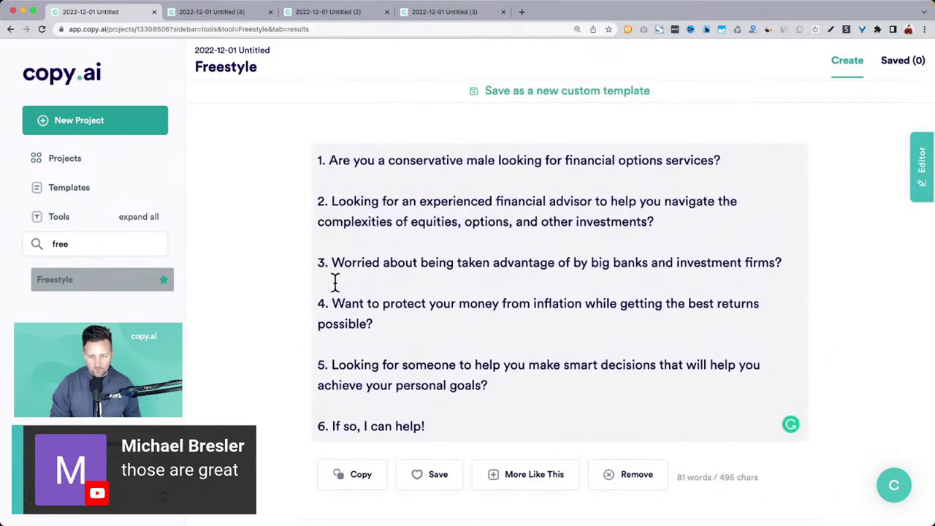
{"action": "left_click_drag", "start_coordinate": [333, 261], "coordinate": [776, 261]}
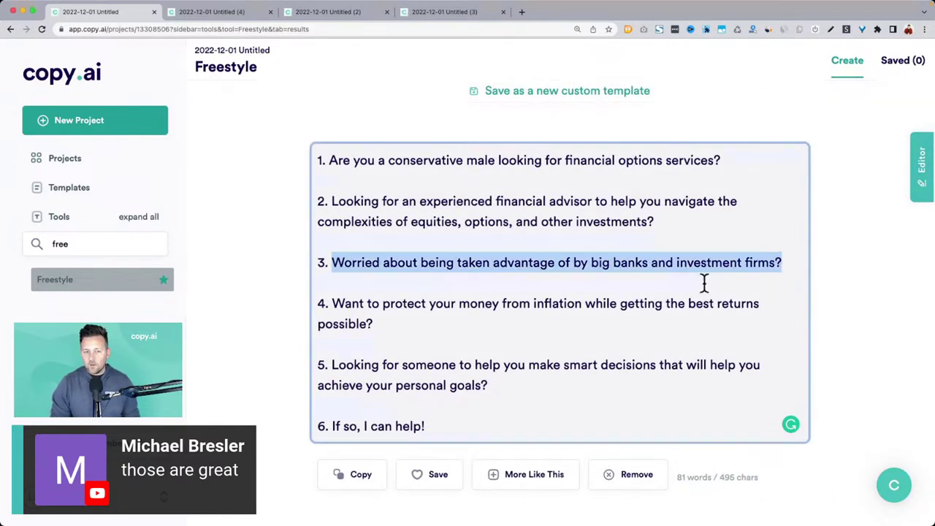
{"action": "key", "text": "super+c"}
Replace the description of what to create with "a social media post that help help my target audience and make me".
{"action": "scroll", "coordinate": [582, 271], "scroll_direction": "up", "scroll_amount": 10}
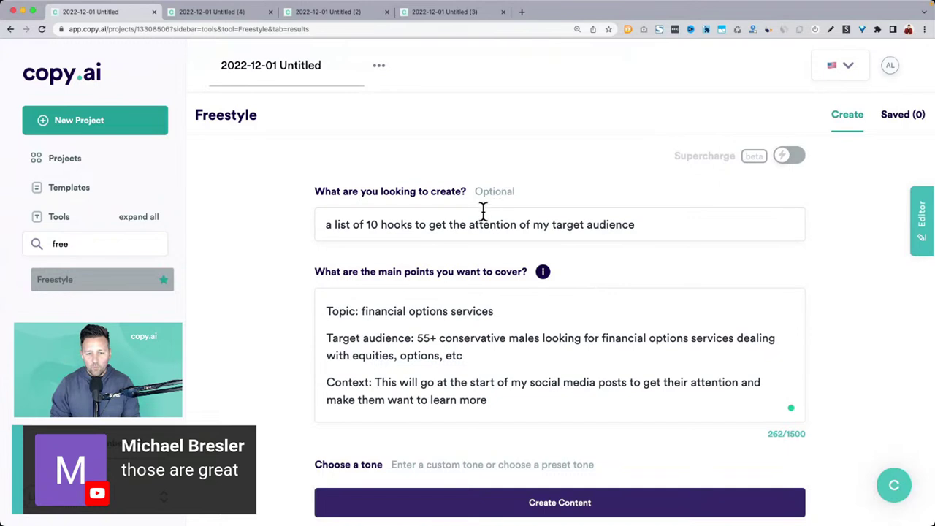
{"action": "left_click", "coordinate": [441, 222]}
{"action": "triple_click", "coordinate": [441, 222]}
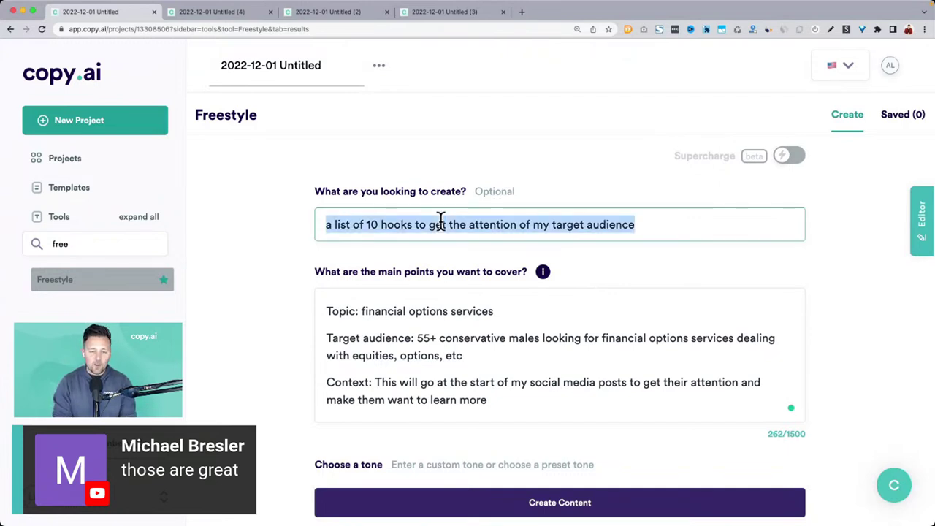
{"action": "type", "text": "a s"}
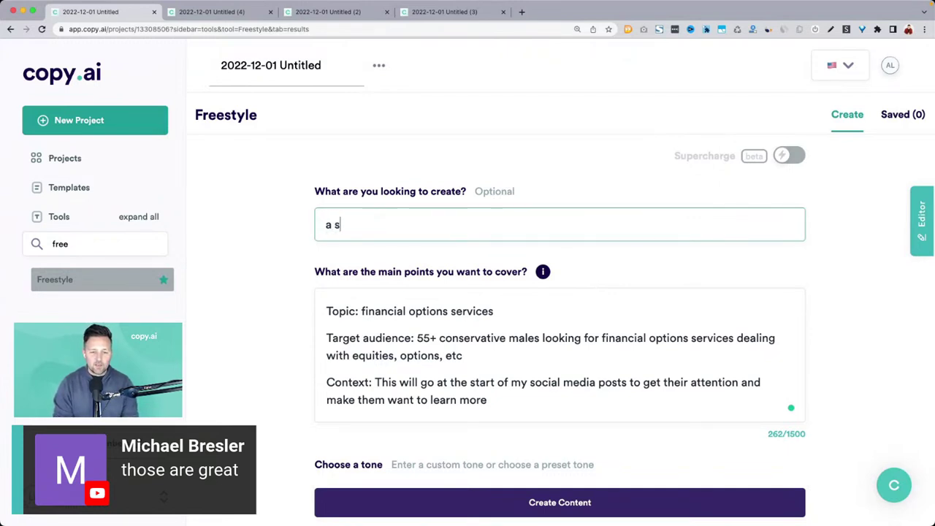
{"action": "type", "text": "ocial media post that help hem"}
{"action": "key", "text": "BackSpace"}
{"action": "type", "text": "lp my target auei"}
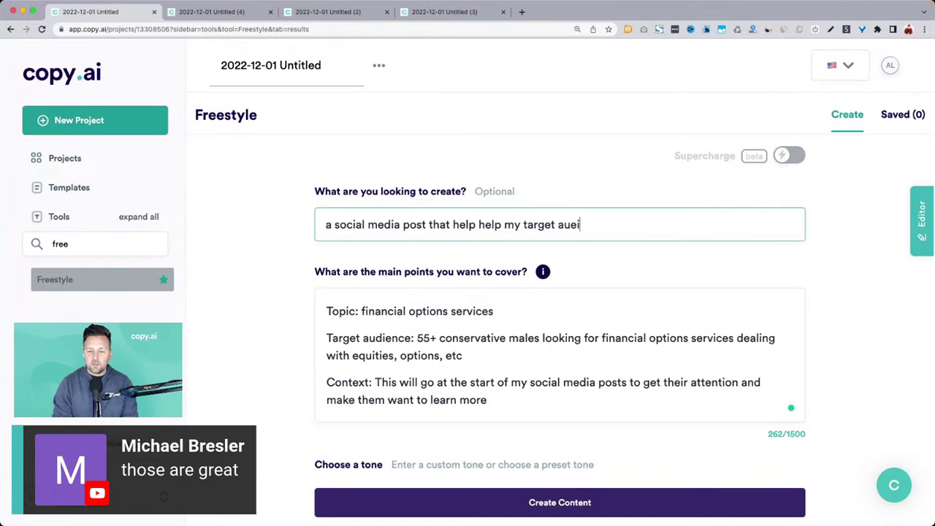
{"action": "key", "text": "BackSpace"}
{"action": "type", "text": "dience and "}
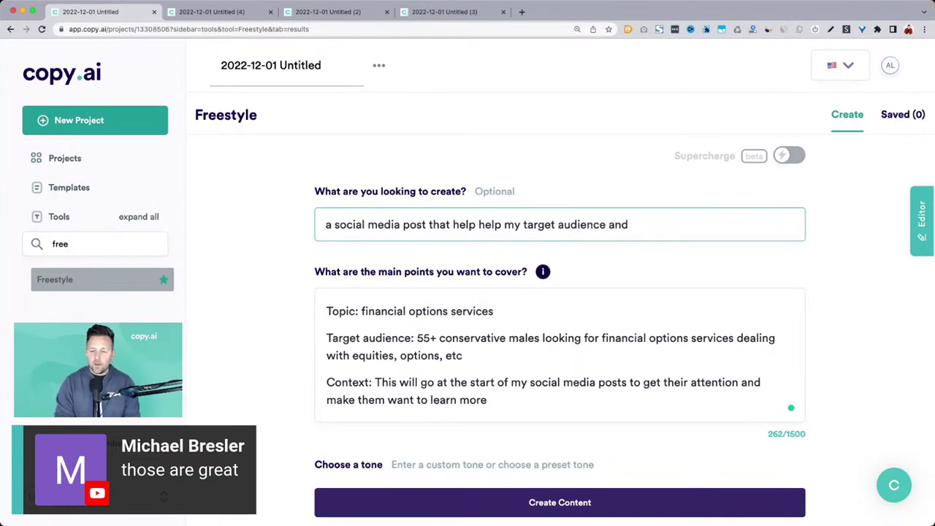
{"action": "type", "text": "make me l"}
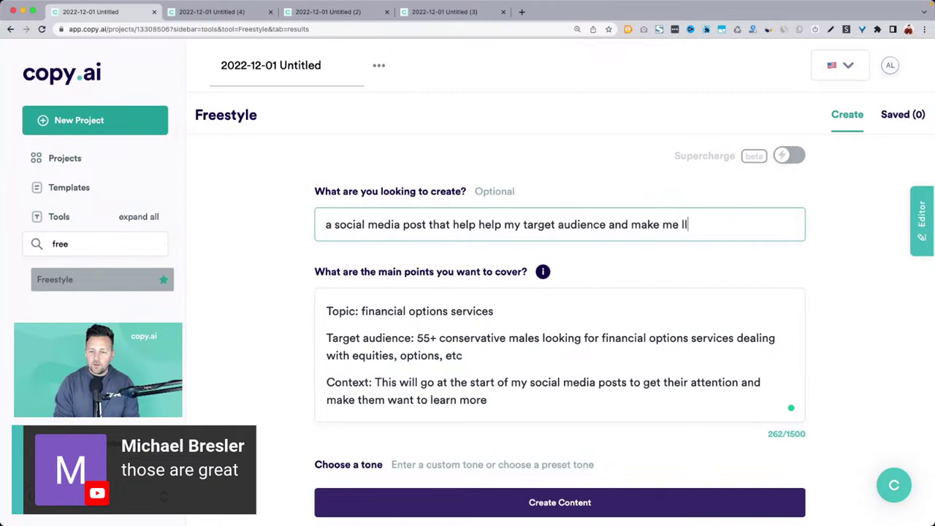
Finish the creation request with "look like a trusted expert" and replace the Context line with "Post title:" followed by the copied headline.
{"action": "type", "text": "ook like a trusted expert"}
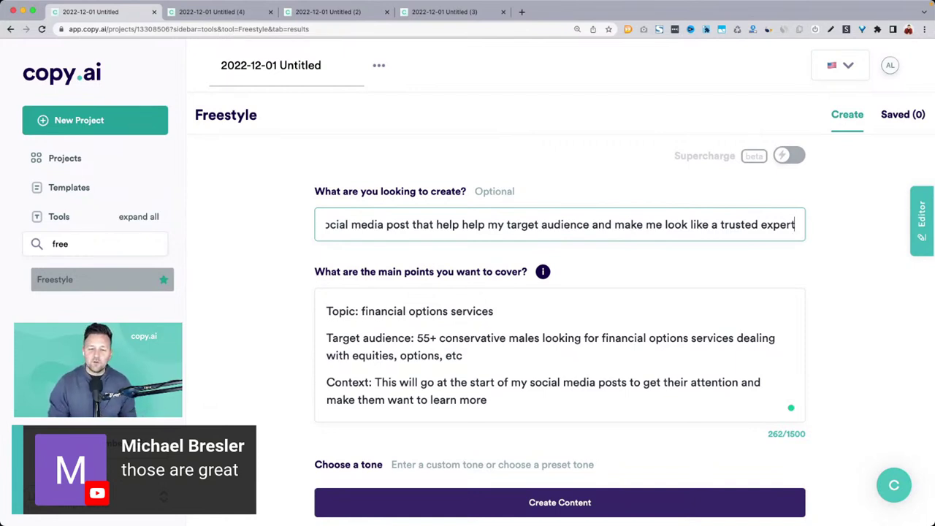
{"action": "left_click", "coordinate": [349, 339]}
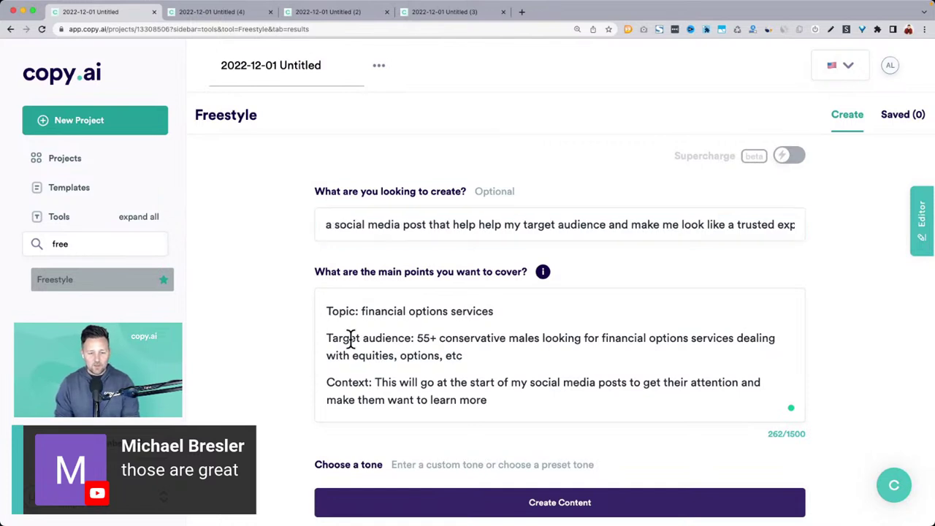
{"action": "triple_click", "coordinate": [374, 383]}
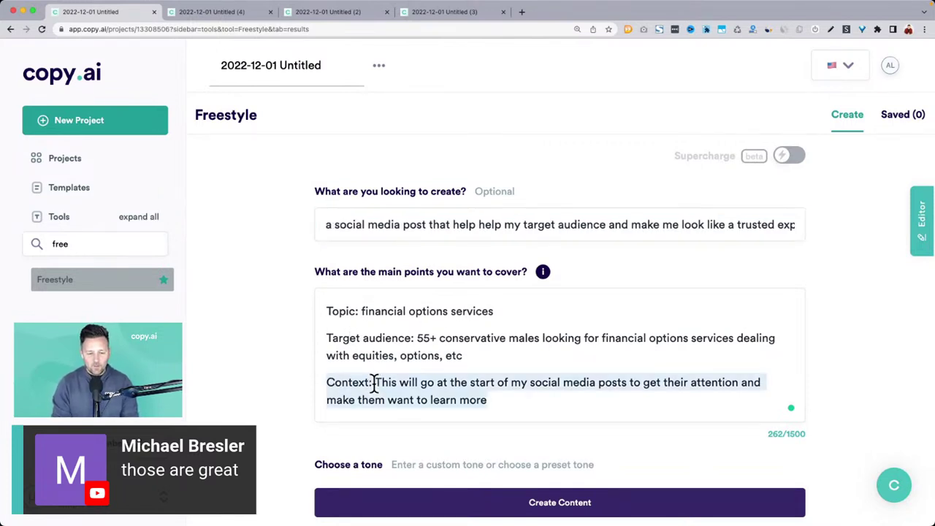
{"action": "type", "text": "Post"}
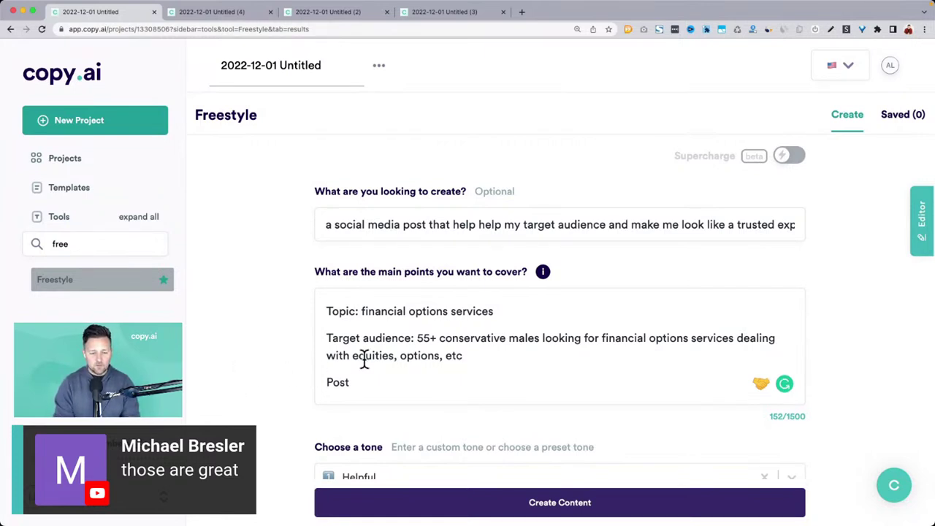
{"action": "type", "text": "title:"}
{"action": "key", "text": "super+v"}
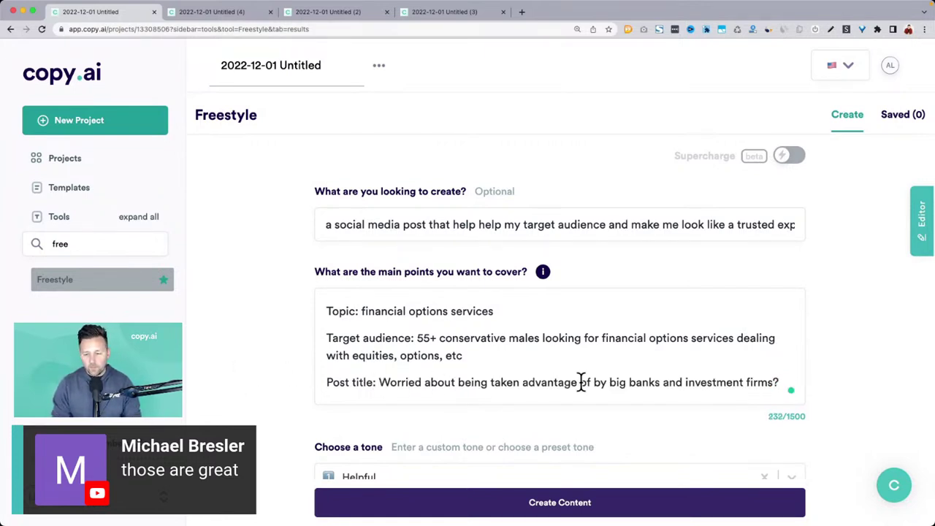
Generate social media posts from the updated request and main points, and review how the variations follow up the post title.
{"action": "scroll", "coordinate": [261, 388], "scroll_direction": "down", "scroll_amount": 2}
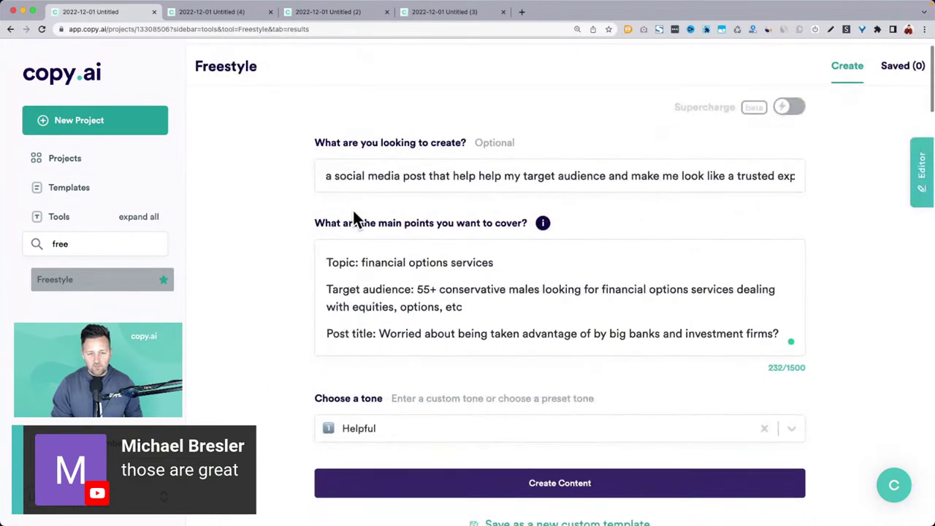
{"action": "left_click_drag", "start_coordinate": [326, 176], "coordinate": [582, 179]}
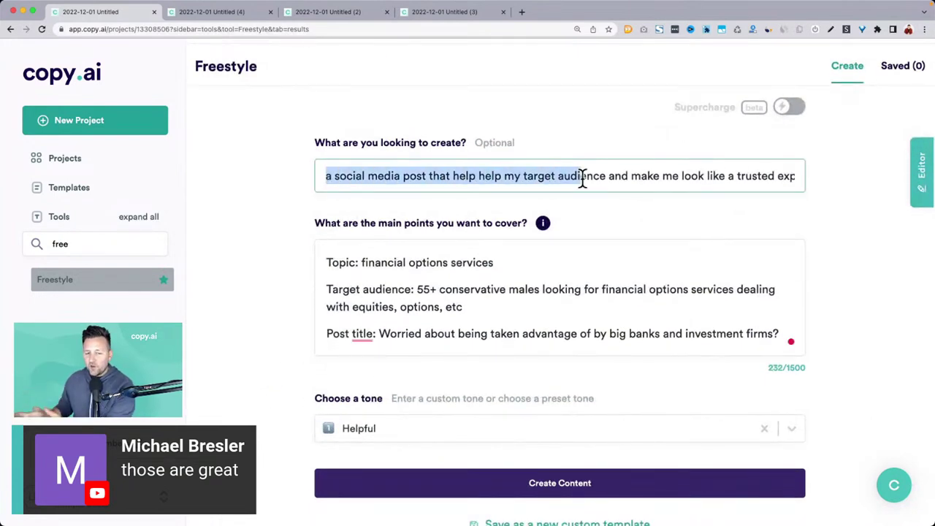
{"action": "left_click", "coordinate": [420, 469]}
{"action": "left_click_drag", "start_coordinate": [390, 334], "coordinate": [747, 343]}
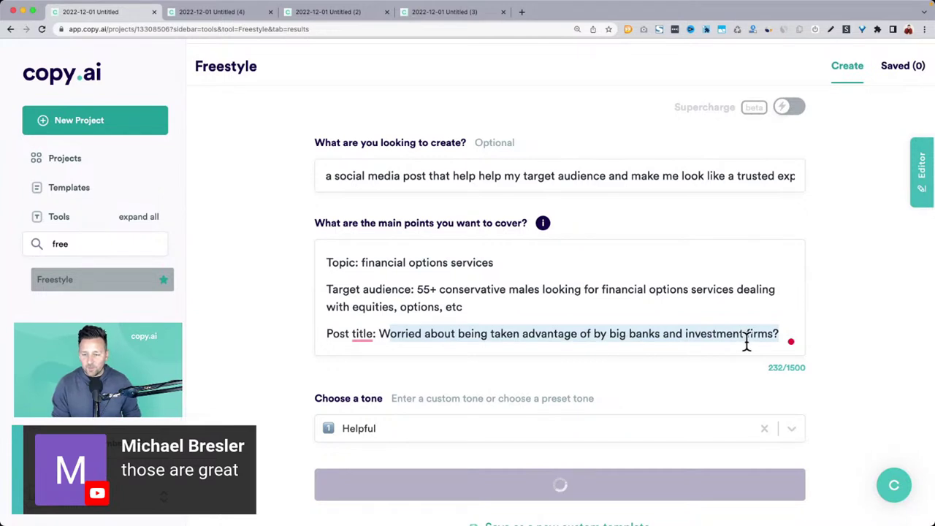
{"action": "left_click", "coordinate": [261, 319]}
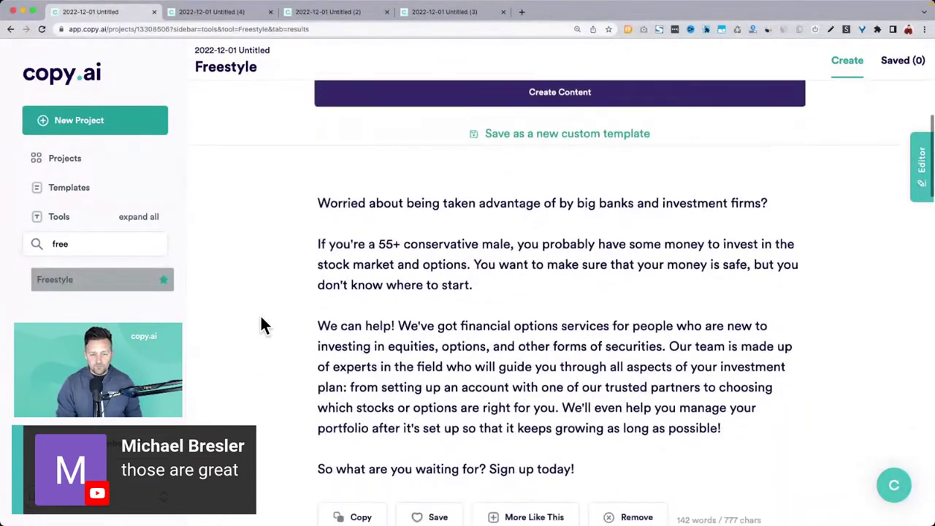
{"action": "left_click_drag", "start_coordinate": [510, 208], "coordinate": [301, 227]}
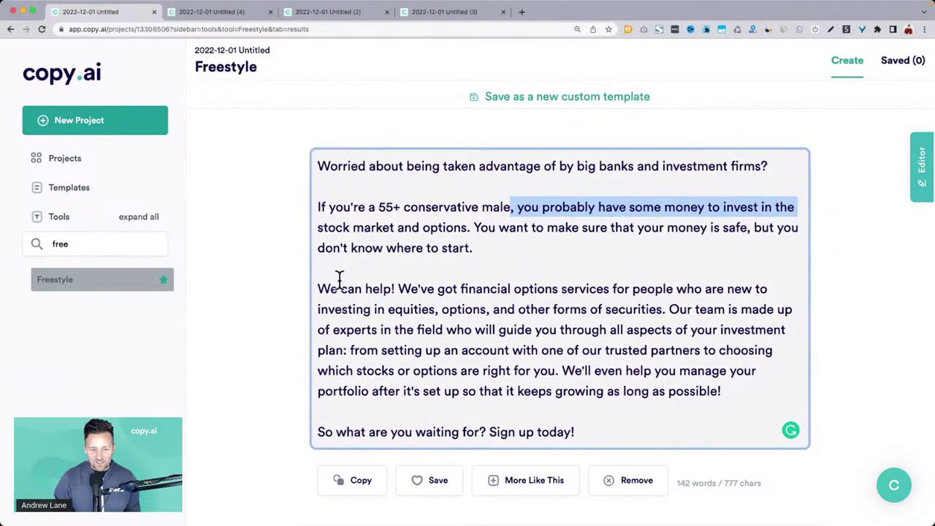
{"action": "scroll", "coordinate": [399, 289], "scroll_direction": "down", "scroll_amount": 10}
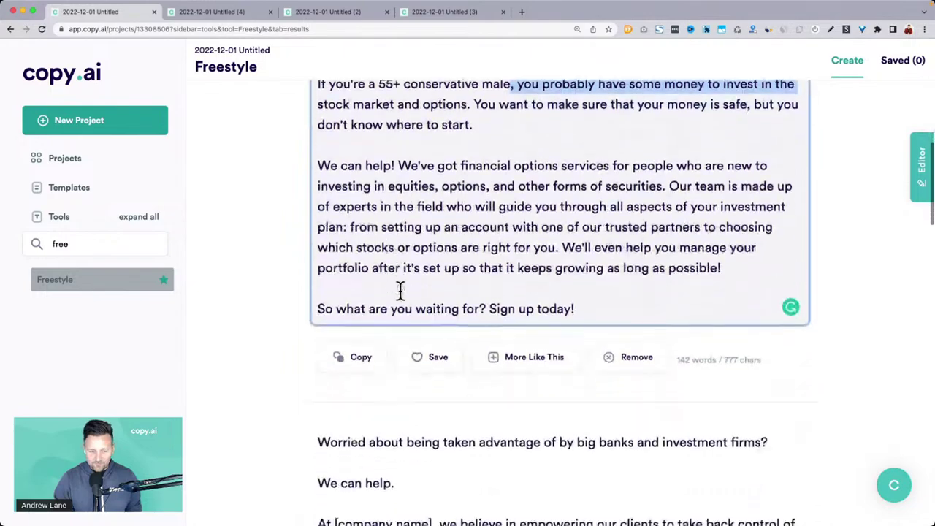
{"action": "scroll", "coordinate": [400, 289], "scroll_direction": "down", "scroll_amount": 10}
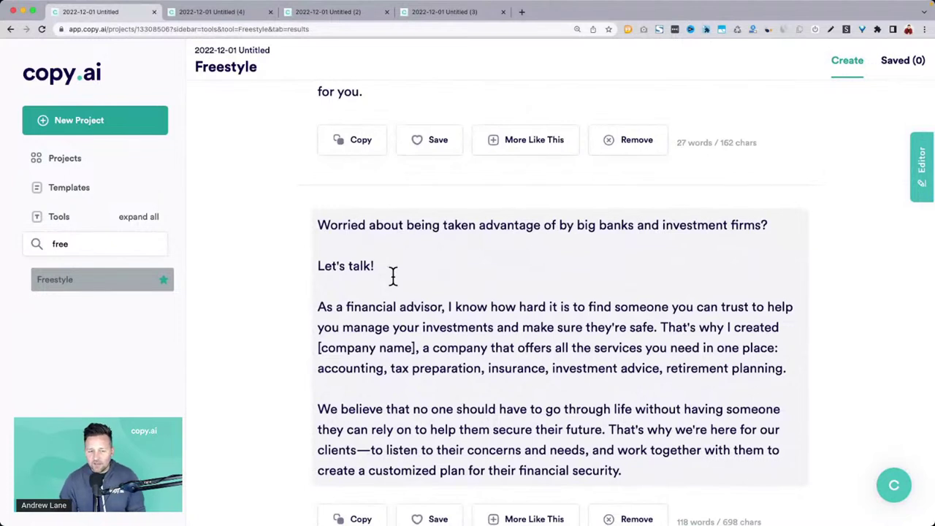
{"action": "left_click_drag", "start_coordinate": [320, 225], "coordinate": [431, 282]}
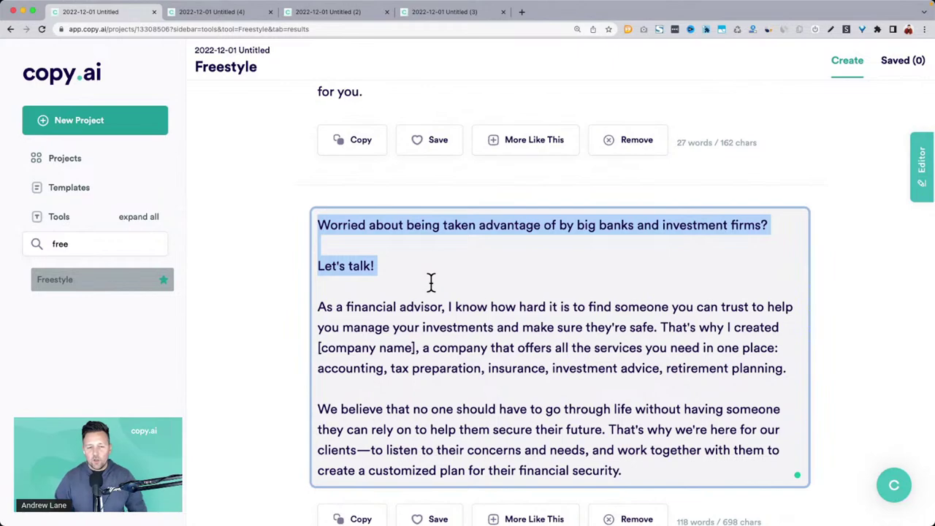
Delete the "Topic: financial options services" line from the main points.
{"action": "scroll", "coordinate": [431, 283], "scroll_direction": "up", "scroll_amount": 15}
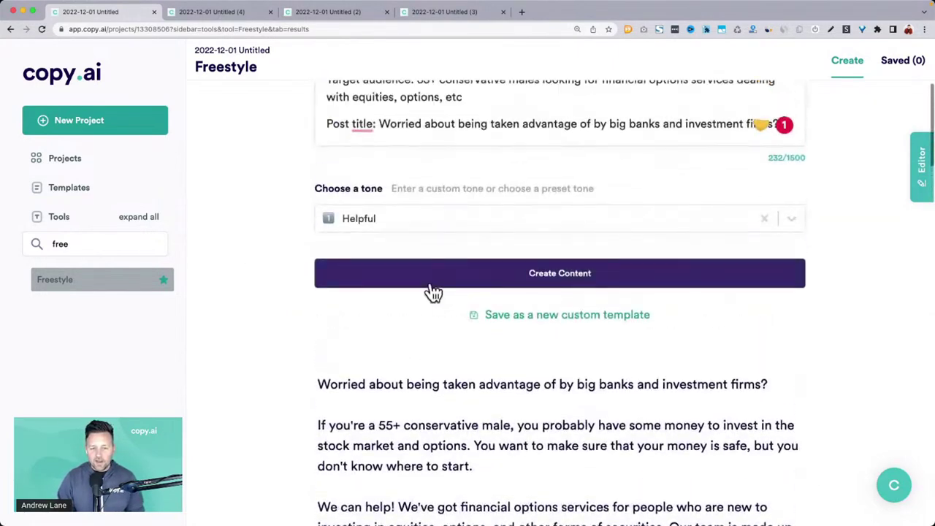
{"action": "scroll", "coordinate": [431, 285], "scroll_direction": "up", "scroll_amount": 5}
{"action": "triple_click", "coordinate": [354, 307]}
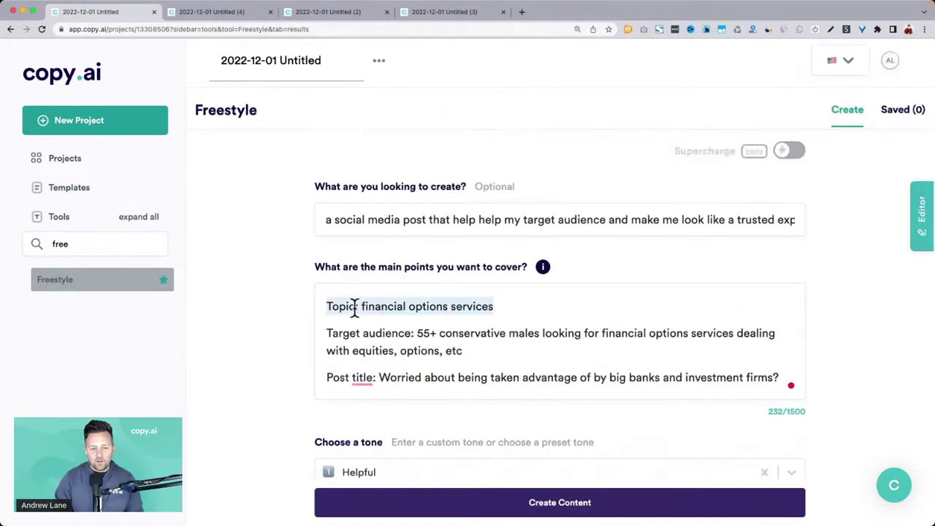
{"action": "left_click", "coordinate": [375, 307]}
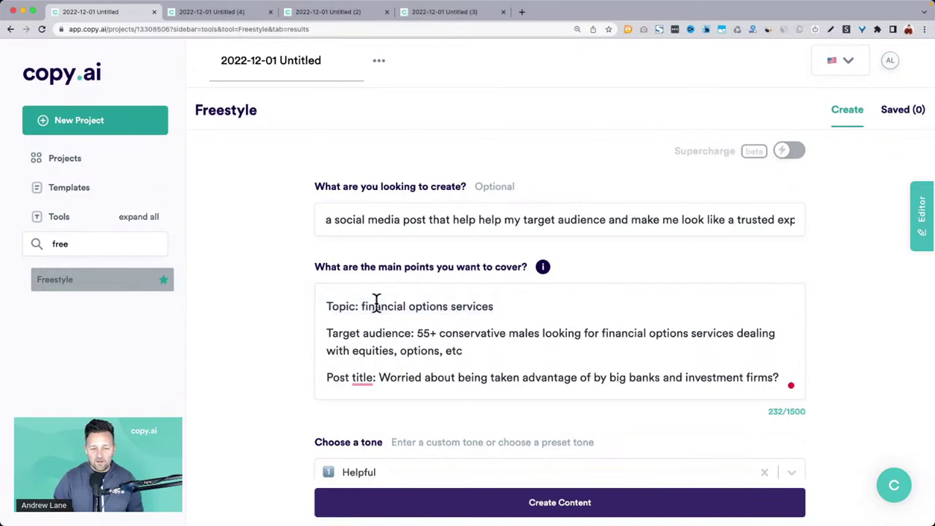
{"action": "left_click_drag", "start_coordinate": [361, 307], "coordinate": [606, 307]}
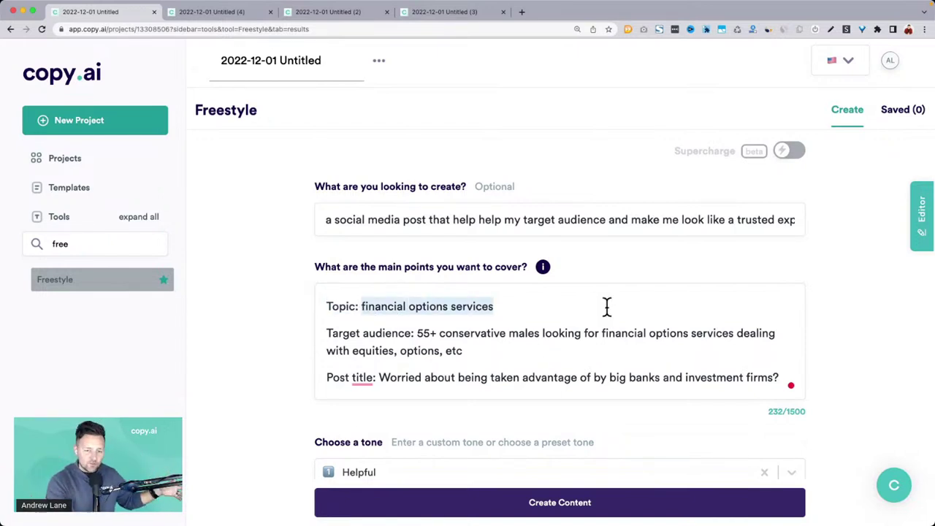
{"action": "key", "text": "Right"}
{"action": "key", "text": "shift+super+Left"}
{"action": "key", "text": "BackSpace"}
{"action": "key", "text": "Delete"}
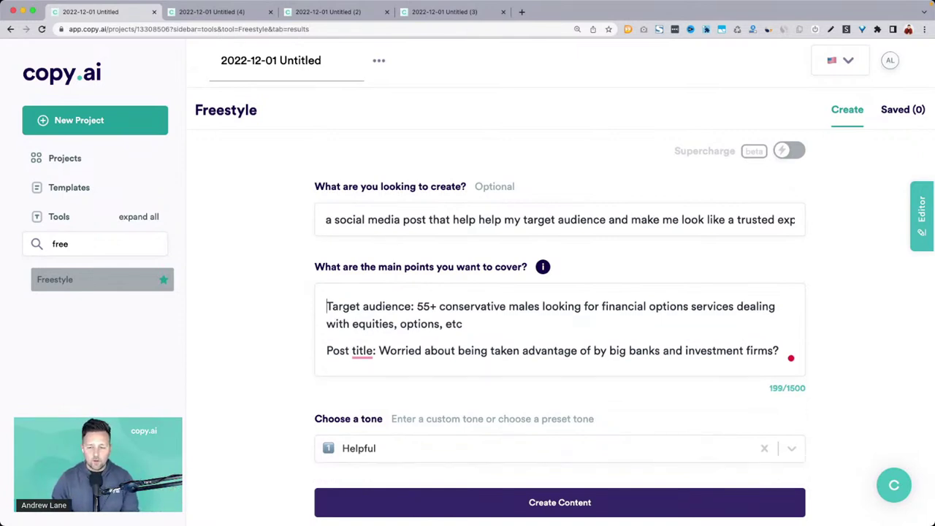
Replace "financial options services" with "information" in the target audience line and regenerate the content.
{"action": "key", "text": "Down"}
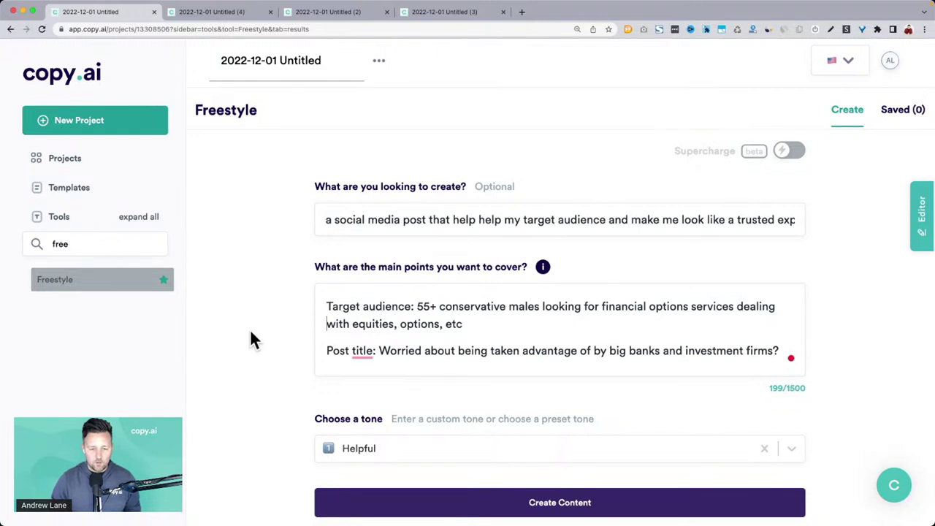
{"action": "scroll", "coordinate": [250, 338], "scroll_direction": "down", "scroll_amount": 3}
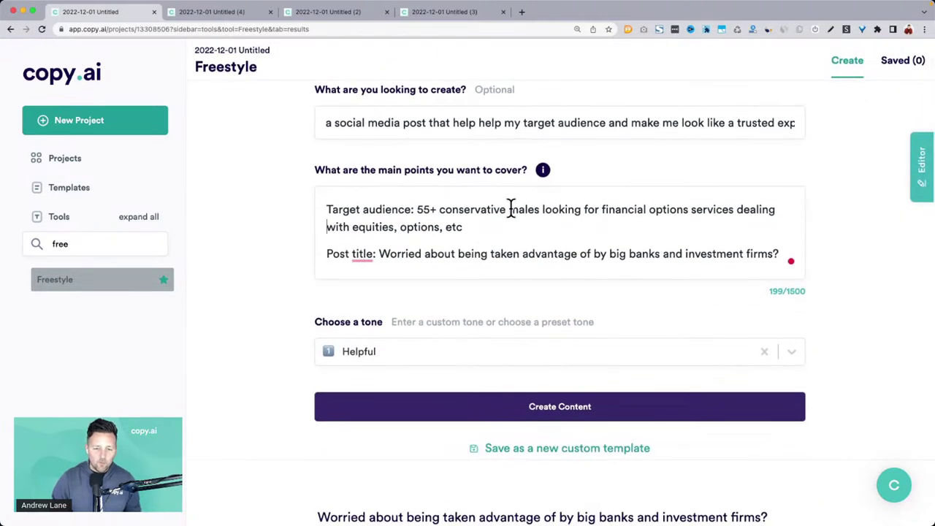
{"action": "left_click_drag", "start_coordinate": [511, 209], "coordinate": [547, 226]}
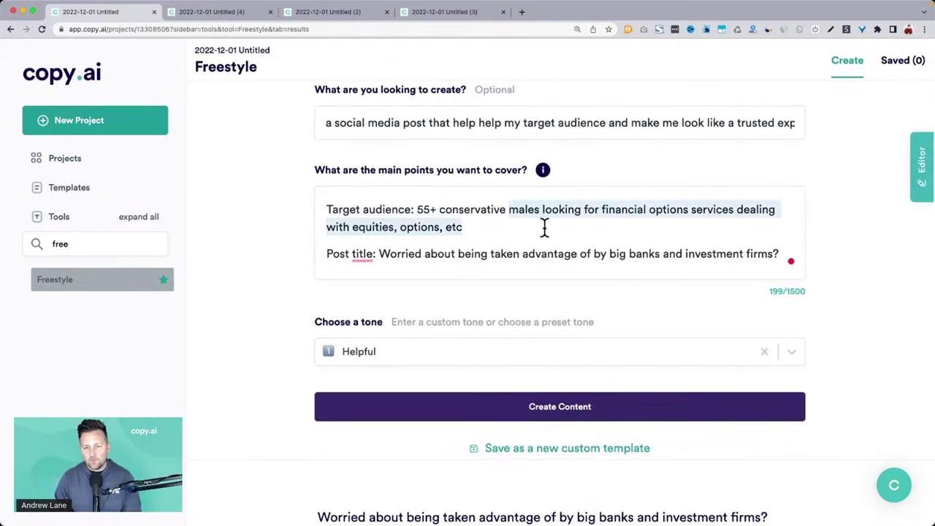
{"action": "left_click", "coordinate": [678, 249]}
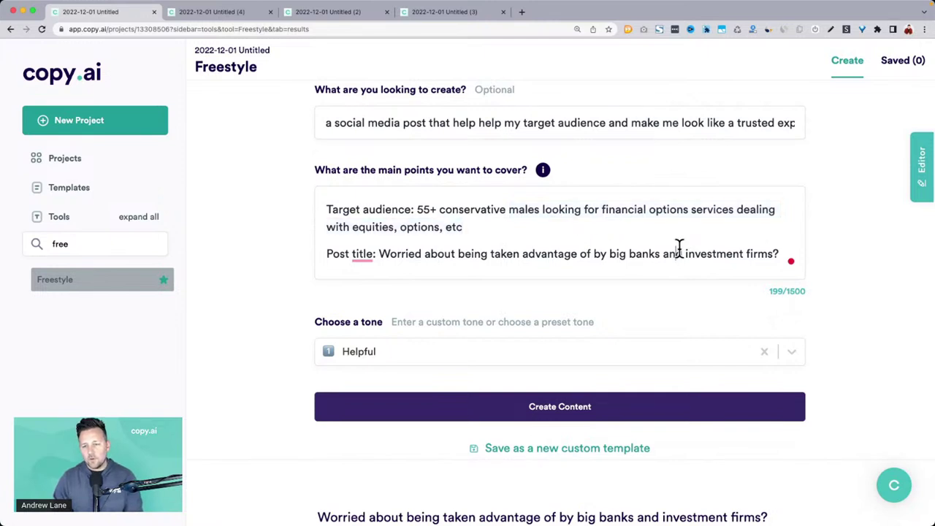
{"action": "left_click", "coordinate": [602, 210]}
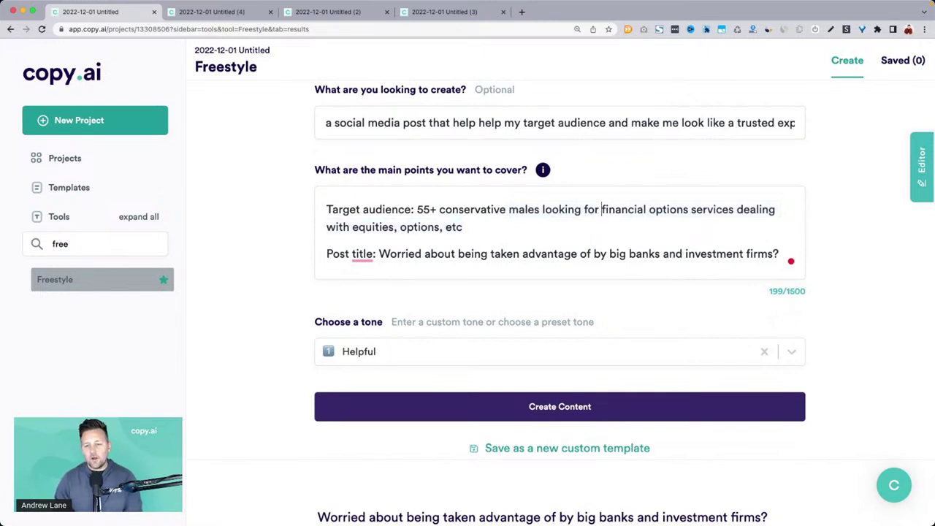
{"action": "left_click", "coordinate": [734, 210], "text": "shift"}
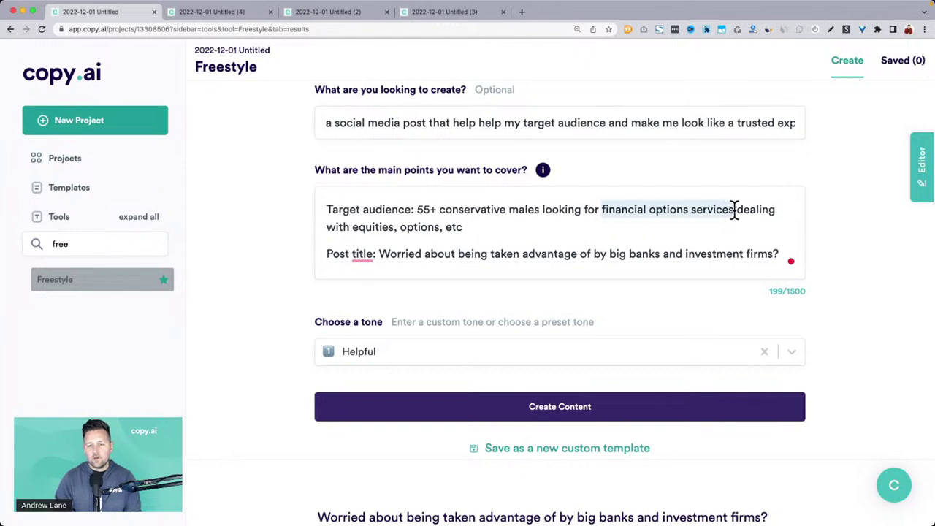
{"action": "type", "text": "information"}
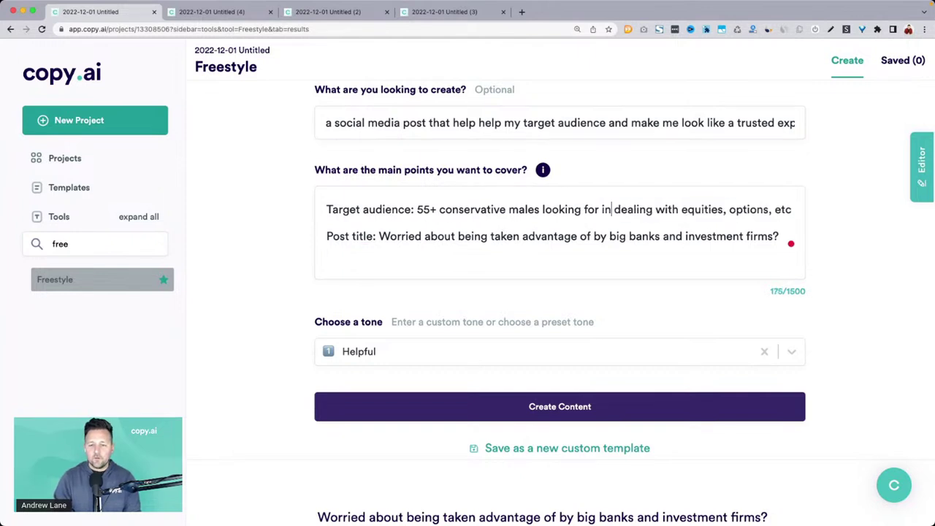
{"action": "key", "text": "BackSpace"}
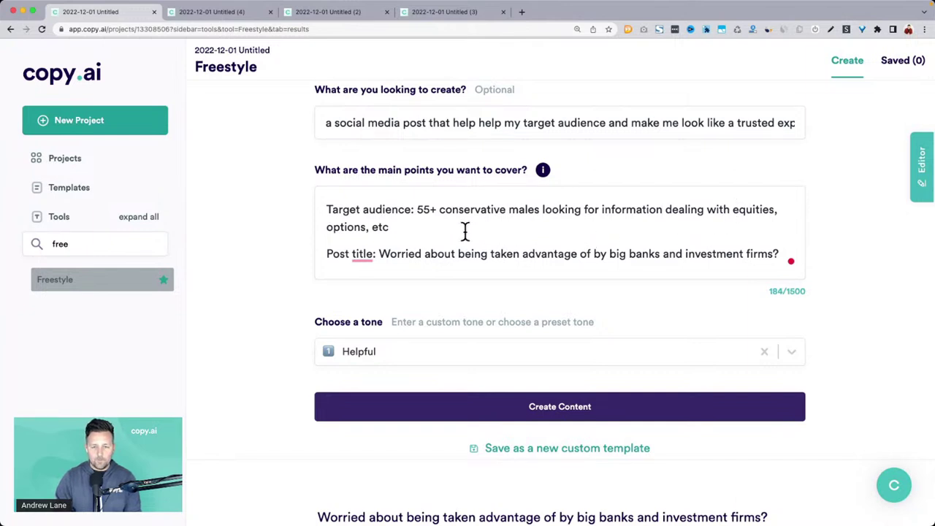
{"action": "left_click", "coordinate": [452, 408]}
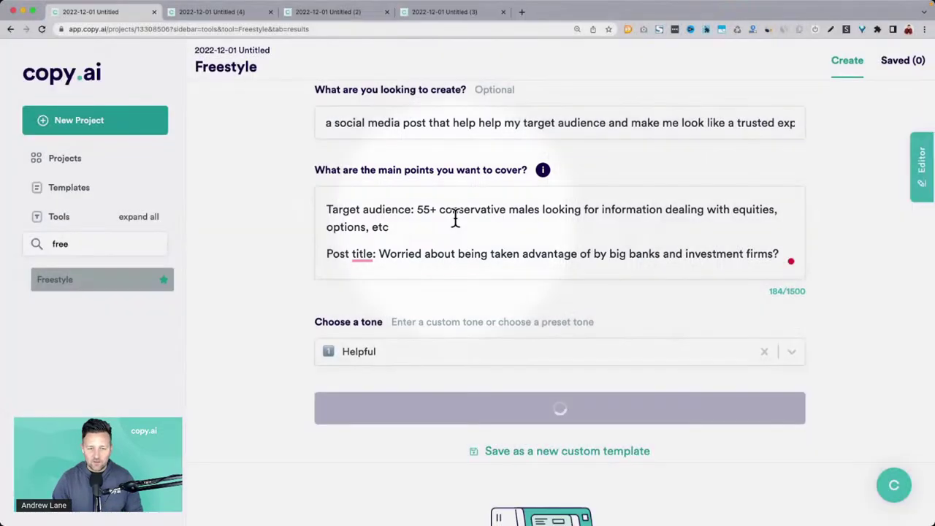
Examine the first three regenerated posts, including the financial exploitation statistic quoted in the third one.
{"action": "scroll", "coordinate": [273, 225], "scroll_direction": "down", "scroll_amount": 5}
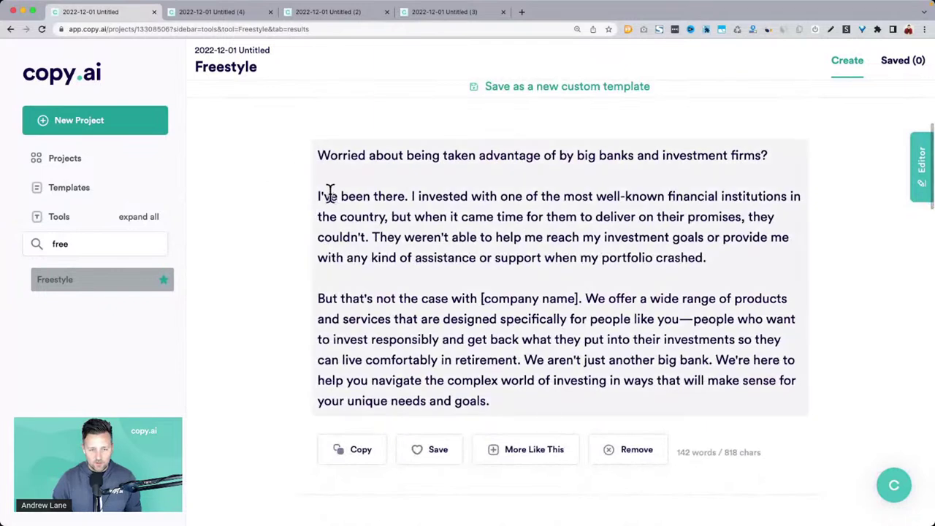
{"action": "left_click_drag", "start_coordinate": [320, 155], "coordinate": [530, 428]}
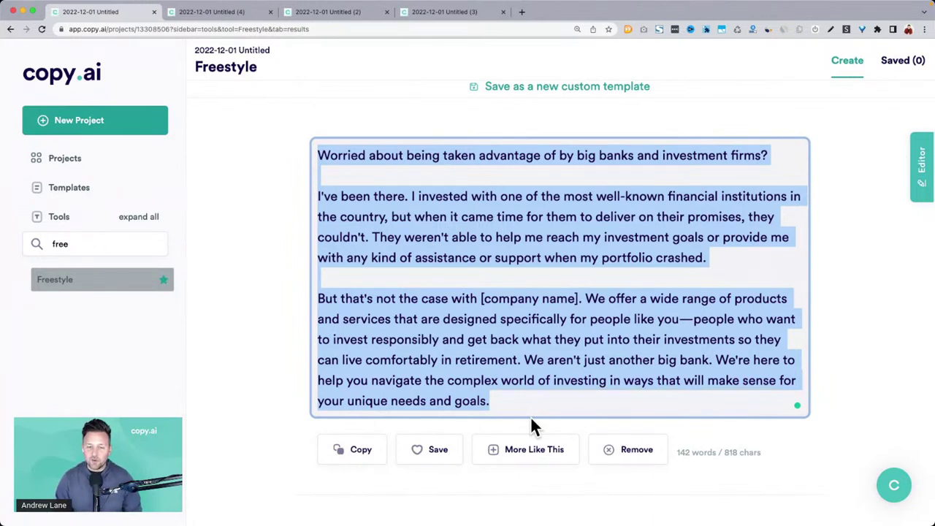
{"action": "left_click", "coordinate": [400, 185]}
{"action": "left_click_drag", "start_coordinate": [319, 196], "coordinate": [591, 404]}
{"action": "scroll", "coordinate": [591, 325], "scroll_direction": "down", "scroll_amount": 5}
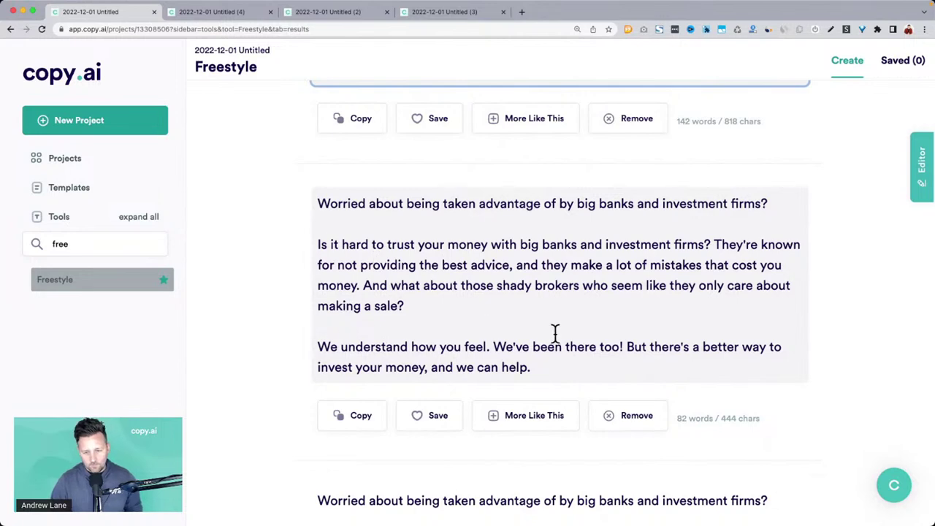
{"action": "left_click_drag", "start_coordinate": [547, 367], "coordinate": [320, 202]}
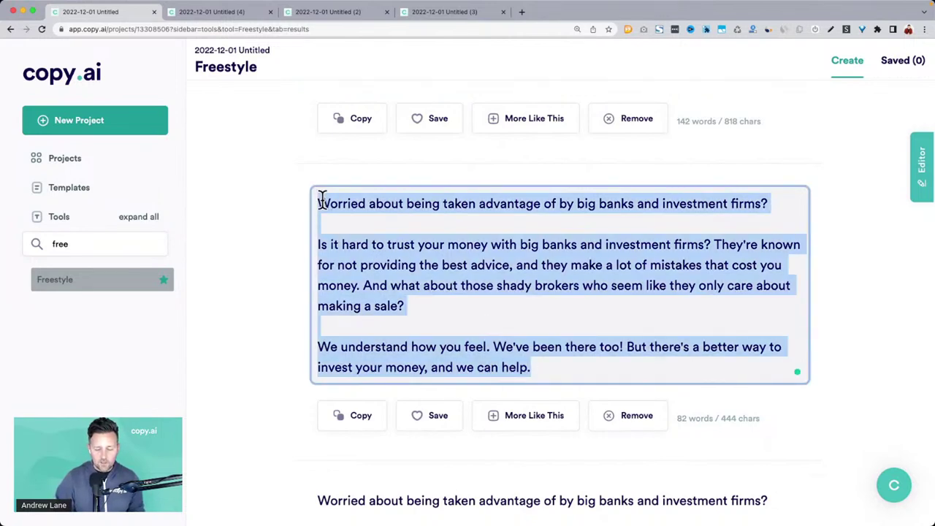
{"action": "scroll", "coordinate": [529, 264], "scroll_direction": "down", "scroll_amount": 5}
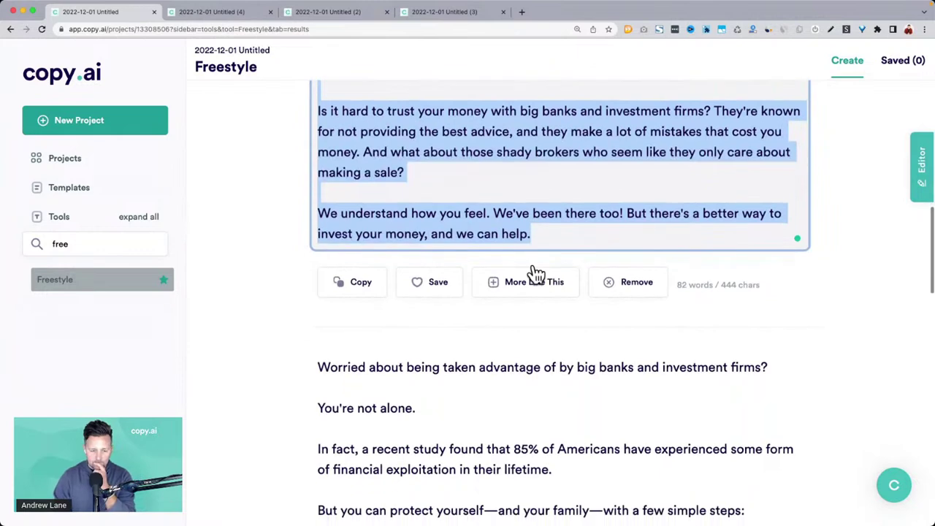
{"action": "scroll", "coordinate": [534, 264], "scroll_direction": "down", "scroll_amount": 3}
{"action": "left_click", "coordinate": [453, 263]}
{"action": "triple_click", "coordinate": [453, 262]}
{"action": "left_click", "coordinate": [539, 256]}
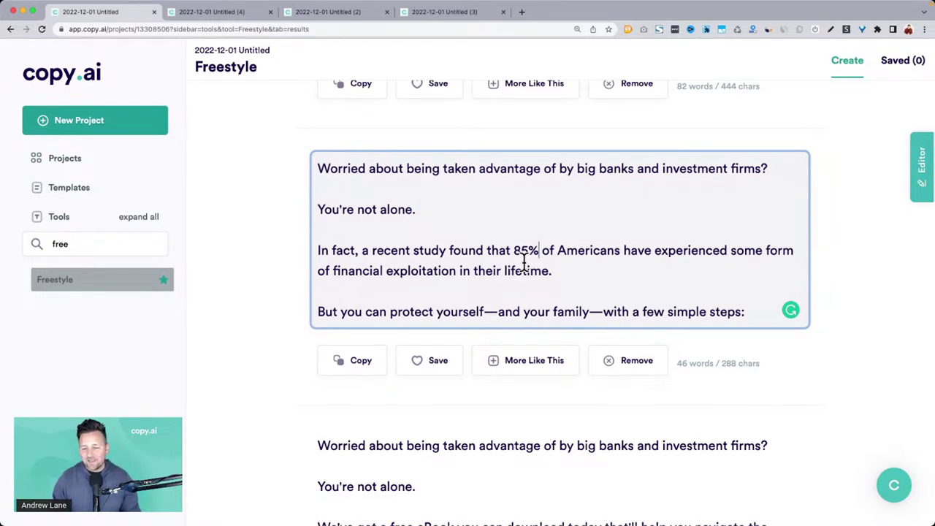
{"action": "left_click_drag", "start_coordinate": [514, 251], "coordinate": [544, 252]}
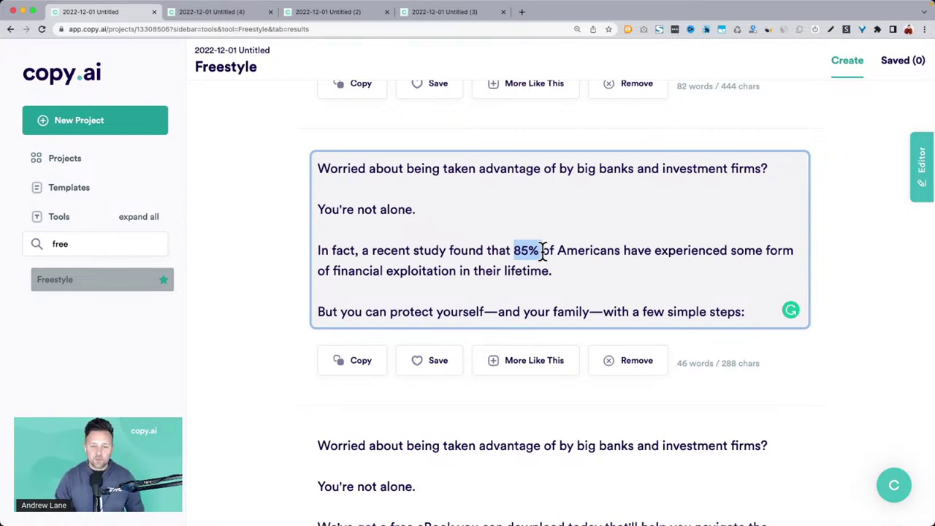
{"action": "left_click", "coordinate": [543, 252]}
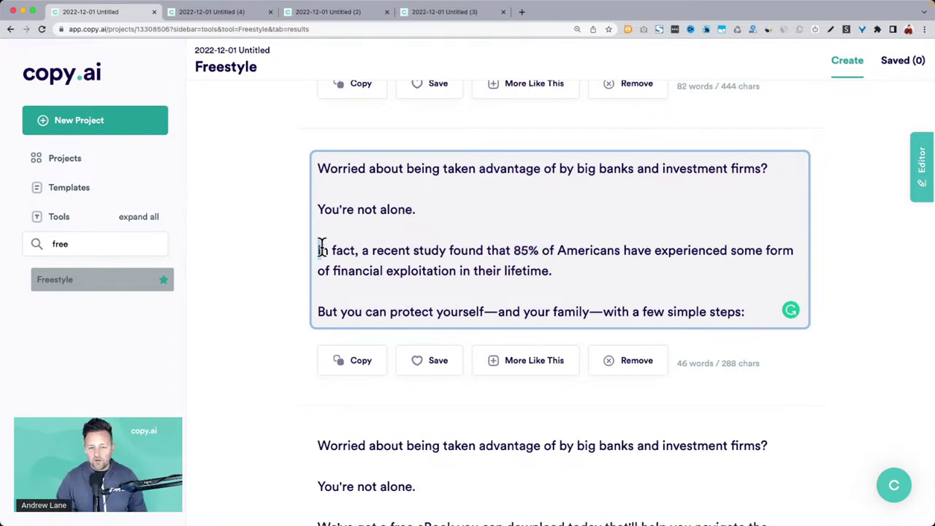
Examine the financial exploitation statistic and the average American savings claim in the generated posts against their opening question.
{"action": "left_click_drag", "start_coordinate": [319, 250], "coordinate": [623, 270]}
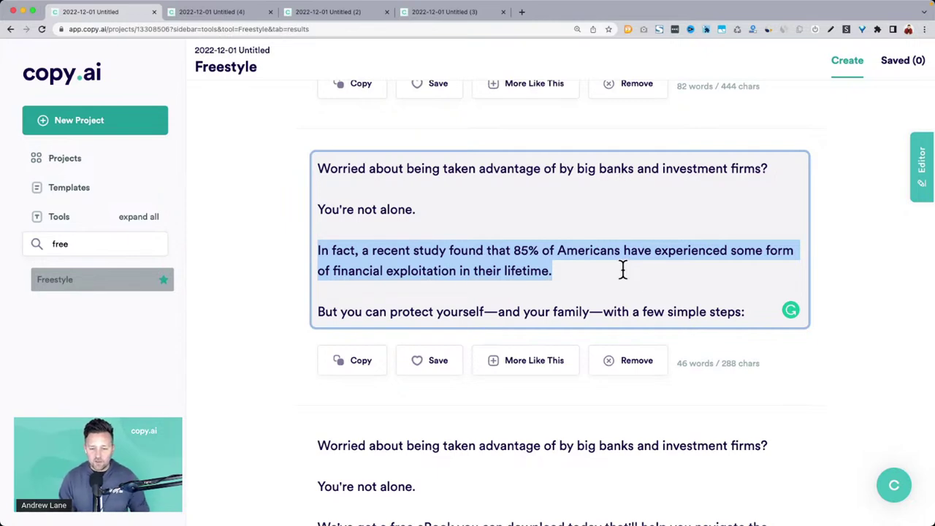
{"action": "scroll", "coordinate": [622, 269], "scroll_direction": "down", "scroll_amount": 5}
{"action": "scroll", "coordinate": [623, 268], "scroll_direction": "down", "scroll_amount": 10}
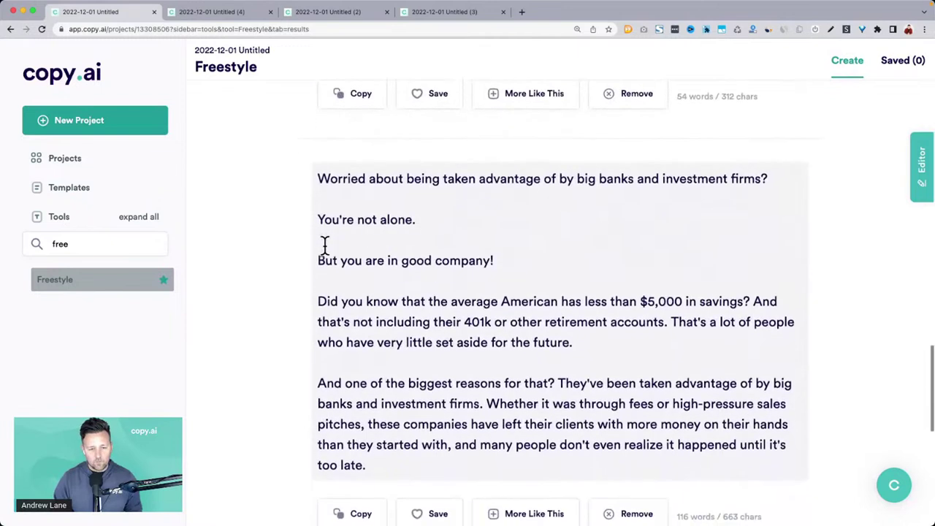
{"action": "left_click", "coordinate": [594, 286]}
{"action": "left_click_drag", "start_coordinate": [588, 286], "coordinate": [745, 286]}
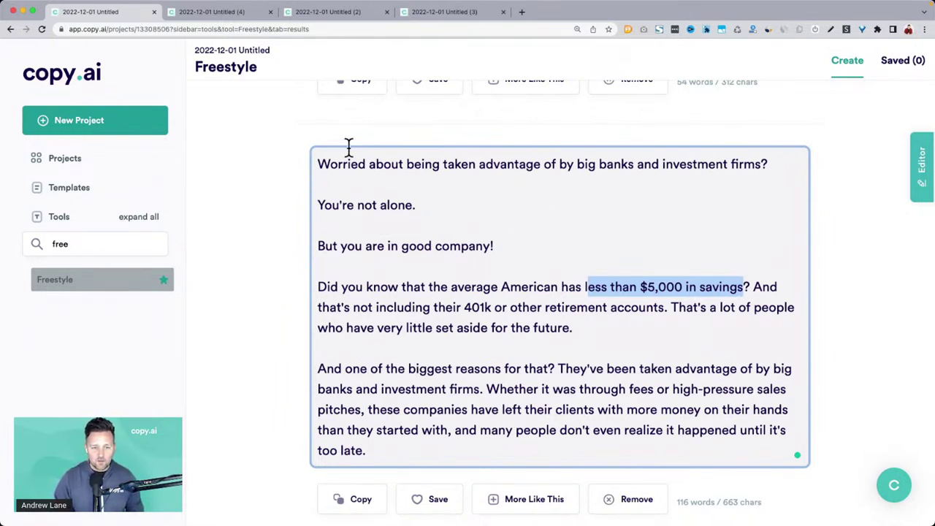
{"action": "left_click_drag", "start_coordinate": [318, 163], "coordinate": [795, 171]}
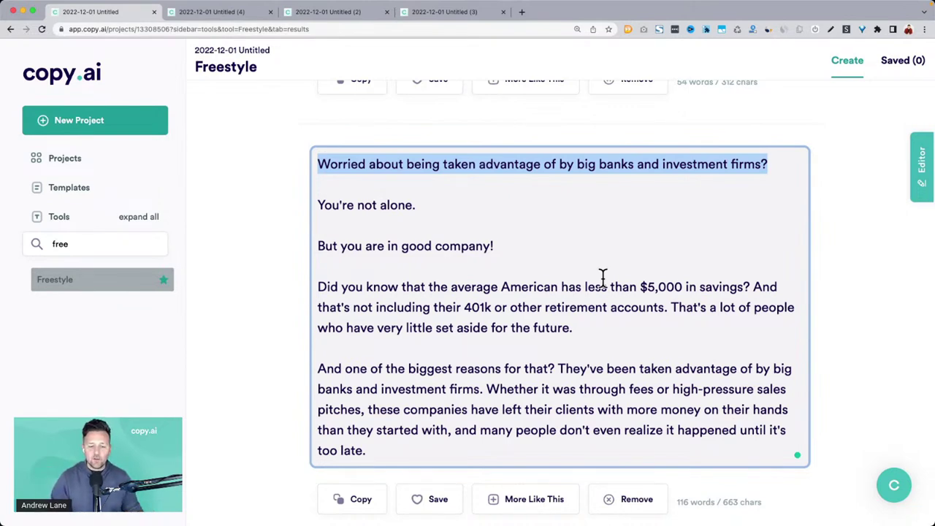
{"action": "scroll", "coordinate": [603, 278], "scroll_direction": "down", "scroll_amount": 3}
{"action": "scroll", "coordinate": [603, 278], "scroll_direction": "up", "scroll_amount": 2}
{"action": "scroll", "coordinate": [603, 278], "scroll_direction": "up", "scroll_amount": 3}
Switch to the reference browser window and open the "How To Write A Hook" article at its list of hook-building tools.
{"action": "left_click", "coordinate": [528, 222]}
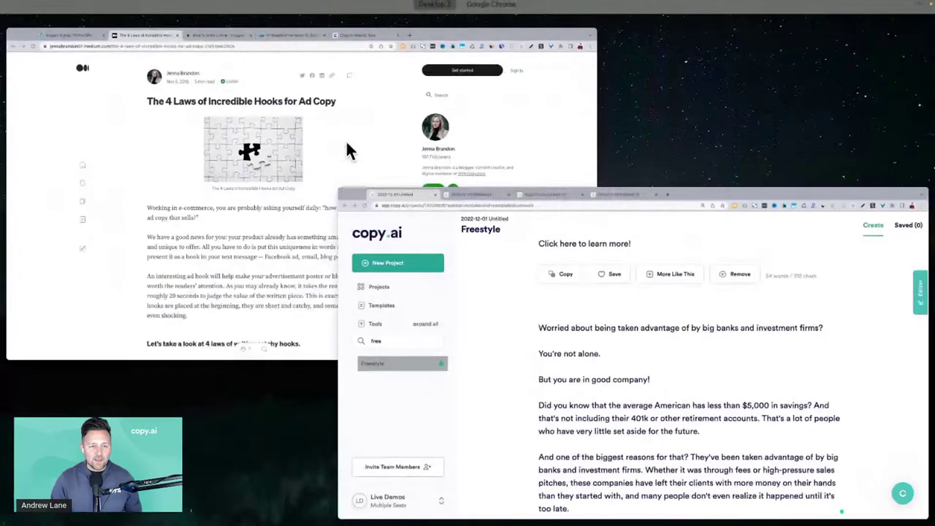
{"action": "left_click", "coordinate": [223, 100]}
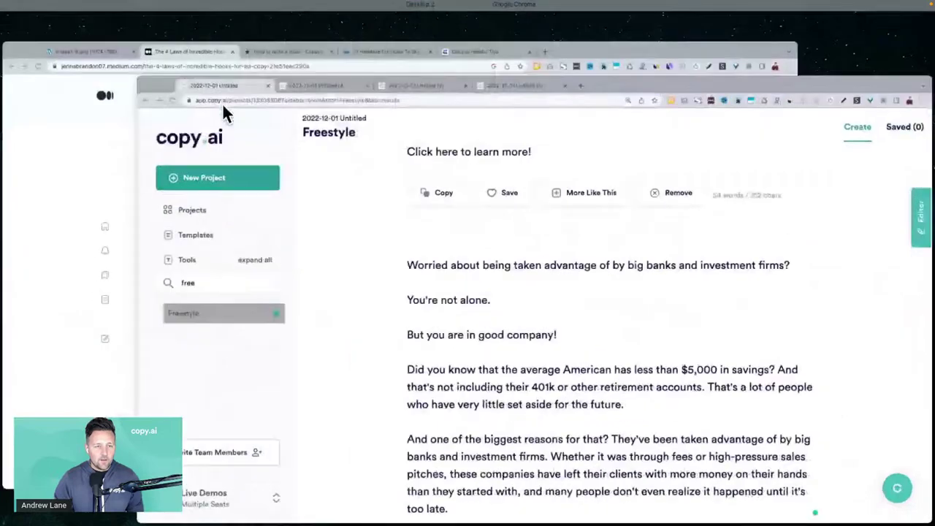
{"action": "key", "text": "ctrl+Up"}
{"action": "left_click", "coordinate": [303, 225]}
{"action": "left_click", "coordinate": [324, 10]}
{"action": "scroll", "coordinate": [407, 382], "scroll_direction": "up", "scroll_amount": 2}
{"action": "scroll", "coordinate": [407, 381], "scroll_direction": "down", "scroll_amount": 8}
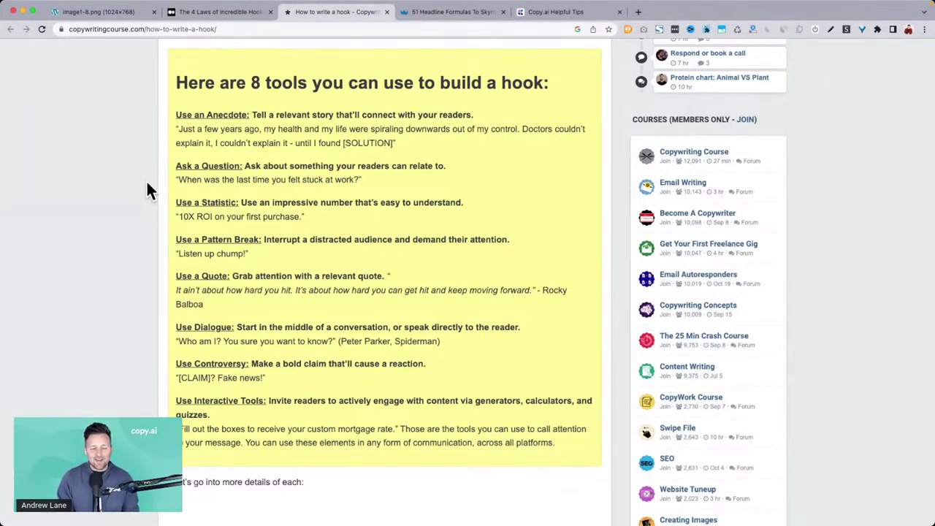
Read the article's introduction on what a great hook does, down to the "8 tools you can use to build a hook" list.
{"action": "scroll", "coordinate": [146, 182], "scroll_direction": "up", "scroll_amount": 7}
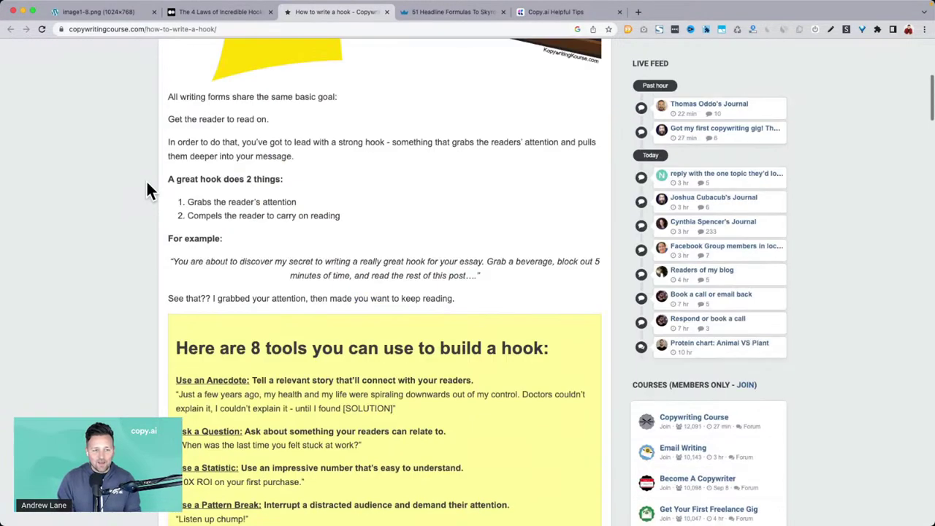
{"action": "scroll", "coordinate": [146, 187], "scroll_direction": "up", "scroll_amount": 3}
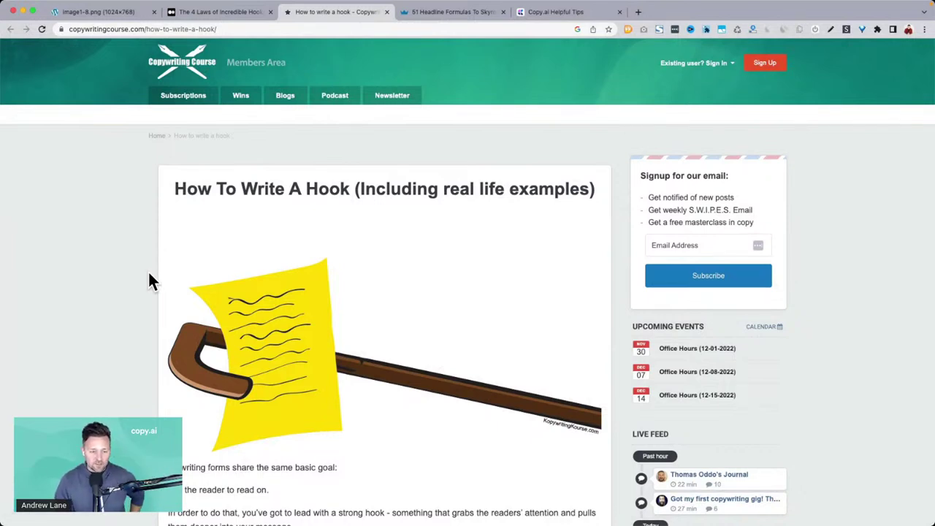
{"action": "scroll", "coordinate": [149, 279], "scroll_direction": "down", "scroll_amount": 5}
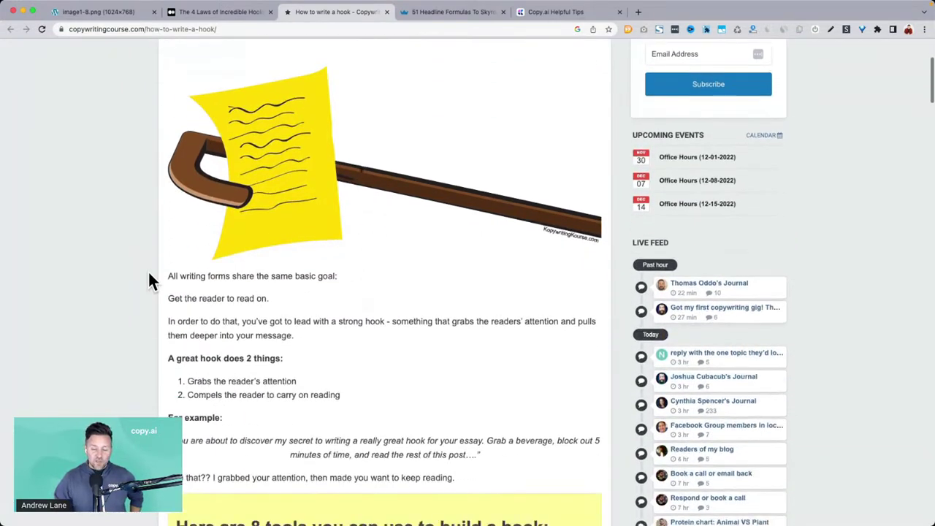
{"action": "scroll", "coordinate": [149, 277], "scroll_direction": "down", "scroll_amount": 2}
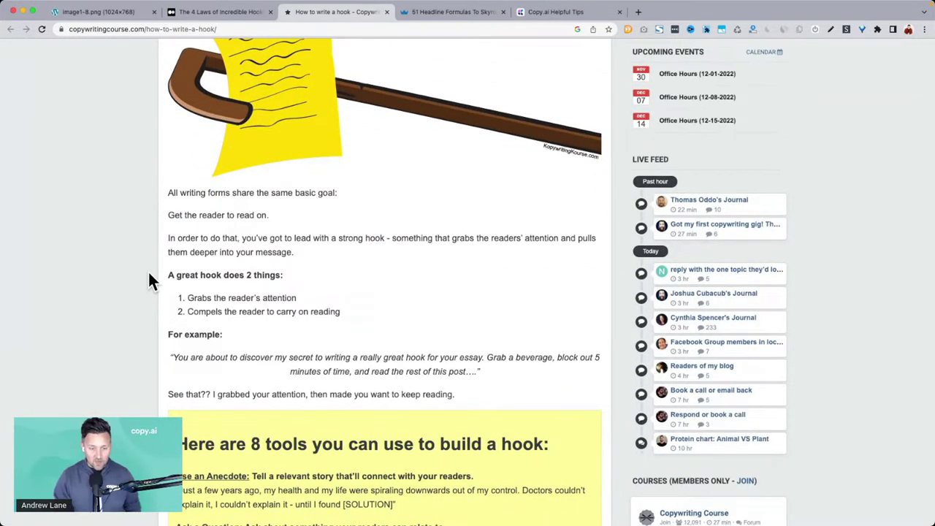
{"action": "scroll", "coordinate": [149, 280], "scroll_direction": "down", "scroll_amount": 8}
{"action": "scroll", "coordinate": [149, 276], "scroll_direction": "down", "scroll_amount": 1}
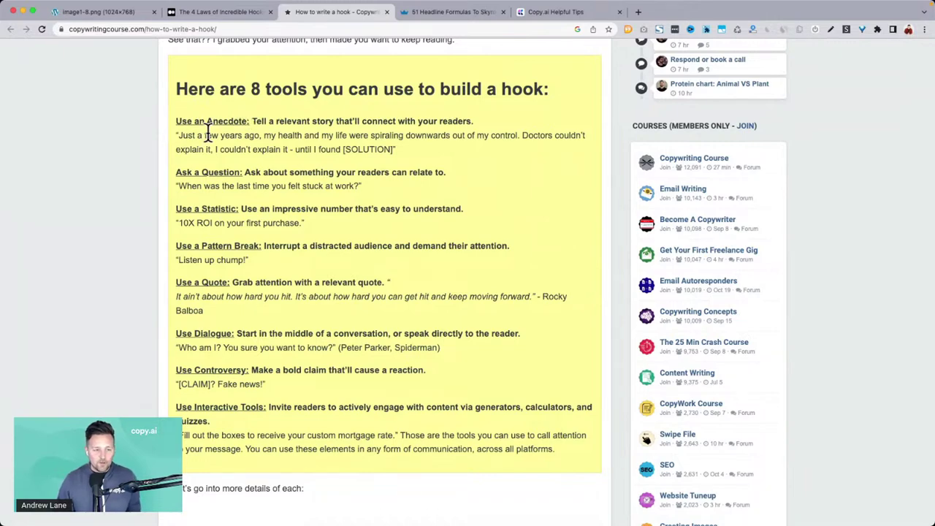
Enlarge the hook tools list and examine the example quoted under "Use an Anecdote".
{"action": "scroll", "coordinate": [209, 139], "scroll_direction": "up", "scroll_amount": 5}
{"action": "scroll", "coordinate": [209, 141], "scroll_direction": "down", "scroll_amount": 2}
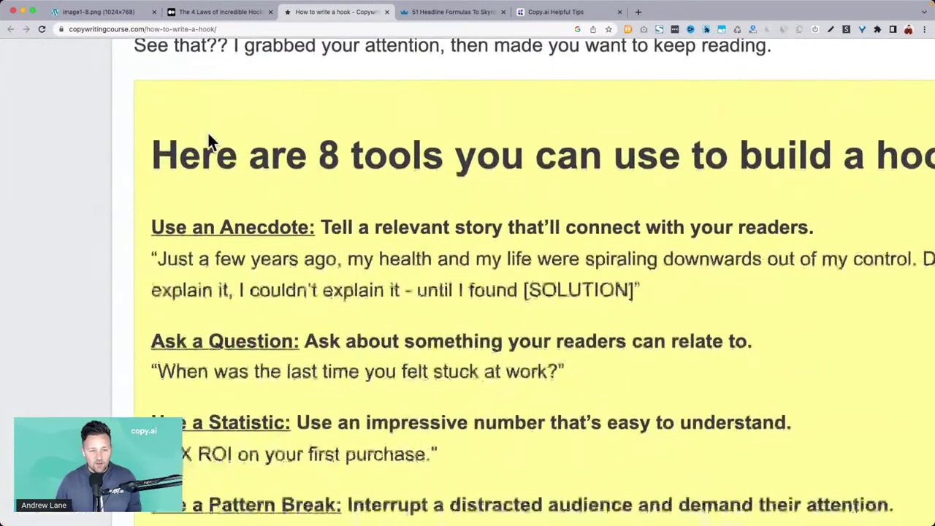
{"action": "scroll", "coordinate": [209, 141], "scroll_direction": "right", "scroll_amount": 1}
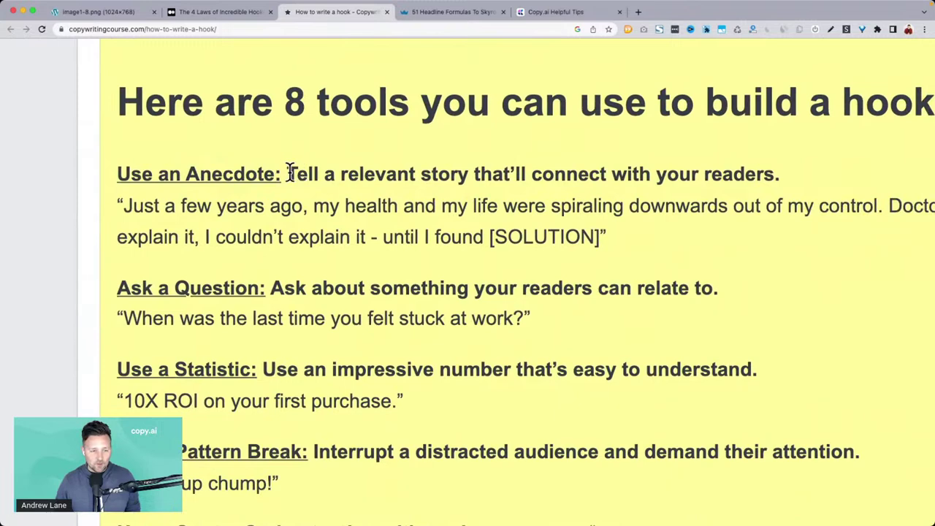
{"action": "scroll", "coordinate": [288, 173], "scroll_direction": "right", "scroll_amount": 1}
{"action": "left_click_drag", "start_coordinate": [89, 206], "coordinate": [841, 205]}
{"action": "scroll", "coordinate": [842, 205], "scroll_direction": "right", "scroll_amount": 1}
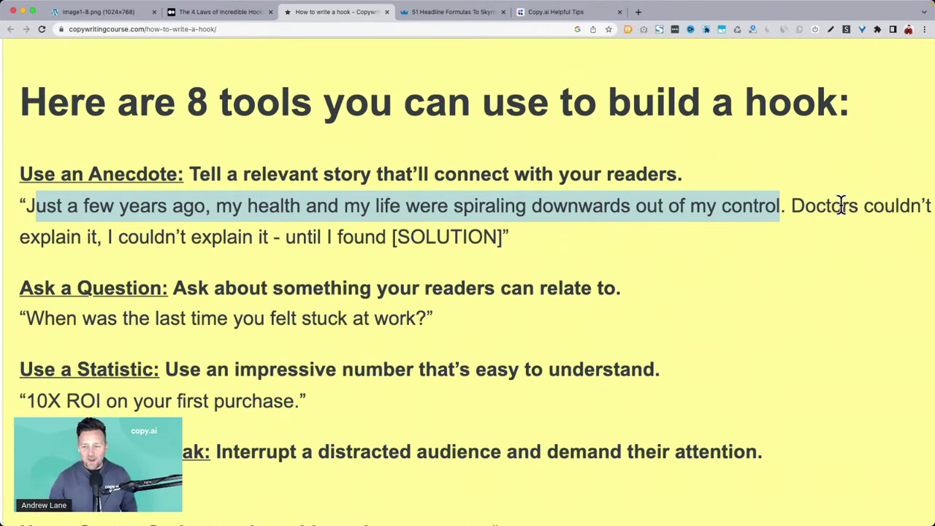
{"action": "scroll", "coordinate": [808, 205], "scroll_direction": "right", "scroll_amount": 1}
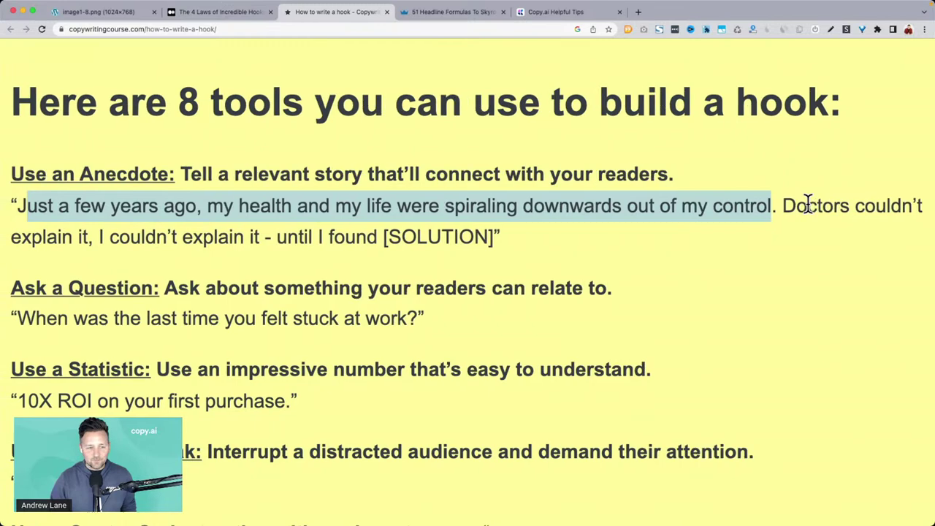
{"action": "scroll", "coordinate": [808, 204], "scroll_direction": "down", "scroll_amount": 3}
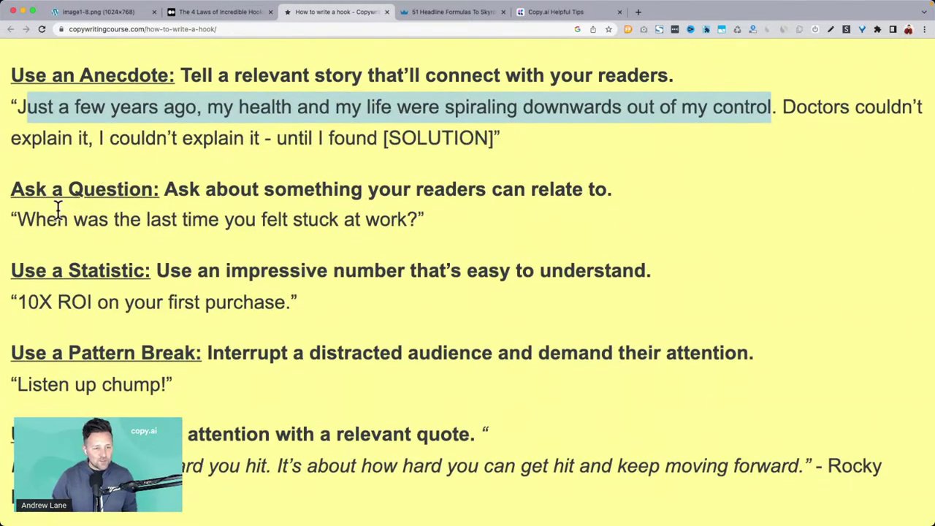
Examine the example hooks for asking a question and using a statistic, pattern break, quote and dialogue.
{"action": "left_click_drag", "start_coordinate": [18, 221], "coordinate": [417, 220]}
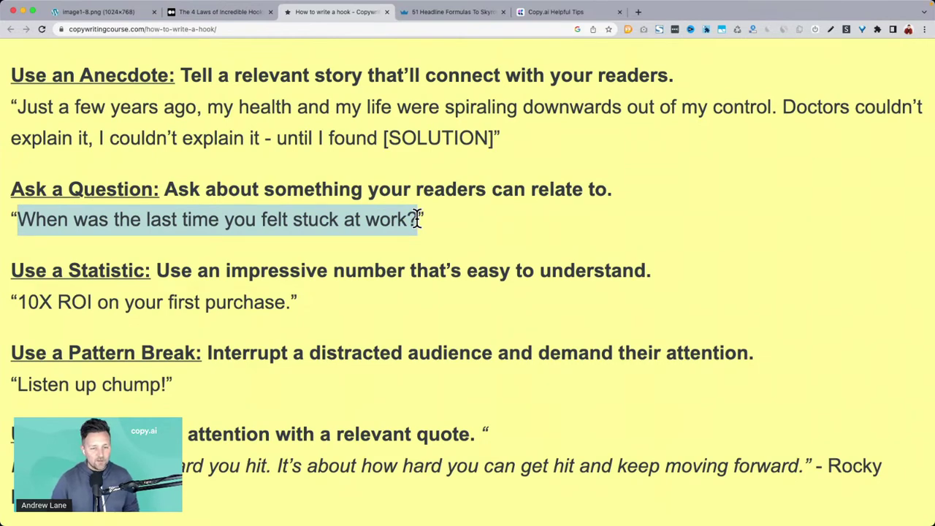
{"action": "scroll", "coordinate": [417, 219], "scroll_direction": "down", "scroll_amount": 5}
{"action": "left_click_drag", "start_coordinate": [18, 149], "coordinate": [285, 149]}
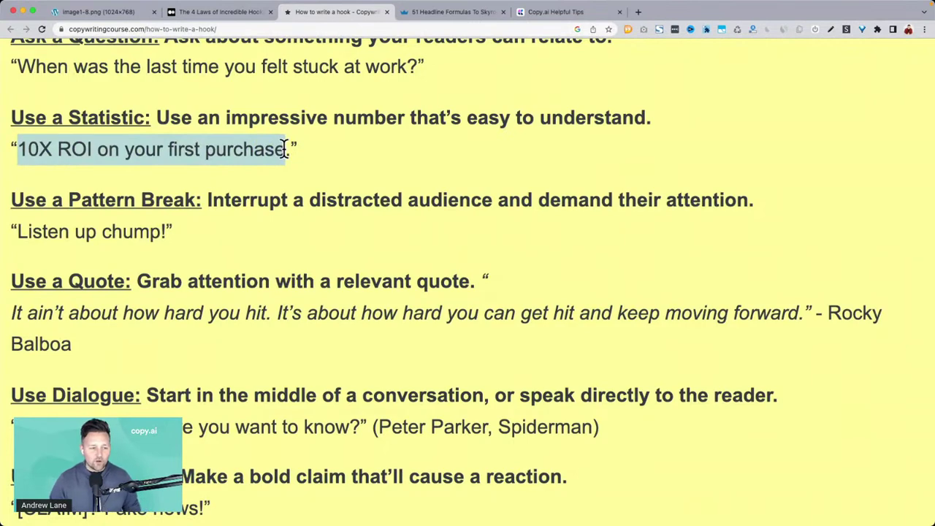
{"action": "scroll", "coordinate": [285, 149], "scroll_direction": "down", "scroll_amount": 1}
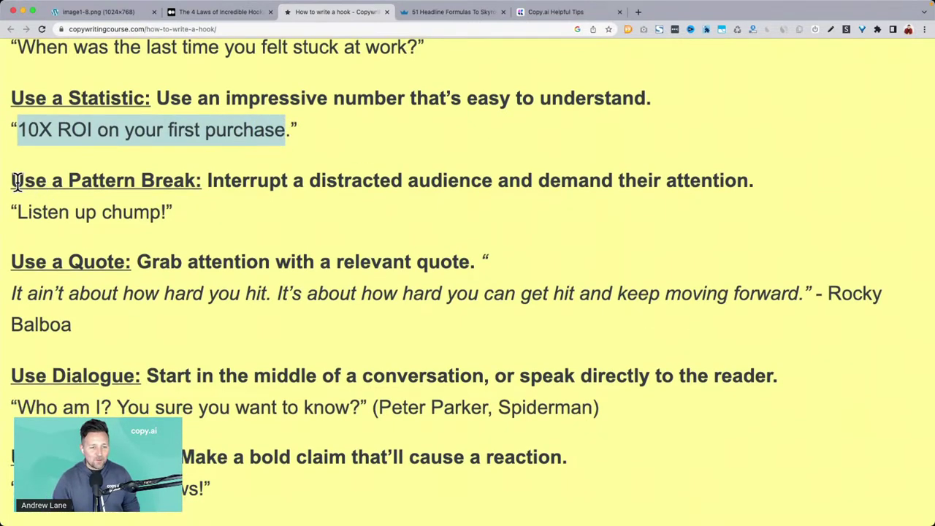
{"action": "left_click_drag", "start_coordinate": [16, 182], "coordinate": [206, 180]}
{"action": "left_click_drag", "start_coordinate": [13, 212], "coordinate": [166, 221]}
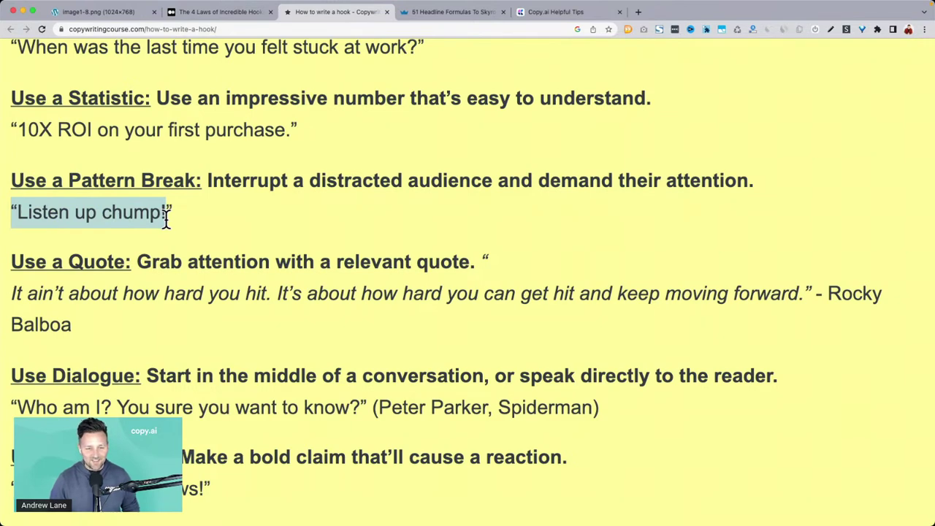
{"action": "scroll", "coordinate": [166, 220], "scroll_direction": "down", "scroll_amount": 5}
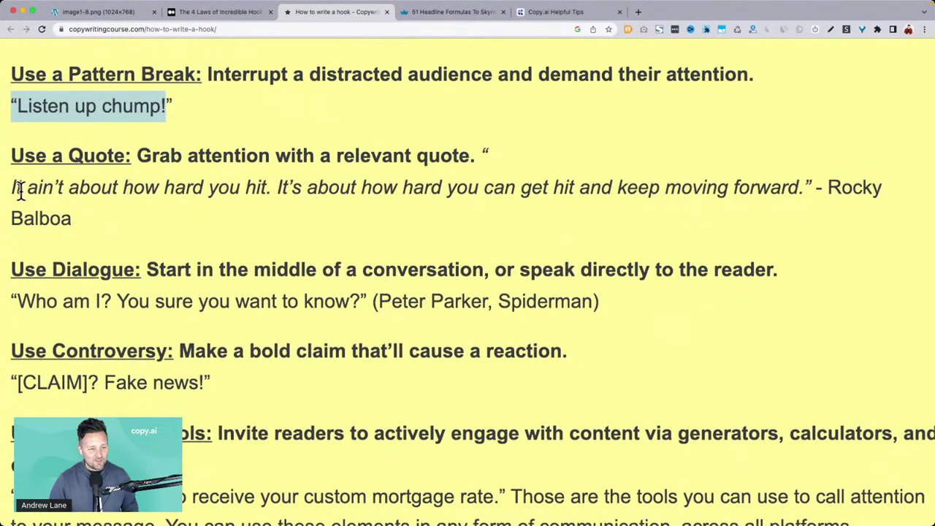
{"action": "left_click_drag", "start_coordinate": [11, 190], "coordinate": [542, 226]}
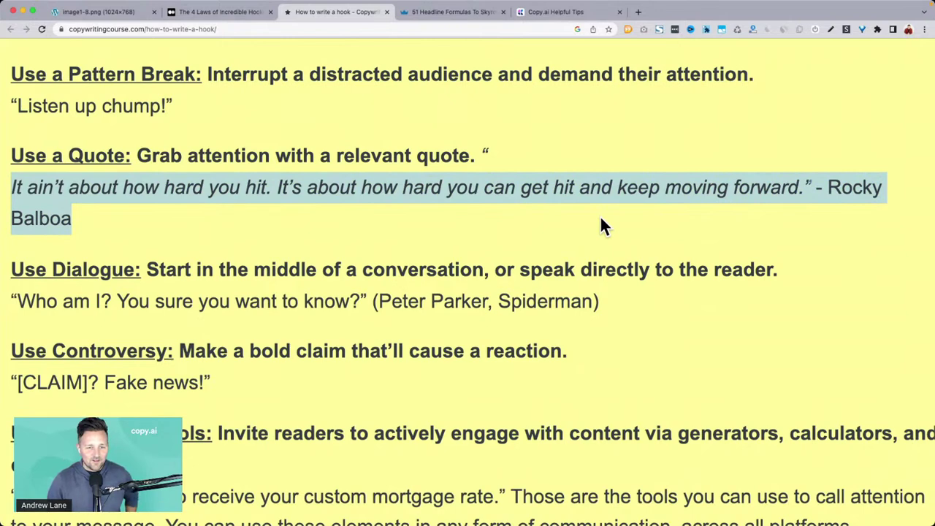
{"action": "scroll", "coordinate": [600, 217], "scroll_direction": "down", "scroll_amount": 5}
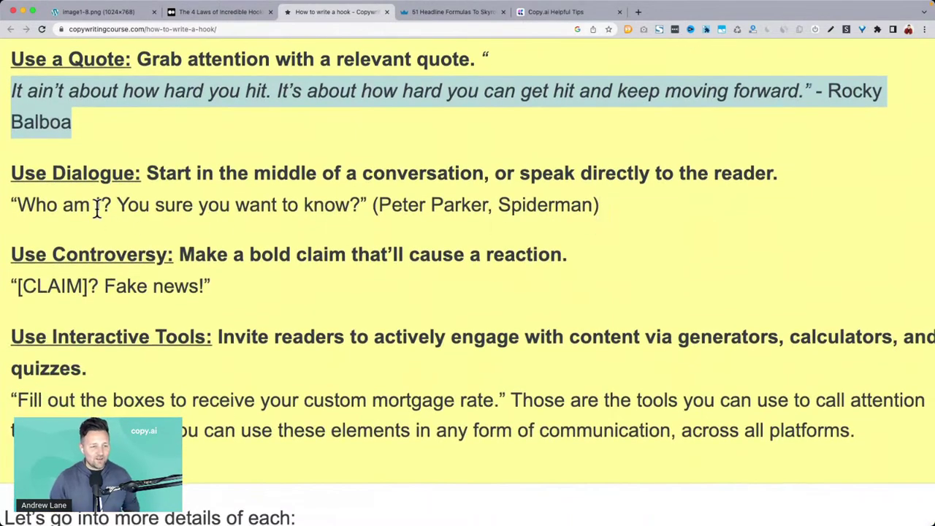
{"action": "left_click_drag", "start_coordinate": [10, 204], "coordinate": [375, 205]}
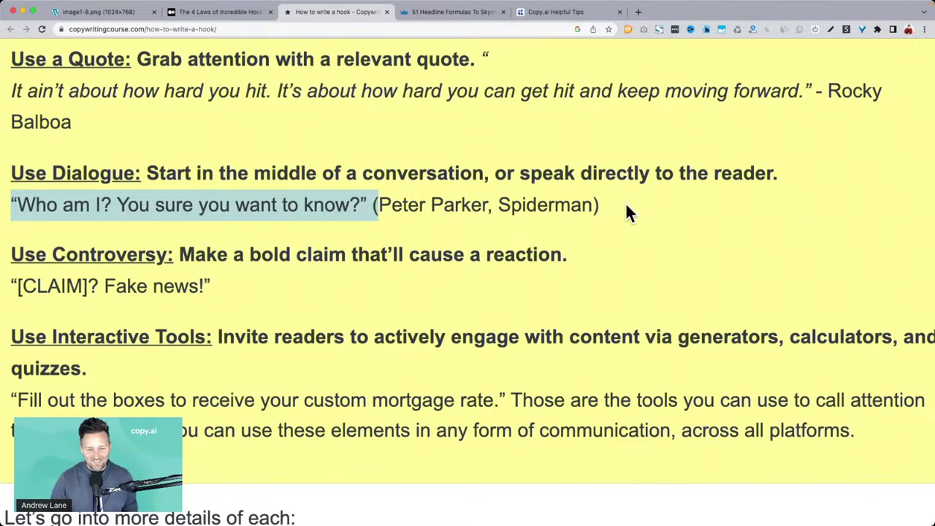
Examine the example hooks for controversy and interactive tools, finishing at the article's title.
{"action": "scroll", "coordinate": [17, 234], "scroll_direction": "down", "scroll_amount": 5}
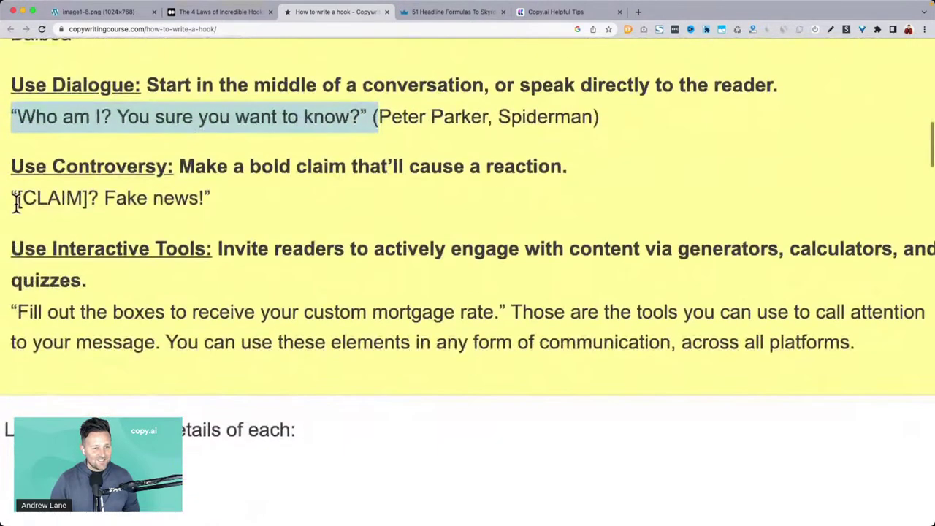
{"action": "left_click_drag", "start_coordinate": [216, 201], "coordinate": [12, 198]}
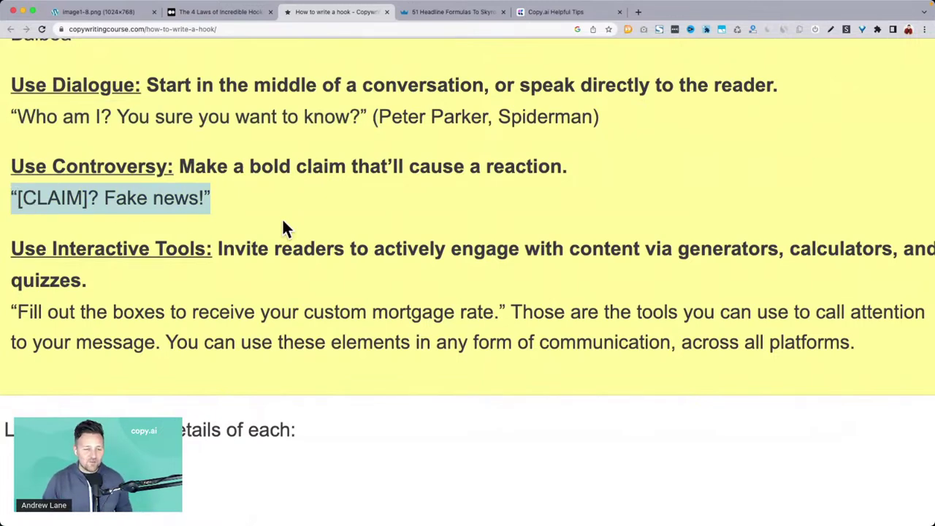
{"action": "left_click", "coordinate": [247, 197]}
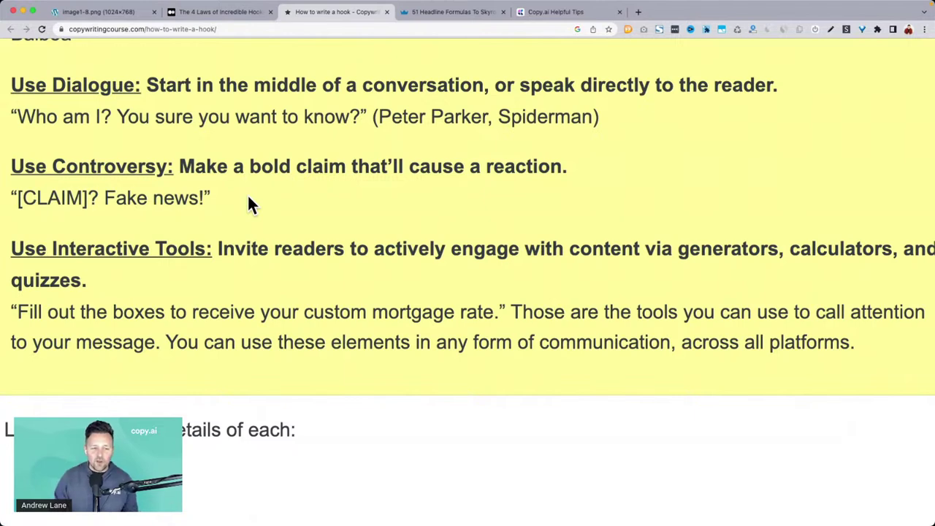
{"action": "left_click_drag", "start_coordinate": [17, 198], "coordinate": [267, 196]}
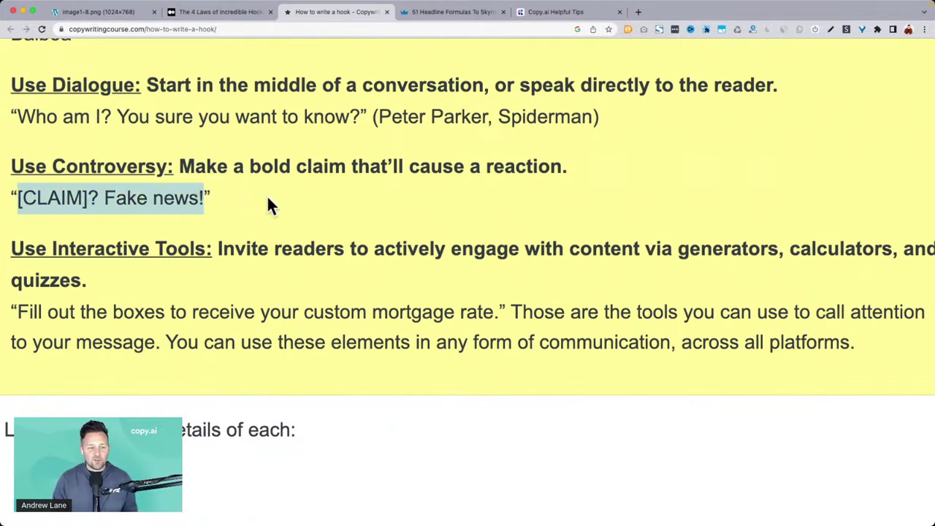
{"action": "left_click", "coordinate": [267, 196]}
{"action": "scroll", "coordinate": [100, 272], "scroll_direction": "down", "scroll_amount": 3}
{"action": "left_click_drag", "start_coordinate": [11, 70], "coordinate": [290, 121]}
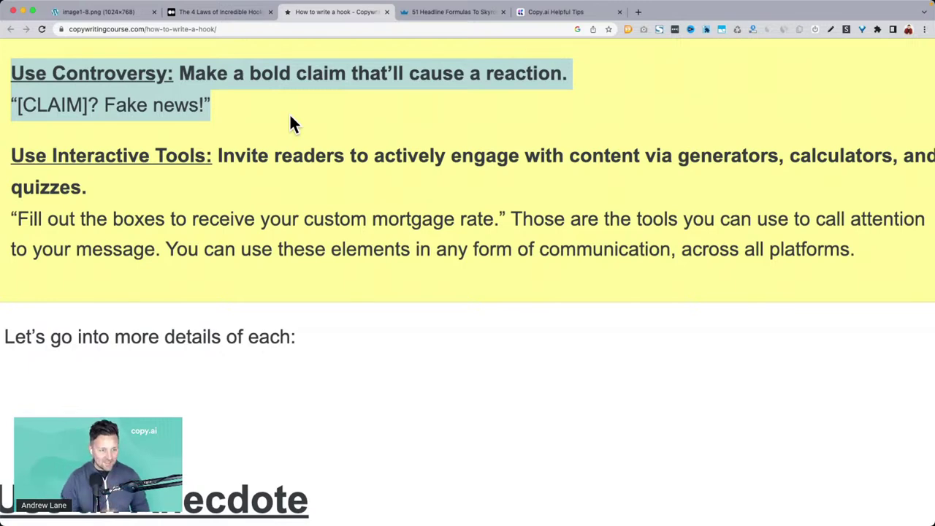
{"action": "left_click", "coordinate": [289, 124]}
{"action": "left_click_drag", "start_coordinate": [14, 218], "coordinate": [498, 219]}
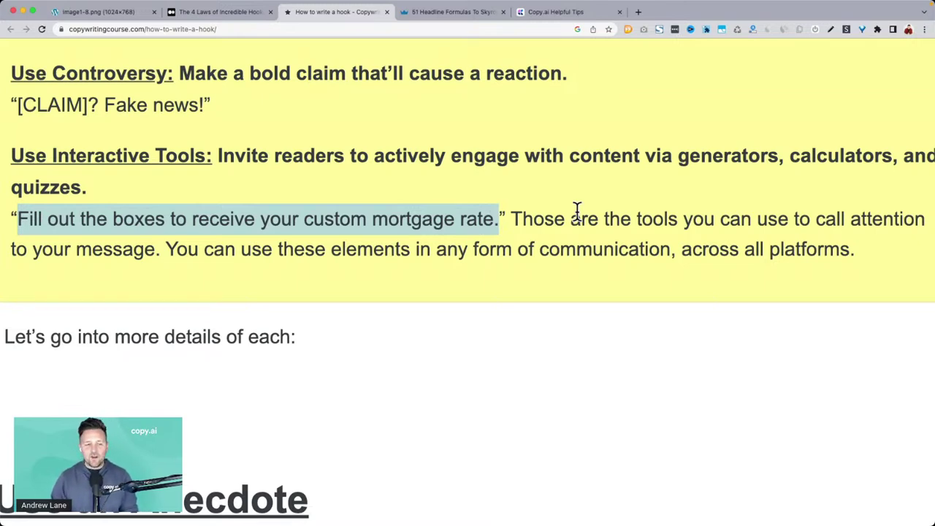
{"action": "scroll", "coordinate": [577, 212], "scroll_direction": "down", "scroll_amount": 5}
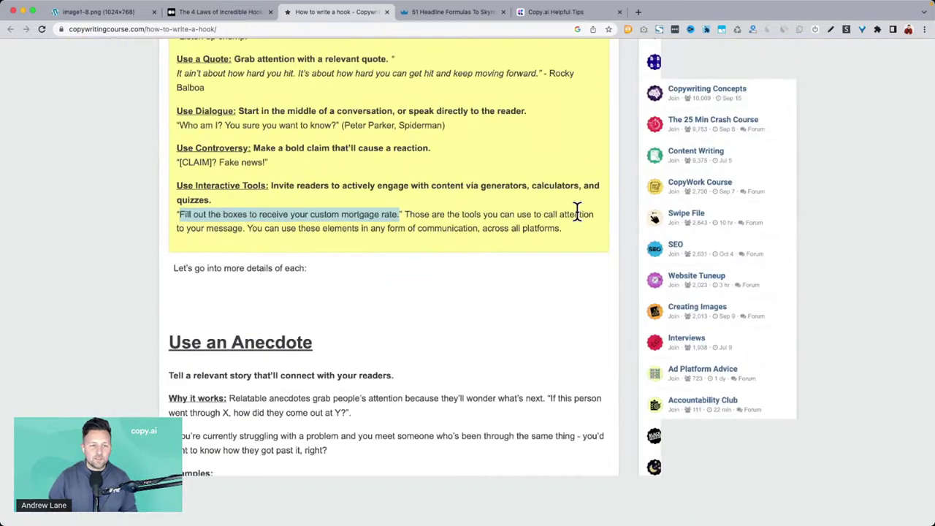
{"action": "scroll", "coordinate": [458, 248], "scroll_direction": "up", "scroll_amount": 15}
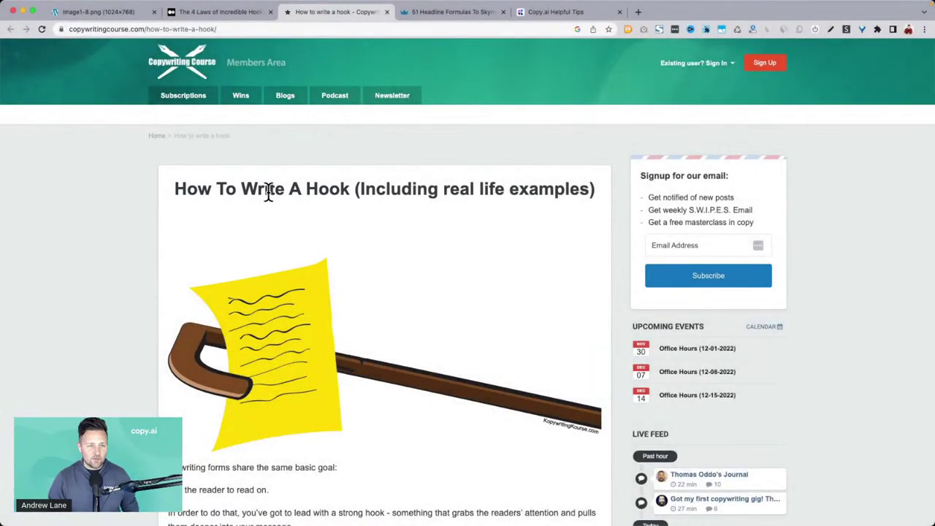
Switch back to Copy.ai and open the "2022-12-01 Untitled (4)" project with the request for 5 potential customer personas.
{"action": "key", "text": "ctrl+alt+u"}
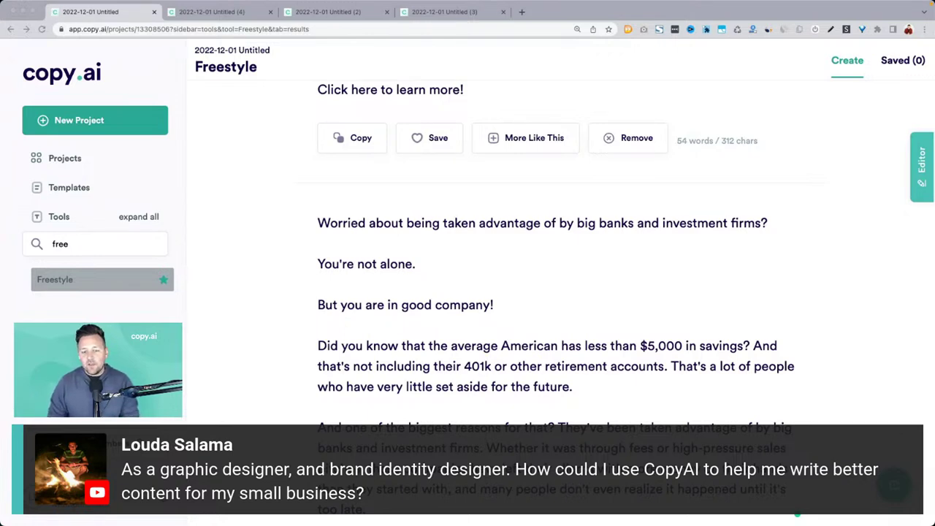
{"action": "left_click", "coordinate": [278, 387]}
{"action": "scroll", "coordinate": [278, 388], "scroll_direction": "up", "scroll_amount": 5}
{"action": "left_click", "coordinate": [209, 16]}
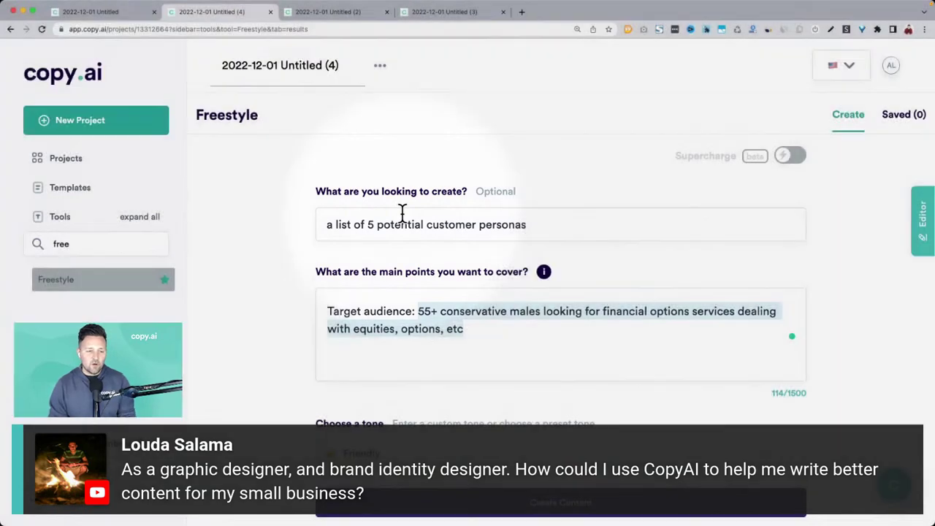
Clear the "free" tool search and expand the Startup Tools category in the full tools list.
{"action": "left_click", "coordinate": [69, 241]}
{"action": "double_click", "coordinate": [68, 241]}
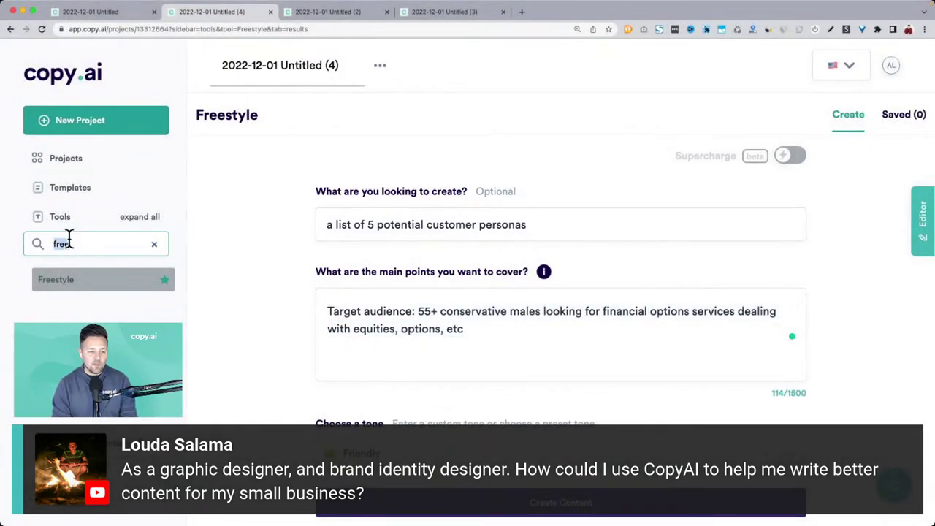
{"action": "key", "text": "BackSpace"}
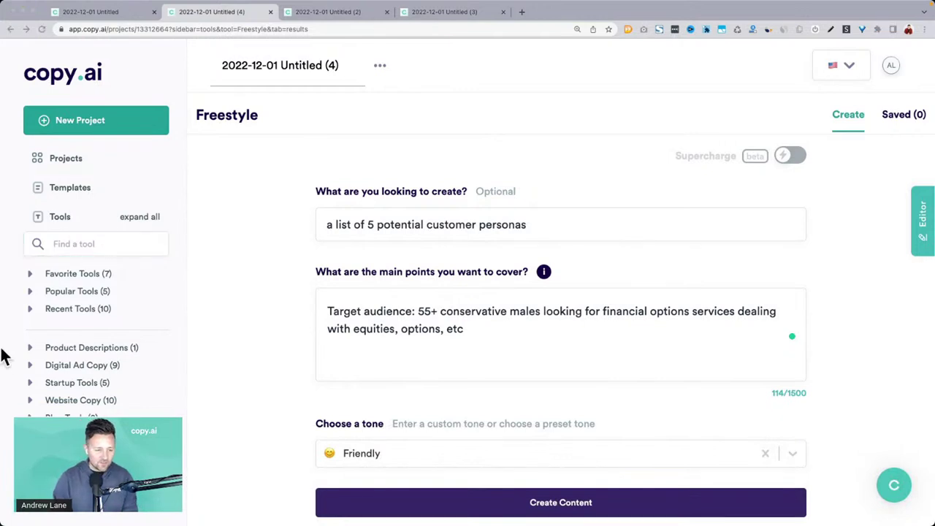
{"action": "scroll", "coordinate": [143, 296], "scroll_direction": "down", "scroll_amount": 3}
{"action": "scroll", "coordinate": [92, 314], "scroll_direction": "up", "scroll_amount": 1}
{"action": "scroll", "coordinate": [73, 311], "scroll_direction": "up", "scroll_amount": 3}
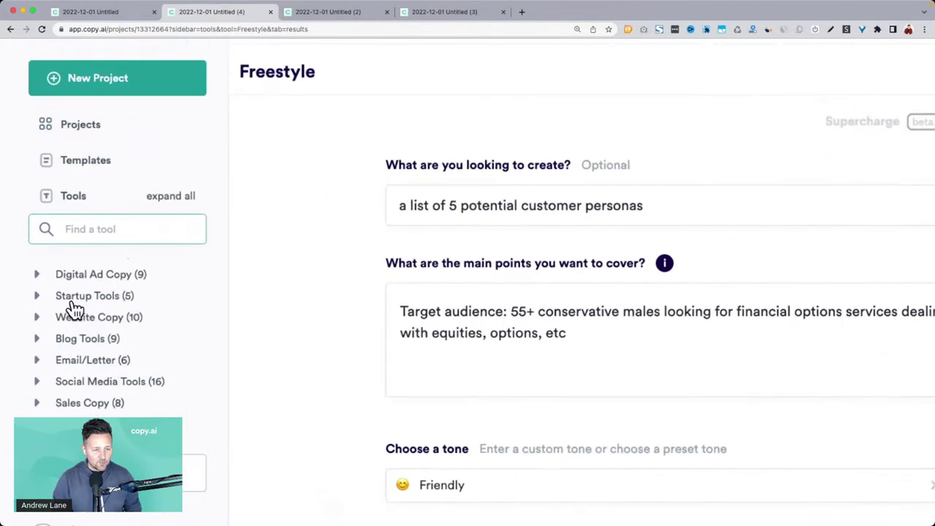
{"action": "left_click", "coordinate": [310, 268]}
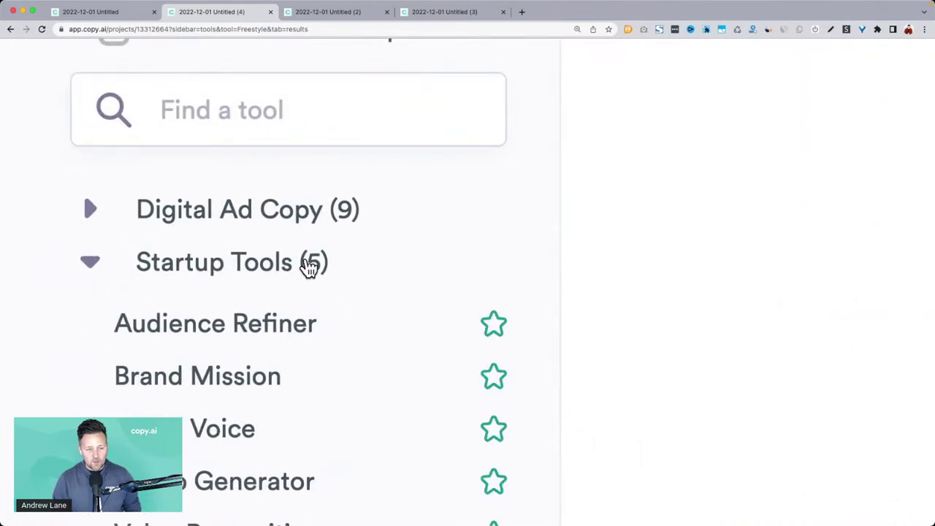
Examine the startup tools from Audience Refiner and Brand Mission to Motto Generator and Value Proposition.
{"action": "scroll", "coordinate": [307, 267], "scroll_direction": "down", "scroll_amount": 3}
{"action": "mouse_move", "coordinate": [229, 231]}
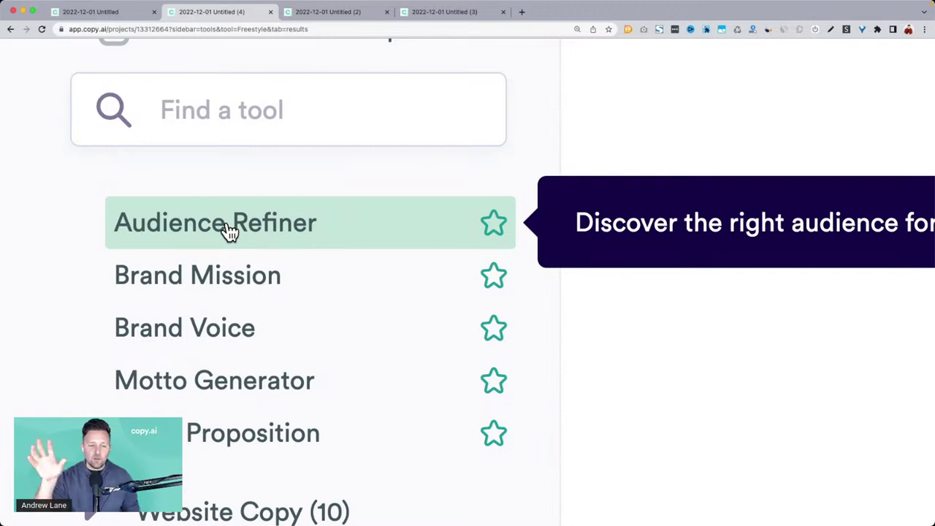
{"action": "mouse_move", "coordinate": [230, 294]}
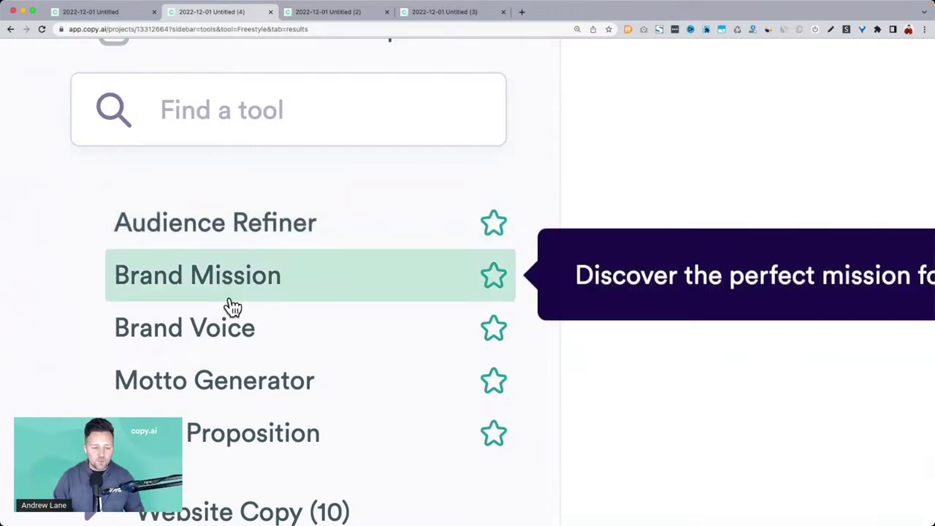
{"action": "scroll", "coordinate": [249, 349], "scroll_direction": "down", "scroll_amount": 2}
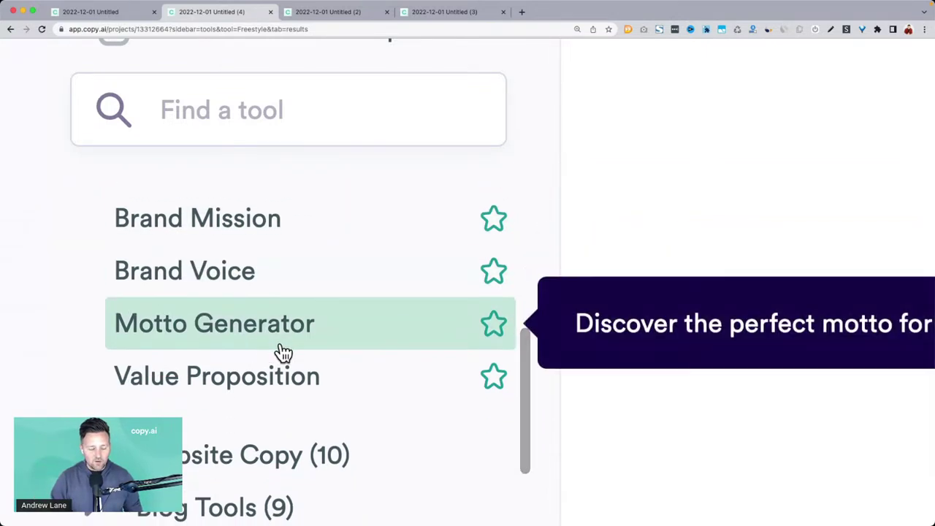
{"action": "mouse_move", "coordinate": [309, 378]}
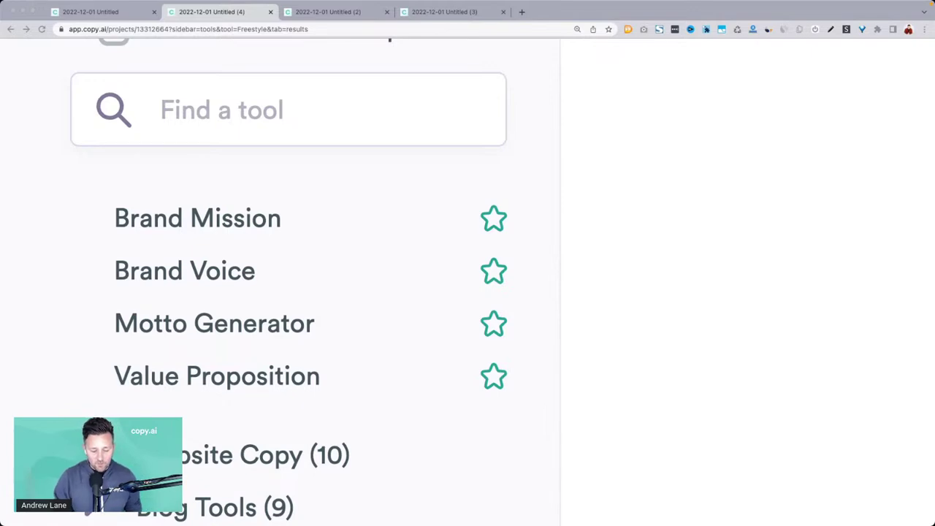
Show the YouTube video "Copy.ai Live Demo #145: Creative Freestyle Tool Examples" and return to the Copy.ai window.
{"action": "left_click_drag", "start_coordinate": [489, 341], "coordinate": [555, 5]}
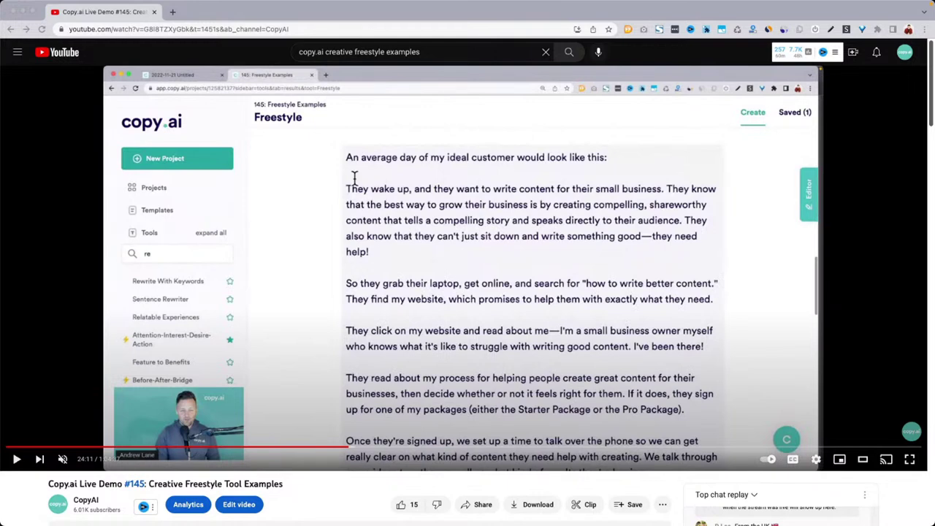
{"action": "left_click", "coordinate": [22, 12]}
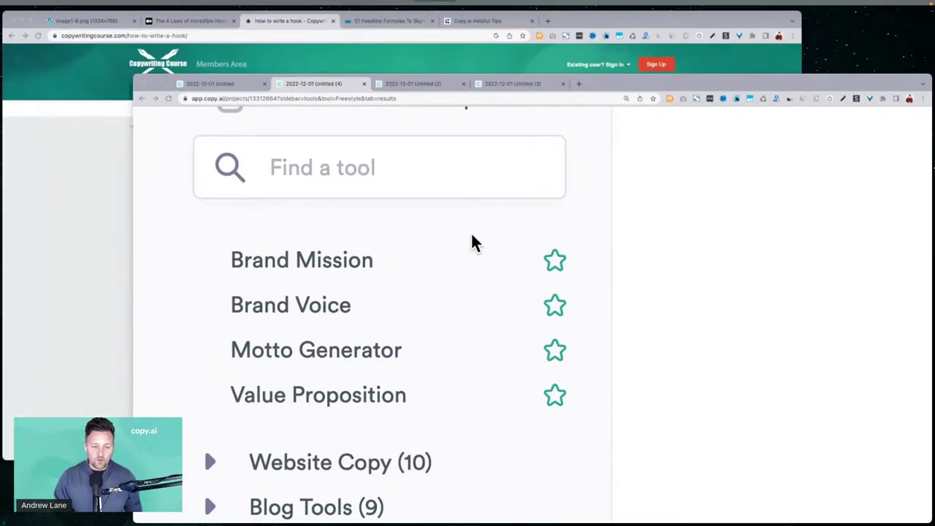
{"action": "key", "text": "ctrl+Up"}
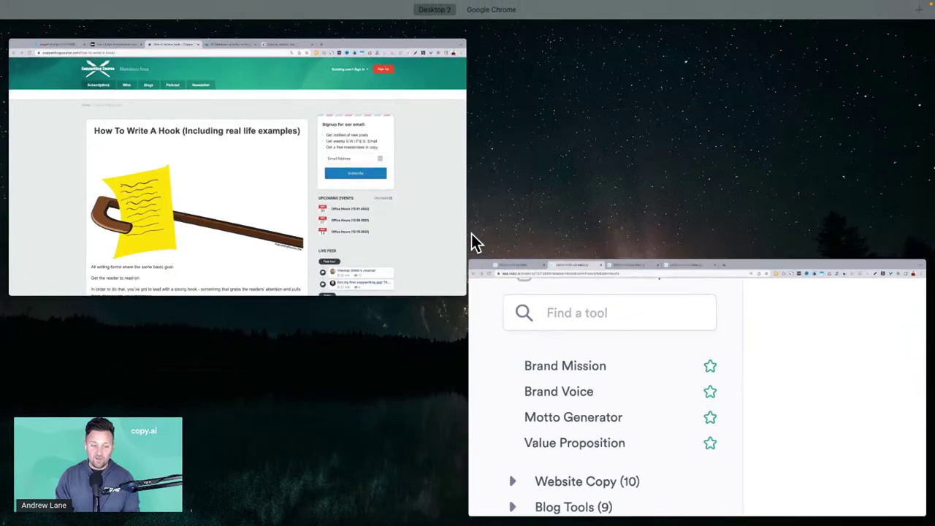
{"action": "left_click", "coordinate": [647, 376]}
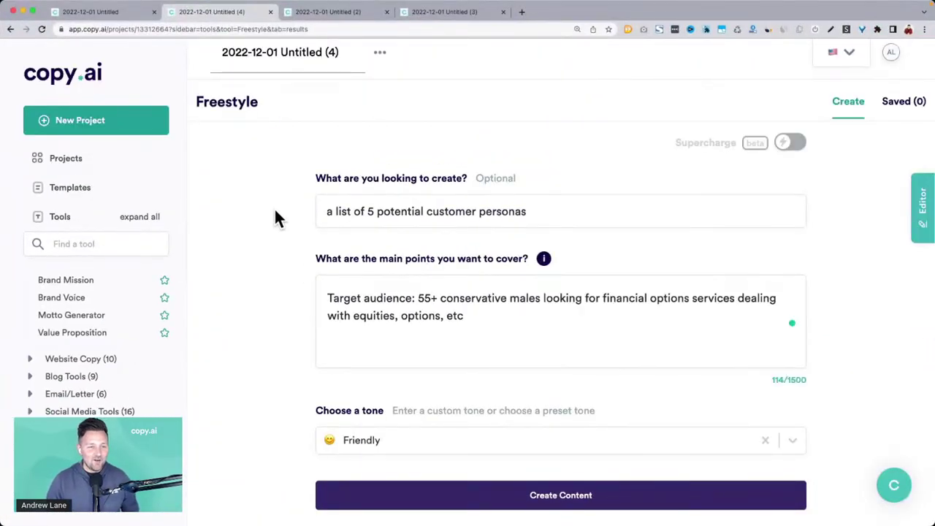
In the "2022-12-01 Untitled" project, request "a list of 10 hooks to grab the attention of my target audience".
{"action": "left_click", "coordinate": [123, 14]}
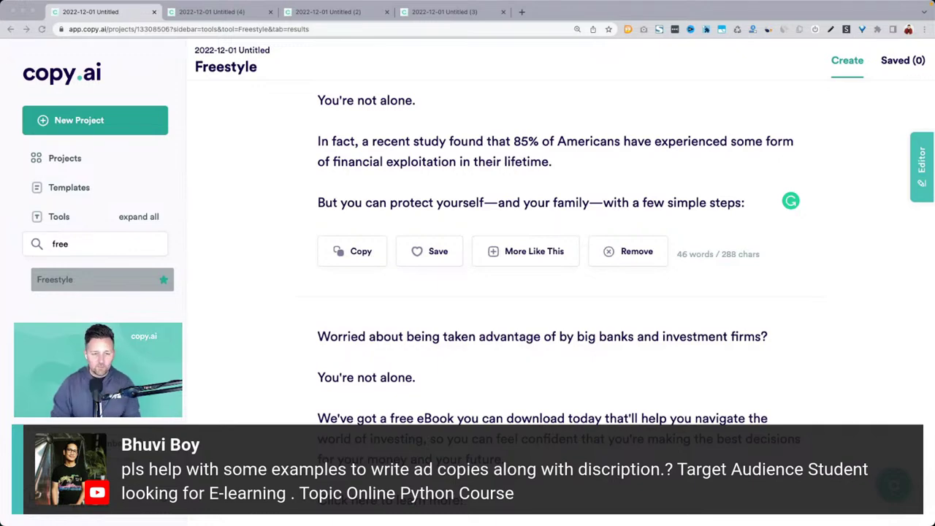
{"action": "scroll", "coordinate": [461, 223], "scroll_direction": "up", "scroll_amount": 15}
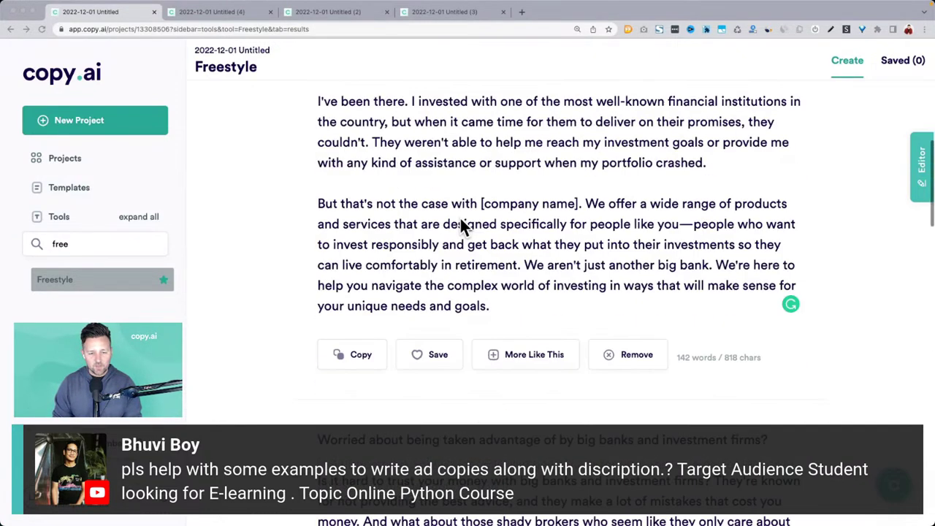
{"action": "scroll", "coordinate": [460, 216], "scroll_direction": "up", "scroll_amount": 5}
{"action": "triple_click", "coordinate": [359, 223]}
{"action": "type", "text": "a"}
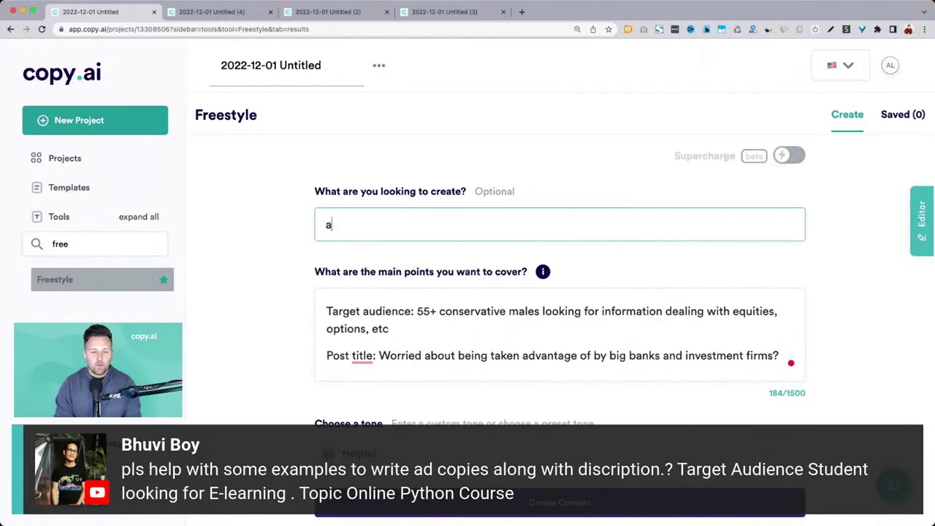
{"action": "type", "text": " list of 10 hooks to grab the attention of my target audience"}
Change the target audience in the main points to "students looking for e-learning courses on python".
{"action": "left_click_drag", "start_coordinate": [416, 311], "coordinate": [390, 329]}
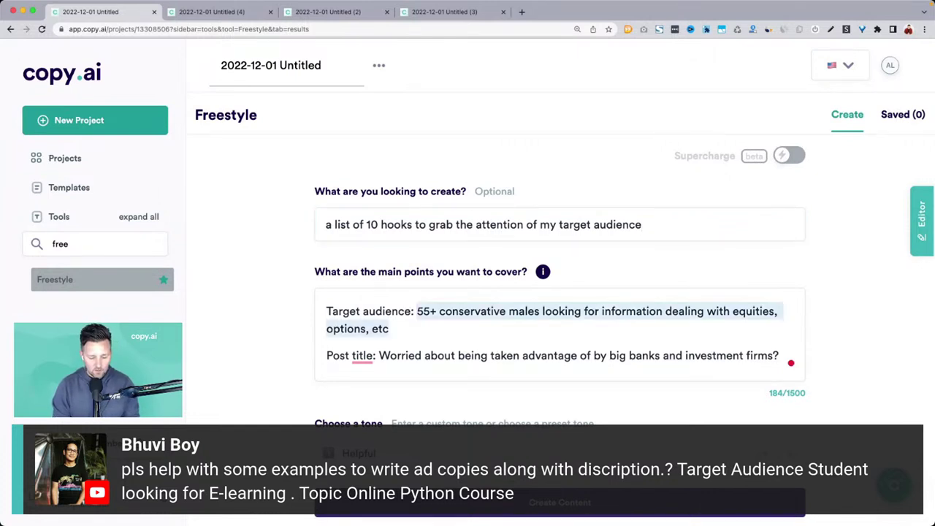
{"action": "type", "text": "stude"}
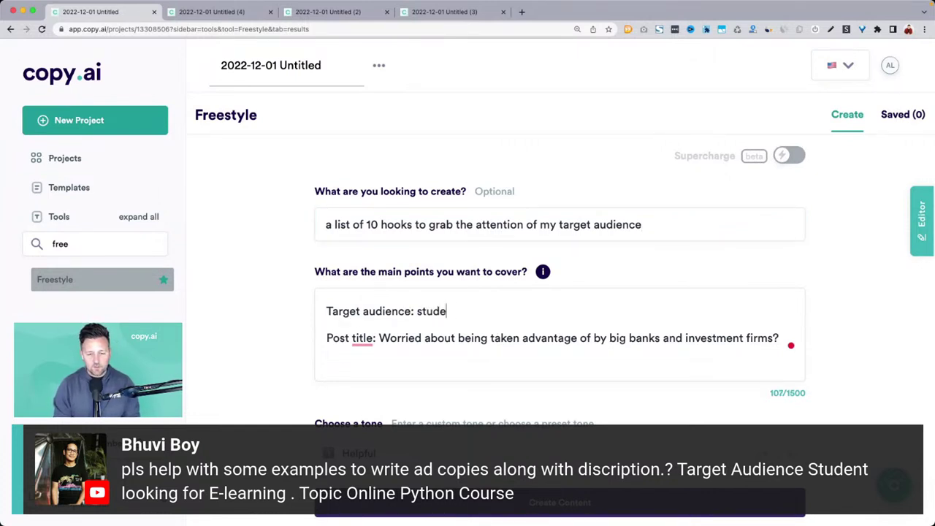
{"action": "type", "text": "nts looking for 3"}
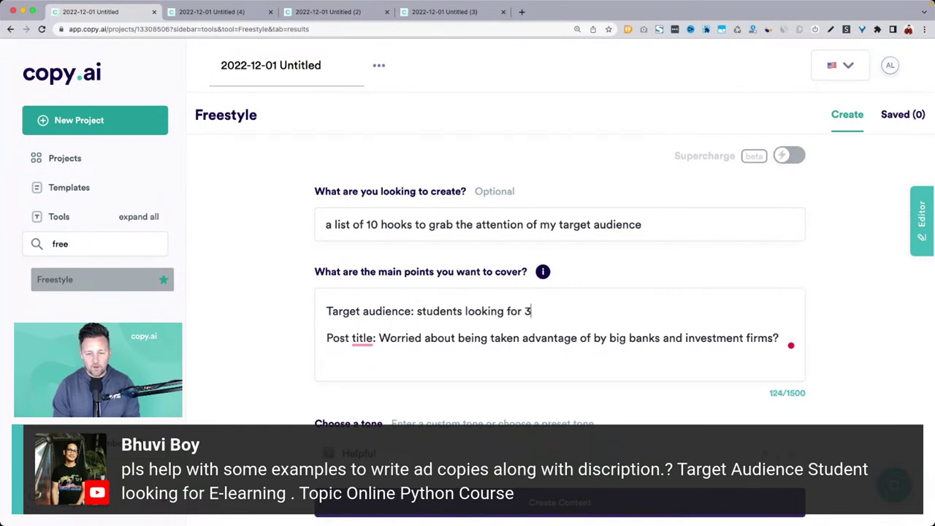
{"action": "key", "text": "BackSpace"}
{"action": "type", "text": "e-learning"}
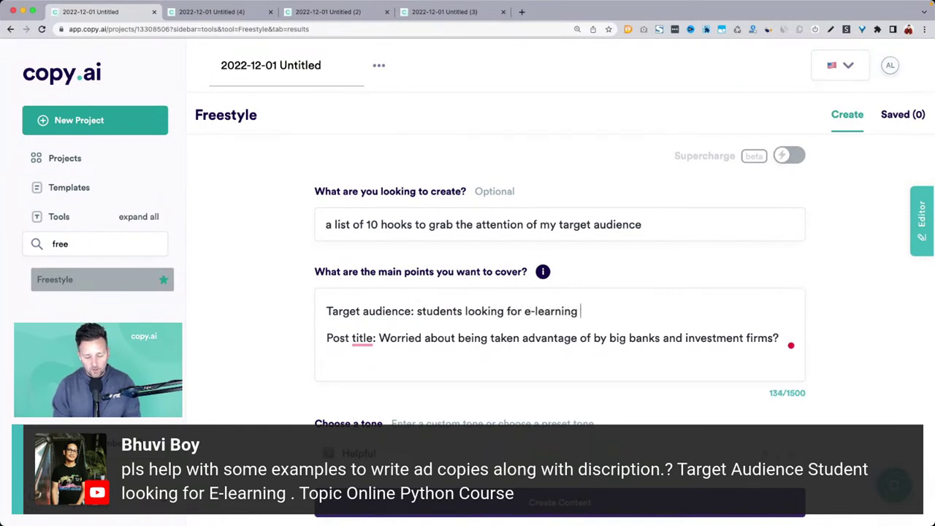
{"action": "type", "text": " courses on python"}
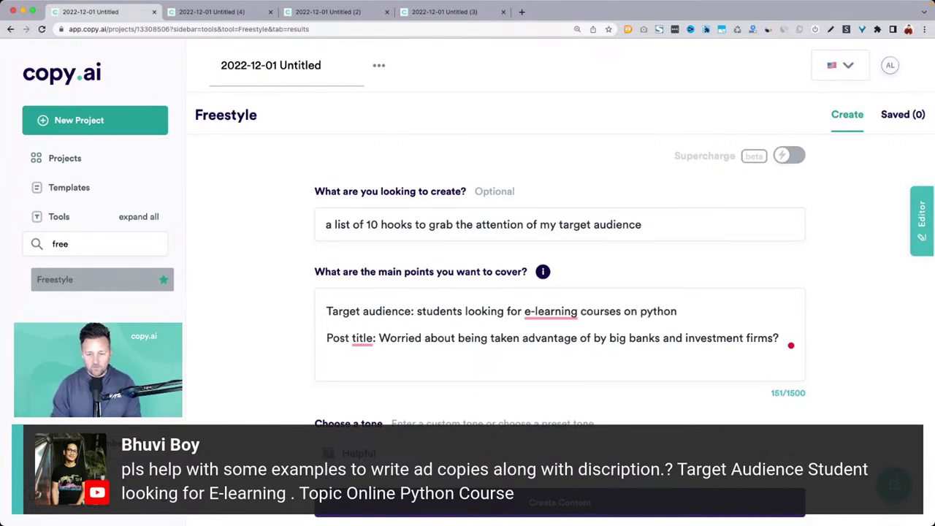
Replace the post title line with "context: this will be a hook at the start of my ad" and generate the content.
{"action": "left_click", "coordinate": [377, 337]}
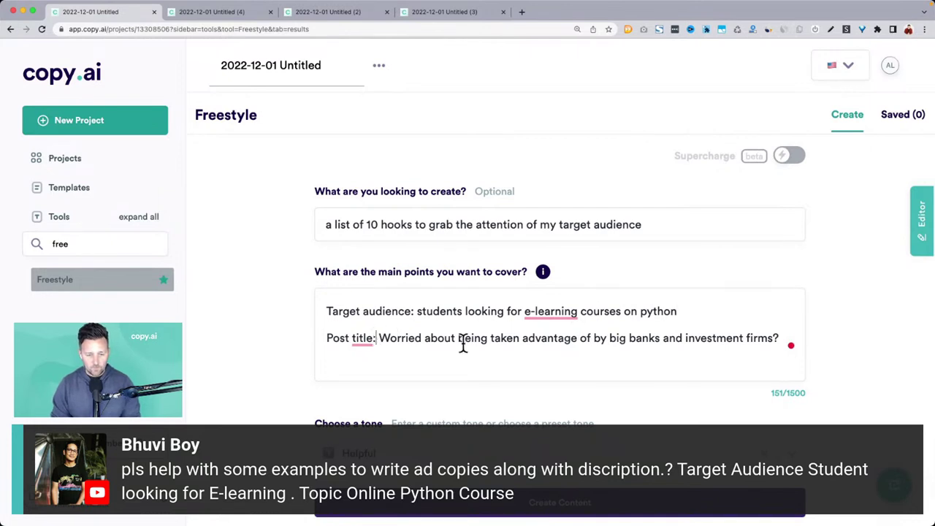
{"action": "key", "text": "super+shift+Right"}
{"action": "key", "text": "BackSpace"}
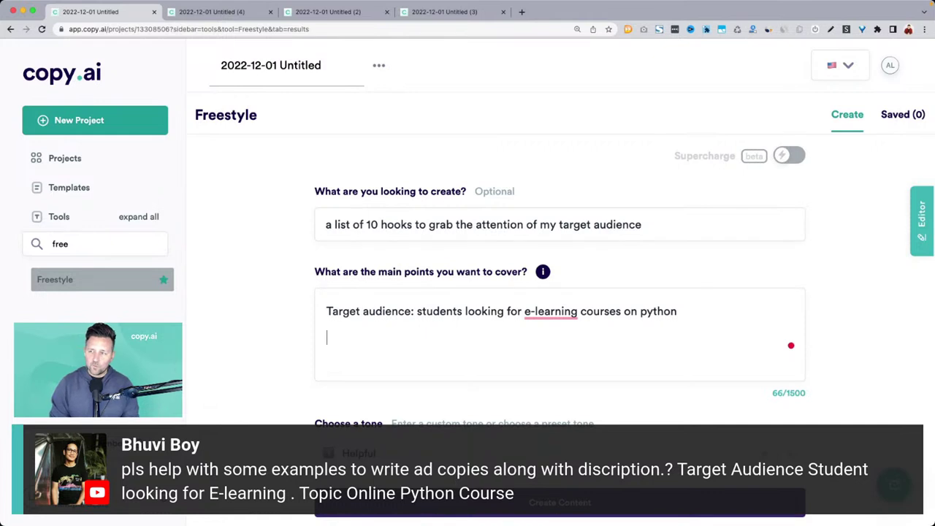
{"action": "type", "text": "context"}
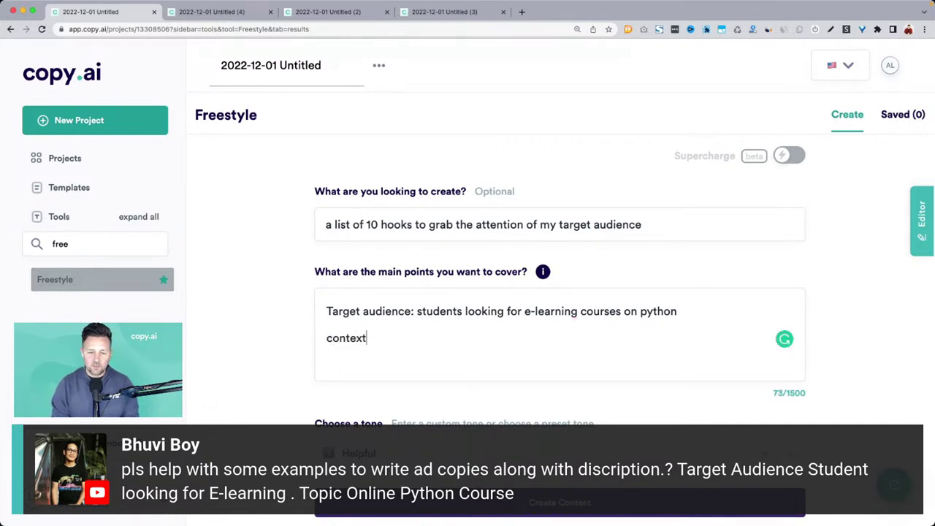
{"action": "type", "text": ": this hook"}
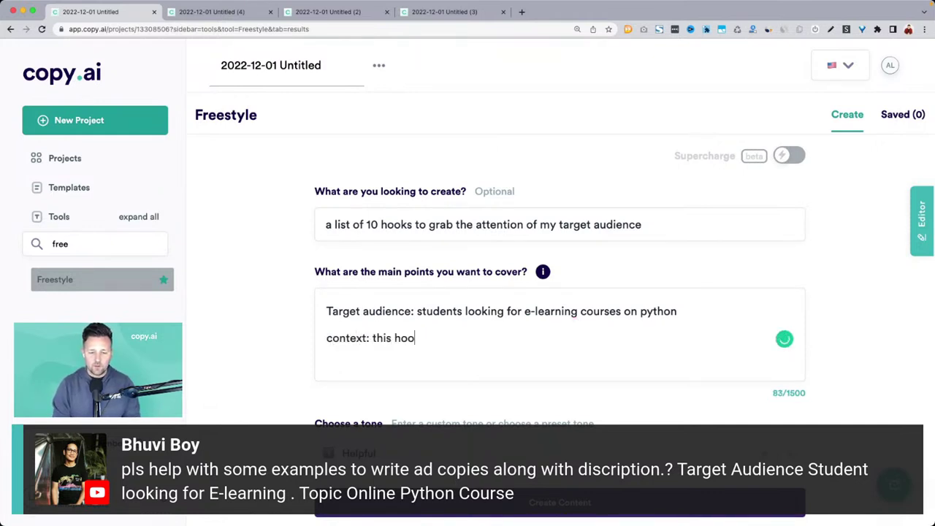
{"action": "key", "text": "BackSpace"}
{"action": "key", "text": "BackSpace"}
{"action": "key", "text": "BackSpace"}
{"action": "key", "text": "BackSpace"}
{"action": "key", "text": "BackSpace"}
{"action": "type", "text": "will t"}
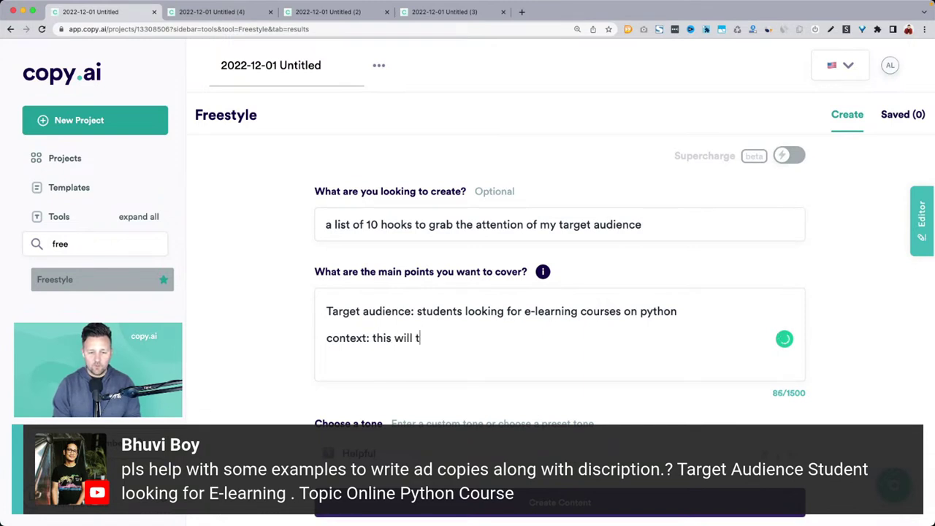
{"action": "key", "text": "BackSpace"}
{"action": "type", "text": "be a hook at t"}
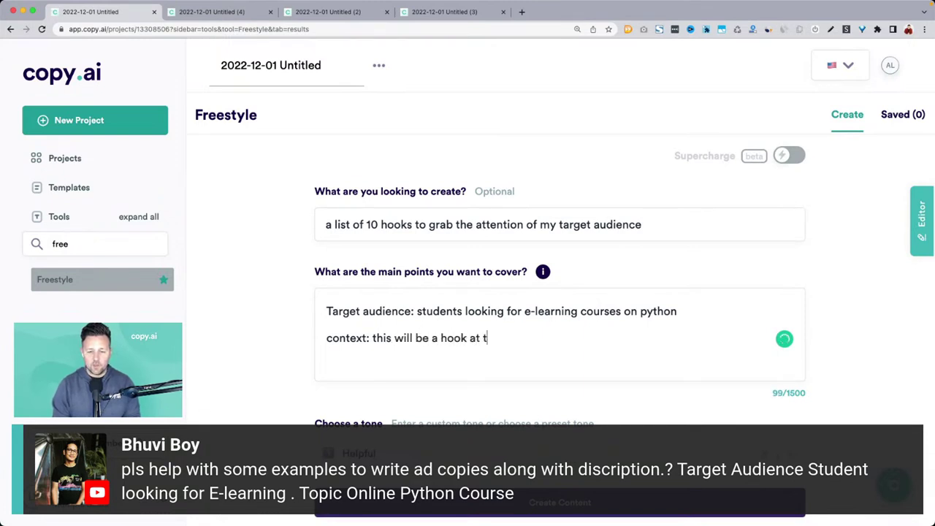
{"action": "type", "text": "he start of my ad"}
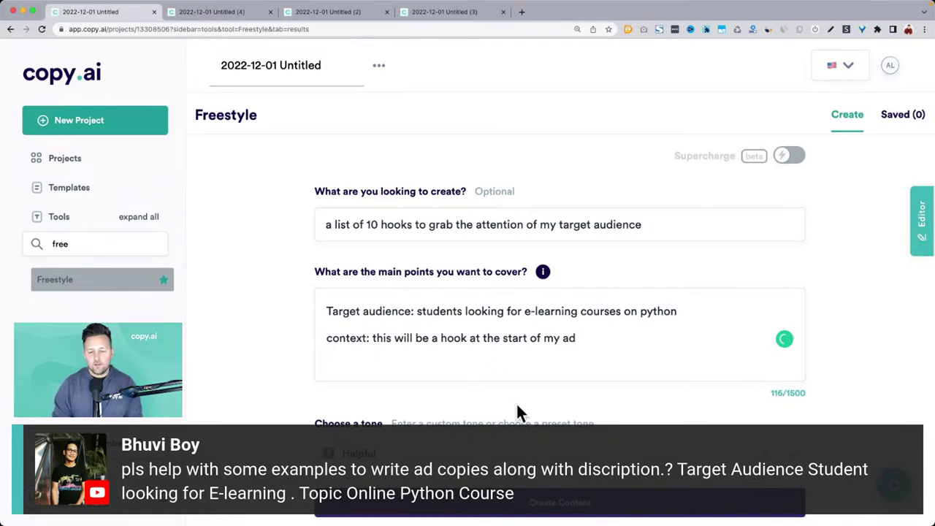
{"action": "scroll", "coordinate": [286, 382], "scroll_direction": "down", "scroll_amount": 2}
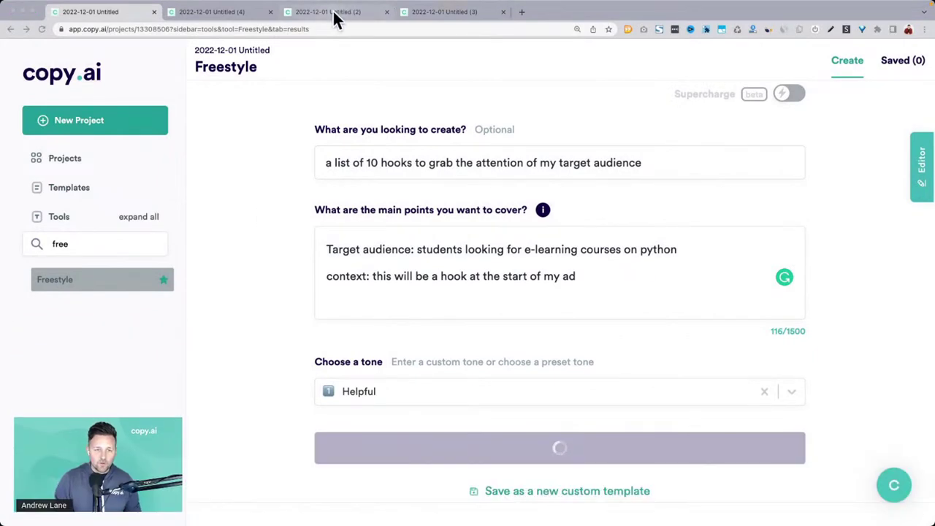
Open the "2022-12-01 Untitled (2)" Hook Generator project and examine its weight loss prompt and generated hooks.
{"action": "left_click", "coordinate": [333, 12]}
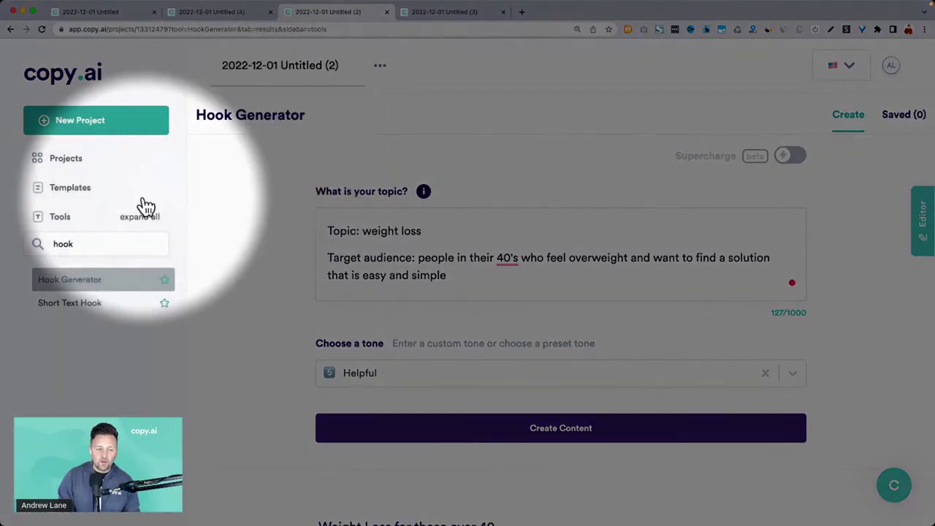
{"action": "left_click", "coordinate": [85, 245]}
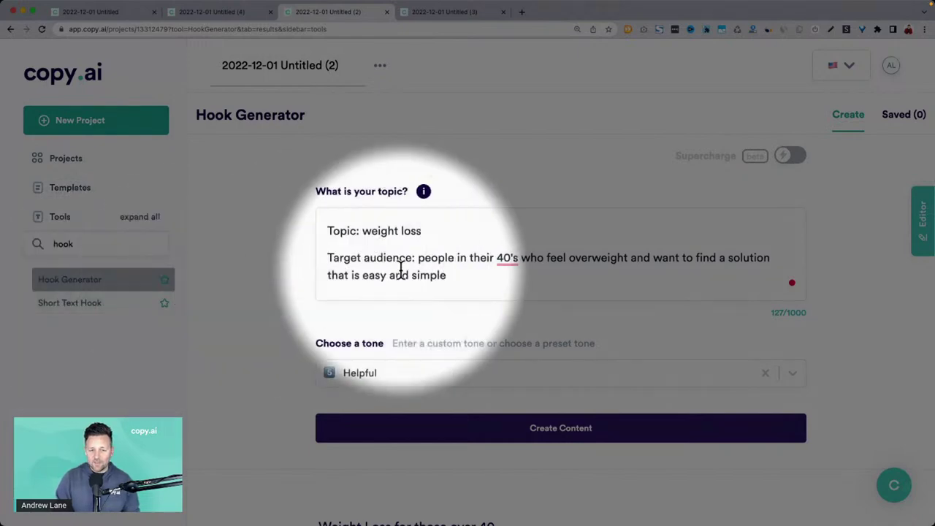
{"action": "scroll", "coordinate": [273, 179], "scroll_direction": "down", "scroll_amount": 5}
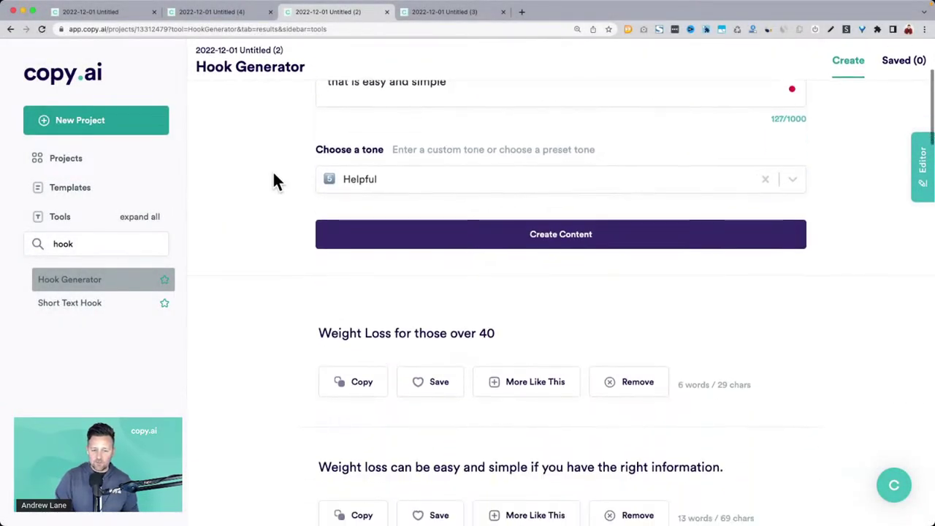
{"action": "scroll", "coordinate": [272, 179], "scroll_direction": "up", "scroll_amount": 7}
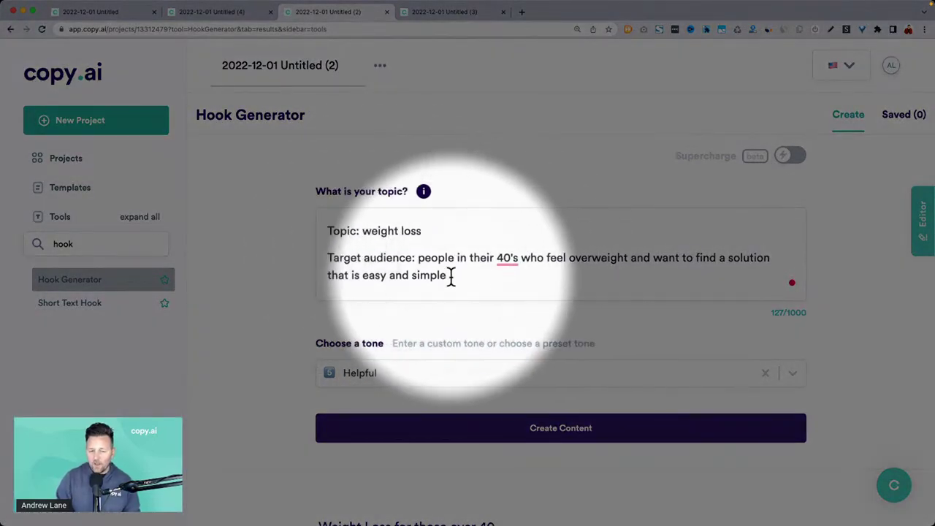
{"action": "scroll", "coordinate": [451, 278], "scroll_direction": "down", "scroll_amount": 5}
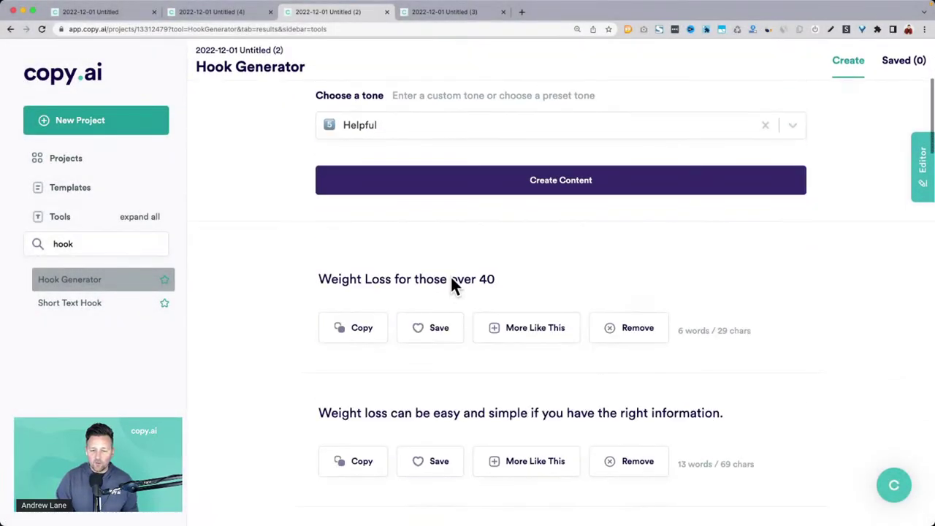
{"action": "scroll", "coordinate": [451, 279], "scroll_direction": "down", "scroll_amount": 2}
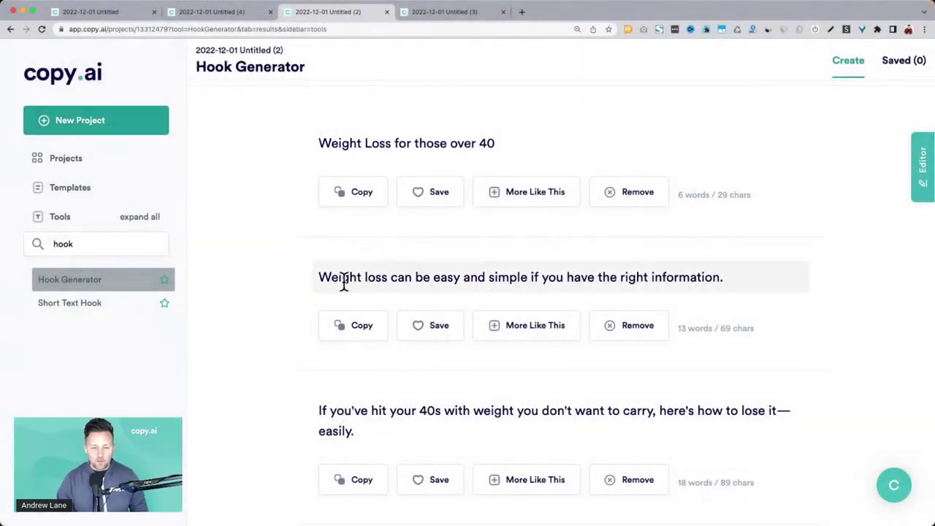
{"action": "scroll", "coordinate": [421, 270], "scroll_direction": "down", "scroll_amount": 7}
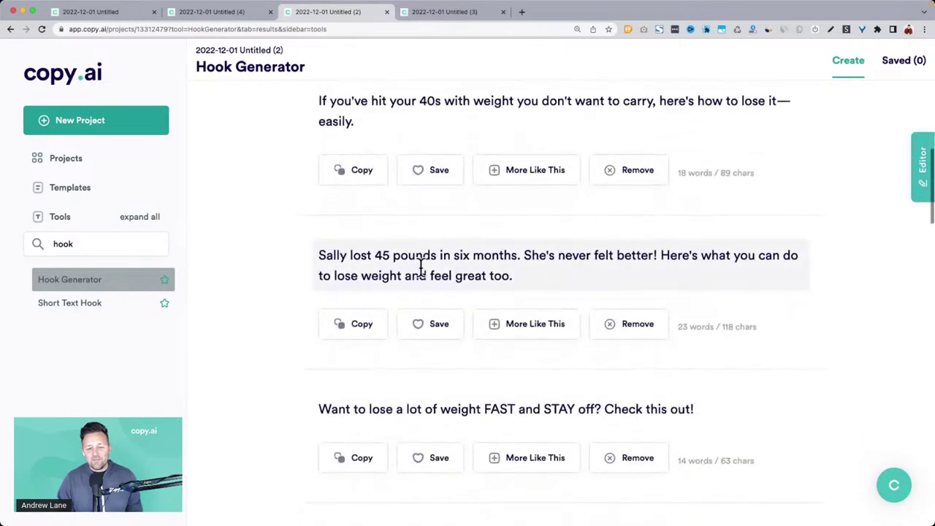
Read the remaining generated weight loss hooks, focusing on the one that starts "Without counting a single calorie".
{"action": "scroll", "coordinate": [423, 278], "scroll_direction": "down", "scroll_amount": 4}
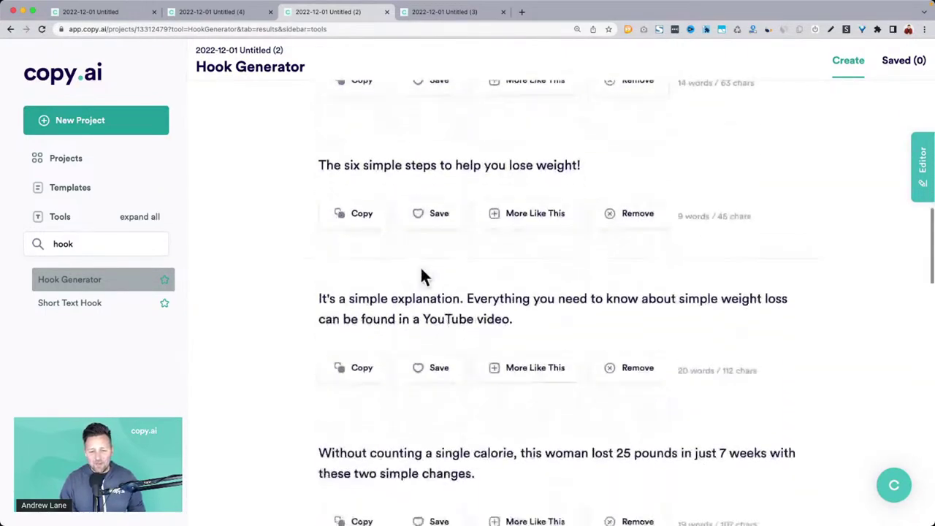
{"action": "scroll", "coordinate": [423, 278], "scroll_direction": "down", "scroll_amount": 1}
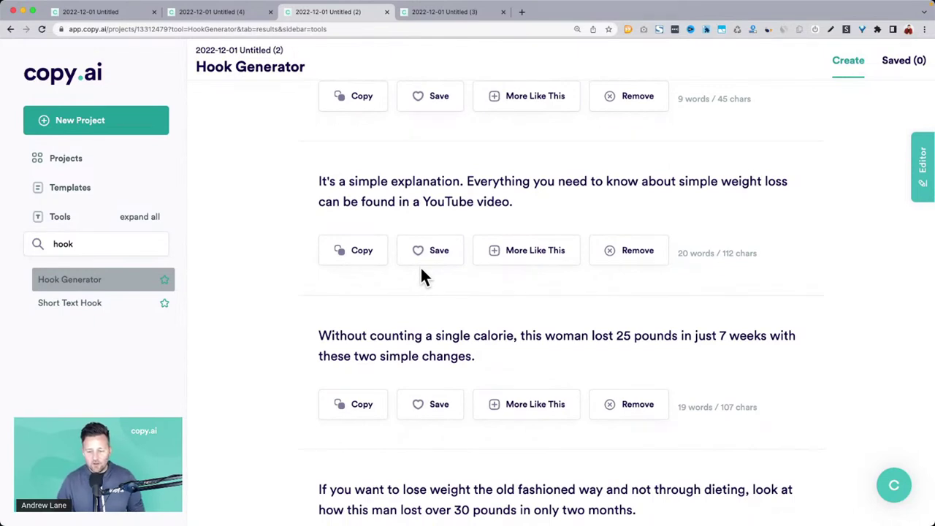
{"action": "scroll", "coordinate": [420, 266], "scroll_direction": "down", "scroll_amount": 3}
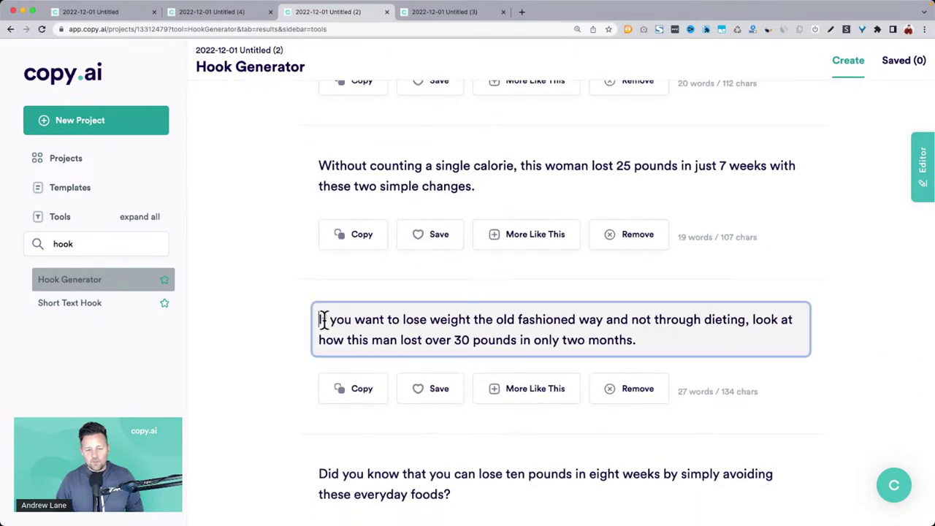
{"action": "left_click_drag", "start_coordinate": [320, 319], "coordinate": [664, 351]}
{"action": "left_click_drag", "start_coordinate": [319, 165], "coordinate": [555, 192]}
{"action": "scroll", "coordinate": [555, 192], "scroll_direction": "up", "scroll_amount": 2}
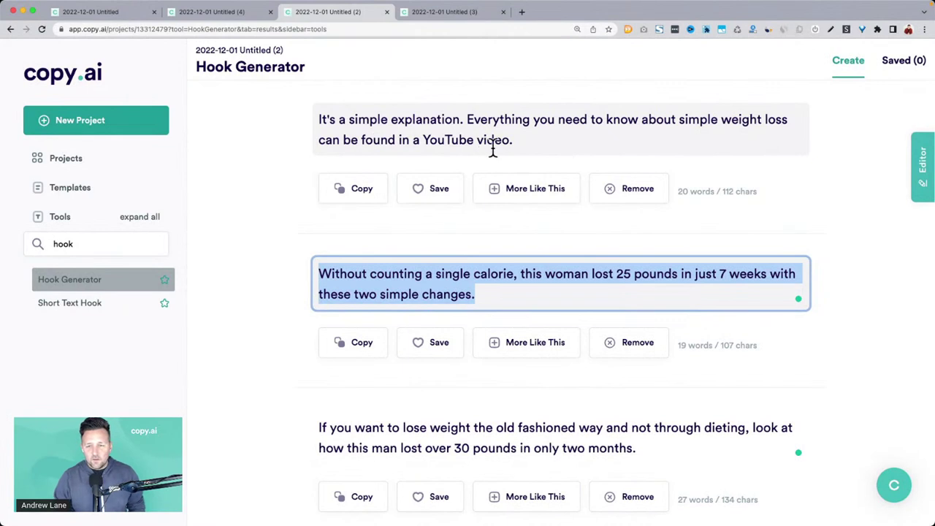
{"action": "left_click", "coordinate": [342, 273]}
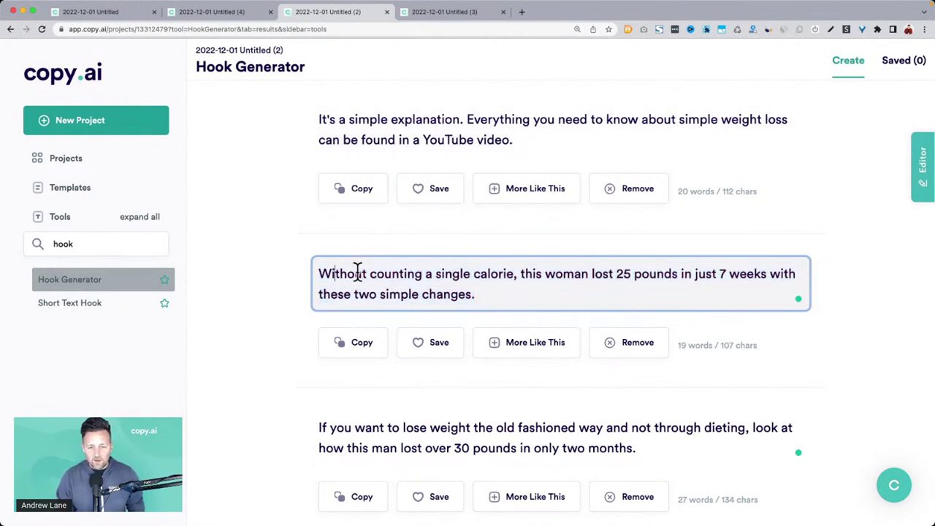
{"action": "left_click_drag", "start_coordinate": [522, 276], "coordinate": [586, 293]}
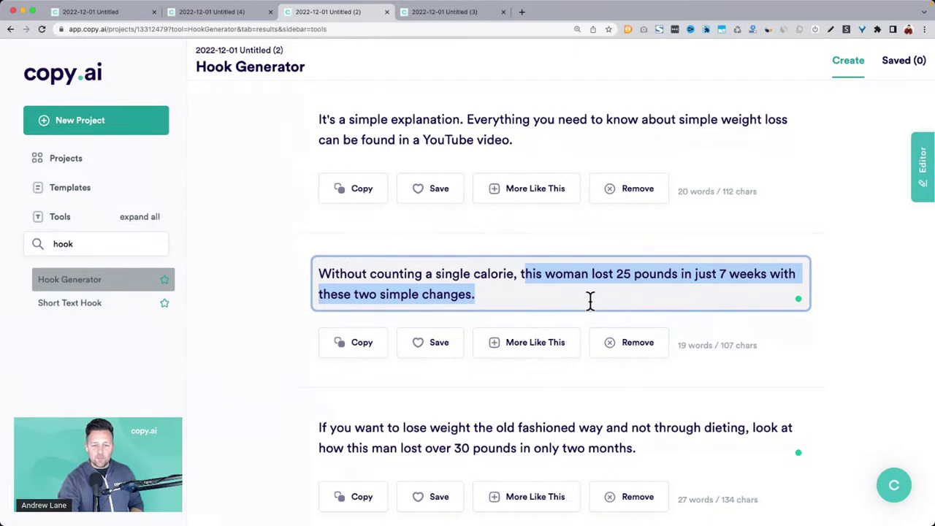
{"action": "left_click", "coordinate": [591, 300]}
{"action": "left_click_drag", "start_coordinate": [321, 273], "coordinate": [517, 306]}
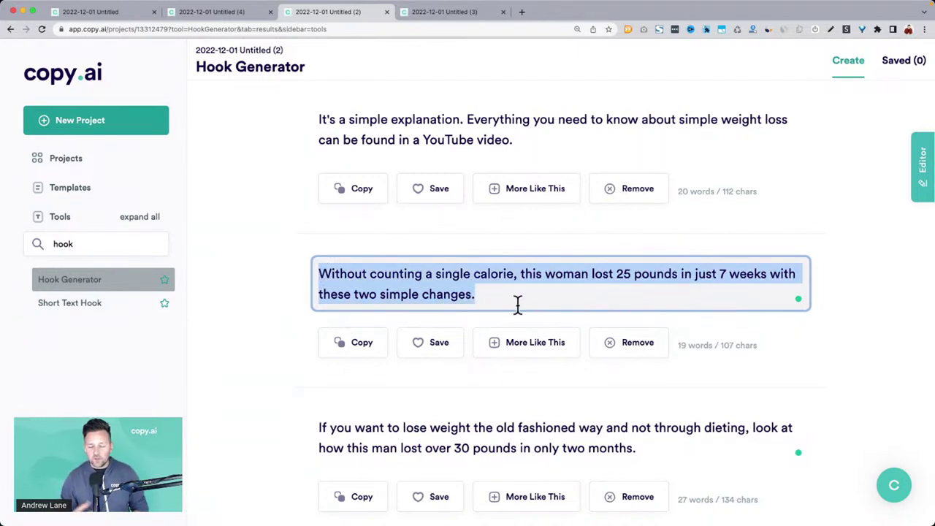
Compare the Freestyle hook request in "2022-12-01 Untitled" with the Hook Generator results in "2022-12-01 Untitled (2)".
{"action": "left_click", "coordinate": [141, 13]}
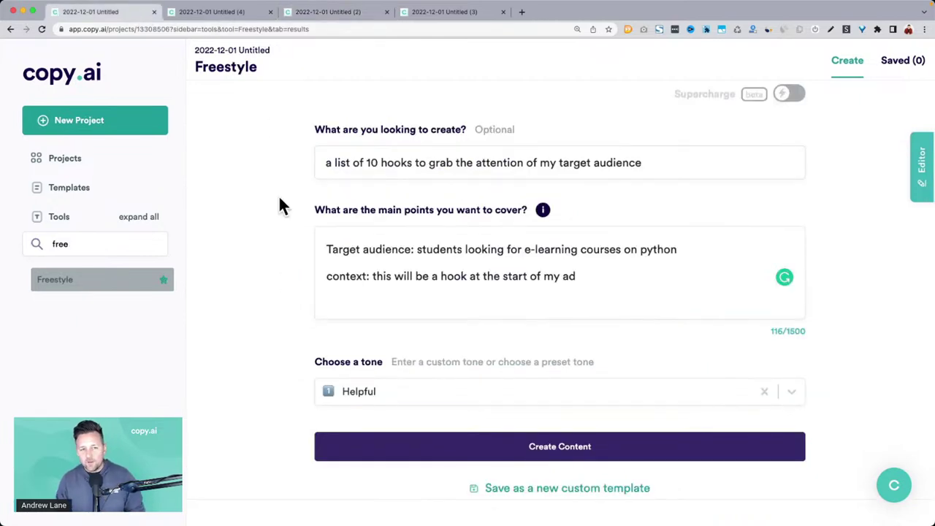
{"action": "left_click", "coordinate": [331, 16]}
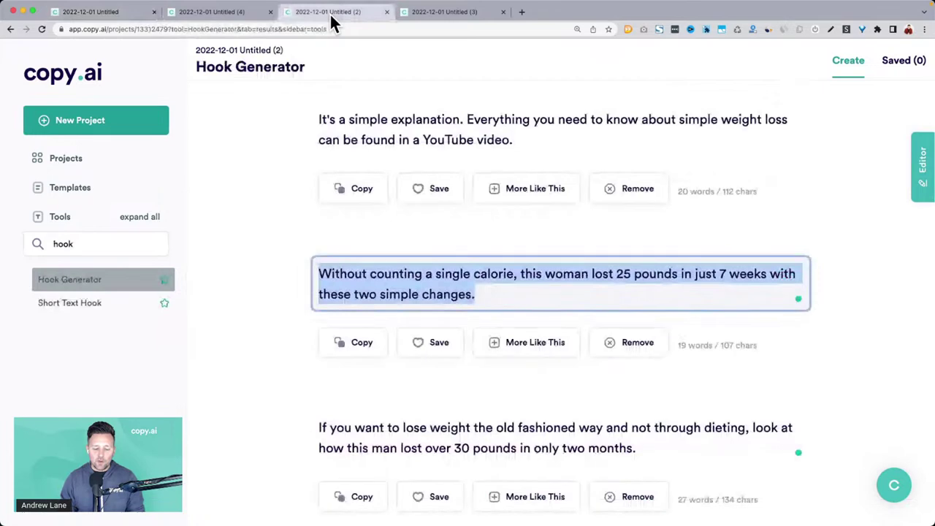
{"action": "left_click", "coordinate": [149, 14]}
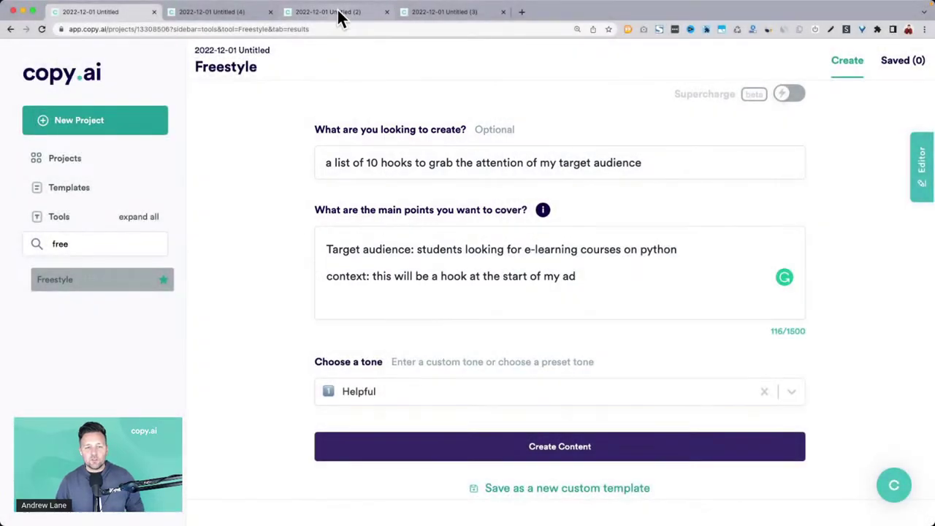
{"action": "left_click", "coordinate": [338, 10]}
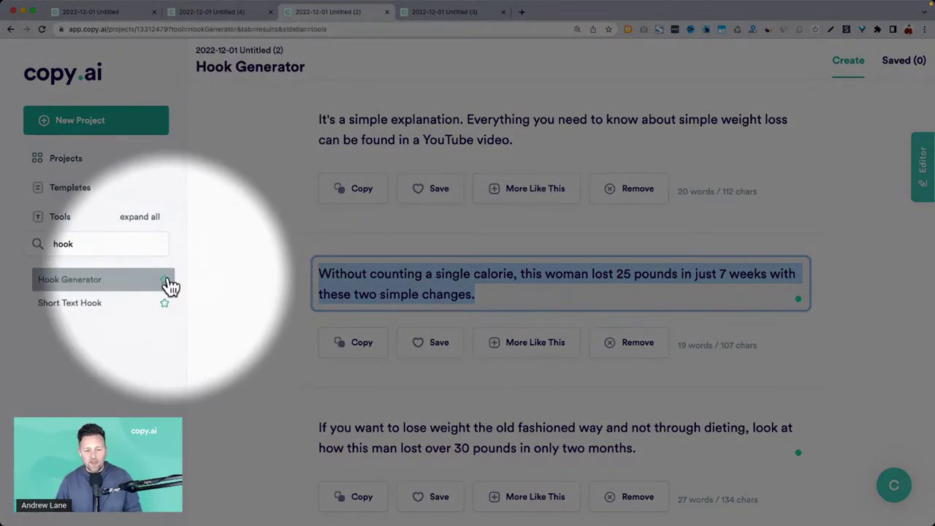
Review the Hook Generator's topic and target audience again and read through its list of weight loss hooks.
{"action": "scroll", "coordinate": [216, 289], "scroll_direction": "up", "scroll_amount": 10}
{"action": "scroll", "coordinate": [471, 213], "scroll_direction": "up", "scroll_amount": 10}
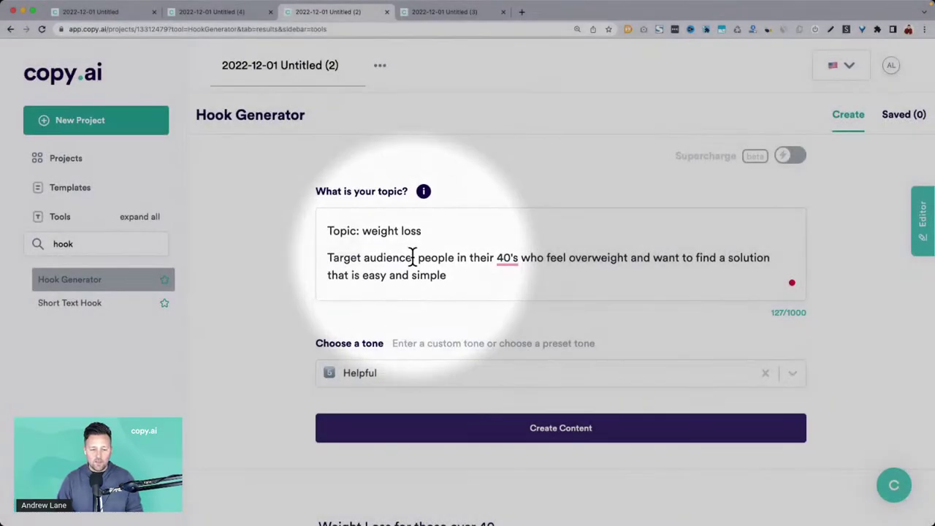
{"action": "scroll", "coordinate": [413, 256], "scroll_direction": "down", "scroll_amount": 10}
{"action": "scroll", "coordinate": [412, 255], "scroll_direction": "down", "scroll_amount": 5}
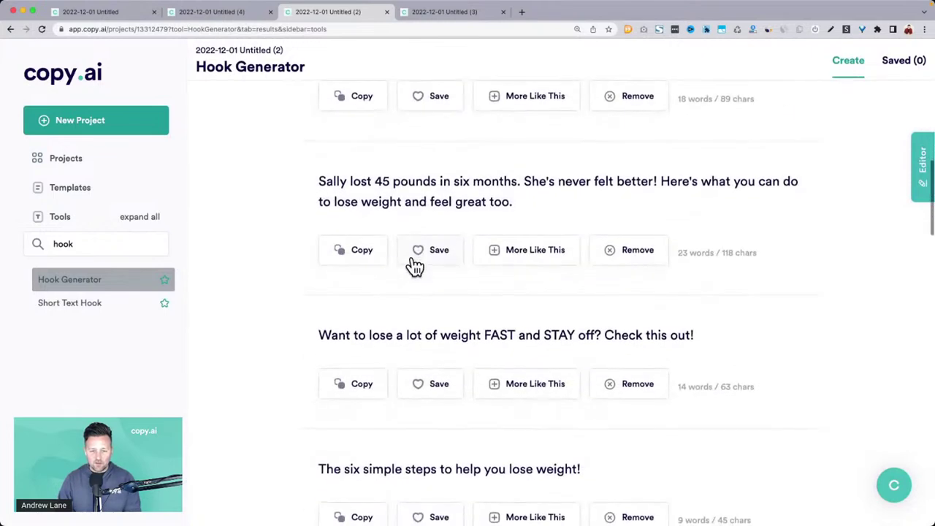
{"action": "triple_click", "coordinate": [442, 255]}
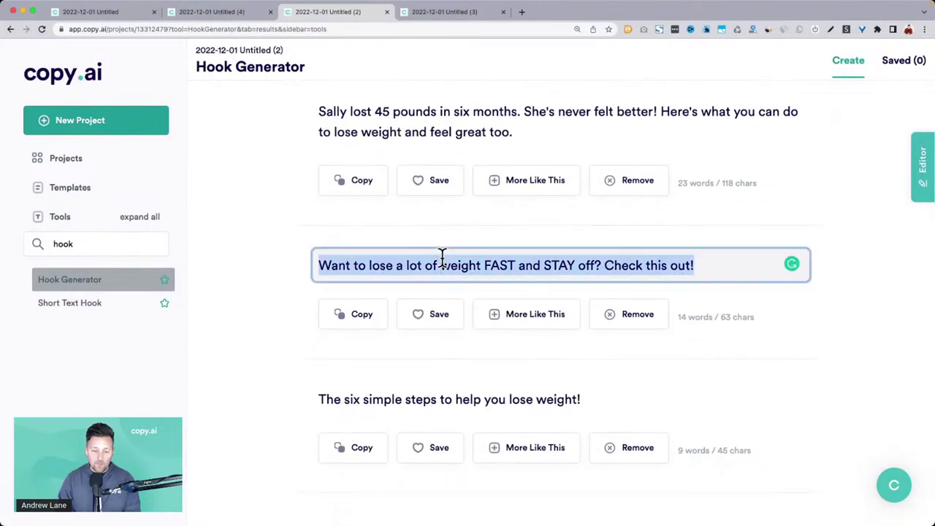
{"action": "scroll", "coordinate": [443, 255], "scroll_direction": "down", "scroll_amount": 8}
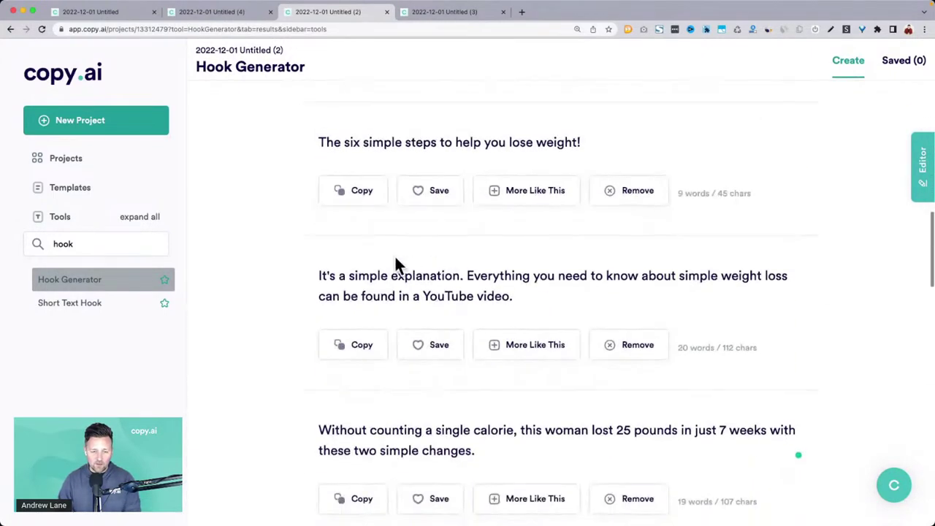
{"action": "scroll", "coordinate": [433, 281], "scroll_direction": "down", "scroll_amount": 12}
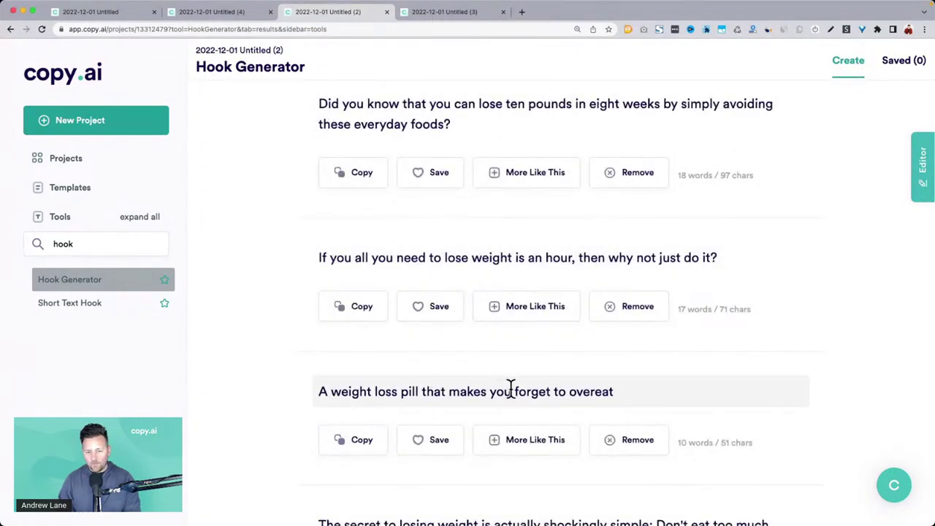
Open the "2022-12-01 Untitled (3)" Short Text Hook project and examine its weight loss prompt and generated social posts.
{"action": "left_click", "coordinate": [435, 11]}
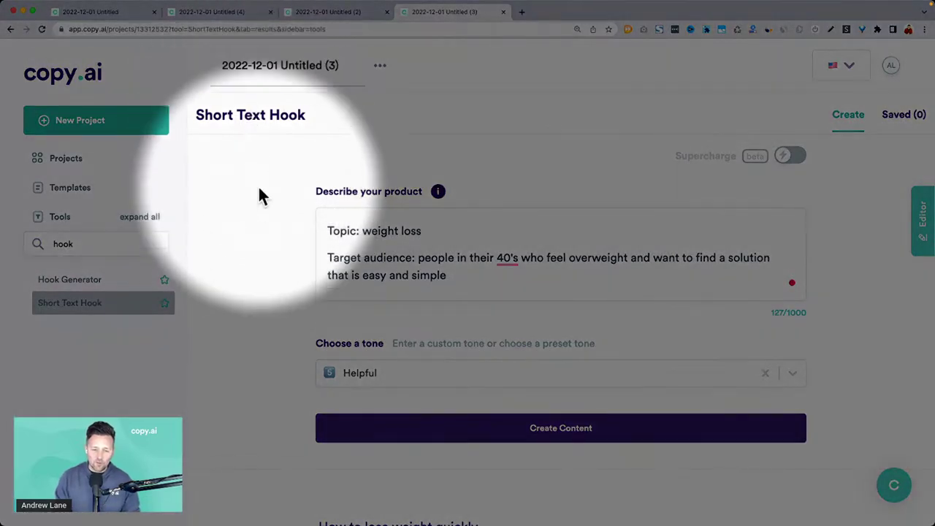
{"action": "scroll", "coordinate": [260, 209], "scroll_direction": "down", "scroll_amount": 5}
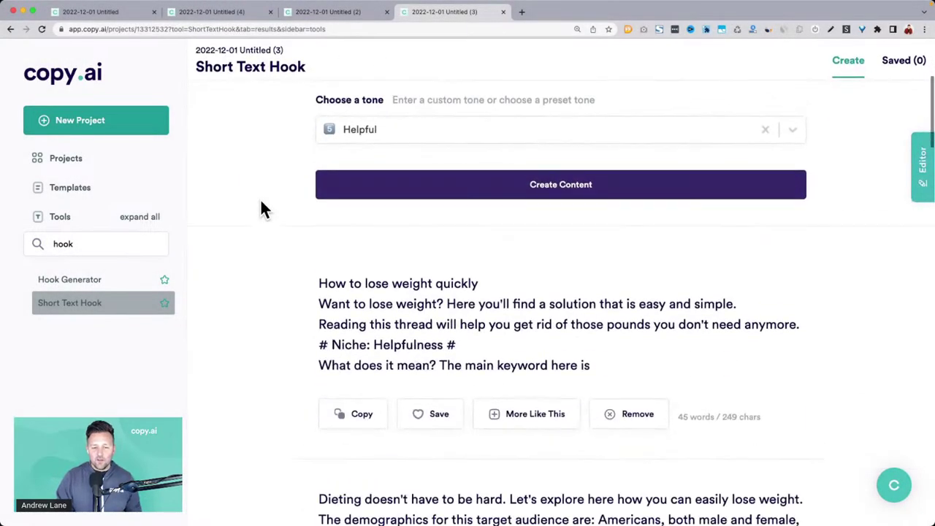
{"action": "left_click_drag", "start_coordinate": [319, 258], "coordinate": [521, 300]}
{"action": "left_click_drag", "start_coordinate": [329, 280], "coordinate": [813, 307]}
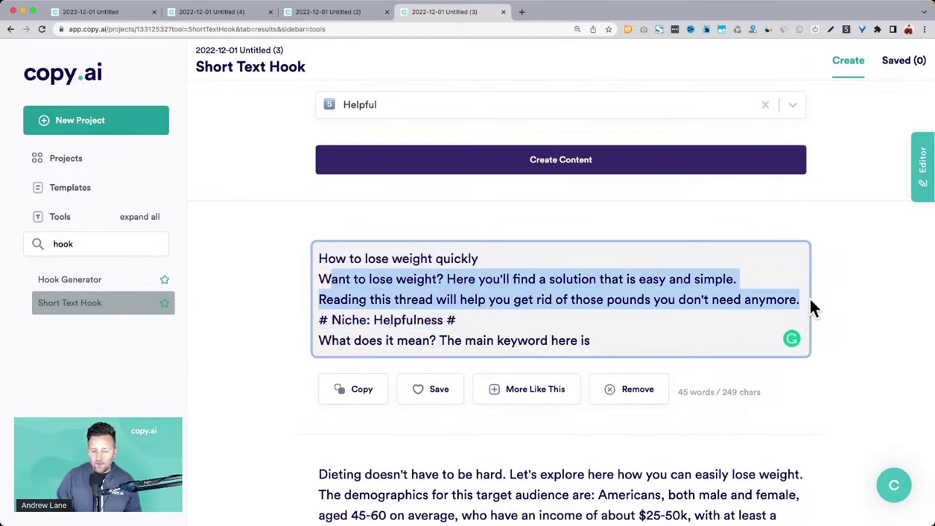
{"action": "scroll", "coordinate": [626, 305], "scroll_direction": "down", "scroll_amount": 5}
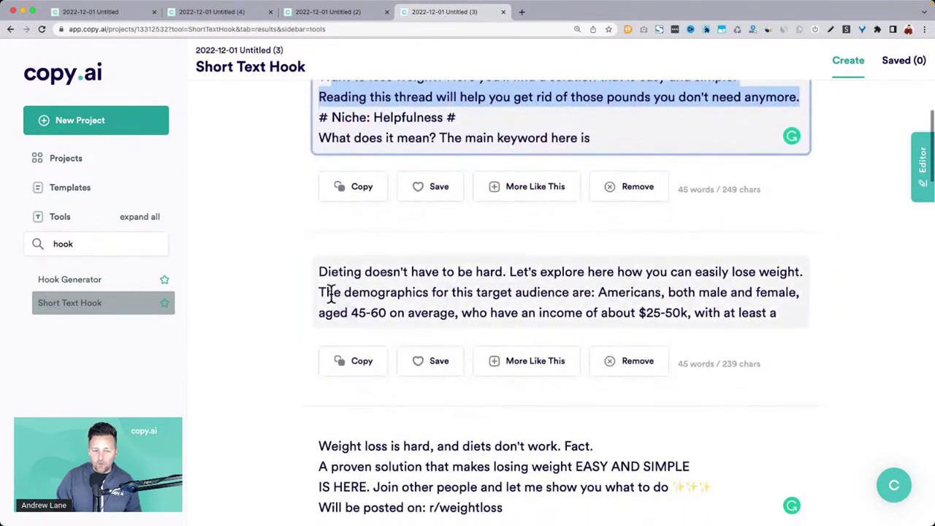
{"action": "left_click_drag", "start_coordinate": [319, 274], "coordinate": [785, 288]}
{"action": "scroll", "coordinate": [785, 288], "scroll_direction": "down", "scroll_amount": 6}
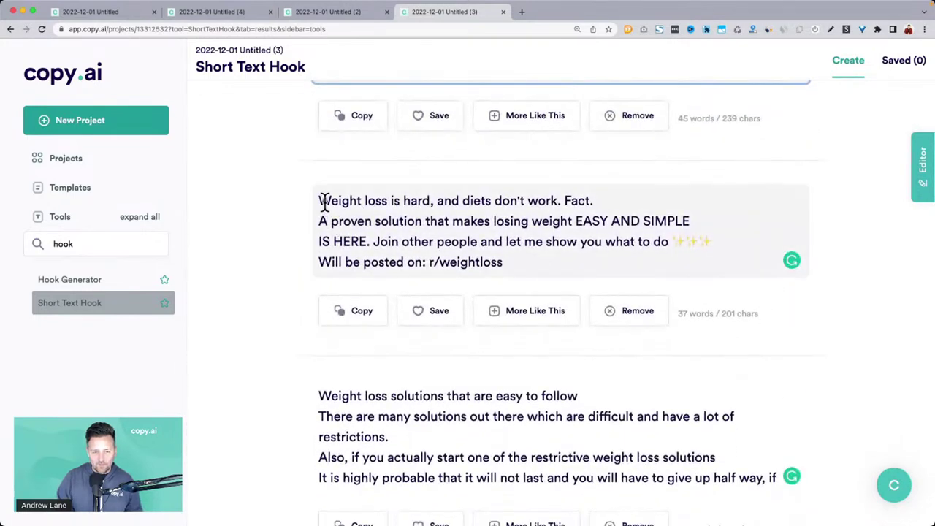
{"action": "left_click_drag", "start_coordinate": [319, 202], "coordinate": [649, 253]}
{"action": "scroll", "coordinate": [649, 256], "scroll_direction": "down", "scroll_amount": 9}
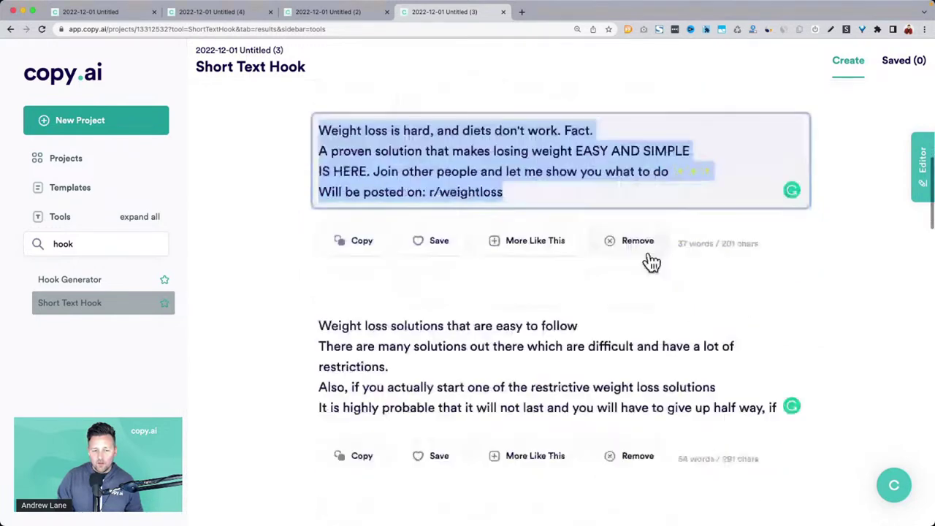
{"action": "scroll", "coordinate": [649, 263], "scroll_direction": "down", "scroll_amount": 1}
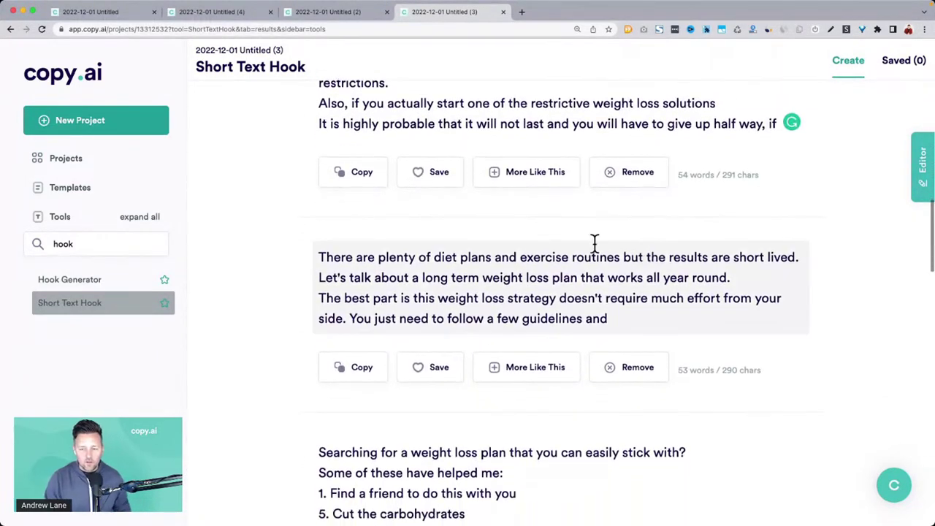
{"action": "left_click_drag", "start_coordinate": [319, 259], "coordinate": [631, 314]}
{"action": "scroll", "coordinate": [630, 311], "scroll_direction": "down", "scroll_amount": 7}
{"action": "scroll", "coordinate": [633, 314], "scroll_direction": "down", "scroll_amount": 4}
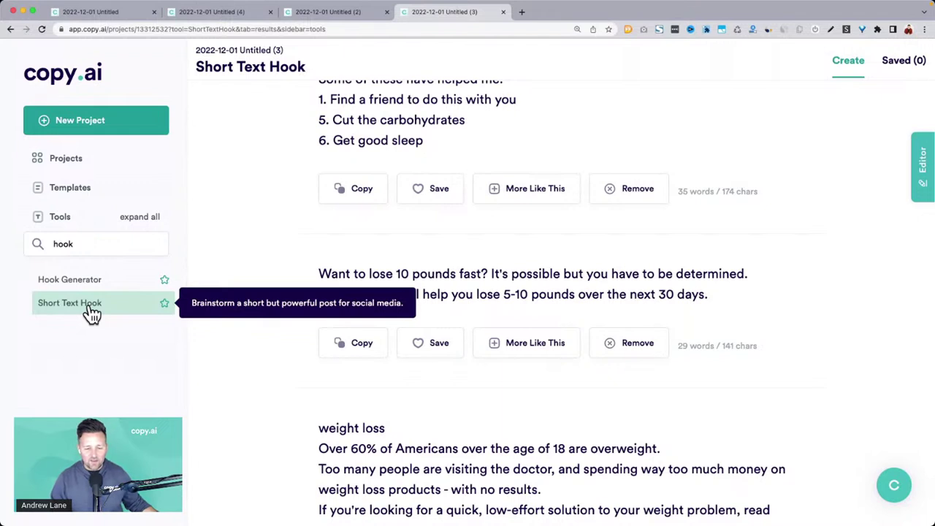
Clear the "hook" tool search and look over the full list of tool categories.
{"action": "double_click", "coordinate": [100, 251]}
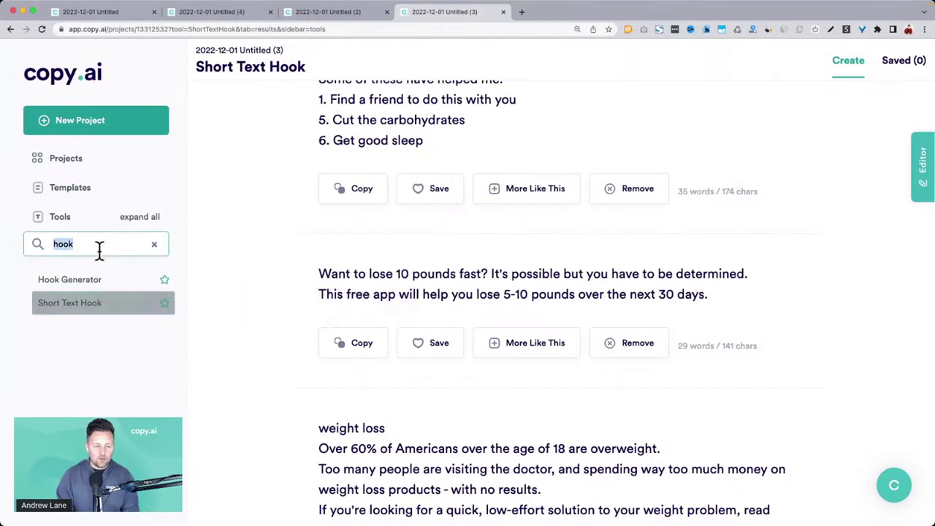
{"action": "left_click", "coordinate": [154, 244]}
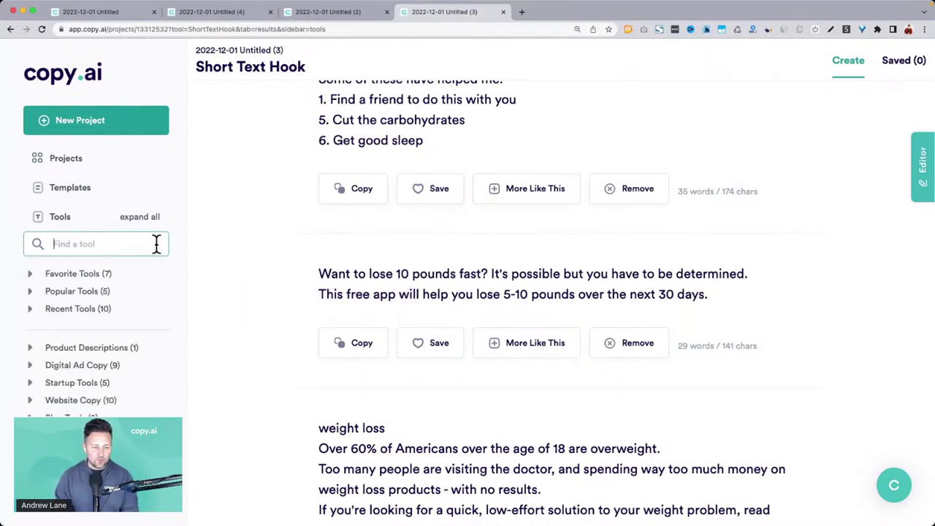
{"action": "scroll", "coordinate": [128, 335], "scroll_direction": "down", "scroll_amount": 3}
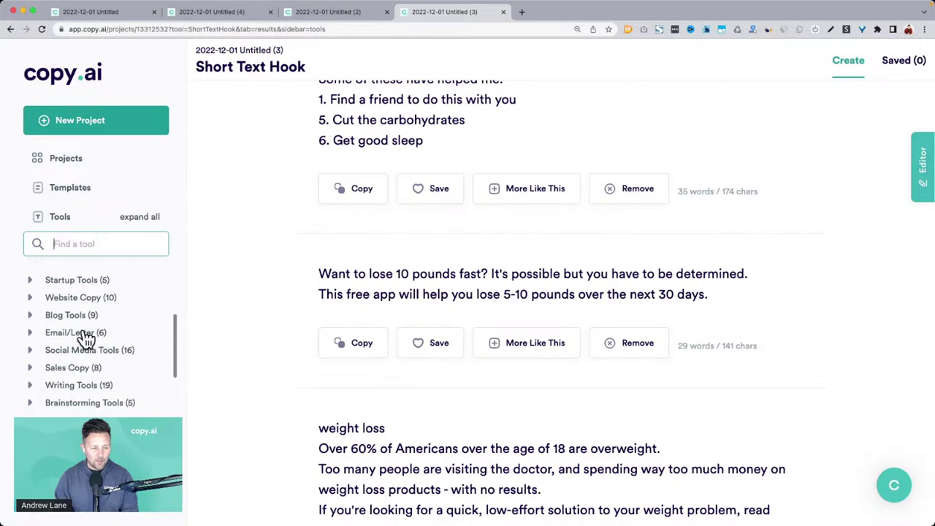
{"action": "scroll", "coordinate": [83, 322], "scroll_direction": "down", "scroll_amount": 1}
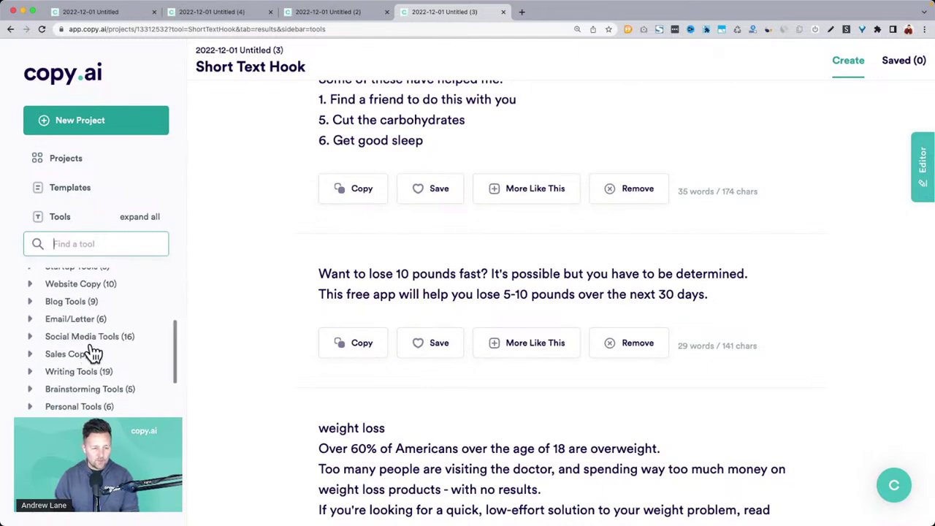
{"action": "scroll", "coordinate": [98, 353], "scroll_direction": "up", "scroll_amount": 5}
{"action": "scroll", "coordinate": [215, 328], "scroll_direction": "up", "scroll_amount": 5}
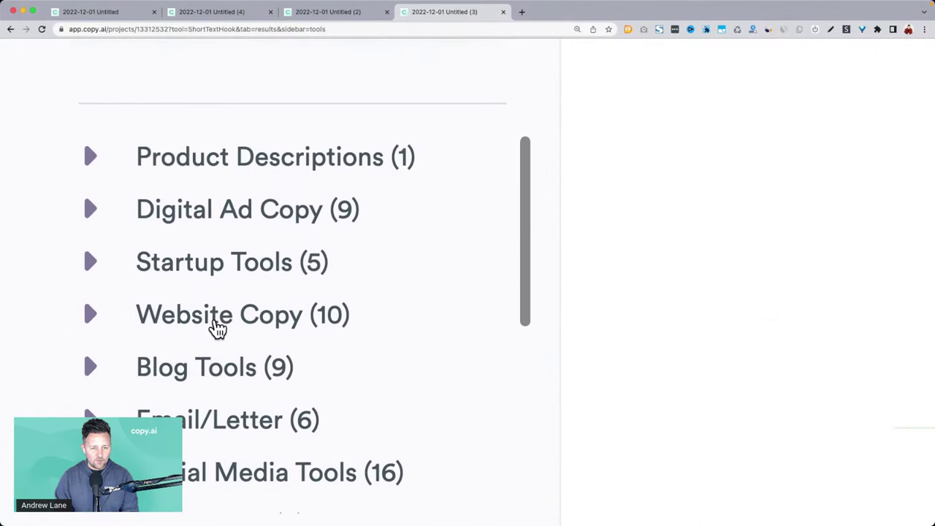
Expand the Digital Ad Copy category and examine its Facebook, Google, LinkedIn and general ad tools.
{"action": "left_click", "coordinate": [104, 217]}
{"action": "scroll", "coordinate": [276, 223], "scroll_direction": "down", "scroll_amount": 2}
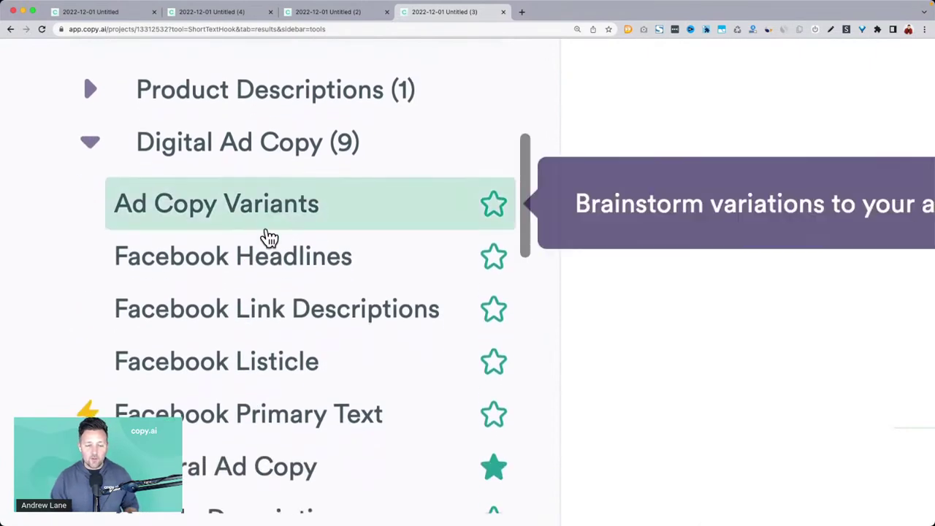
{"action": "scroll", "coordinate": [280, 253], "scroll_direction": "down", "scroll_amount": 3}
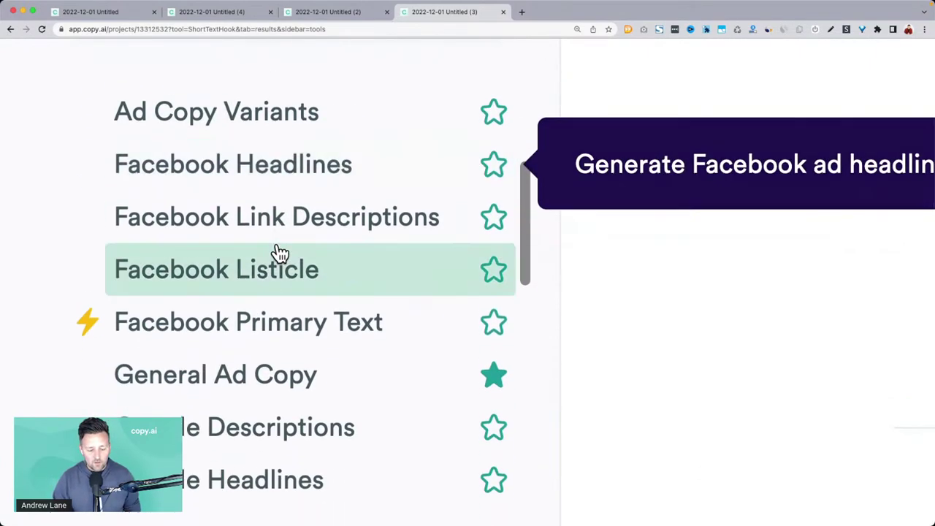
{"action": "scroll", "coordinate": [280, 253], "scroll_direction": "up", "scroll_amount": 1}
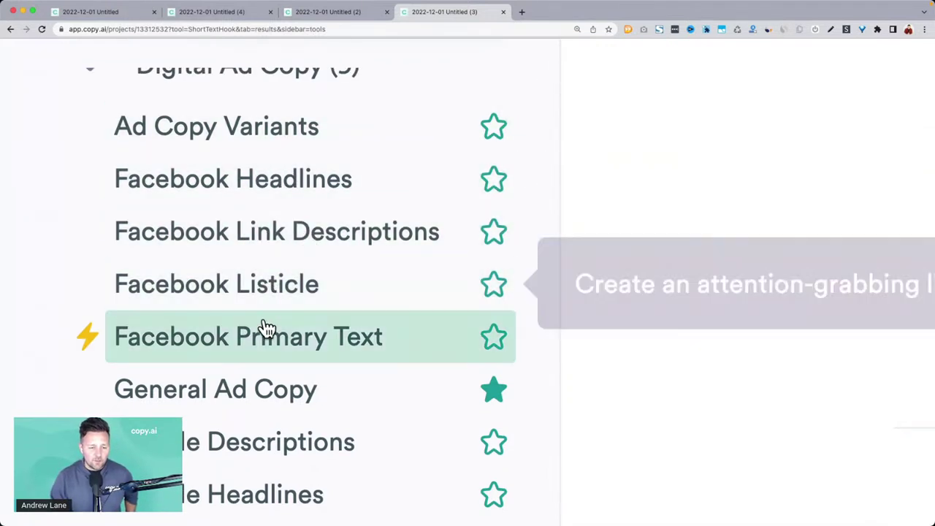
{"action": "scroll", "coordinate": [265, 323], "scroll_direction": "down", "scroll_amount": 2}
{"action": "scroll", "coordinate": [267, 329], "scroll_direction": "down", "scroll_amount": 2}
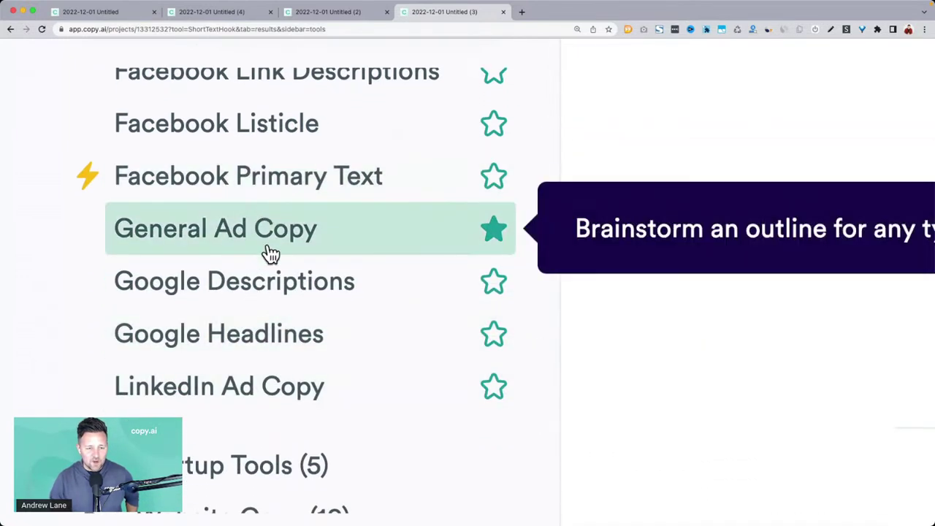
{"action": "scroll", "coordinate": [267, 253], "scroll_direction": "up", "scroll_amount": 3}
{"action": "scroll", "coordinate": [268, 251], "scroll_direction": "up", "scroll_amount": 4}
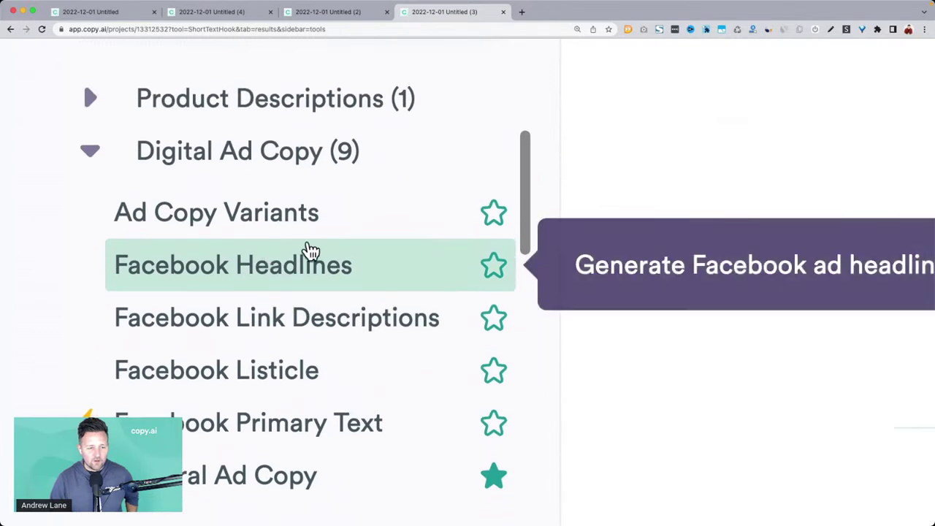
{"action": "scroll", "coordinate": [307, 251], "scroll_direction": "down", "scroll_amount": 5}
Search the tools for "general", open General Ad Copy and close the editor pane beside its form.
{"action": "left_click", "coordinate": [125, 244]}
{"action": "type", "text": "ge"}
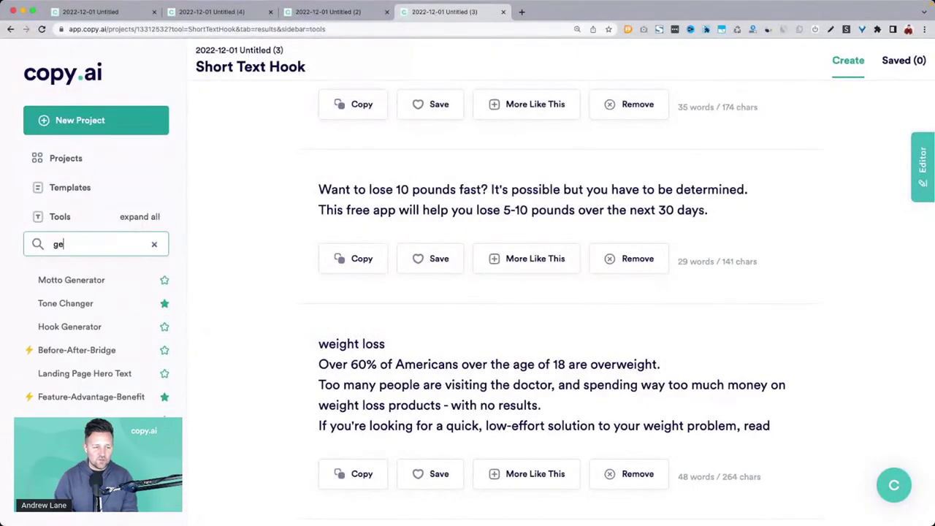
{"action": "type", "text": "neral"}
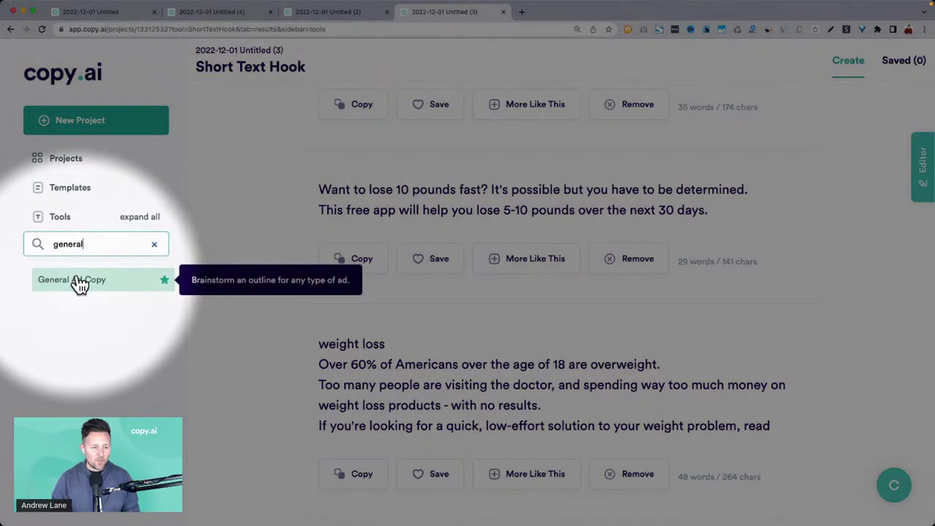
{"action": "left_click", "coordinate": [79, 282]}
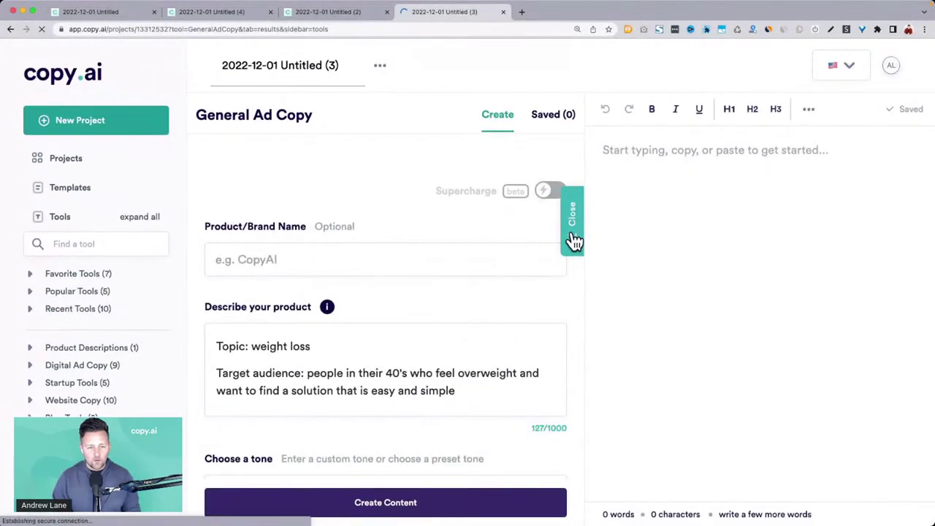
{"action": "left_click", "coordinate": [574, 237]}
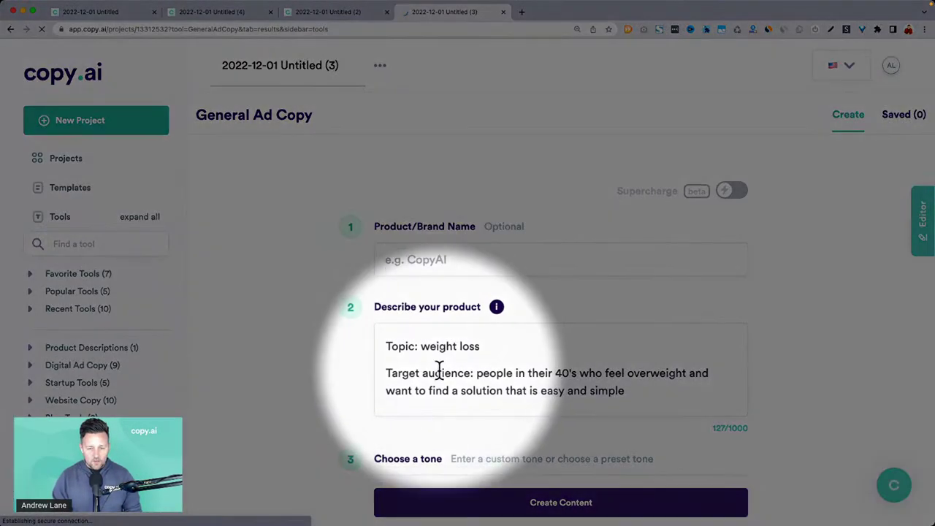
Set the tone to Persuasive and generate general ad copy from the existing weight loss topic and target audience.
{"action": "scroll", "coordinate": [475, 409], "scroll_direction": "down", "scroll_amount": 2}
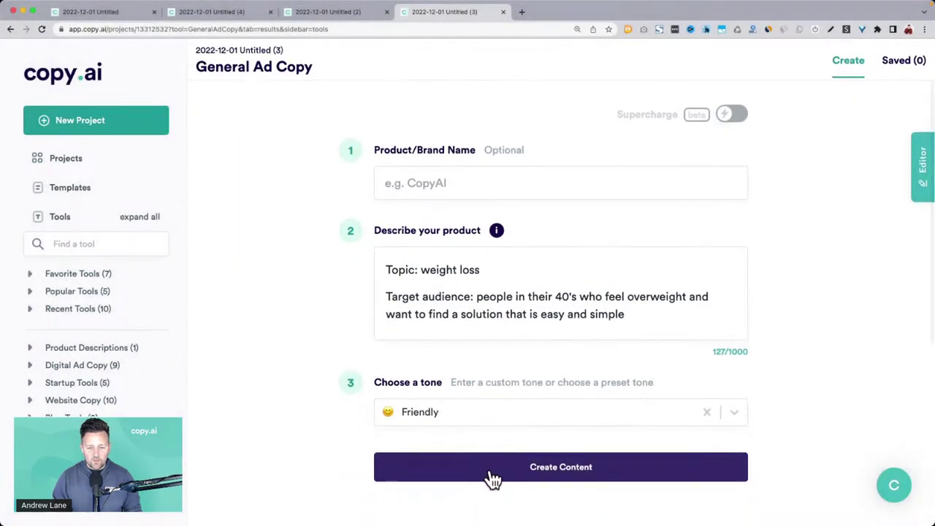
{"action": "left_click", "coordinate": [516, 420]}
{"action": "scroll", "coordinate": [501, 417], "scroll_direction": "down", "scroll_amount": 6}
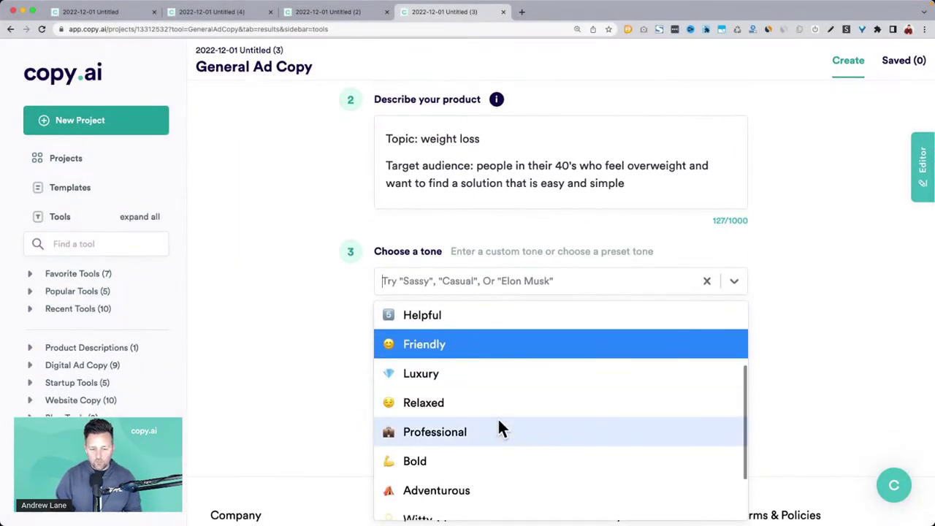
{"action": "left_click", "coordinate": [482, 474]}
{"action": "left_click", "coordinate": [540, 332]}
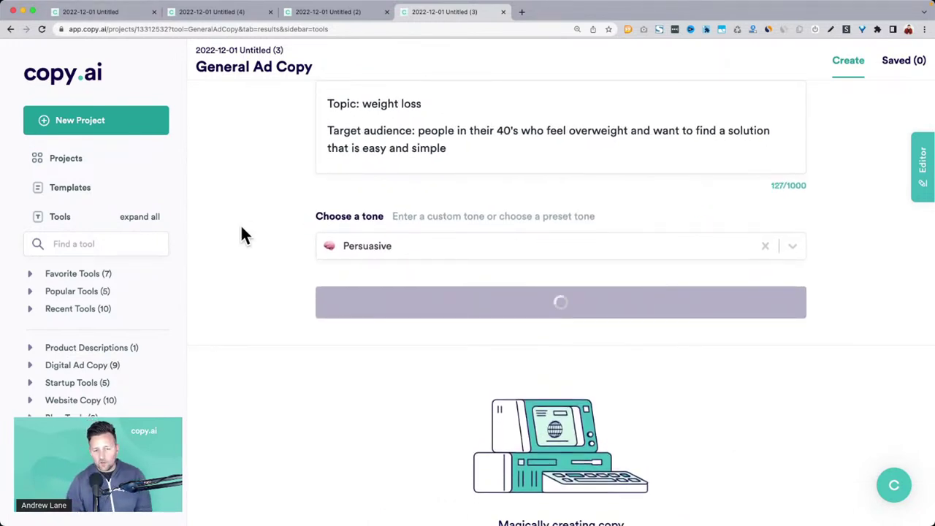
Review the General Ad Copy form and read the first two generated weight loss ads.
{"action": "scroll", "coordinate": [240, 224], "scroll_direction": "up", "scroll_amount": 5}
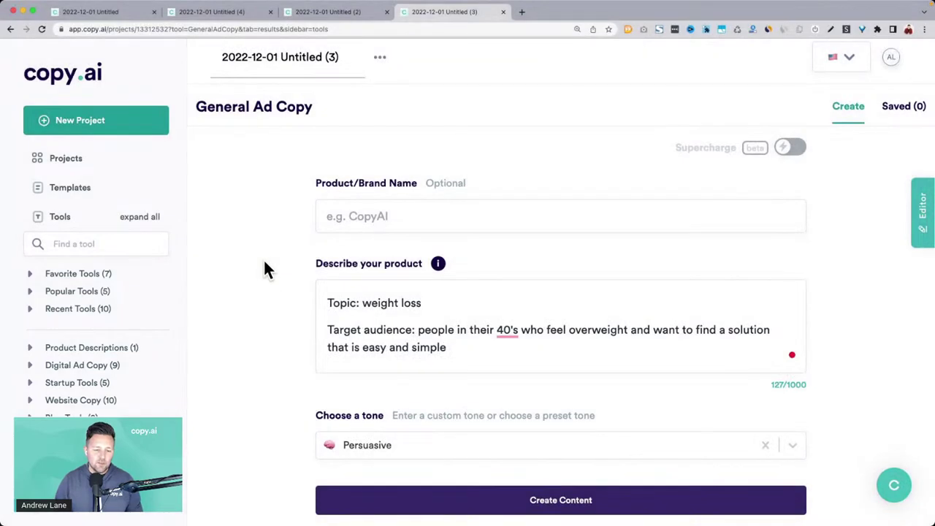
{"action": "scroll", "coordinate": [265, 267], "scroll_direction": "down", "scroll_amount": 4}
{"action": "scroll", "coordinate": [266, 267], "scroll_direction": "down", "scroll_amount": 5}
{"action": "left_click_drag", "start_coordinate": [318, 197], "coordinate": [679, 231]}
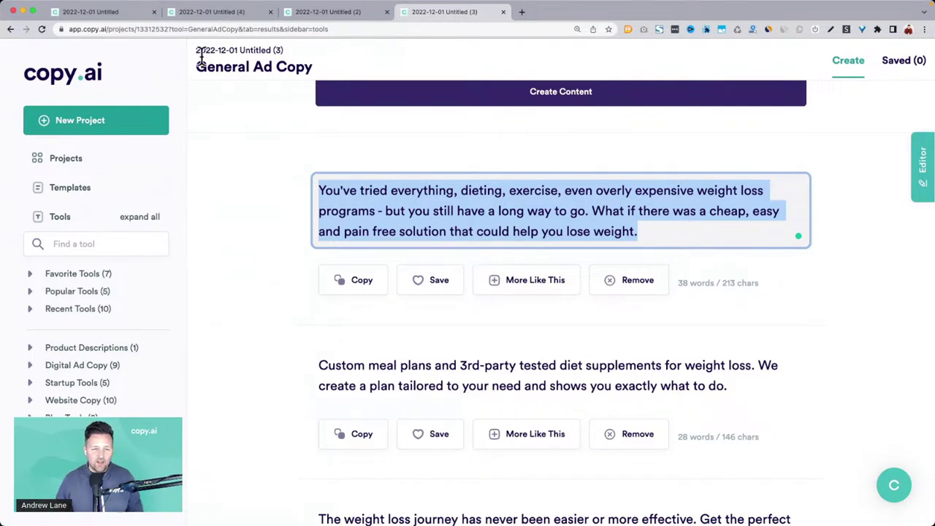
{"action": "left_click_drag", "start_coordinate": [197, 64], "coordinate": [314, 66]}
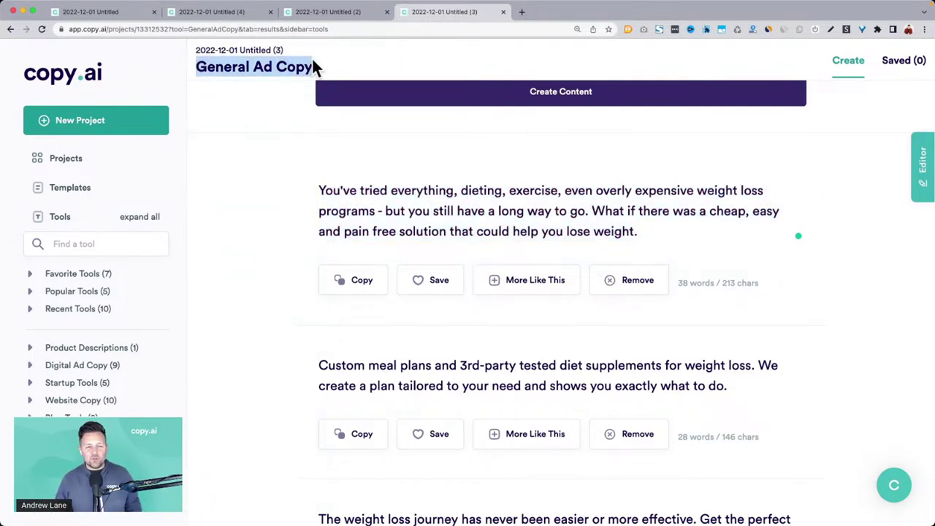
{"action": "left_click", "coordinate": [296, 259]}
{"action": "scroll", "coordinate": [295, 259], "scroll_direction": "down", "scroll_amount": 3}
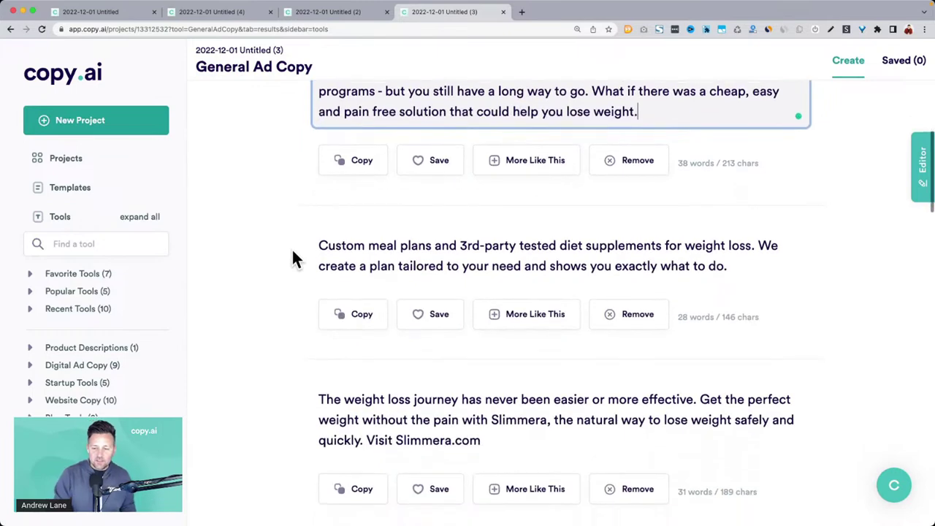
{"action": "scroll", "coordinate": [294, 260], "scroll_direction": "down", "scroll_amount": 1}
{"action": "left_click", "coordinate": [505, 225]}
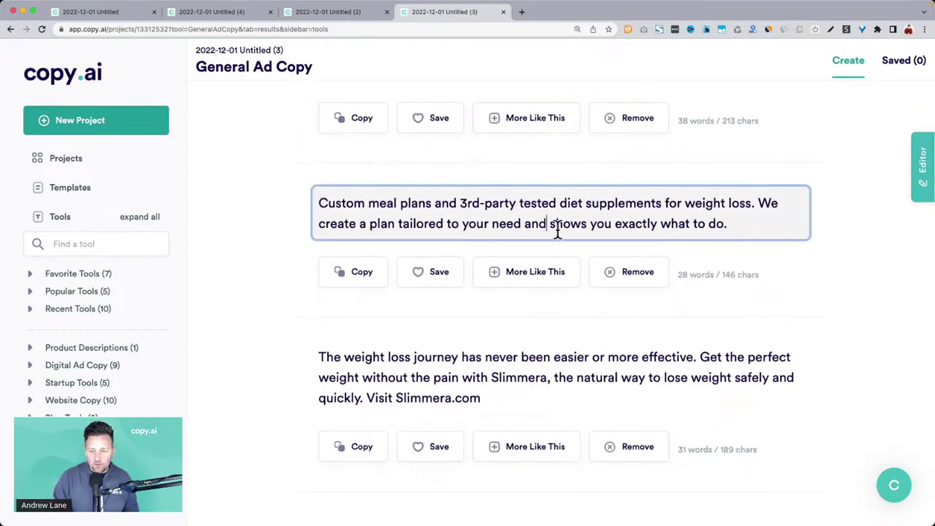
{"action": "left_click", "coordinate": [317, 208]}
Read the remaining generated weight loss ads, examining the brand names and website addresses they mention.
{"action": "scroll", "coordinate": [294, 330], "scroll_direction": "down", "scroll_amount": 2}
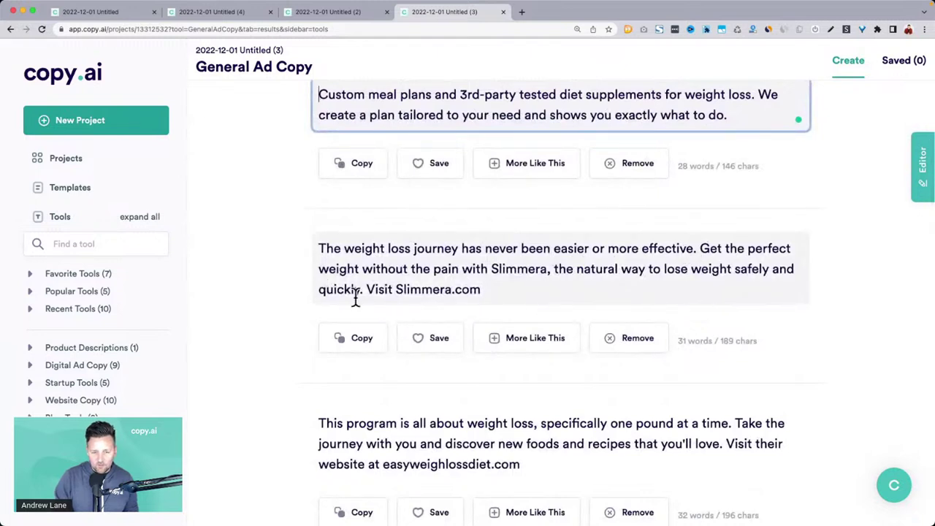
{"action": "left_click_drag", "start_coordinate": [319, 252], "coordinate": [708, 292]}
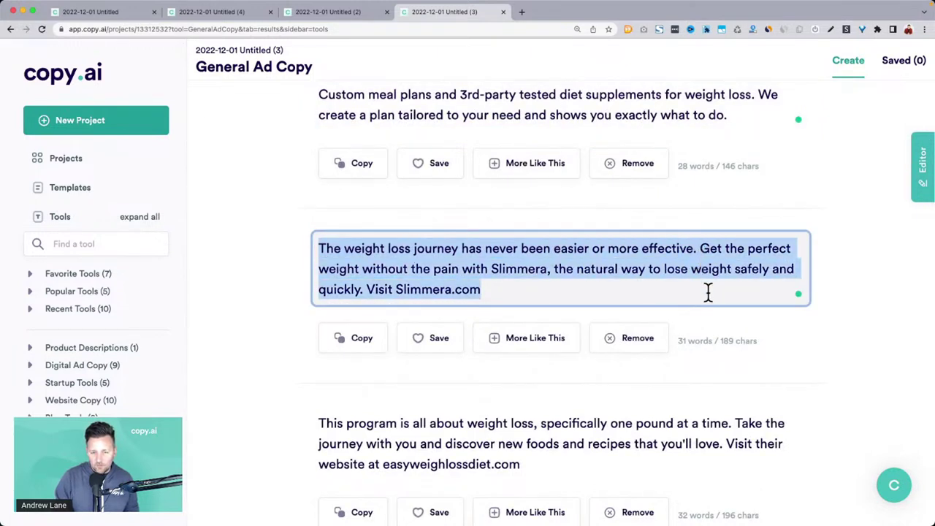
{"action": "double_click", "coordinate": [514, 272]}
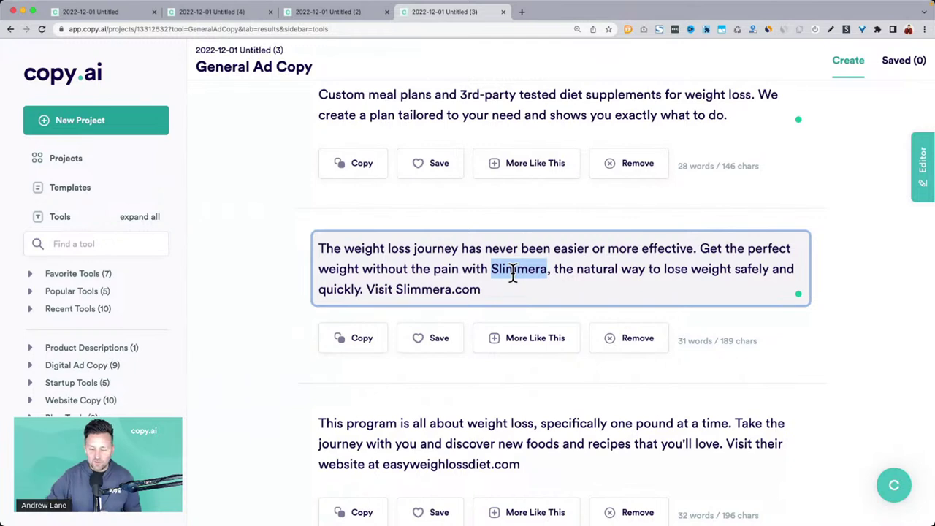
{"action": "scroll", "coordinate": [514, 271], "scroll_direction": "down", "scroll_amount": 4}
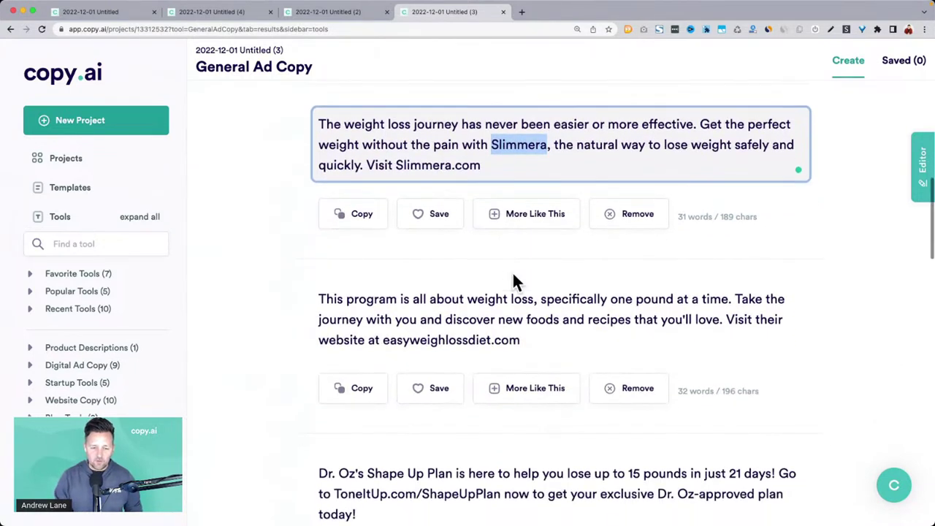
{"action": "left_click_drag", "start_coordinate": [383, 302], "coordinate": [567, 307]}
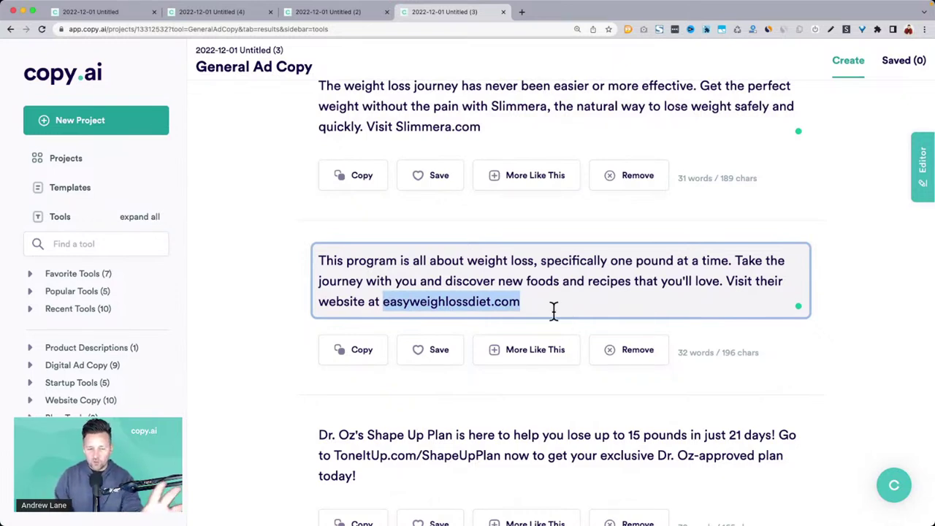
{"action": "scroll", "coordinate": [553, 310], "scroll_direction": "down", "scroll_amount": 3}
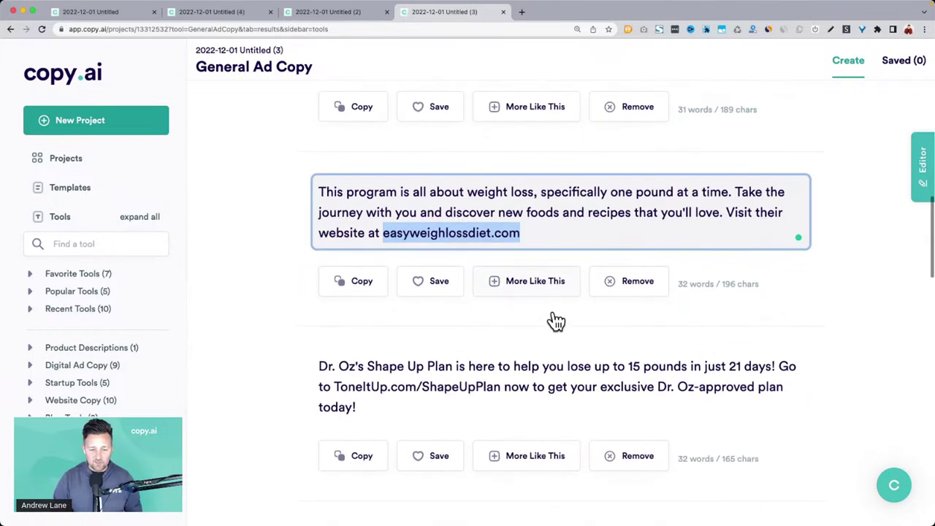
{"action": "left_click_drag", "start_coordinate": [364, 343], "coordinate": [331, 344]}
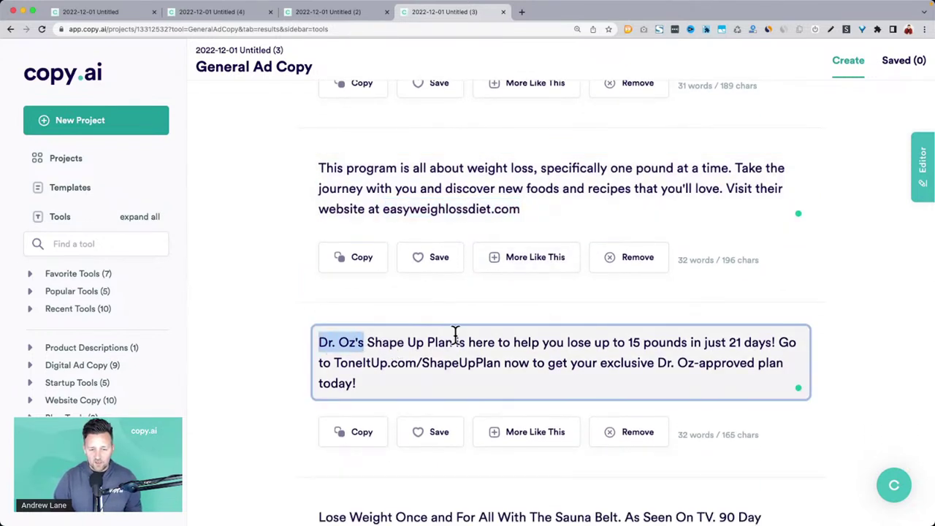
{"action": "left_click_drag", "start_coordinate": [451, 342], "coordinate": [296, 351]}
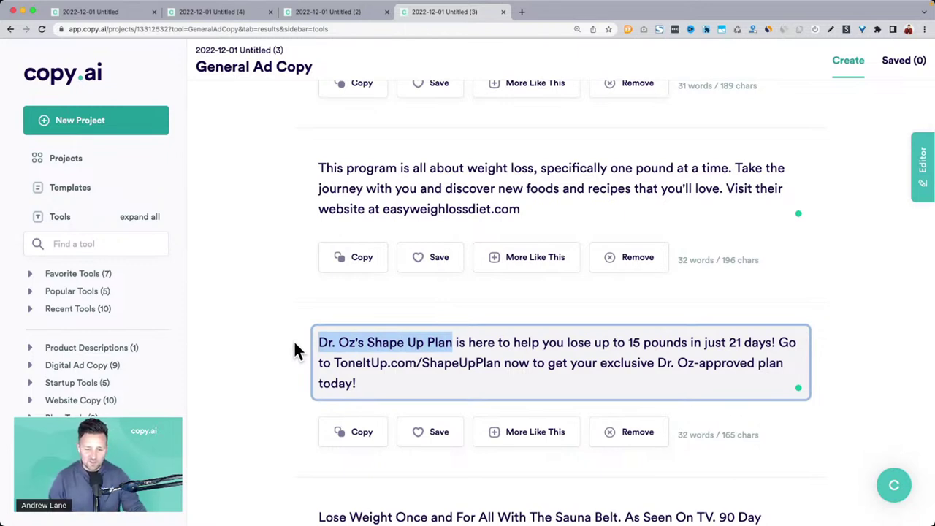
{"action": "left_click_drag", "start_coordinate": [336, 362], "coordinate": [482, 361]}
{"action": "scroll", "coordinate": [561, 349], "scroll_direction": "down", "scroll_amount": 4}
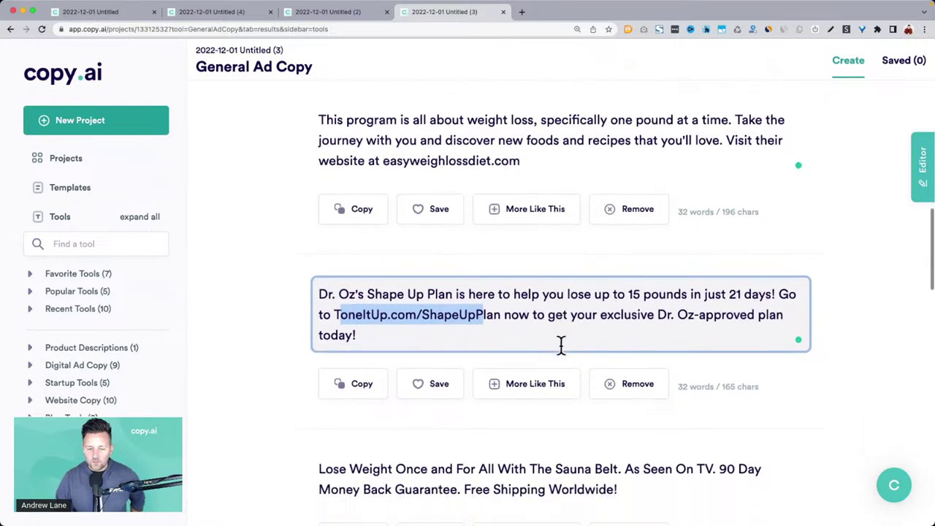
{"action": "scroll", "coordinate": [560, 354], "scroll_direction": "down", "scroll_amount": 6}
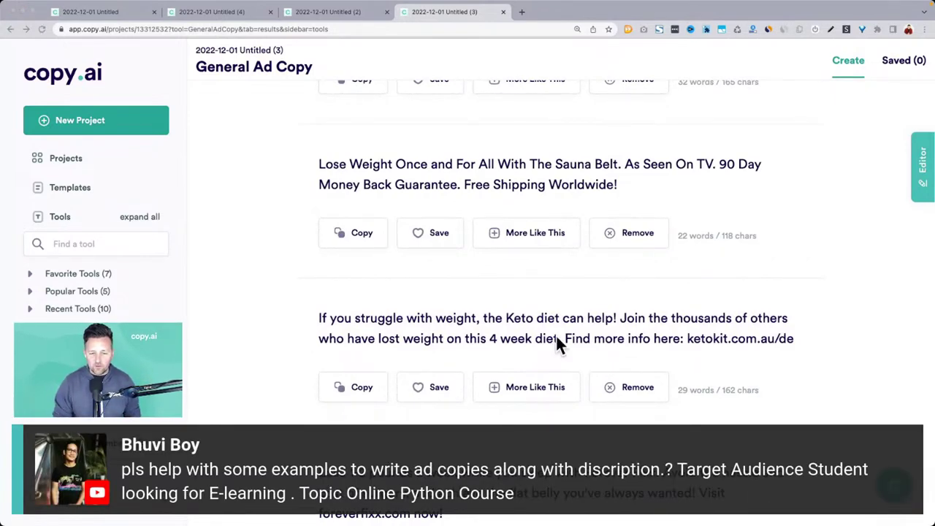
{"action": "scroll", "coordinate": [560, 329], "scroll_direction": "down", "scroll_amount": 5}
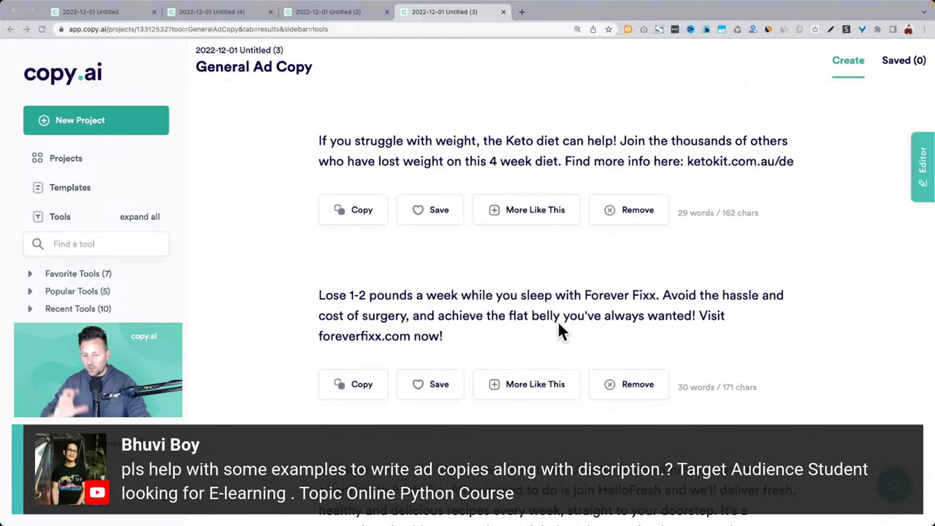
{"action": "scroll", "coordinate": [559, 327], "scroll_direction": "down", "scroll_amount": 3}
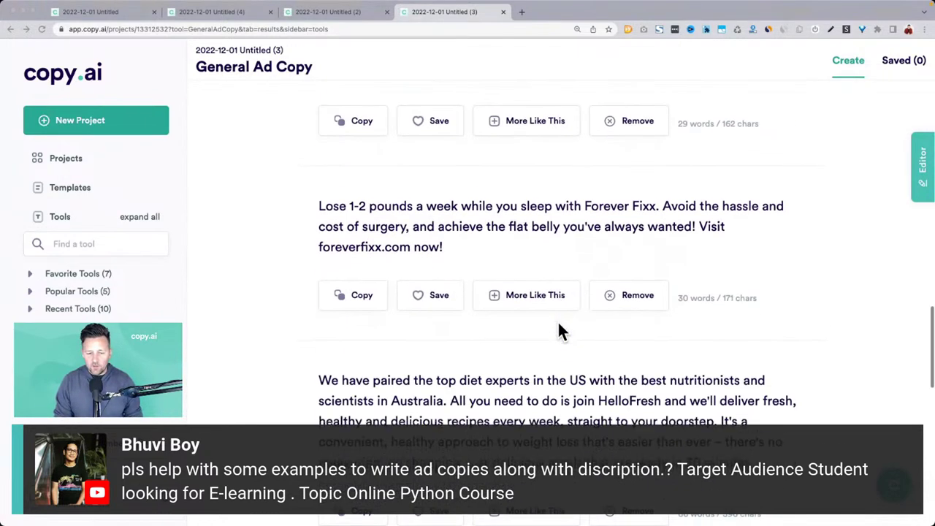
Open the "2022-12-01 Untitled" Freestyle project and read the first five hooks for students seeking Python courses.
{"action": "left_click", "coordinate": [110, 14]}
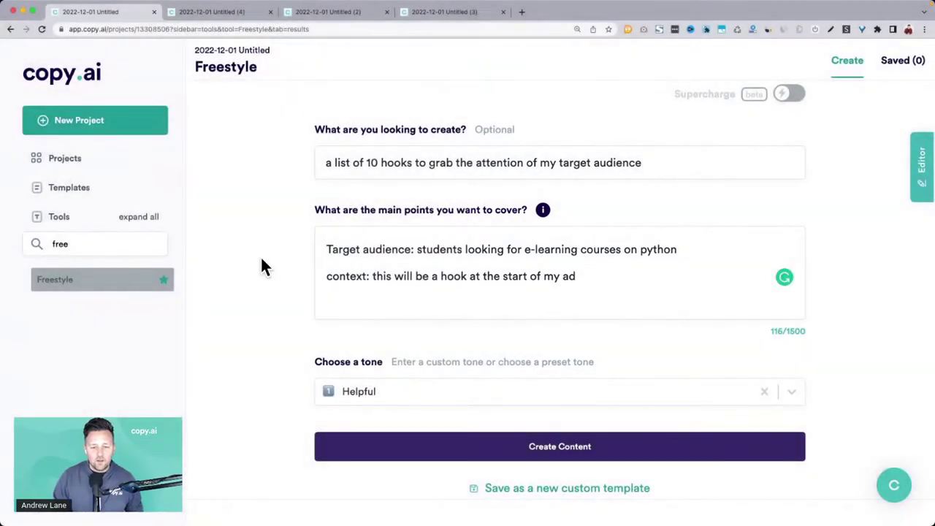
{"action": "scroll", "coordinate": [261, 264], "scroll_direction": "down", "scroll_amount": 7}
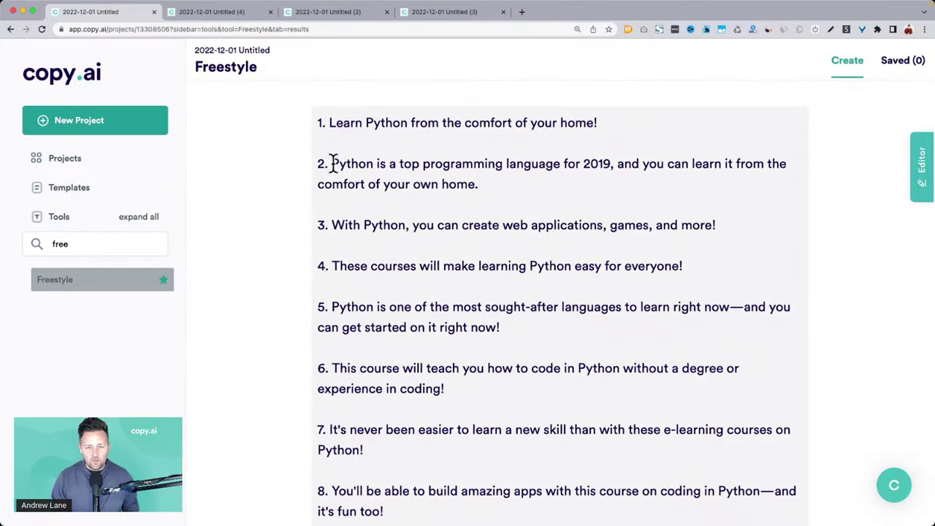
{"action": "left_click_drag", "start_coordinate": [333, 164], "coordinate": [623, 160]}
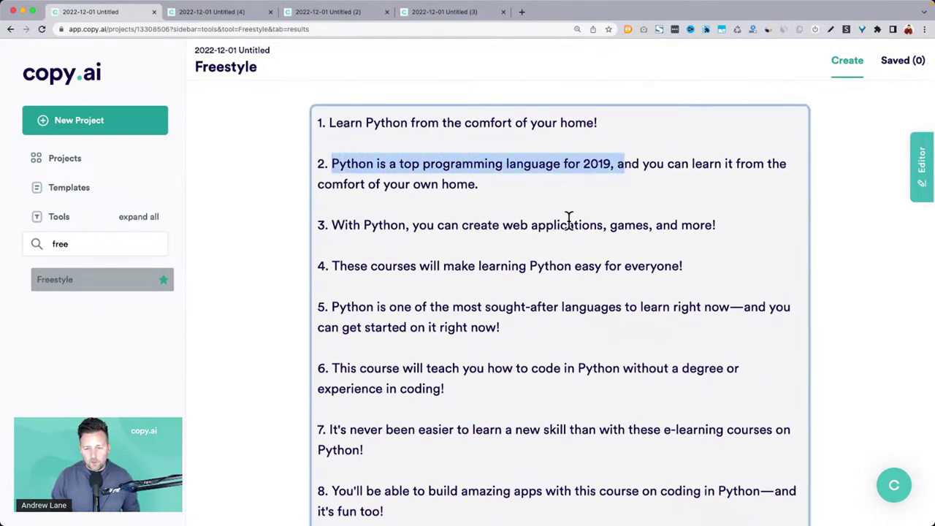
{"action": "left_click", "coordinate": [466, 231]}
{"action": "left_click_drag", "start_coordinate": [333, 222], "coordinate": [684, 270]}
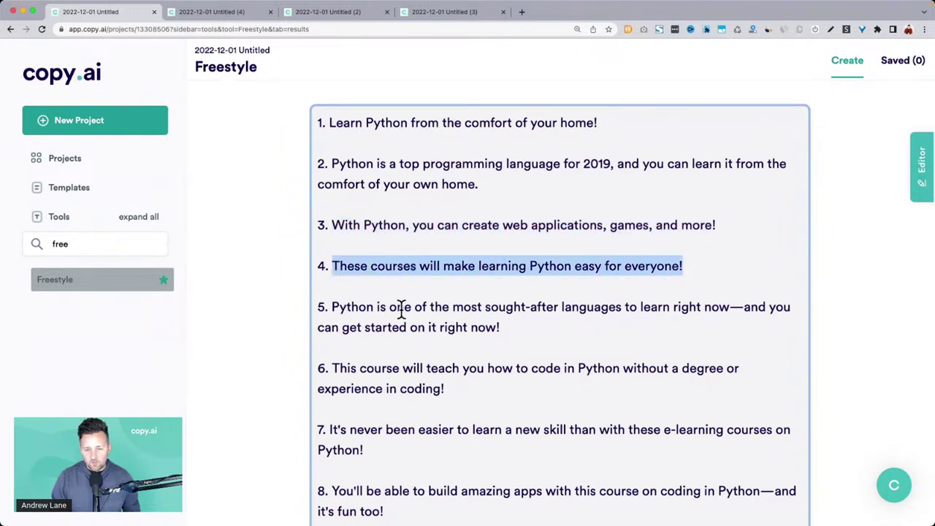
{"action": "left_click_drag", "start_coordinate": [503, 329], "coordinate": [348, 307]}
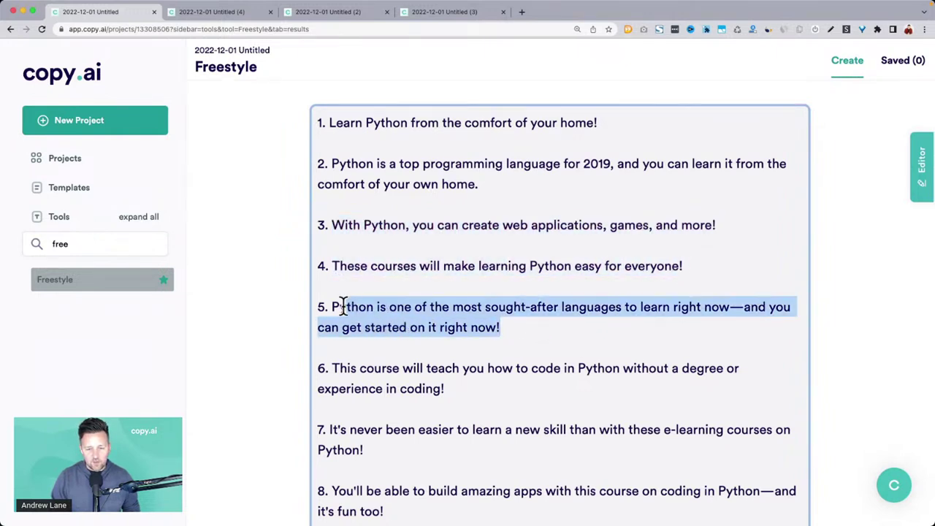
{"action": "scroll", "coordinate": [401, 252], "scroll_direction": "down", "scroll_amount": 5}
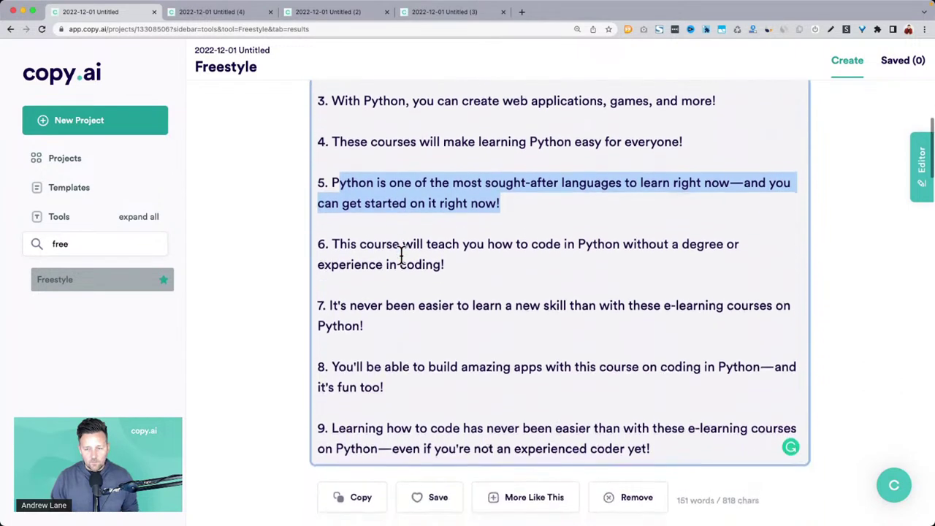
Read hooks six to nine of the first Python list and the start of the second list of question hooks.
{"action": "left_click", "coordinate": [350, 211]}
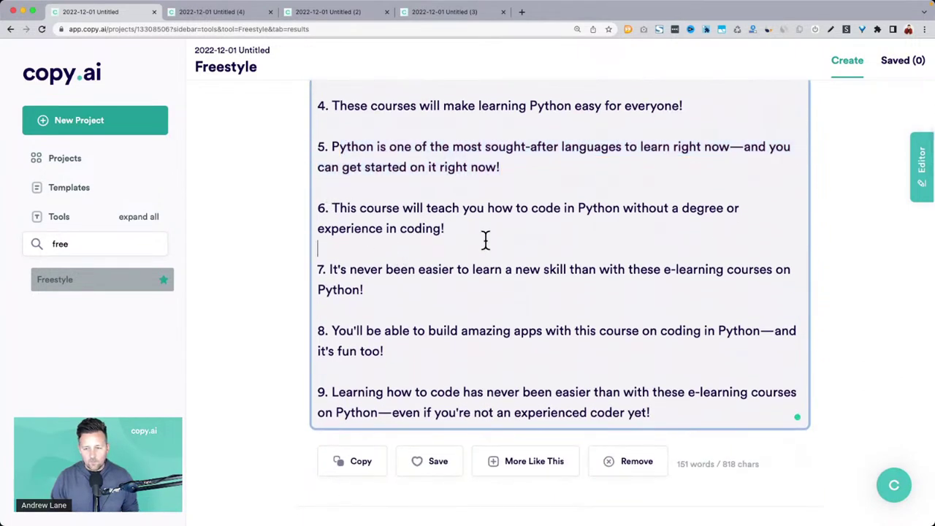
{"action": "left_click_drag", "start_coordinate": [478, 228], "coordinate": [342, 214]}
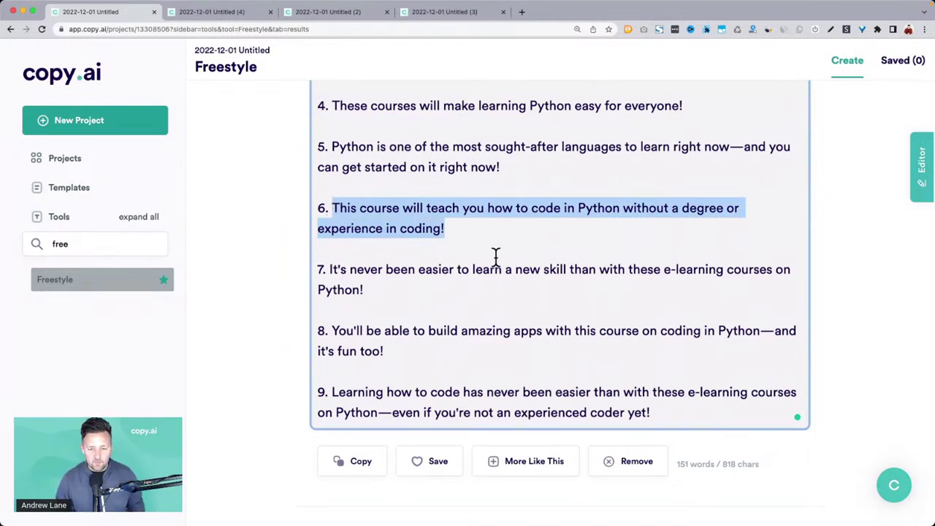
{"action": "left_click_drag", "start_coordinate": [335, 269], "coordinate": [432, 284]}
{"action": "scroll", "coordinate": [432, 285], "scroll_direction": "down", "scroll_amount": 2}
{"action": "left_click_drag", "start_coordinate": [355, 269], "coordinate": [469, 276]}
{"action": "left_click_drag", "start_coordinate": [345, 330], "coordinate": [662, 354]}
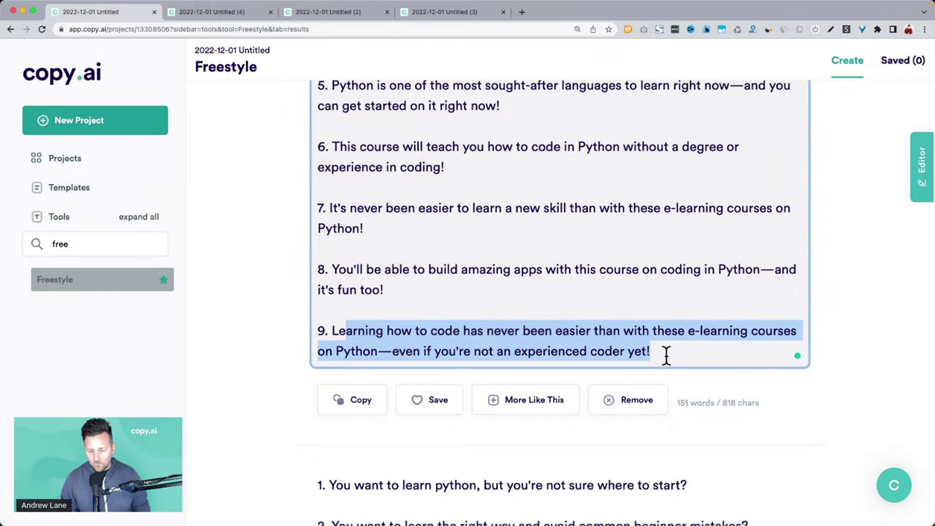
{"action": "scroll", "coordinate": [666, 353], "scroll_direction": "down", "scroll_amount": 5}
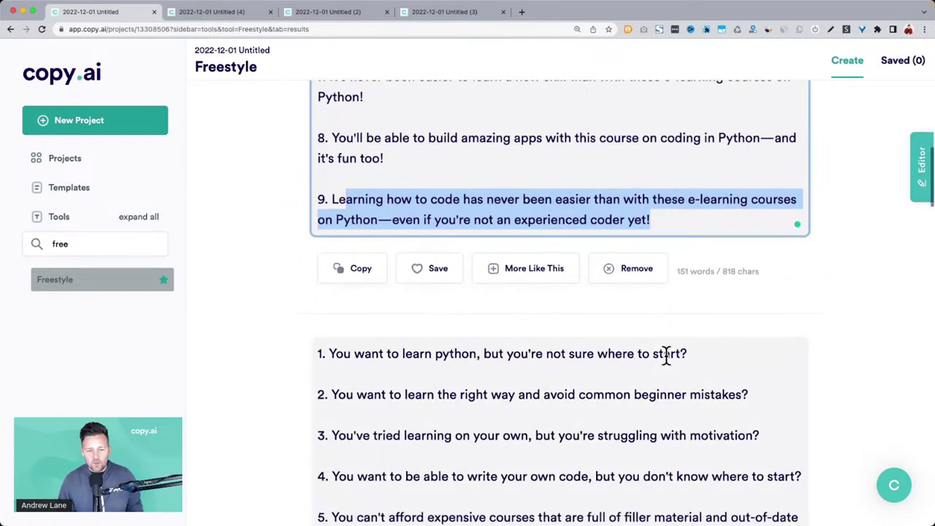
{"action": "scroll", "coordinate": [665, 354], "scroll_direction": "down", "scroll_amount": 1}
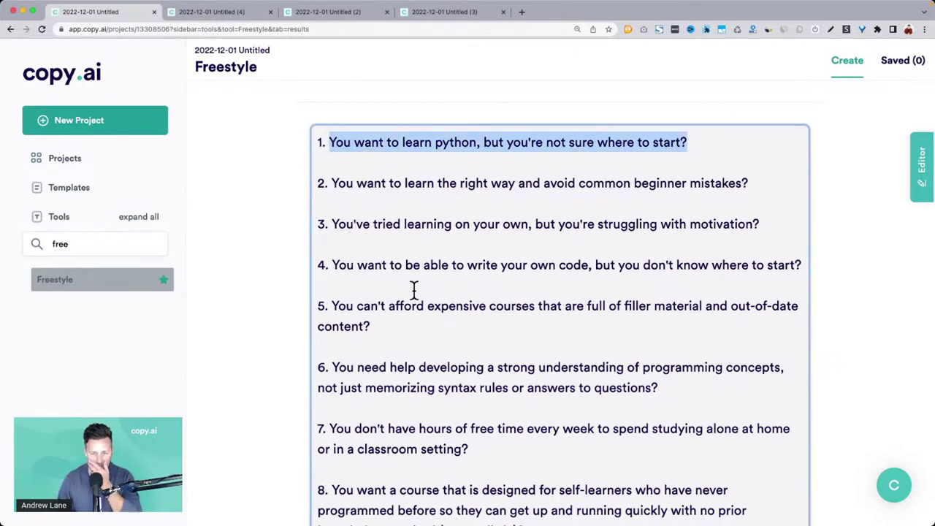
Examine the hooks in the list starting "You want to learn python", focusing on the second one about avoiding common beginner mistakes.
{"action": "scroll", "coordinate": [414, 290], "scroll_direction": "down", "scroll_amount": 2}
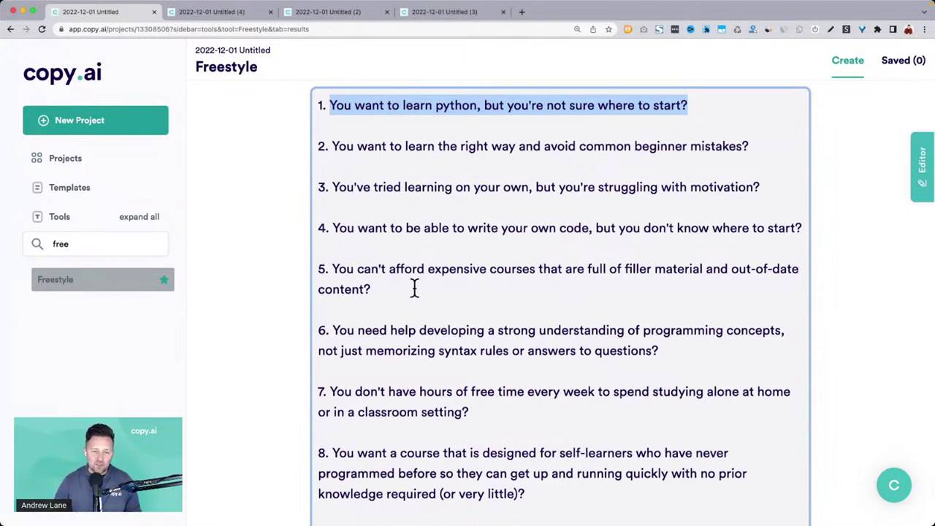
{"action": "left_click_drag", "start_coordinate": [336, 187], "coordinate": [762, 188]}
{"action": "left_click", "coordinate": [386, 147]}
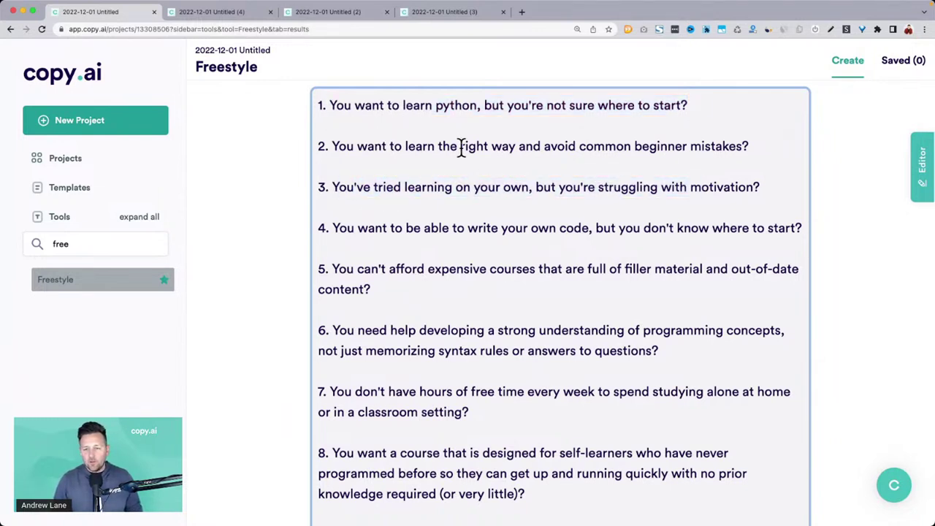
{"action": "left_click_drag", "start_coordinate": [393, 146], "coordinate": [753, 146]}
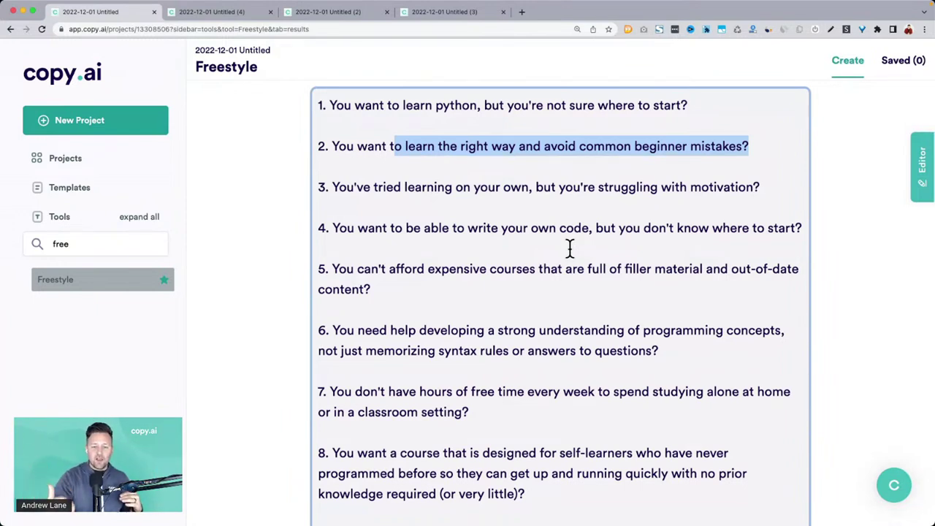
{"action": "left_click", "coordinate": [344, 147]}
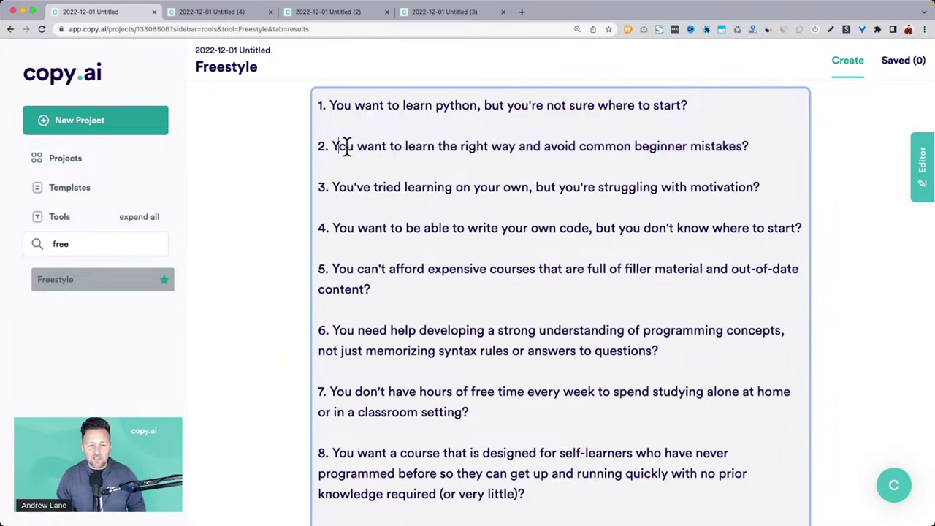
{"action": "left_click_drag", "start_coordinate": [334, 143], "coordinate": [775, 139]}
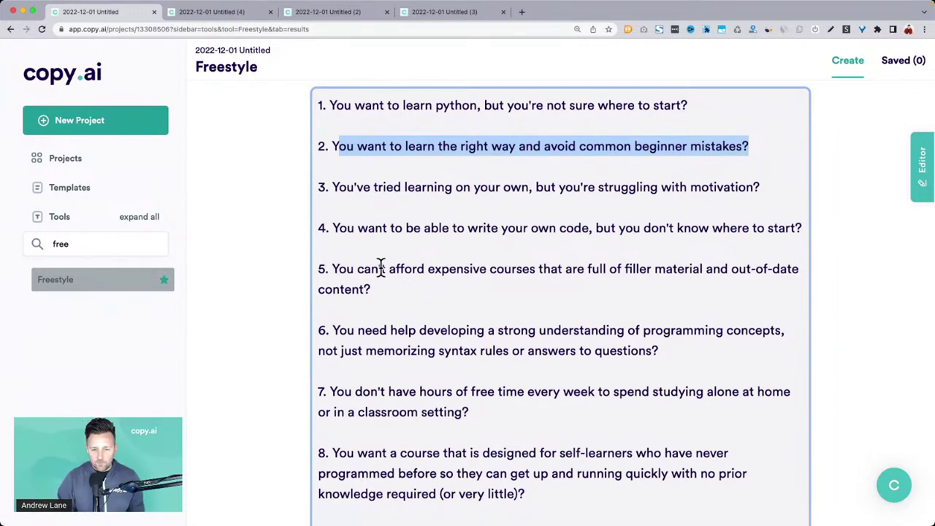
Read the list that starts with Python as the most popular language, focusing on the classmates and introvert hooks.
{"action": "scroll", "coordinate": [388, 271], "scroll_direction": "down", "scroll_amount": 3}
{"action": "scroll", "coordinate": [390, 268], "scroll_direction": "down", "scroll_amount": 2}
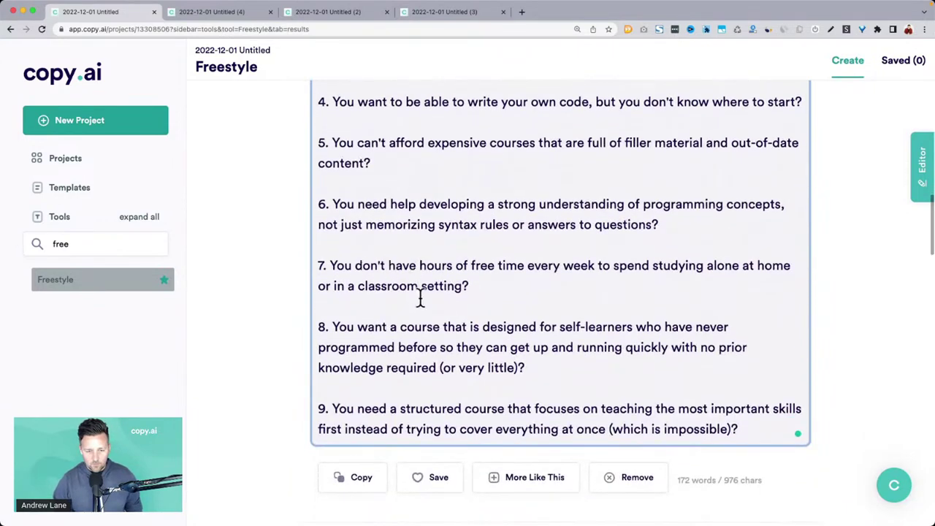
{"action": "scroll", "coordinate": [454, 327], "scroll_direction": "down", "scroll_amount": 10}
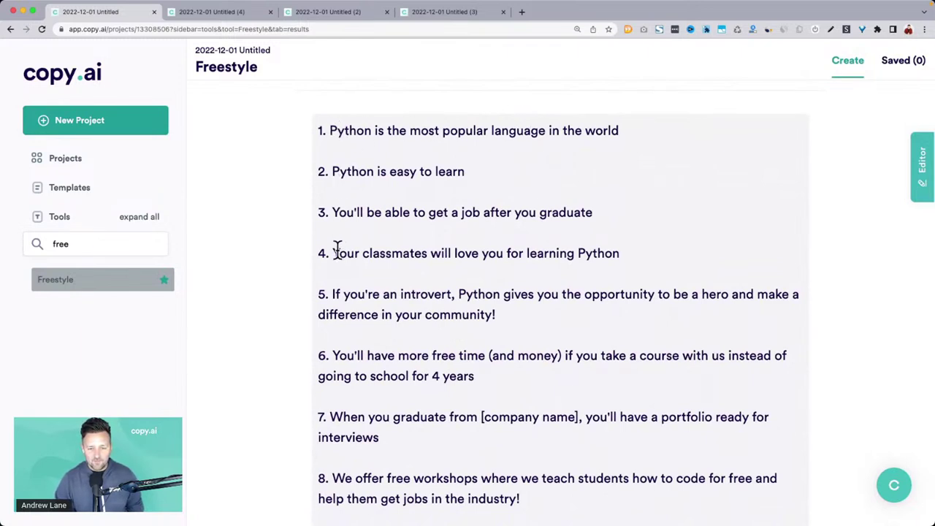
{"action": "left_click_drag", "start_coordinate": [335, 253], "coordinate": [549, 249]}
{"action": "left_click_drag", "start_coordinate": [332, 296], "coordinate": [540, 320]}
{"action": "scroll", "coordinate": [541, 320], "scroll_direction": "down", "scroll_amount": 3}
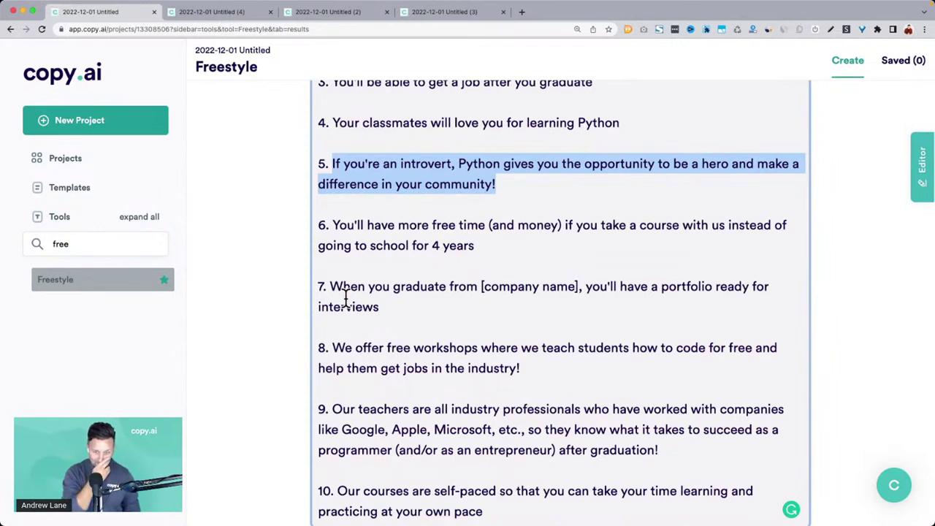
Skim the remaining hooks of that list and the following two lists of Python facts and benefits.
{"action": "scroll", "coordinate": [449, 328], "scroll_direction": "down", "scroll_amount": 5}
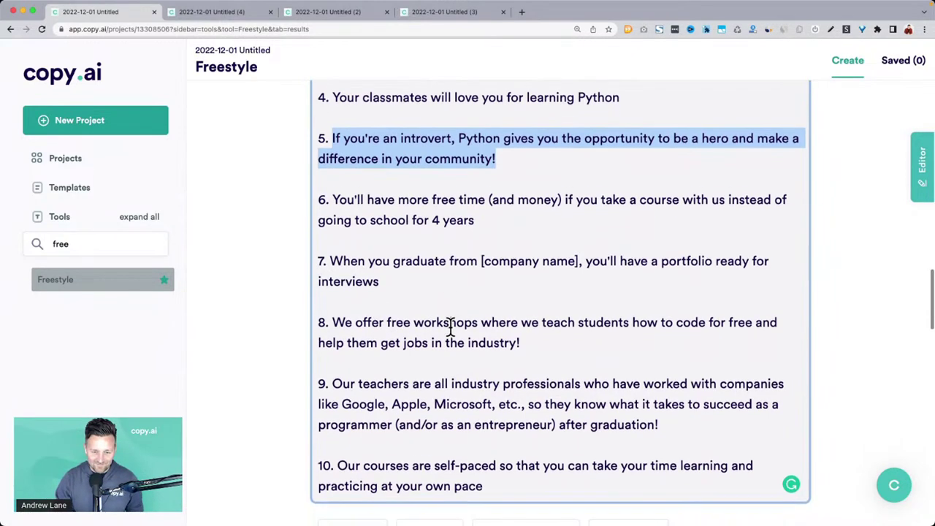
{"action": "scroll", "coordinate": [450, 326], "scroll_direction": "down", "scroll_amount": 7}
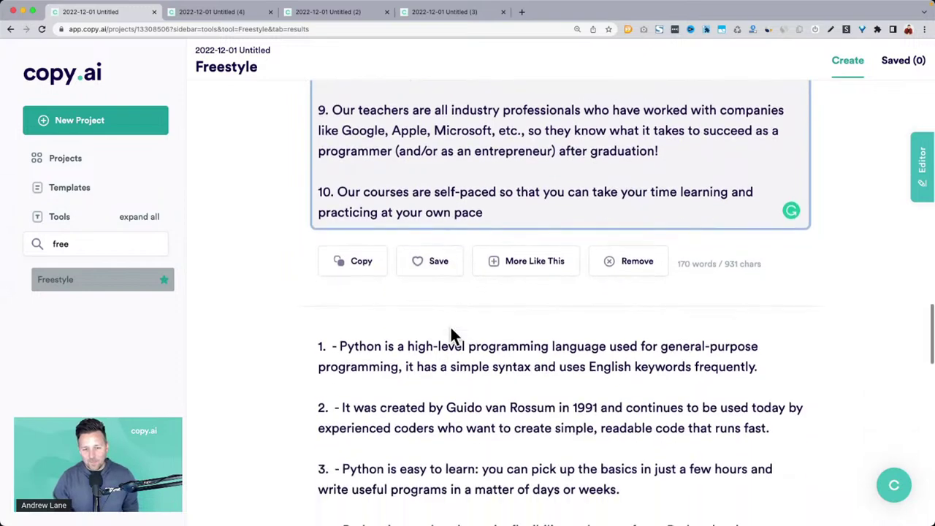
{"action": "scroll", "coordinate": [450, 327], "scroll_direction": "down", "scroll_amount": 10}
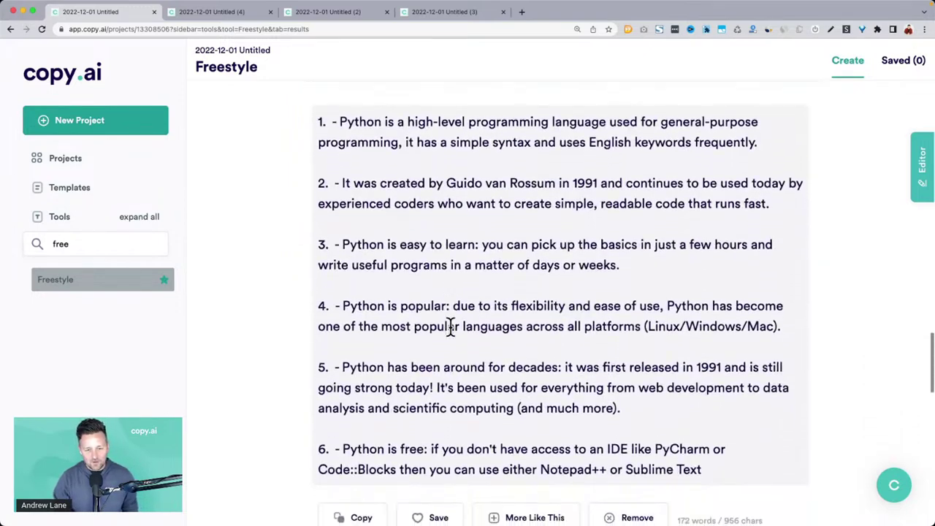
{"action": "scroll", "coordinate": [450, 326], "scroll_direction": "down", "scroll_amount": 3}
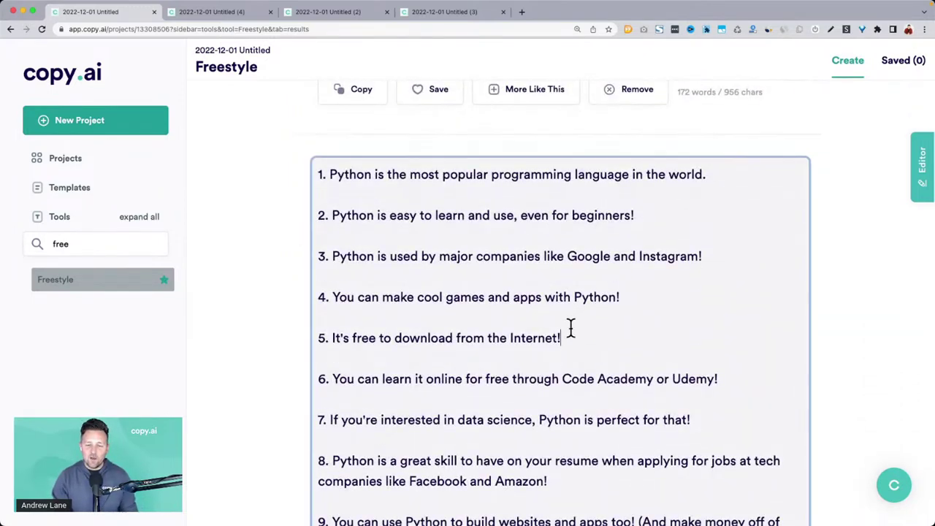
Extend the target audience with "so they can use this skill in their career" and generate new hooks.
{"action": "scroll", "coordinate": [571, 331], "scroll_direction": "up", "scroll_amount": 20}
{"action": "scroll", "coordinate": [571, 326], "scroll_direction": "down", "scroll_amount": 1}
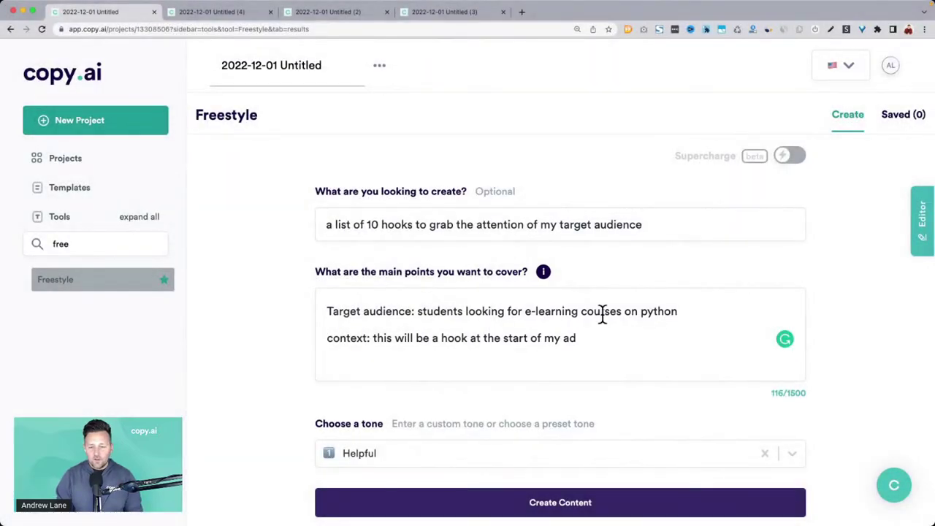
{"action": "type", "text": "so they can "}
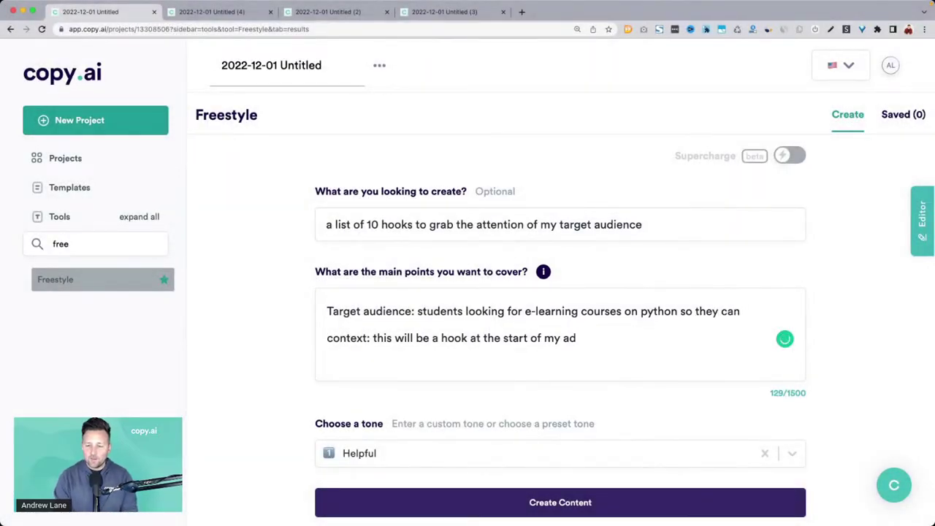
{"action": "type", "text": "use this skill in their career"}
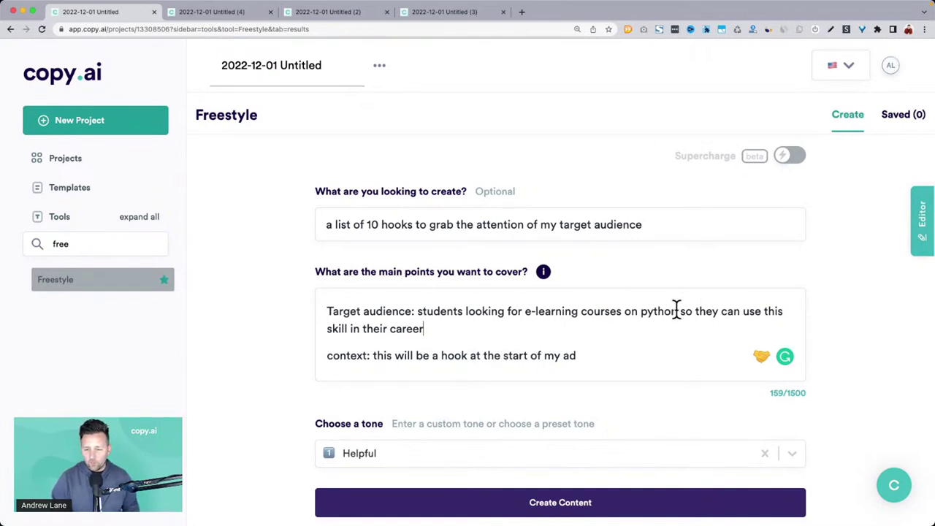
{"action": "left_click_drag", "start_coordinate": [679, 311], "coordinate": [679, 326]}
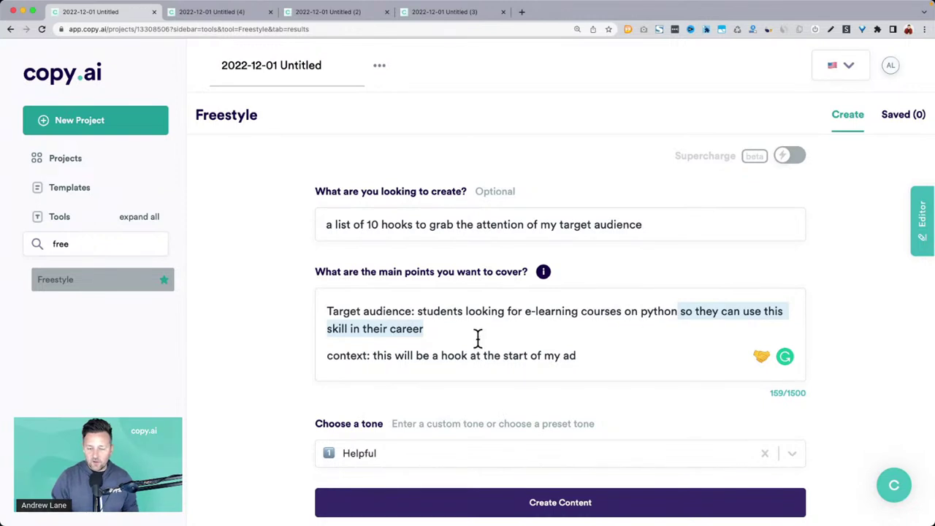
{"action": "left_click", "coordinate": [274, 340]}
{"action": "scroll", "coordinate": [274, 339], "scroll_direction": "down", "scroll_amount": 2}
{"action": "left_click", "coordinate": [415, 445]}
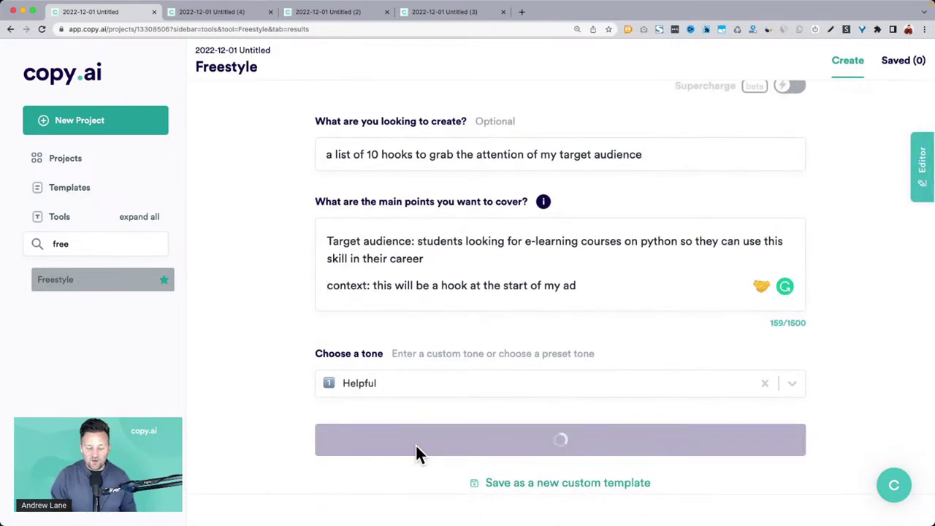
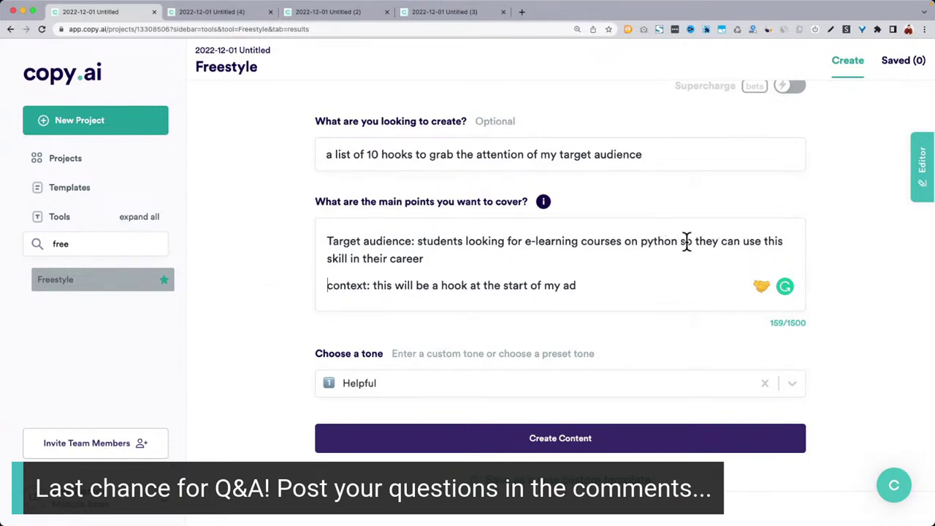
Review the career phrase added to the target audience and read the newly generated list of question hooks.
{"action": "left_click_drag", "start_coordinate": [679, 242], "coordinate": [687, 268]}
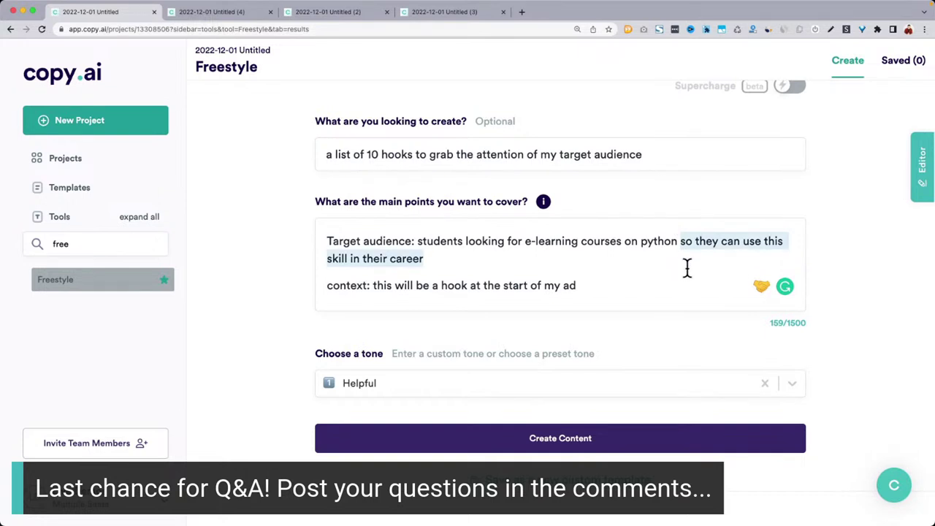
{"action": "left_click", "coordinate": [367, 212]}
{"action": "scroll", "coordinate": [286, 267], "scroll_direction": "down", "scroll_amount": 5}
{"action": "scroll", "coordinate": [286, 268], "scroll_direction": "down", "scroll_amount": 3}
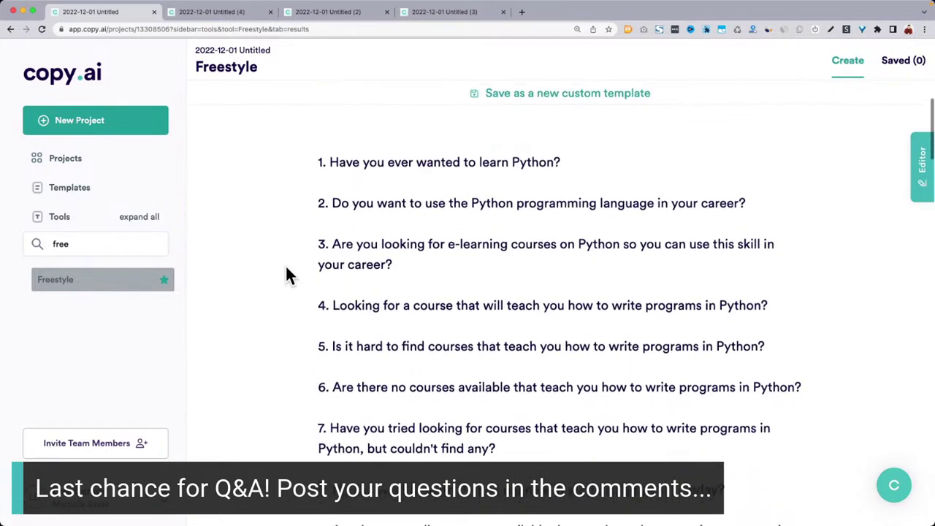
{"action": "scroll", "coordinate": [289, 276], "scroll_direction": "down", "scroll_amount": 1}
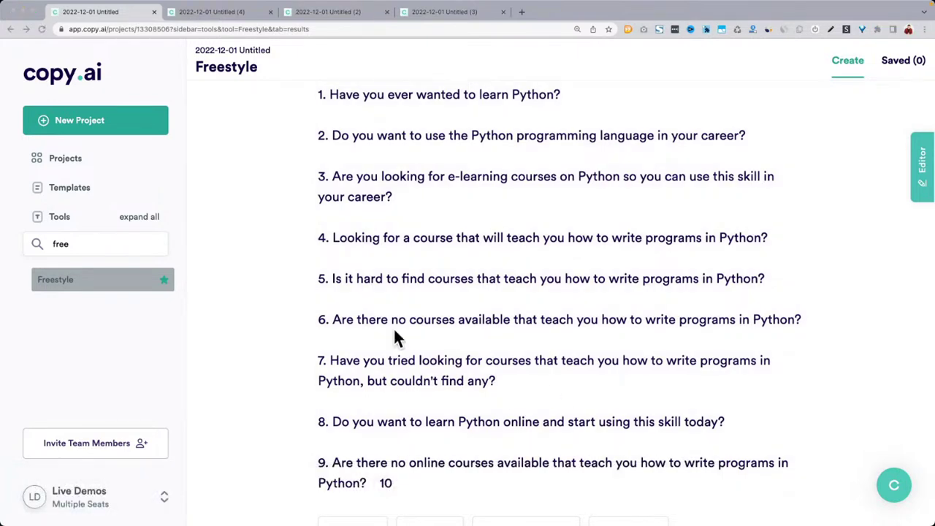
Read the list starting "Learn Python in a Day!", examining the genius hook and the course-benefit hooks from five to ten.
{"action": "scroll", "coordinate": [267, 268], "scroll_direction": "down", "scroll_amount": 5}
{"action": "scroll", "coordinate": [266, 267], "scroll_direction": "down", "scroll_amount": 2}
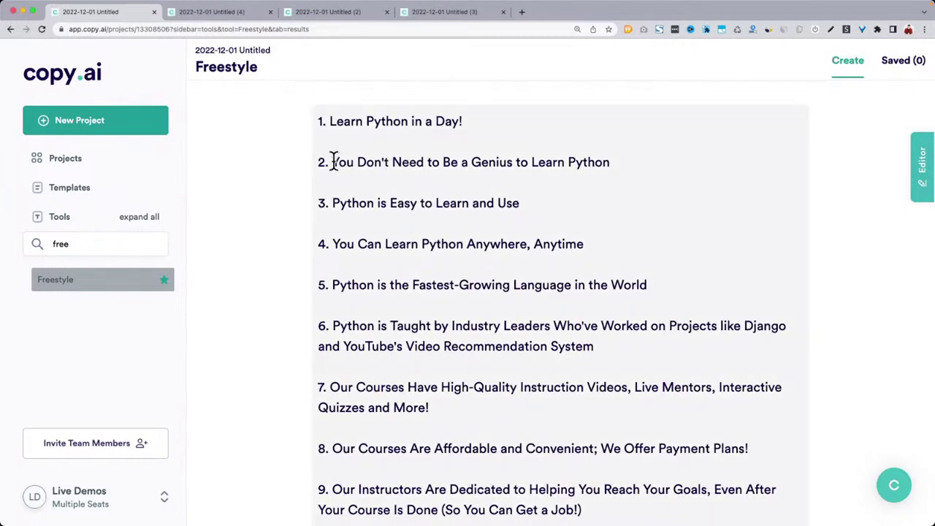
{"action": "left_click_drag", "start_coordinate": [333, 162], "coordinate": [664, 166]}
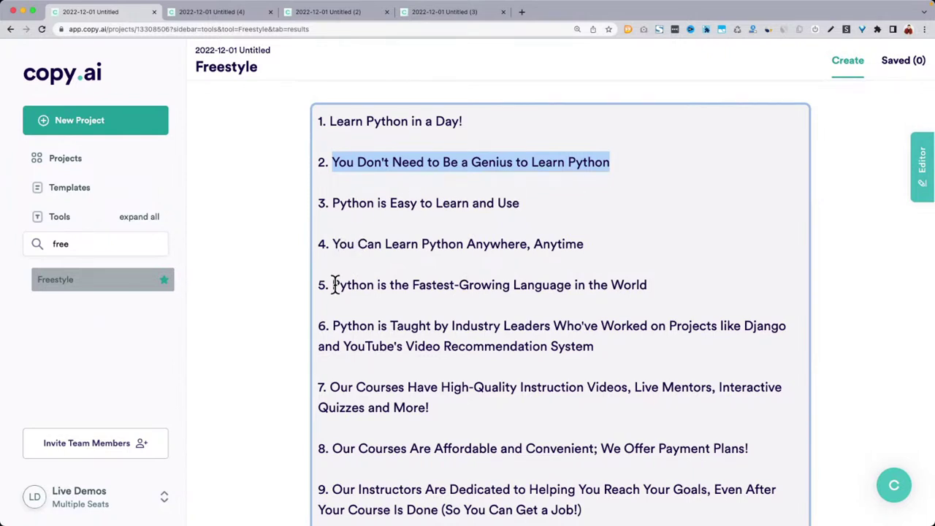
{"action": "scroll", "coordinate": [336, 328], "scroll_direction": "down", "scroll_amount": 3}
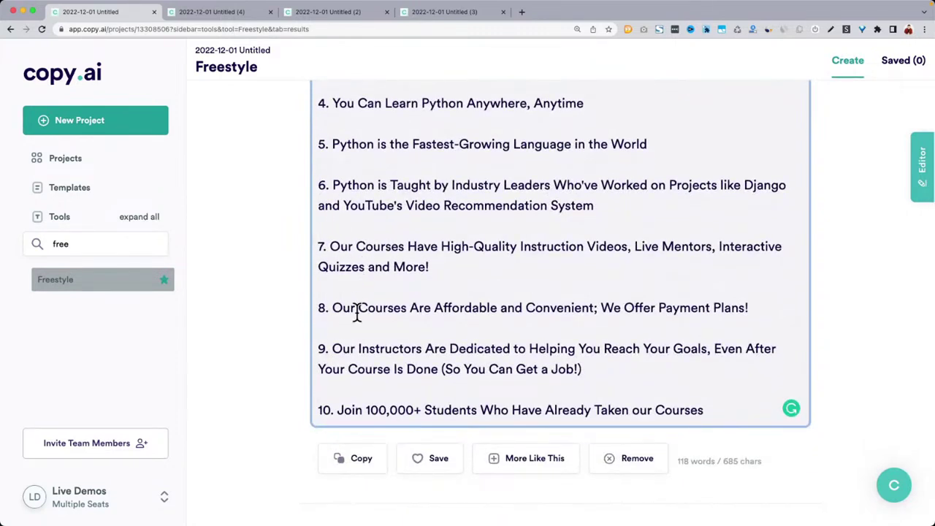
{"action": "left_click_drag", "start_coordinate": [333, 185], "coordinate": [649, 390]}
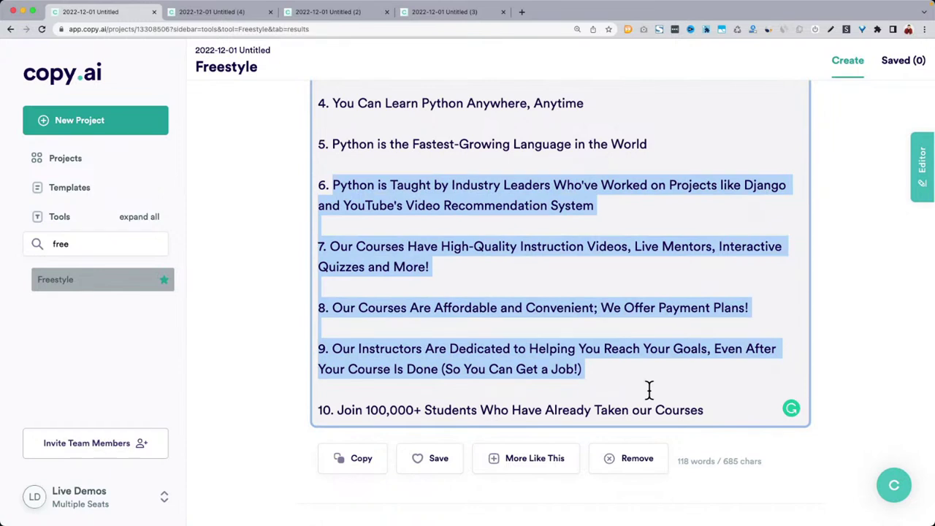
{"action": "triple_click", "coordinate": [507, 411]}
{"action": "left_click_drag", "start_coordinate": [333, 144], "coordinate": [623, 471]}
Read the list about Python's easy language and developer community, focusing on the hook about data science job qualifications.
{"action": "scroll", "coordinate": [563, 309], "scroll_direction": "down", "scroll_amount": 6}
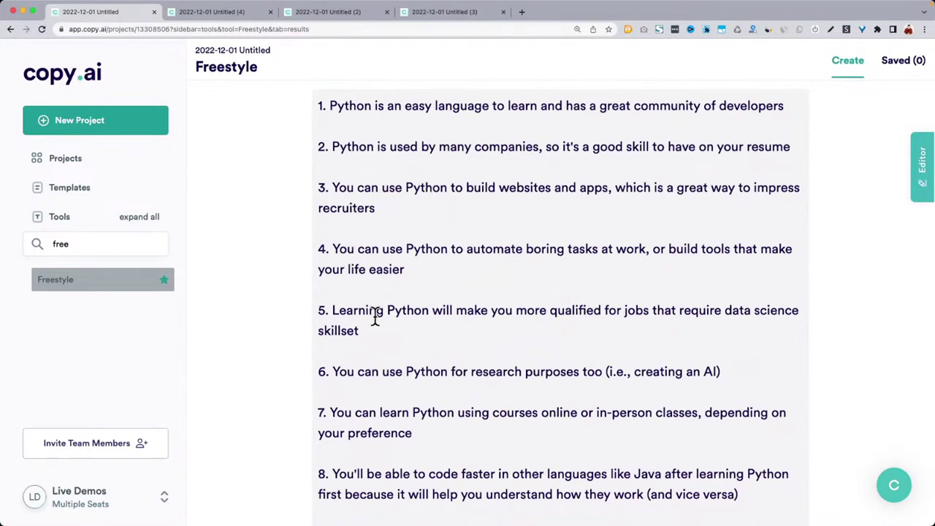
{"action": "left_click_drag", "start_coordinate": [360, 330], "coordinate": [331, 310]}
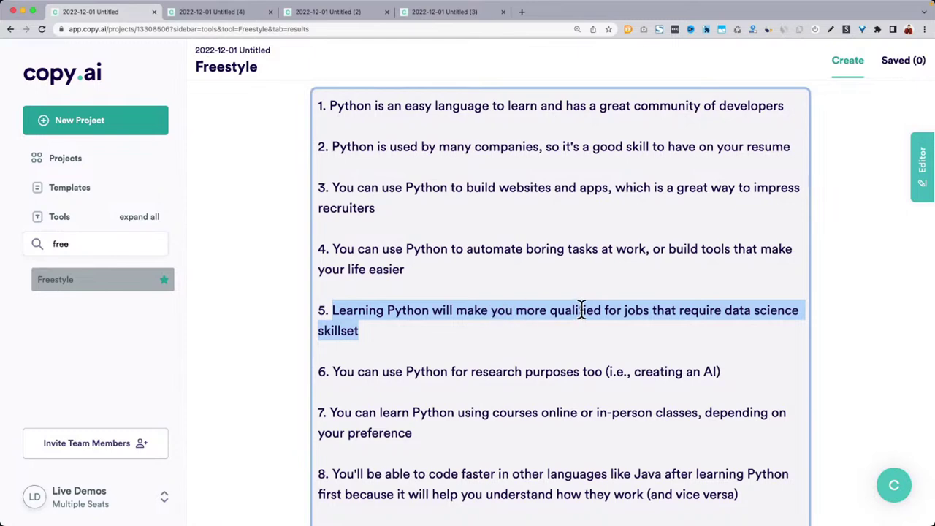
{"action": "scroll", "coordinate": [531, 332], "scroll_direction": "down", "scroll_amount": 3}
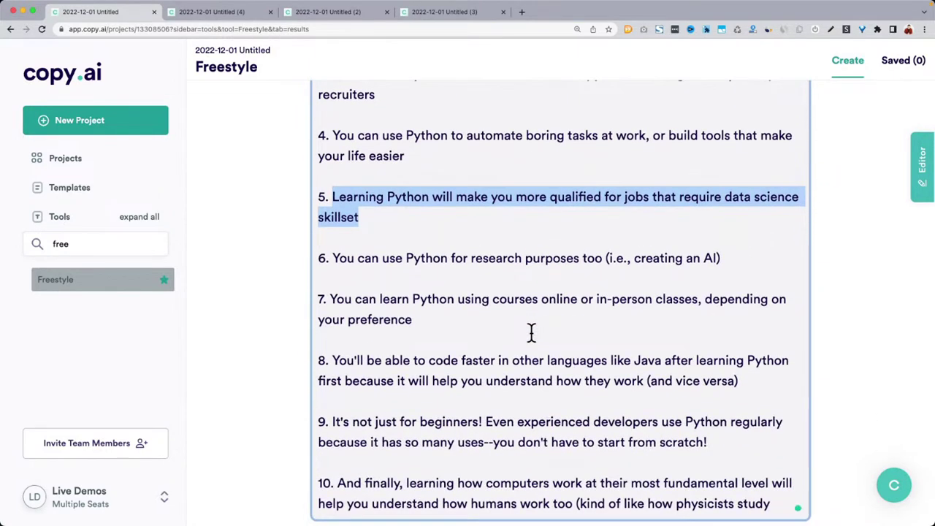
{"action": "left_click", "coordinate": [446, 192]}
{"action": "scroll", "coordinate": [447, 188], "scroll_direction": "down", "scroll_amount": 2}
Read the last two new lists, examining the five hooks on top employers, building apps and beginners' doubts.
{"action": "scroll", "coordinate": [447, 188], "scroll_direction": "down", "scroll_amount": 8}
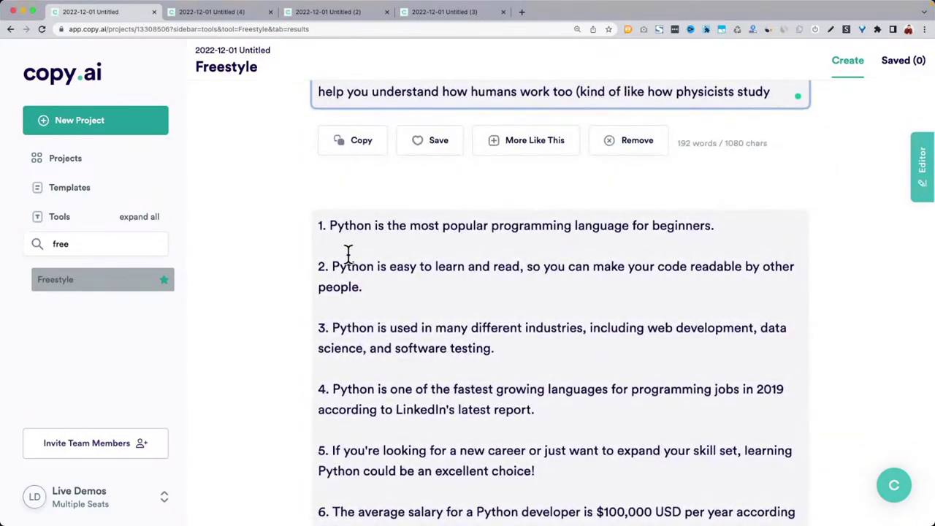
{"action": "scroll", "coordinate": [351, 248], "scroll_direction": "down", "scroll_amount": 2}
{"action": "scroll", "coordinate": [349, 253], "scroll_direction": "down", "scroll_amount": 15}
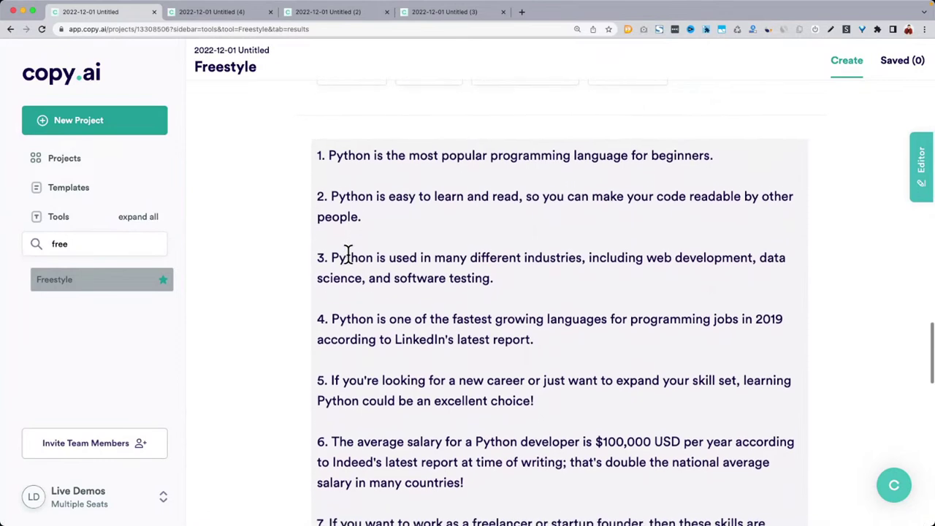
{"action": "scroll", "coordinate": [349, 254], "scroll_direction": "down", "scroll_amount": 2}
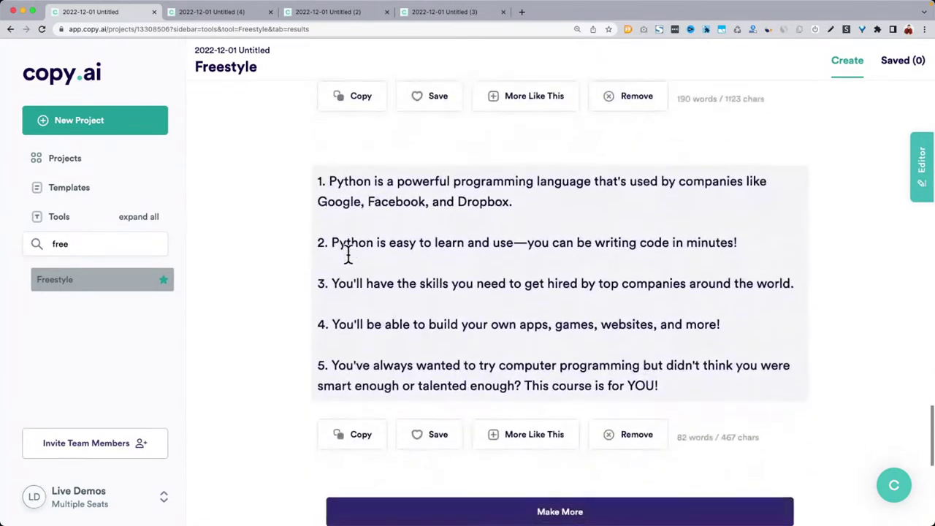
{"action": "left_click", "coordinate": [439, 282]}
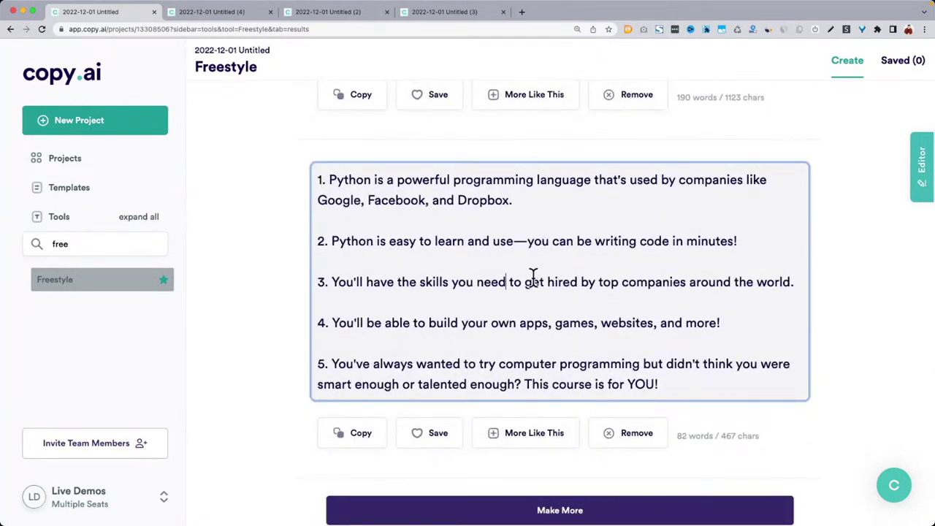
{"action": "left_click_drag", "start_coordinate": [797, 275], "coordinate": [396, 268]}
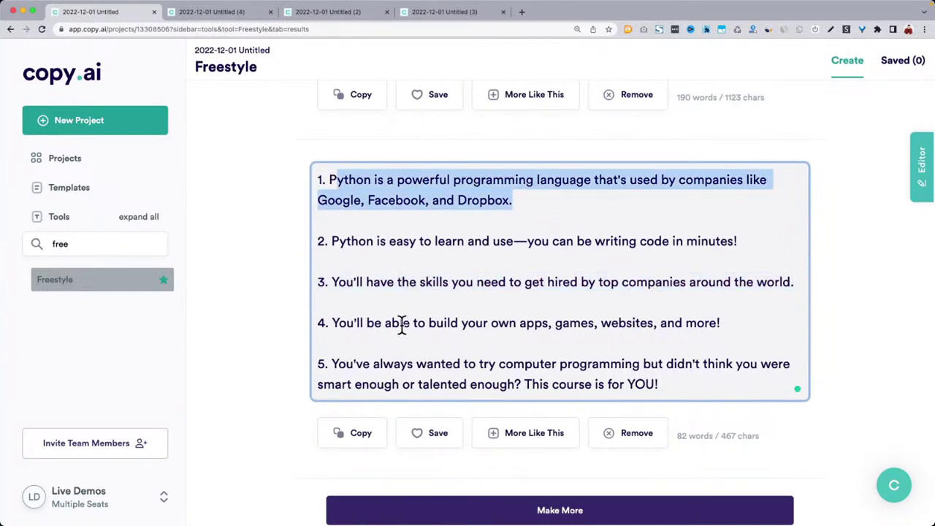
{"action": "left_click_drag", "start_coordinate": [335, 323], "coordinate": [767, 320]}
{"action": "left_click_drag", "start_coordinate": [664, 385], "coordinate": [315, 179]}
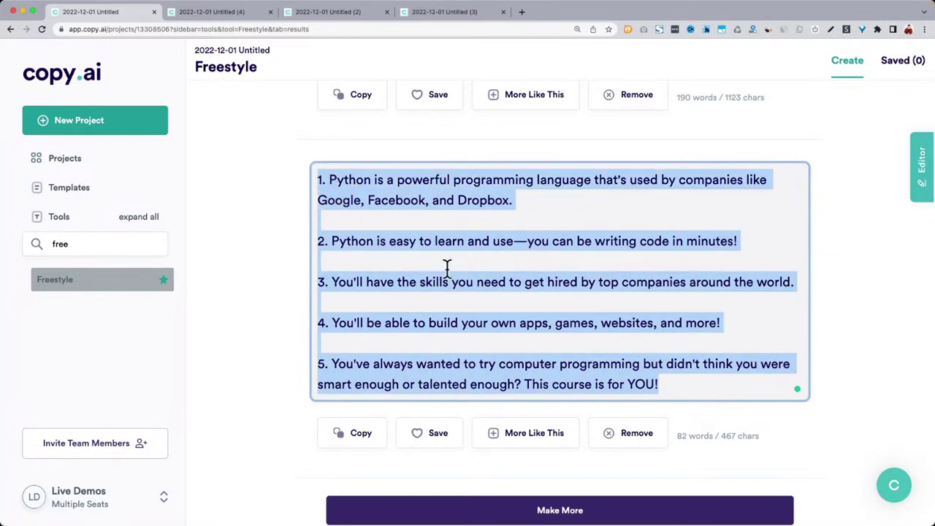
{"action": "scroll", "coordinate": [447, 267], "scroll_direction": "up", "scroll_amount": 10}
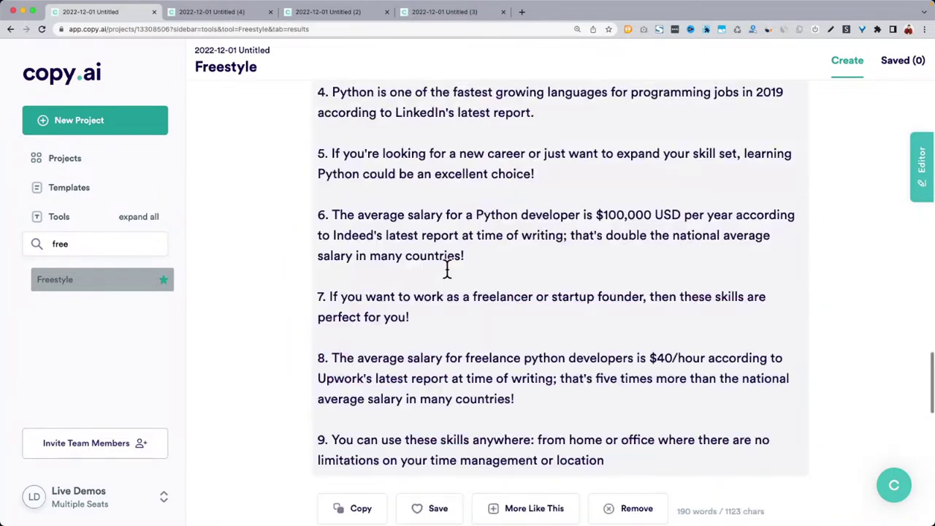
Replace the Hook Generator topic with the Freestyle brief about students seeking e-learning Python courses for their career, including the ad hook context line.
{"action": "scroll", "coordinate": [446, 269], "scroll_direction": "up", "scroll_amount": 15}
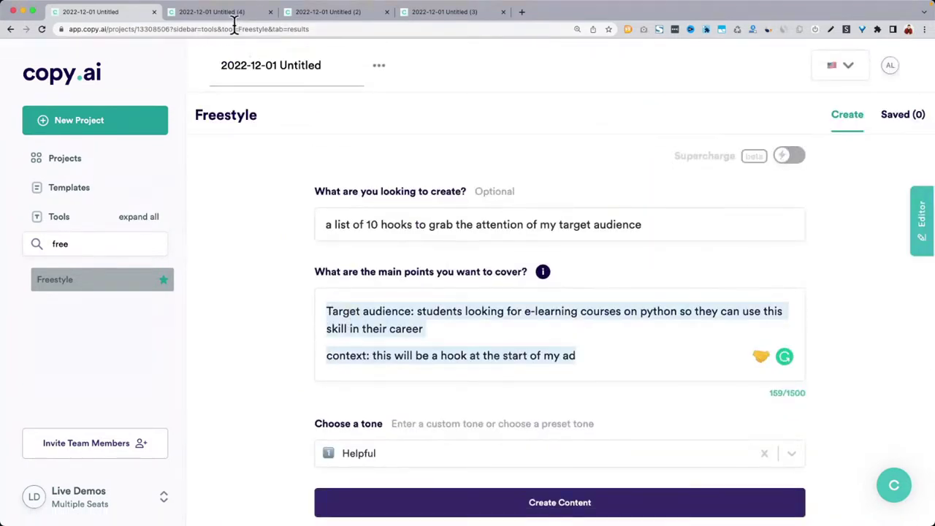
{"action": "left_click", "coordinate": [215, 12]}
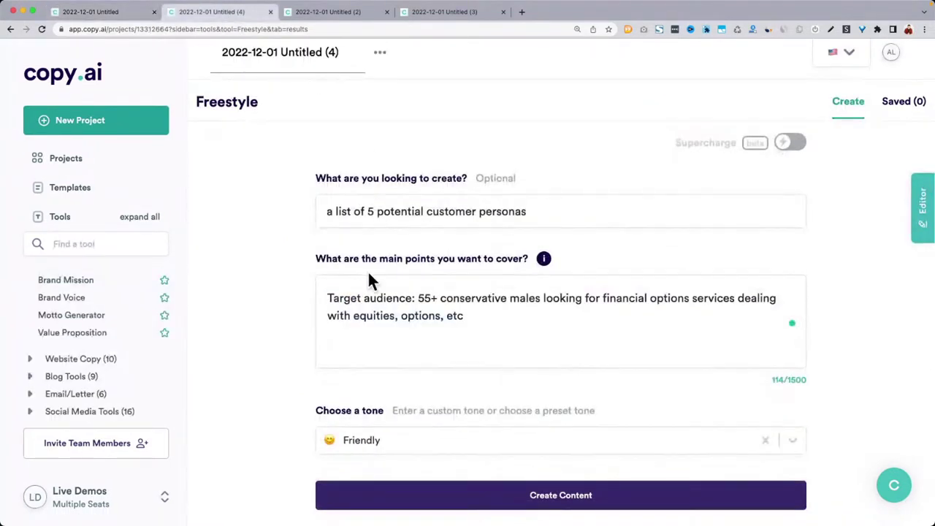
{"action": "triple_click", "coordinate": [390, 310]}
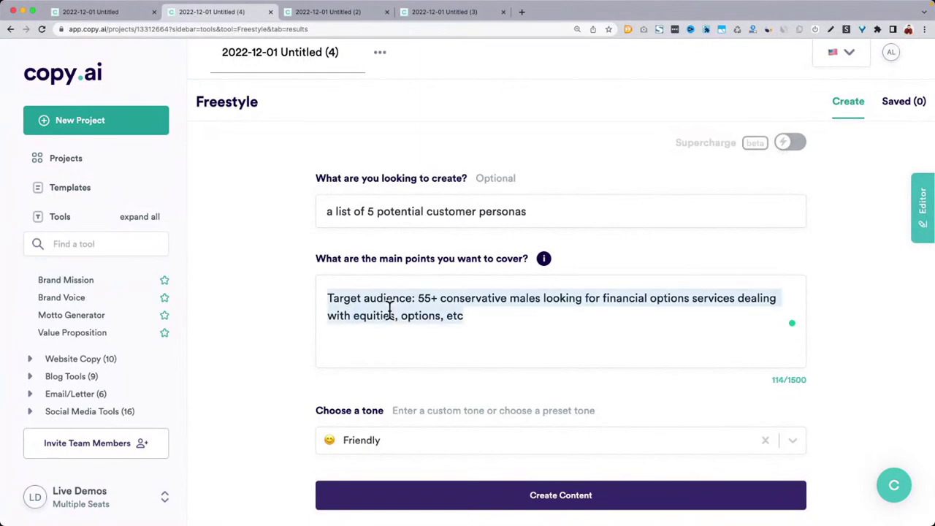
{"action": "left_click", "coordinate": [321, 11]}
{"action": "scroll", "coordinate": [302, 201], "scroll_direction": "up", "scroll_amount": 5}
{"action": "scroll", "coordinate": [303, 192], "scroll_direction": "up", "scroll_amount": 5}
{"action": "triple_click", "coordinate": [417, 274]}
{"action": "key", "text": "ctrl+a"}
{"action": "type", "text": "Target audience: students looking for e-learning courses on python so they can use this skill in their career  context: this will be a hook at the start of my ad"}
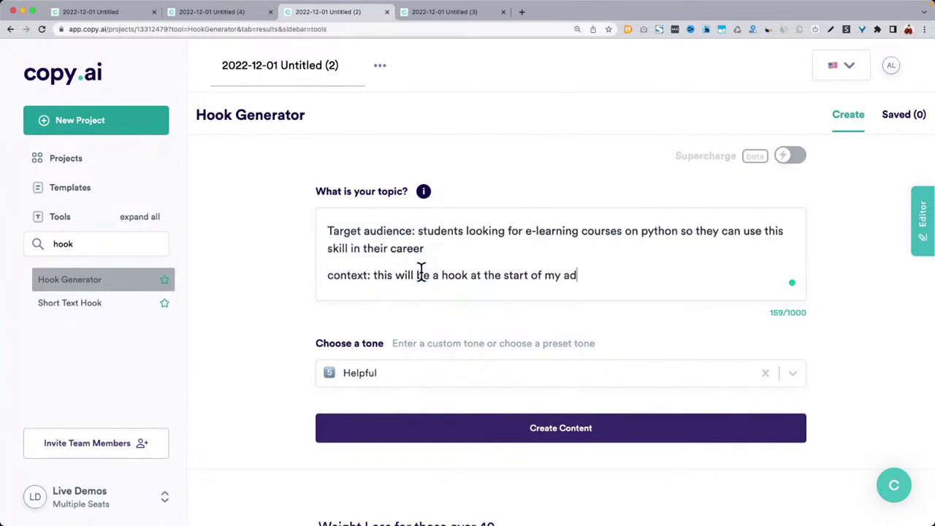
Remove the context line from the Hook Generator topic and generate hooks from the target audience alone.
{"action": "triple_click", "coordinate": [592, 276]}
{"action": "key", "text": "BackSpace"}
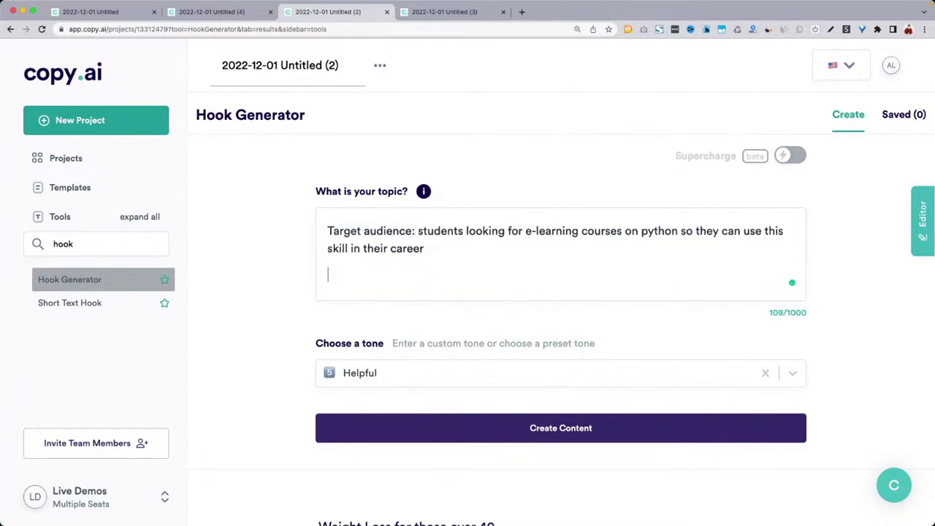
{"action": "key", "text": "ctrl+z"}
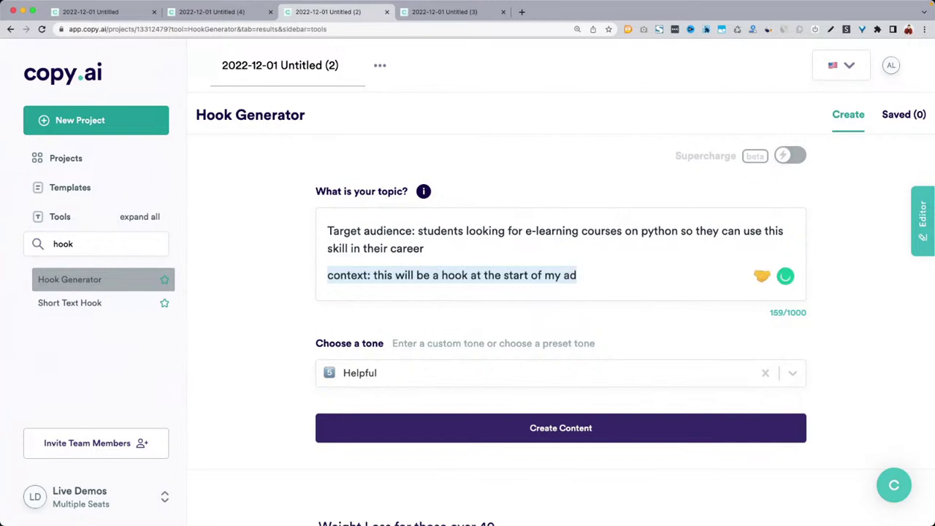
{"action": "key", "text": "BackSpace"}
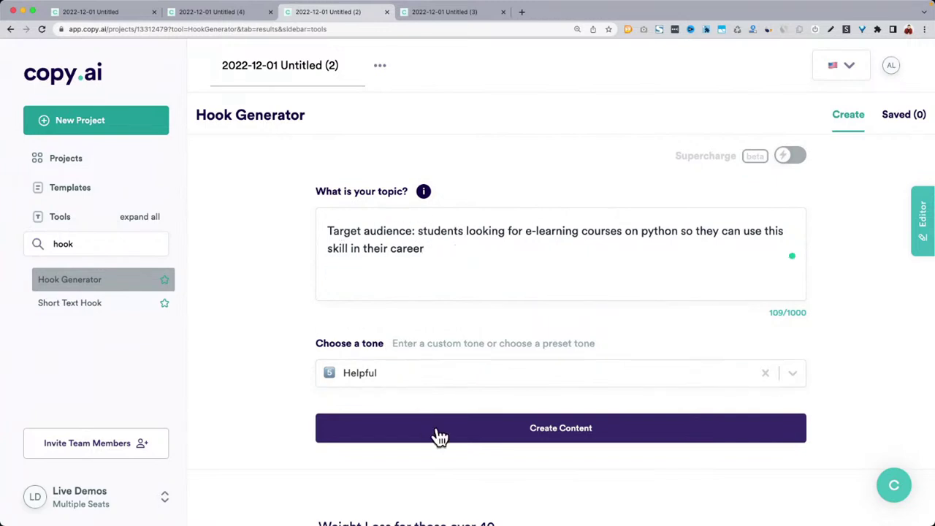
{"action": "left_click", "coordinate": [468, 439]}
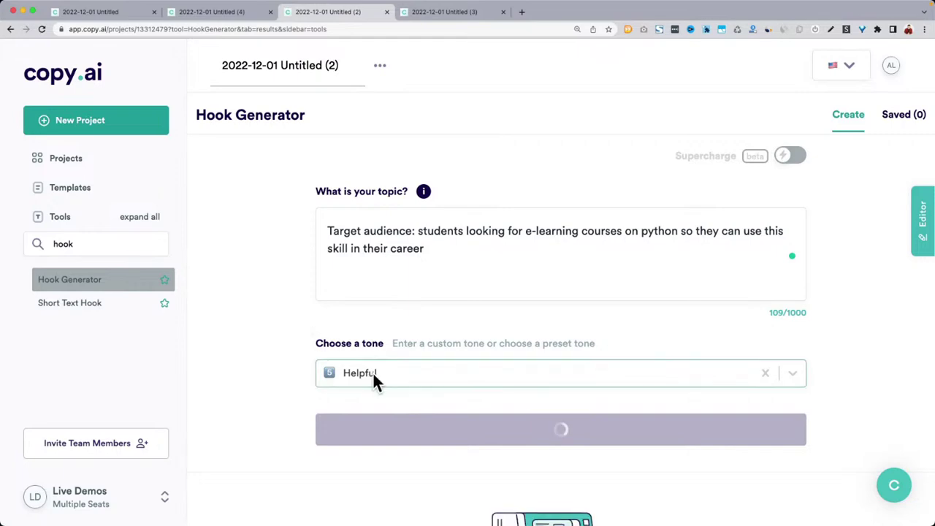
Browse the preset tones available in the Hook Generator, leaving the current choice in place.
{"action": "left_click", "coordinate": [372, 376]}
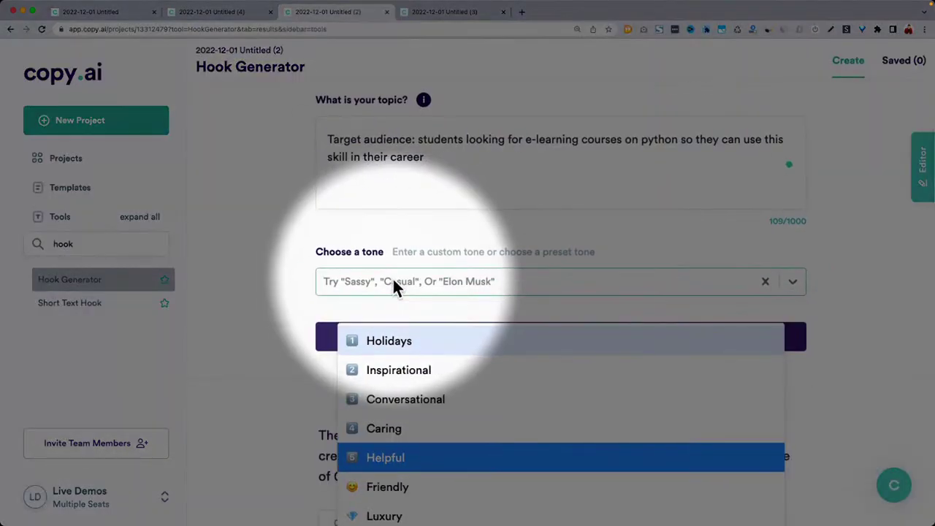
{"action": "scroll", "coordinate": [400, 410], "scroll_direction": "down", "scroll_amount": 3}
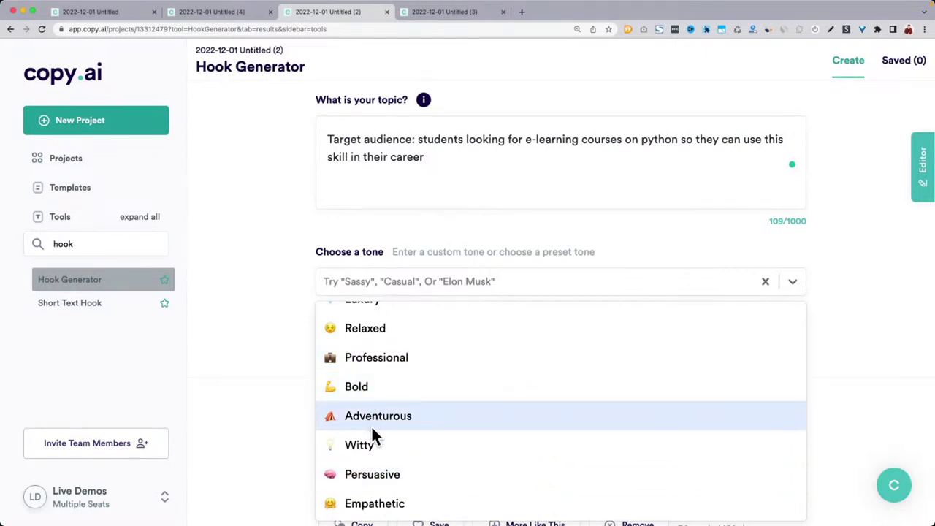
{"action": "left_click", "coordinate": [295, 364]}
Read the generated Python hooks, examining the ones on extra learning resources, 1,200 students and getting a certification.
{"action": "scroll", "coordinate": [296, 358], "scroll_direction": "down", "scroll_amount": 3}
{"action": "scroll", "coordinate": [295, 366], "scroll_direction": "down", "scroll_amount": 3}
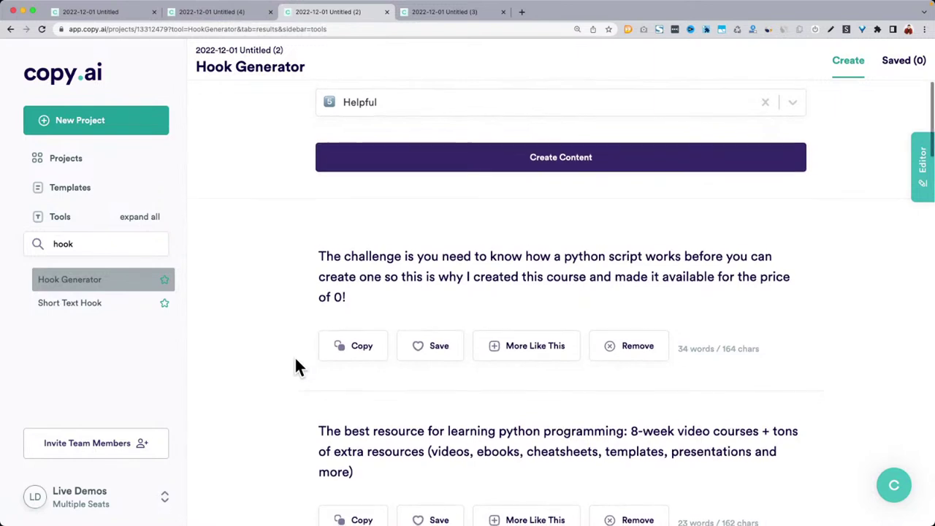
{"action": "left_click_drag", "start_coordinate": [319, 251], "coordinate": [578, 299]}
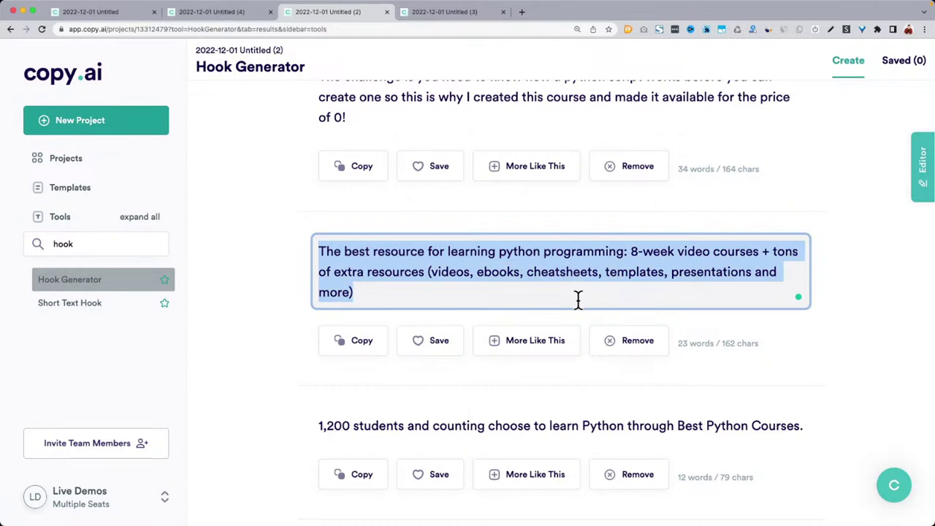
{"action": "scroll", "coordinate": [578, 302], "scroll_direction": "down", "scroll_amount": 2}
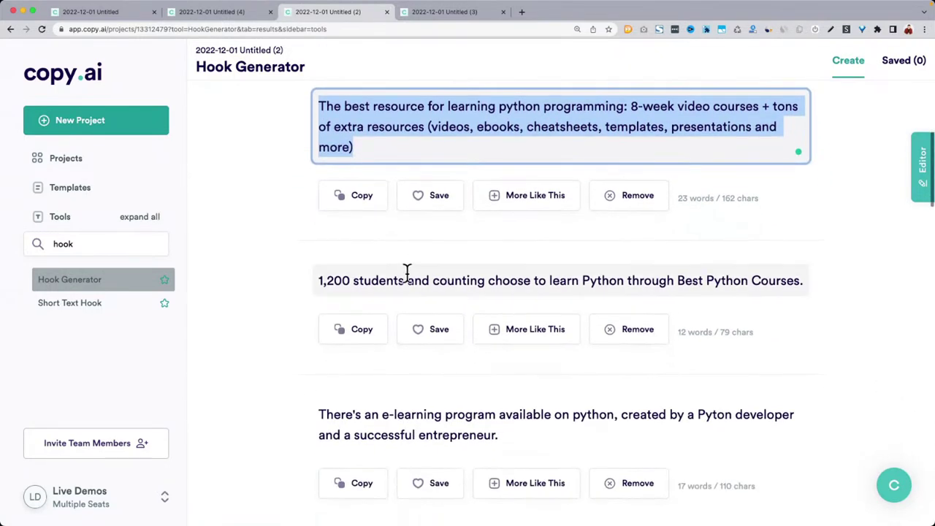
{"action": "left_click_drag", "start_coordinate": [320, 280], "coordinate": [406, 282]}
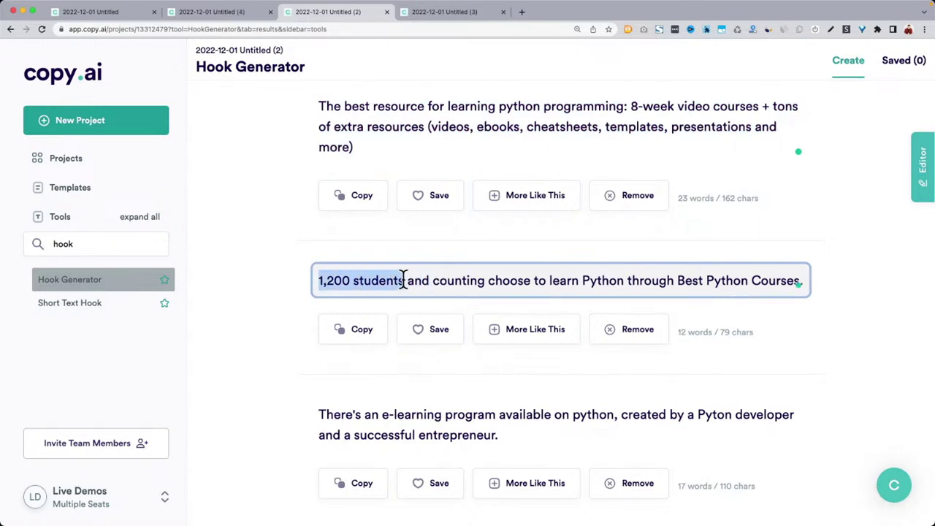
{"action": "scroll", "coordinate": [402, 279], "scroll_direction": "down", "scroll_amount": 3}
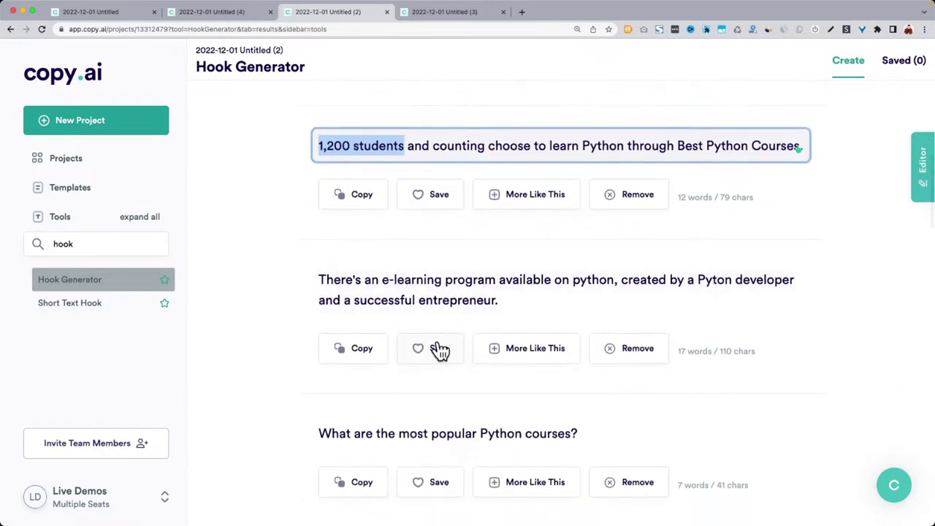
{"action": "scroll", "coordinate": [438, 339], "scroll_direction": "down", "scroll_amount": 8}
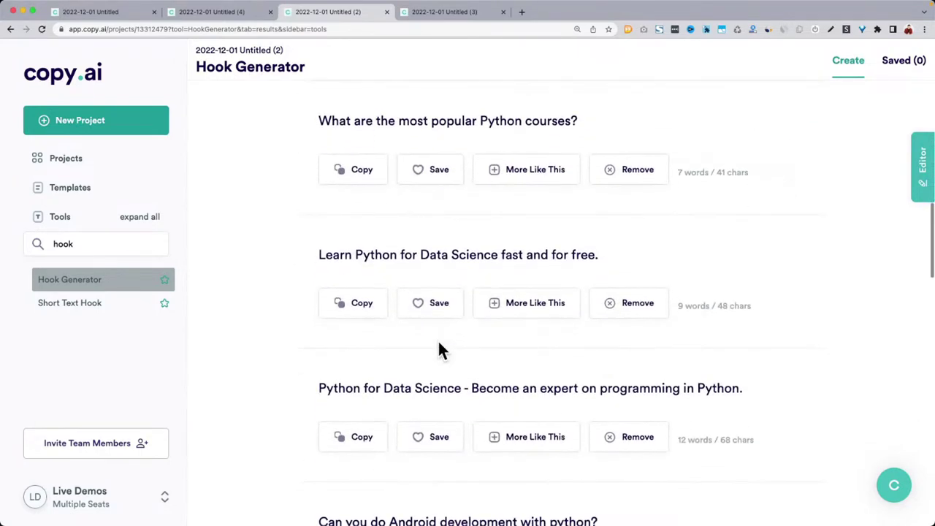
{"action": "scroll", "coordinate": [335, 393], "scroll_direction": "down", "scroll_amount": 3}
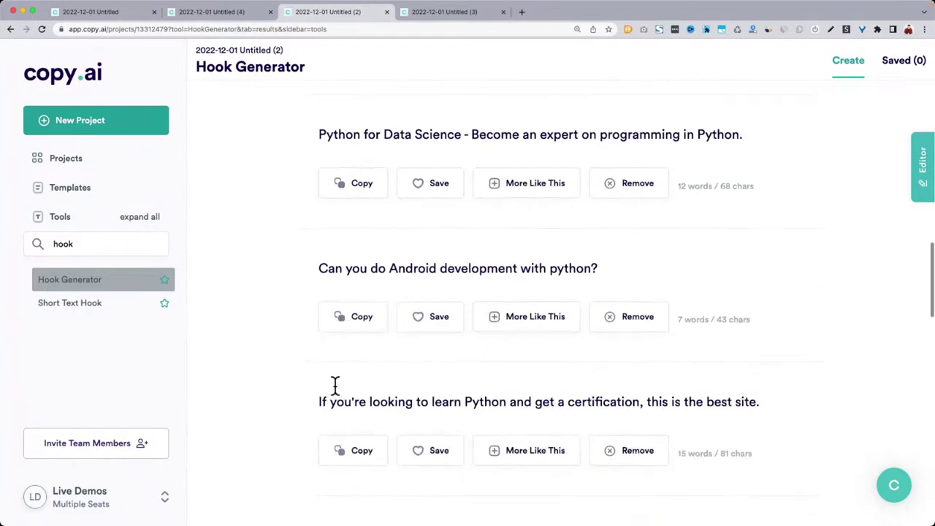
{"action": "double_click", "coordinate": [581, 385]}
{"action": "scroll", "coordinate": [584, 384], "scroll_direction": "down", "scroll_amount": 5}
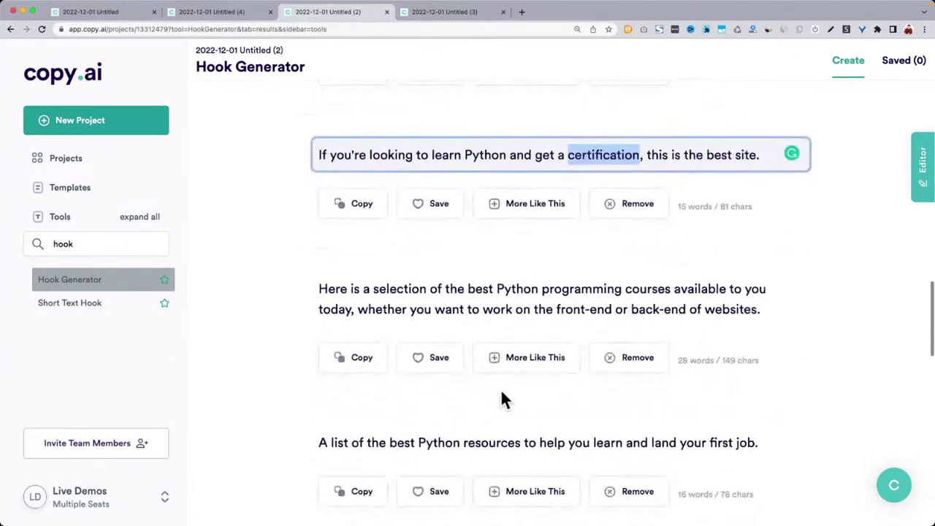
Return to the Freestyle project and review its list of Python question hooks.
{"action": "scroll", "coordinate": [502, 394], "scroll_direction": "up", "scroll_amount": 15}
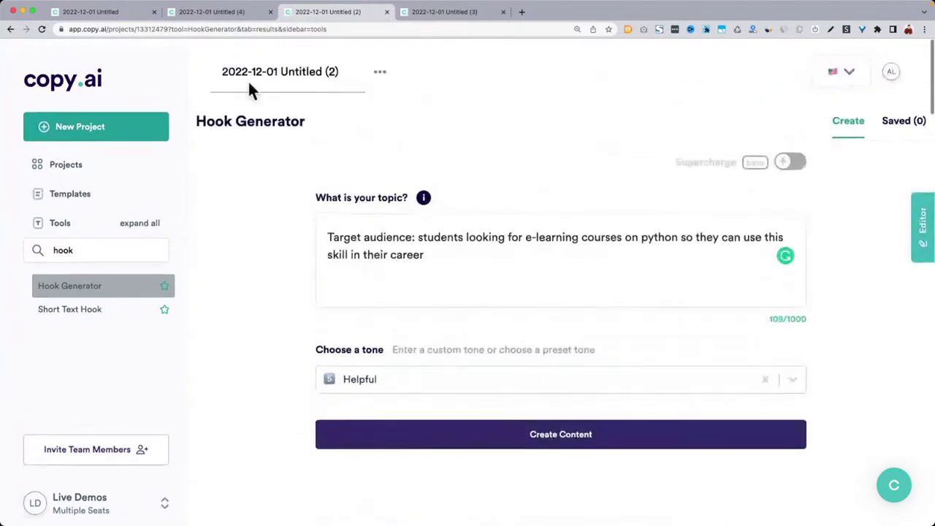
{"action": "left_click", "coordinate": [90, 14]}
{"action": "left_click", "coordinate": [223, 279]}
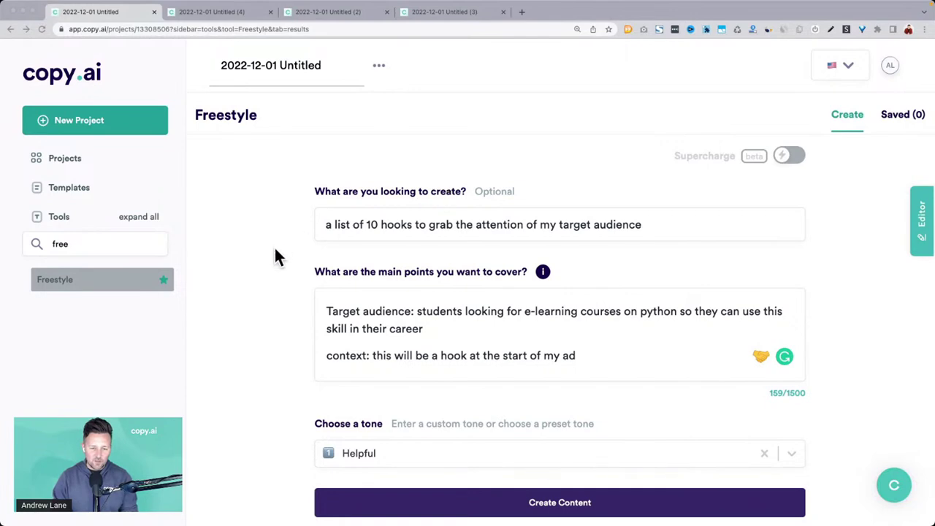
{"action": "scroll", "coordinate": [276, 257], "scroll_direction": "down", "scroll_amount": 2}
{"action": "scroll", "coordinate": [277, 257], "scroll_direction": "down", "scroll_amount": 10}
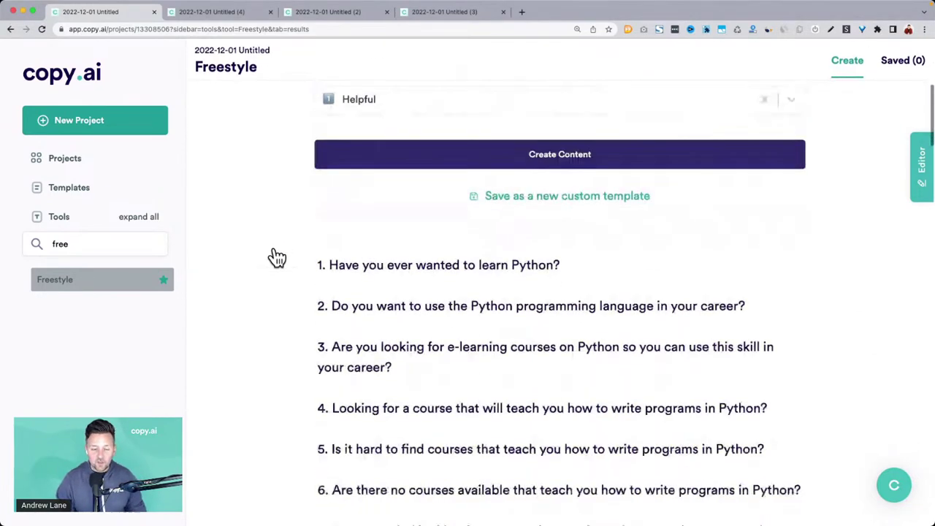
{"action": "scroll", "coordinate": [276, 257], "scroll_direction": "down", "scroll_amount": 1}
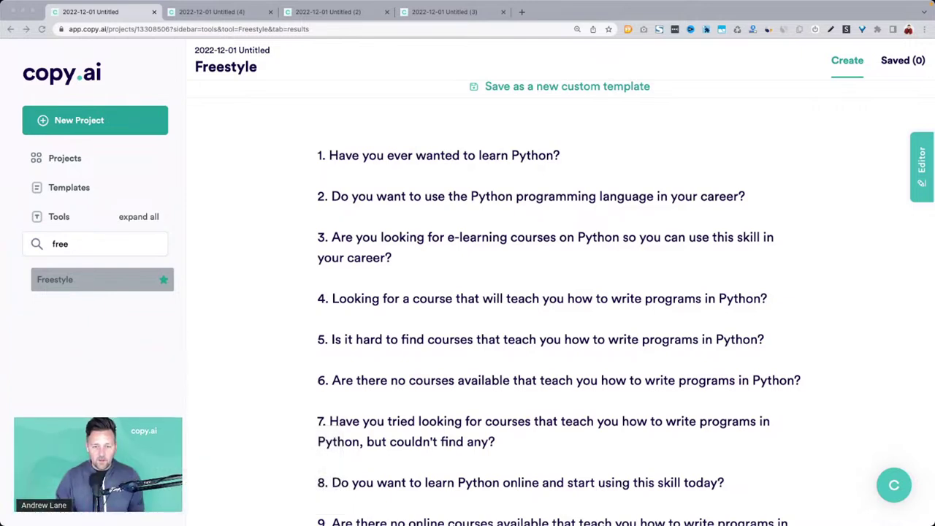
Switch to the browser window with the reference articles and open the 51 Headline Formulas article at its beginning.
{"action": "key", "text": "ctrl+Up"}
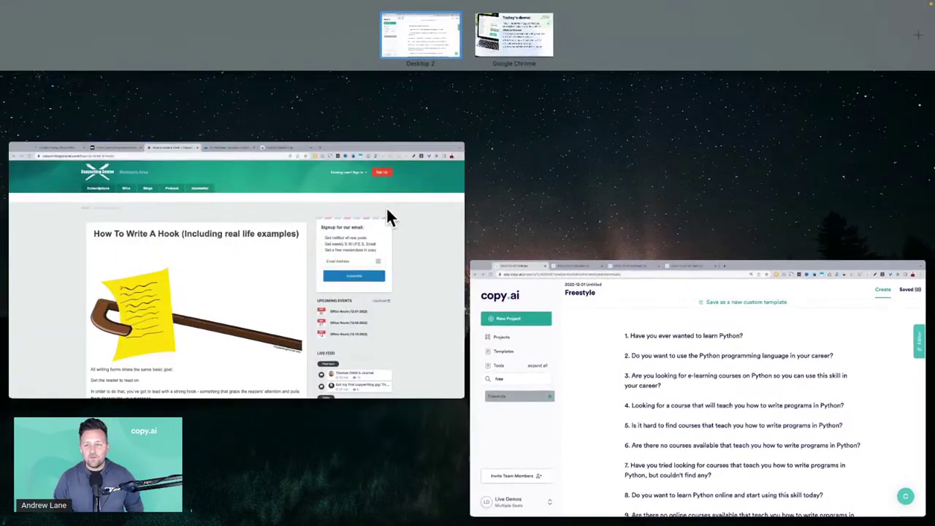
{"action": "left_click", "coordinate": [386, 208]}
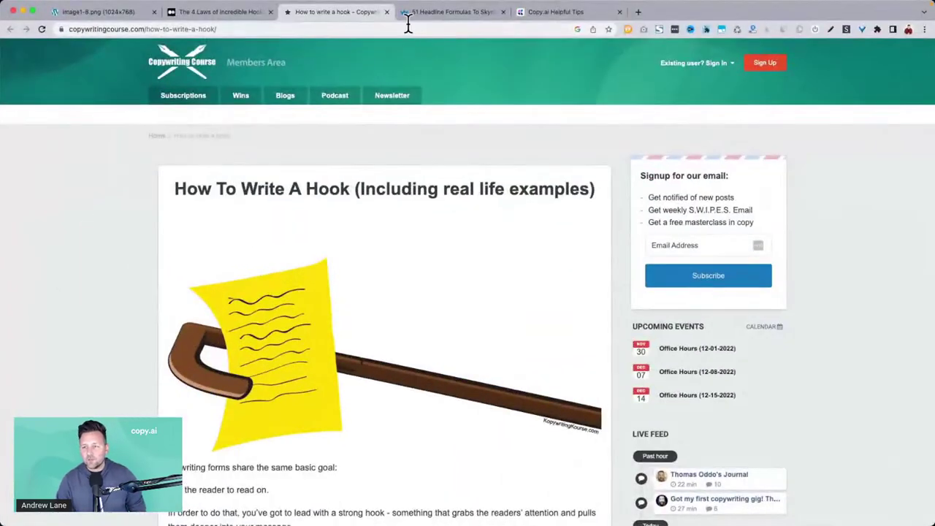
{"action": "left_click", "coordinate": [433, 13]}
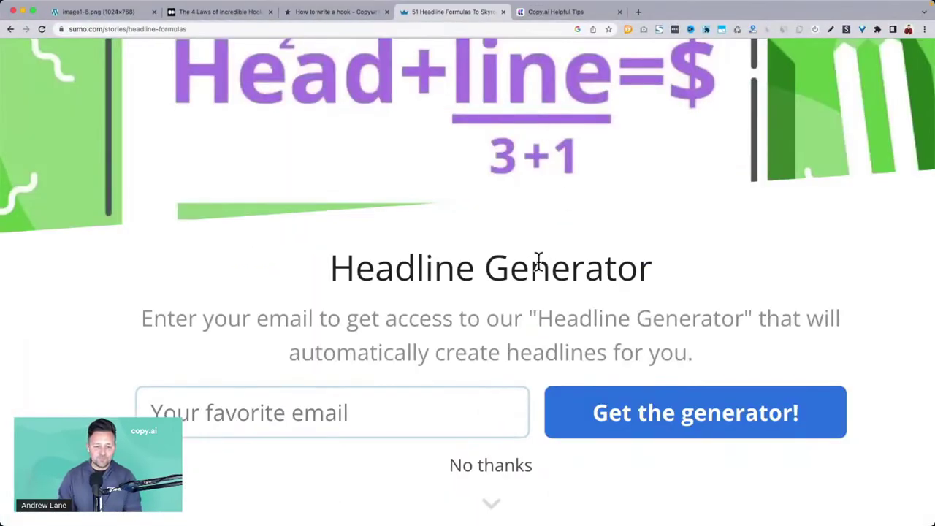
{"action": "scroll", "coordinate": [493, 473], "scroll_direction": "down", "scroll_amount": 1}
{"action": "scroll", "coordinate": [662, 241], "scroll_direction": "up", "scroll_amount": 10}
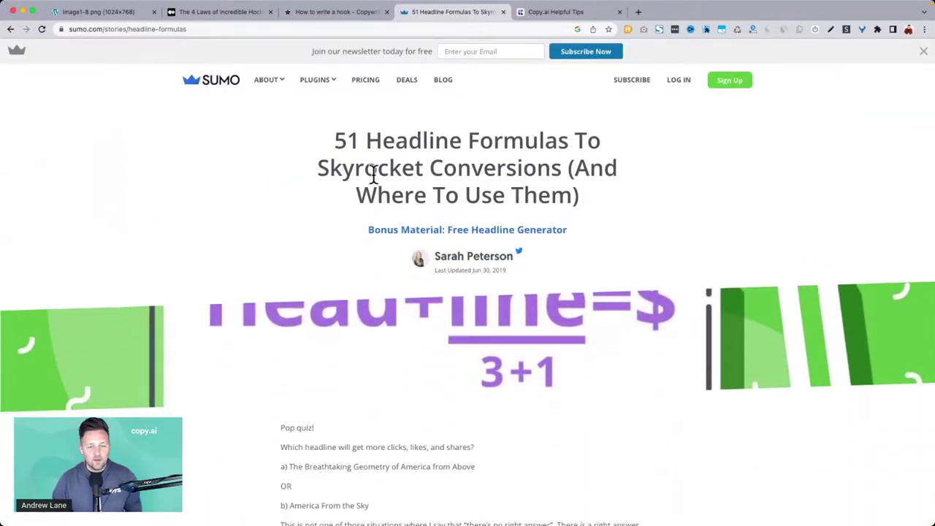
Find the table of headline types, formulas and examples in the article and enlarge the page for reading.
{"action": "left_click_drag", "start_coordinate": [333, 150], "coordinate": [563, 170]}
{"action": "scroll", "coordinate": [491, 262], "scroll_direction": "down", "scroll_amount": 10}
{"action": "scroll", "coordinate": [492, 269], "scroll_direction": "down", "scroll_amount": 5}
{"action": "key", "text": "super+equal"}
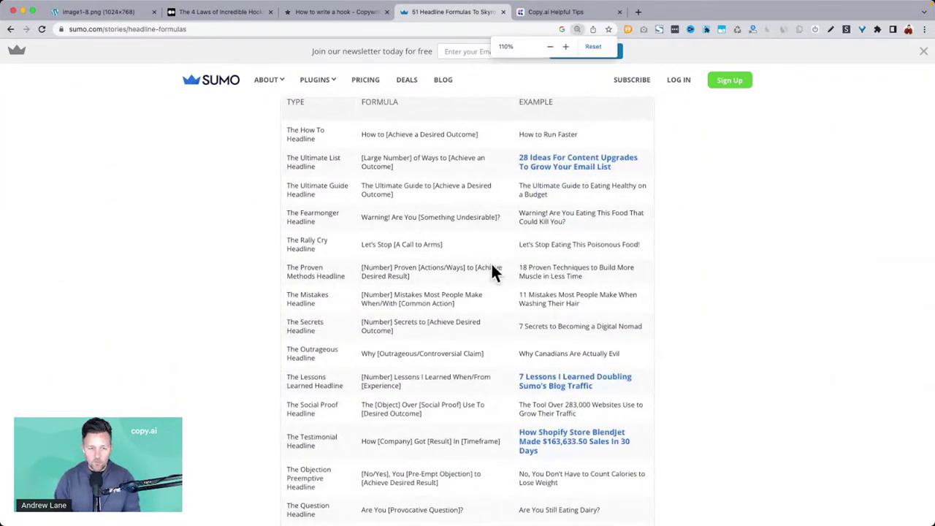
{"action": "key", "text": "super+equal"}
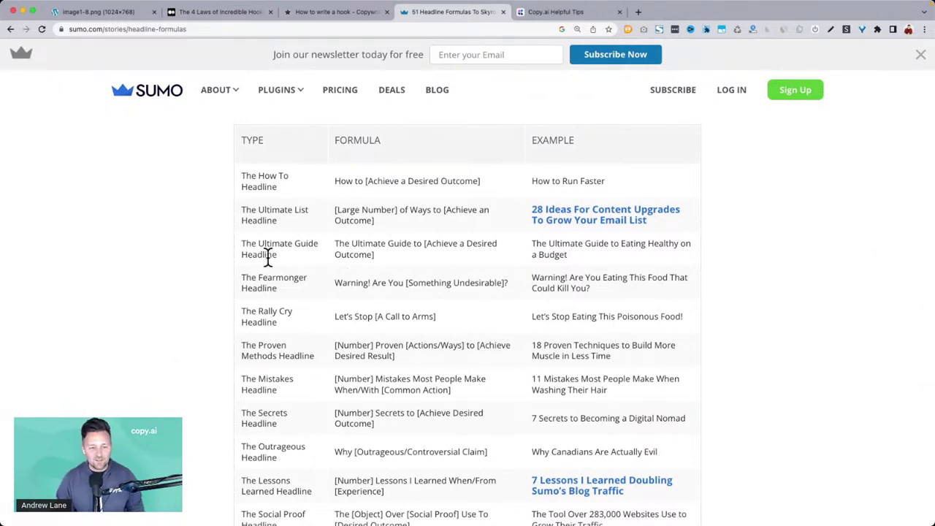
{"action": "key", "text": "super+equal"}
{"action": "key", "text": "super+equal"}
{"action": "key", "text": "super+equal"}
{"action": "key", "text": "super+equal"}
{"action": "key", "text": "super+equal"}
{"action": "key", "text": "super+equal"}
Read the headline formulas, focusing on the "How to" and "Warning! Are You" wording of The How To and The Fearmonger headlines.
{"action": "left_click_drag", "start_coordinate": [349, 142], "coordinate": [541, 181]}
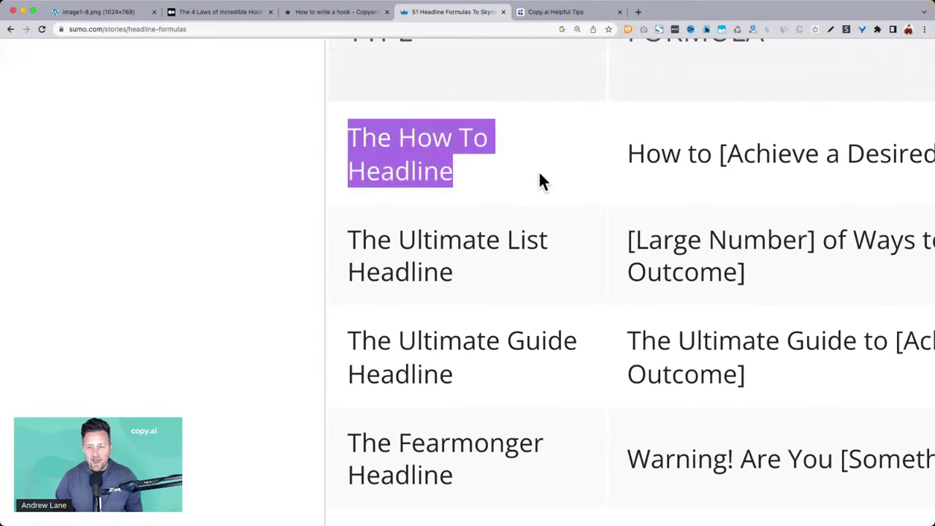
{"action": "left_click_drag", "start_coordinate": [627, 155], "coordinate": [711, 156]}
{"action": "scroll", "coordinate": [575, 236], "scroll_direction": "right", "scroll_amount": 5}
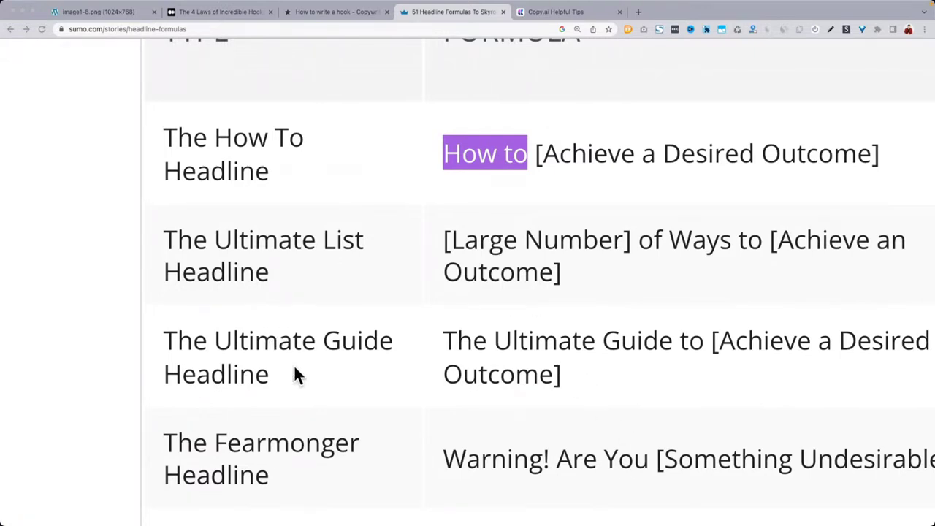
{"action": "scroll", "coordinate": [295, 374], "scroll_direction": "down", "scroll_amount": 5}
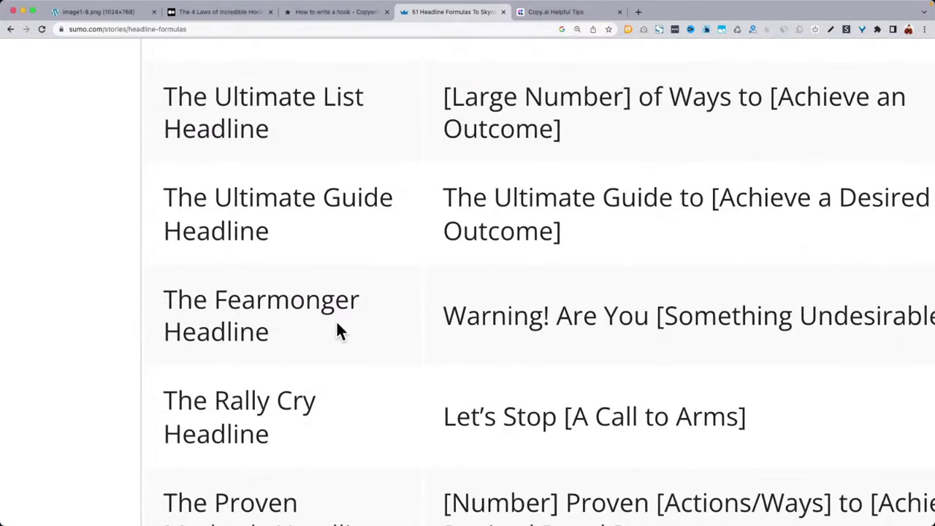
{"action": "left_click_drag", "start_coordinate": [307, 334], "coordinate": [168, 305]}
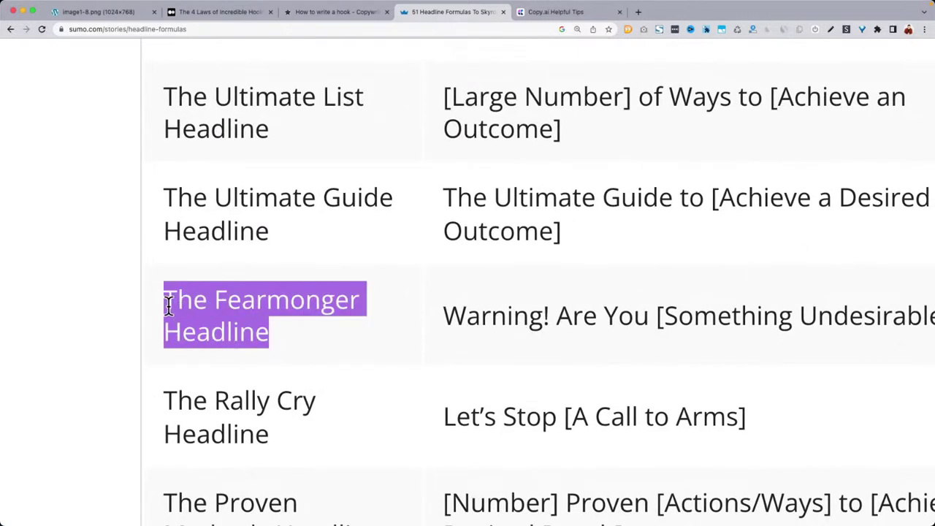
{"action": "scroll", "coordinate": [393, 327], "scroll_direction": "right", "scroll_amount": 1}
{"action": "left_click_drag", "start_coordinate": [404, 320], "coordinate": [613, 315]}
{"action": "scroll", "coordinate": [613, 315], "scroll_direction": "down", "scroll_amount": 1}
{"action": "scroll", "coordinate": [614, 315], "scroll_direction": "down", "scroll_amount": 1}
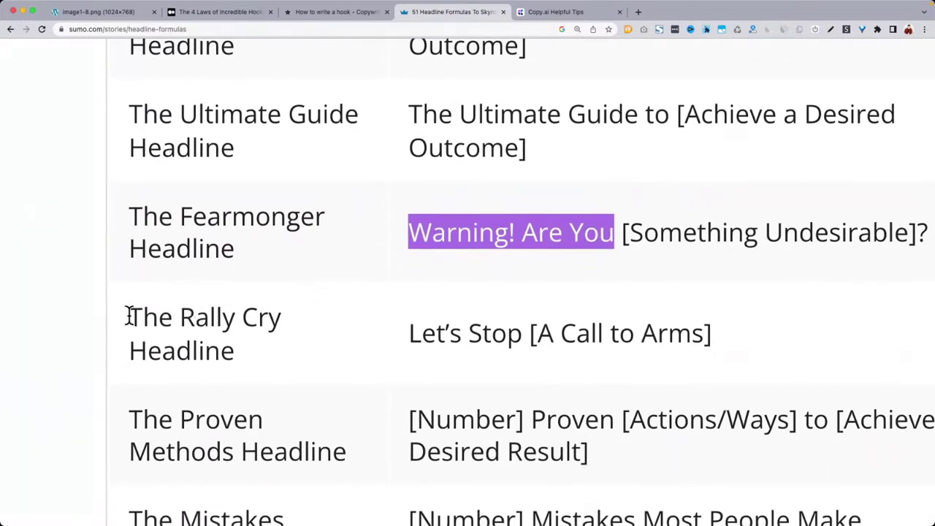
{"action": "scroll", "coordinate": [659, 272], "scroll_direction": "right", "scroll_amount": 2}
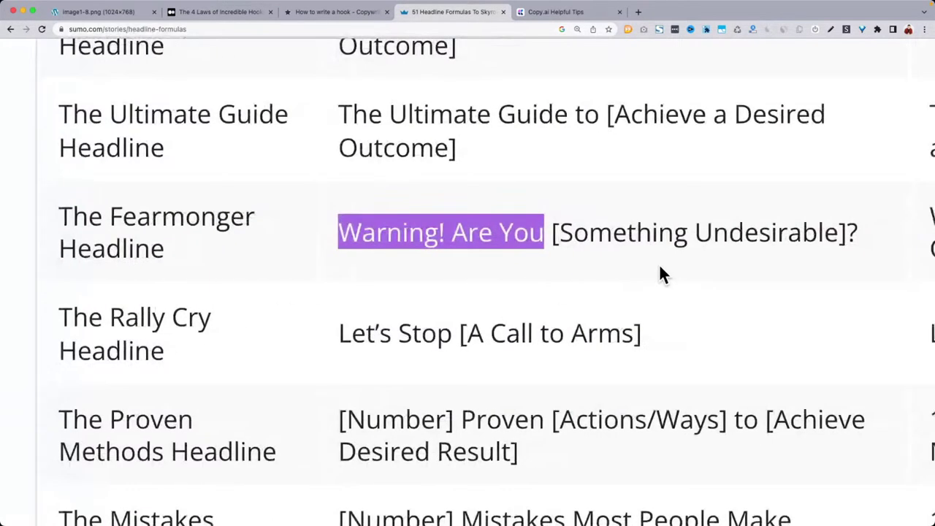
Copy The Fearmonger Headline formula "Warning! Are You [Something Undesirable]?" from the table.
{"action": "left_click", "coordinate": [484, 234]}
{"action": "left_click_drag", "start_coordinate": [340, 233], "coordinate": [875, 241]}
{"action": "key", "text": "super+c"}
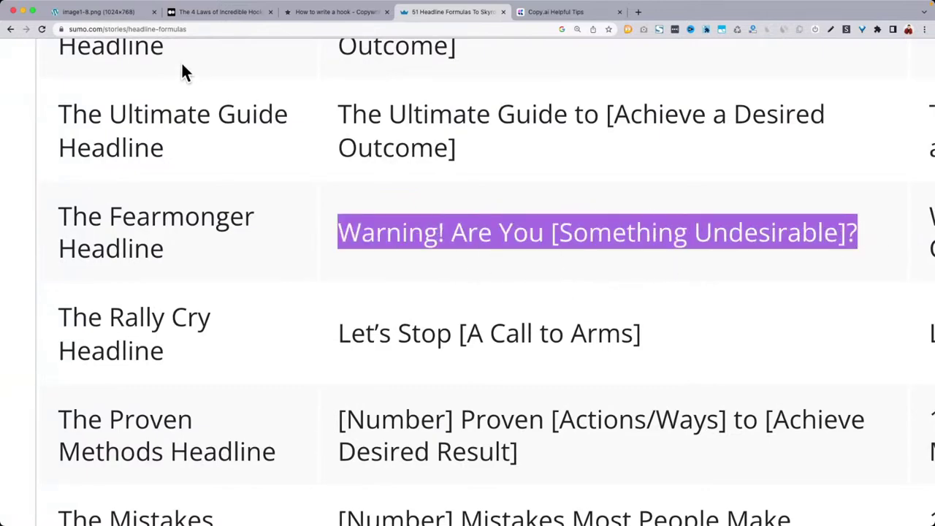
Switch to the Copy.ai window and change the Freestyle request to "a list of 10 headlines to grab the attention of my target audience".
{"action": "key", "text": "ctrl+Up"}
{"action": "left_click", "coordinate": [255, 149]}
{"action": "scroll", "coordinate": [370, 139], "scroll_direction": "up", "scroll_amount": 10}
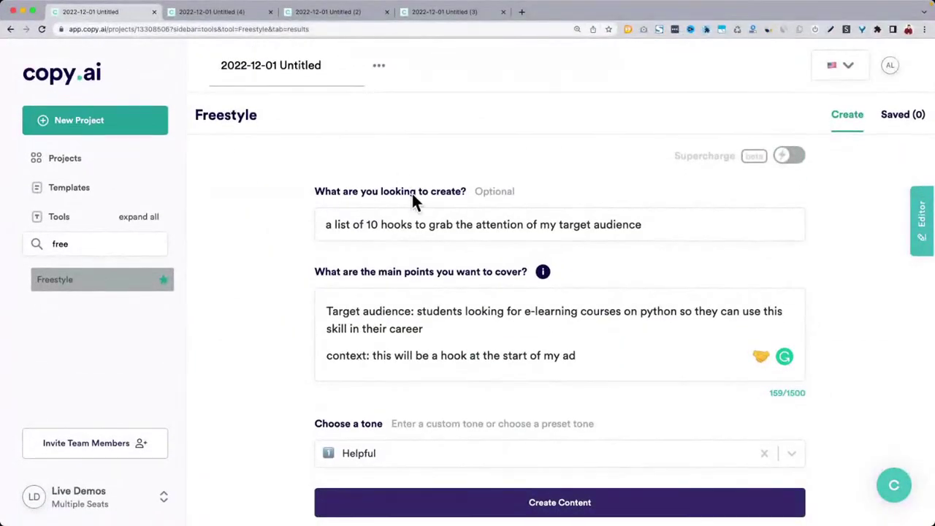
{"action": "double_click", "coordinate": [395, 225]}
{"action": "type", "text": "headlines"}
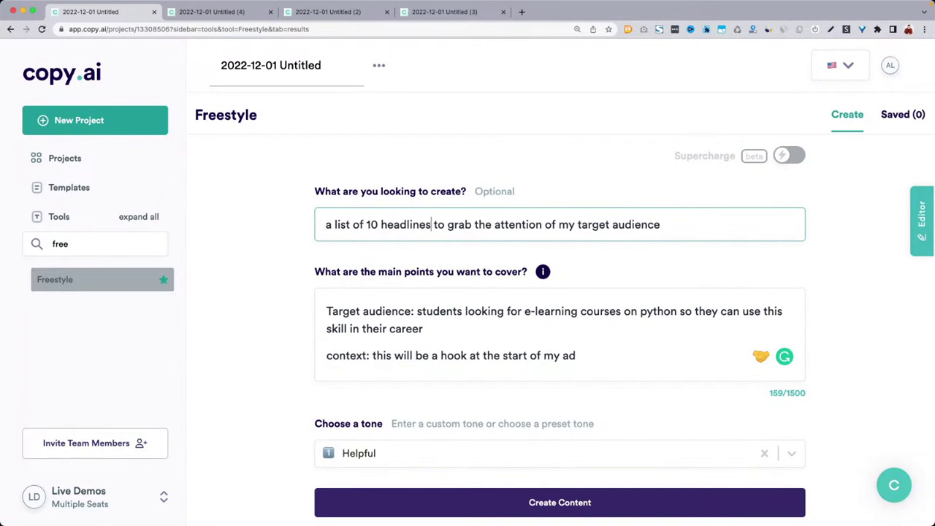
Add the line "Headline formula: Warning! Are You [Something Undesirable]?" at the end of the main points.
{"action": "left_click", "coordinate": [364, 329]}
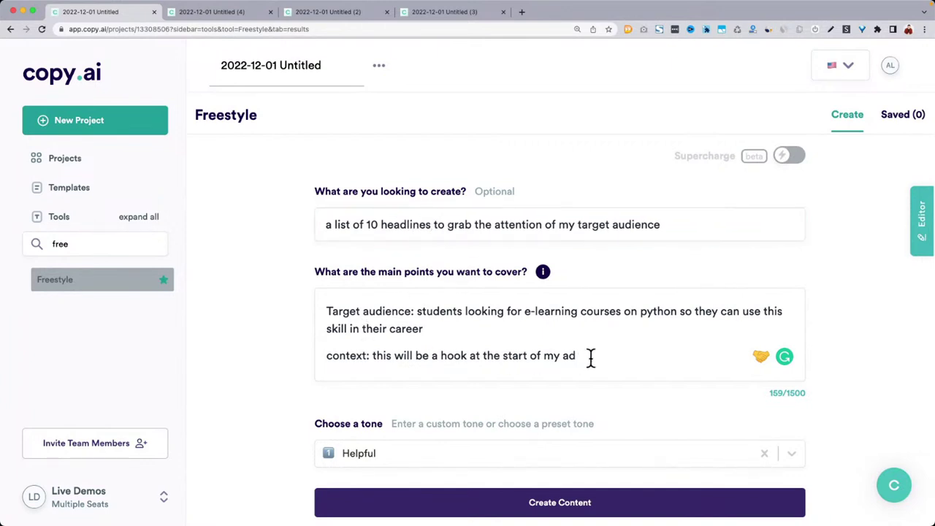
{"action": "key", "text": "Return"}
{"action": "type", "text": "Headline formula:"}
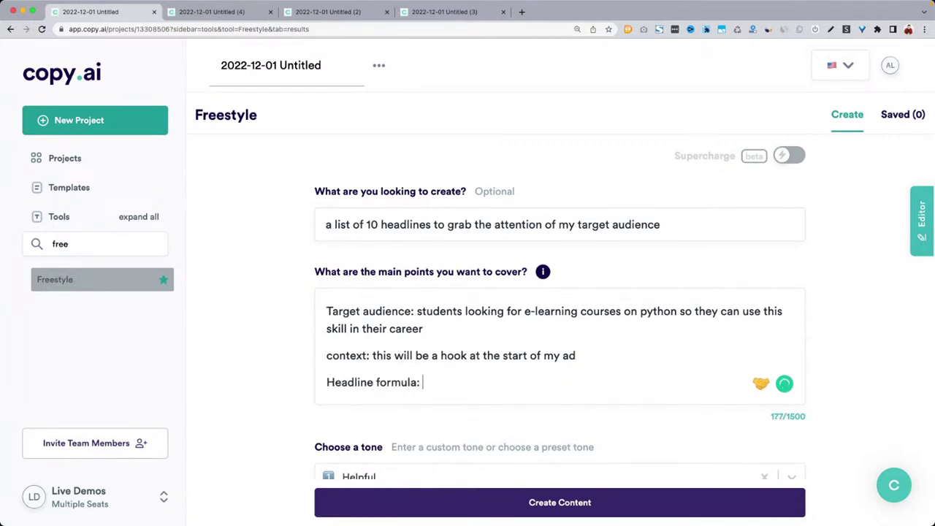
{"action": "key", "text": "super+v"}
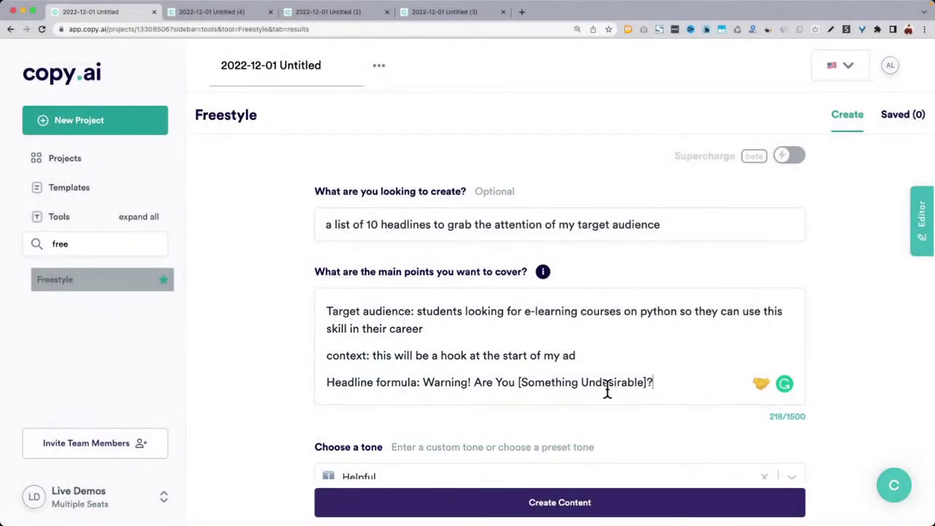
Choose the Bold tone and generate the headlines.
{"action": "scroll", "coordinate": [285, 359], "scroll_direction": "down", "scroll_amount": 3}
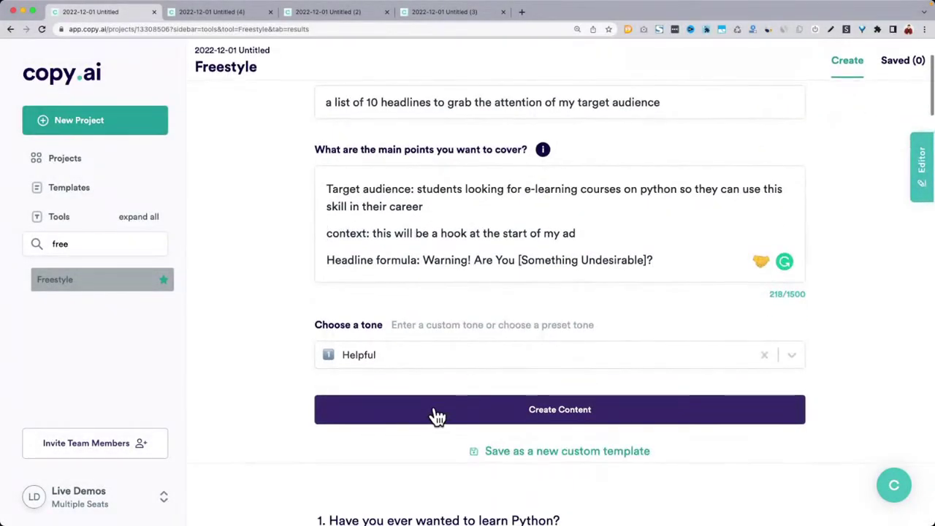
{"action": "left_click", "coordinate": [394, 350]}
{"action": "scroll", "coordinate": [394, 349], "scroll_direction": "down", "scroll_amount": 3}
{"action": "left_click", "coordinate": [388, 381]}
{"action": "left_click", "coordinate": [496, 340]}
Compare the formula's placeholder with the first generated headline list, reading its lines one by one.
{"action": "scroll", "coordinate": [496, 340], "scroll_direction": "up", "scroll_amount": 5}
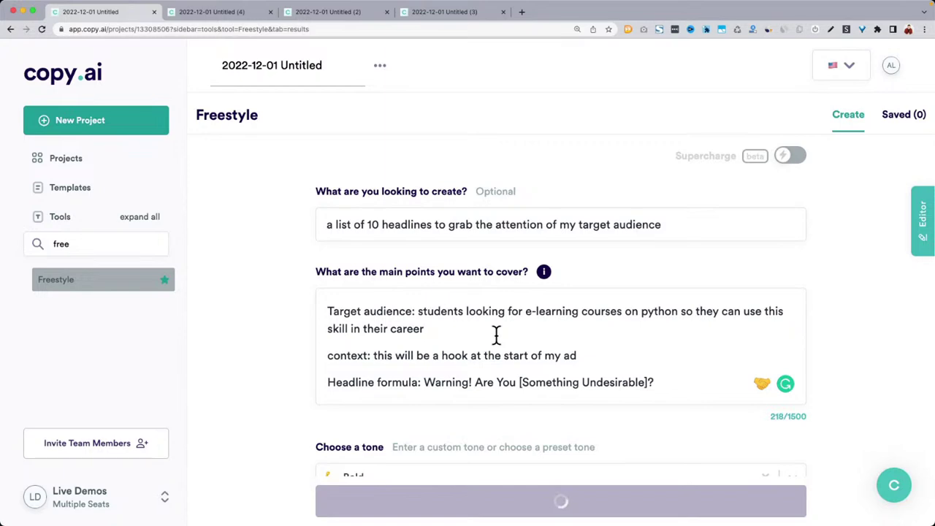
{"action": "left_click_drag", "start_coordinate": [522, 383], "coordinate": [646, 388]}
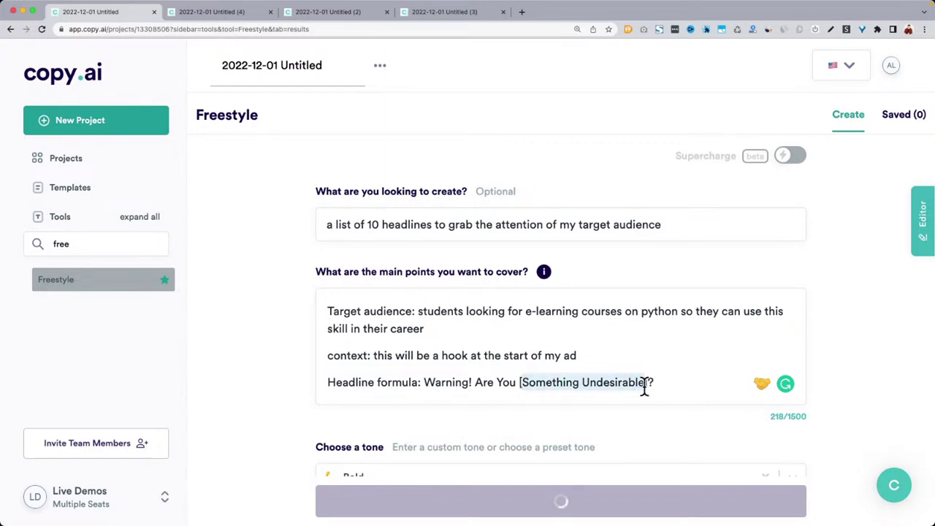
{"action": "scroll", "coordinate": [271, 269], "scroll_direction": "down", "scroll_amount": 1}
{"action": "scroll", "coordinate": [271, 270], "scroll_direction": "down", "scroll_amount": 5}
{"action": "scroll", "coordinate": [271, 276], "scroll_direction": "down", "scroll_amount": 3}
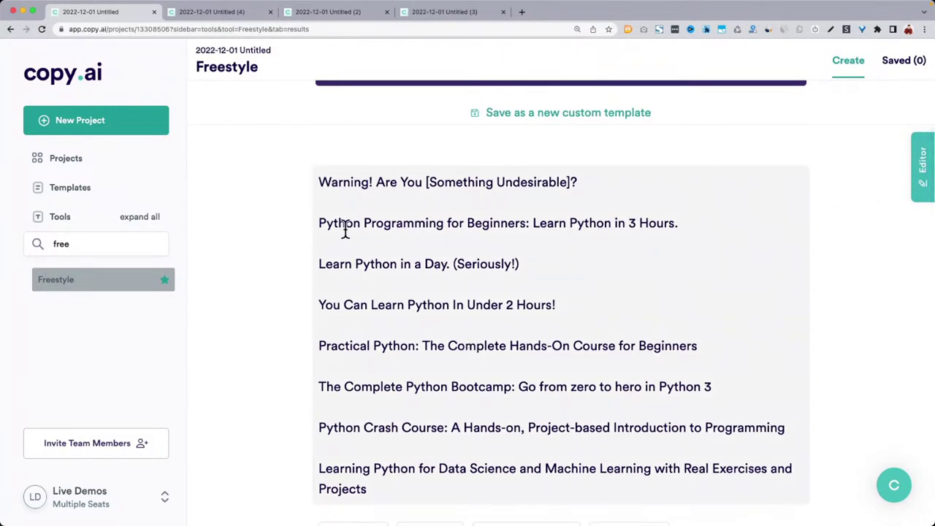
{"action": "left_click_drag", "start_coordinate": [320, 184], "coordinate": [651, 188]}
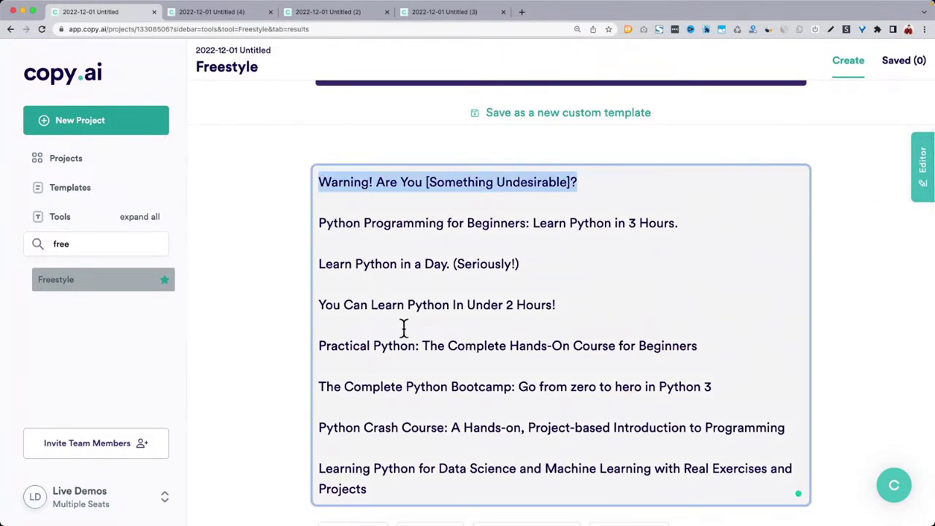
{"action": "left_click_drag", "start_coordinate": [331, 386], "coordinate": [701, 387]}
{"action": "left_click_drag", "start_coordinate": [328, 348], "coordinate": [724, 350]}
{"action": "left_click_drag", "start_coordinate": [326, 307], "coordinate": [581, 307]}
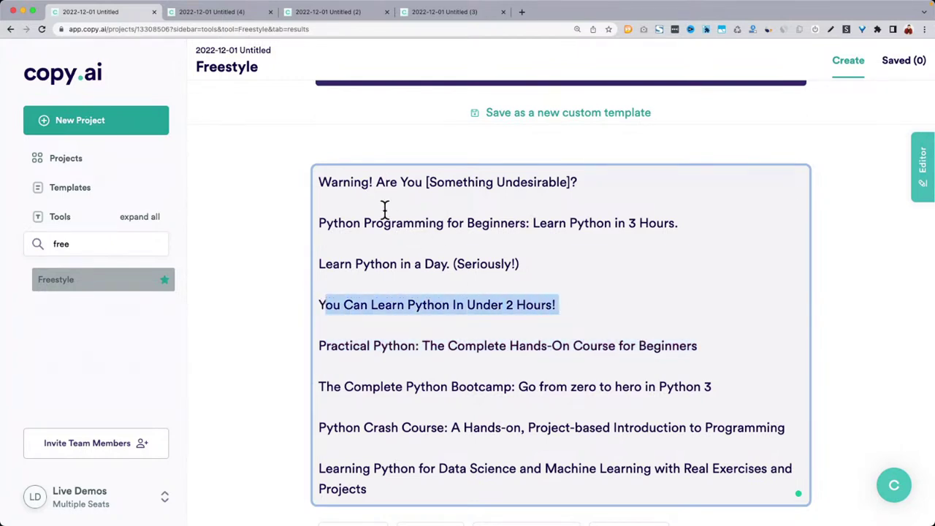
{"action": "triple_click", "coordinate": [375, 386]}
{"action": "scroll", "coordinate": [397, 381], "scroll_direction": "down", "scroll_amount": 1}
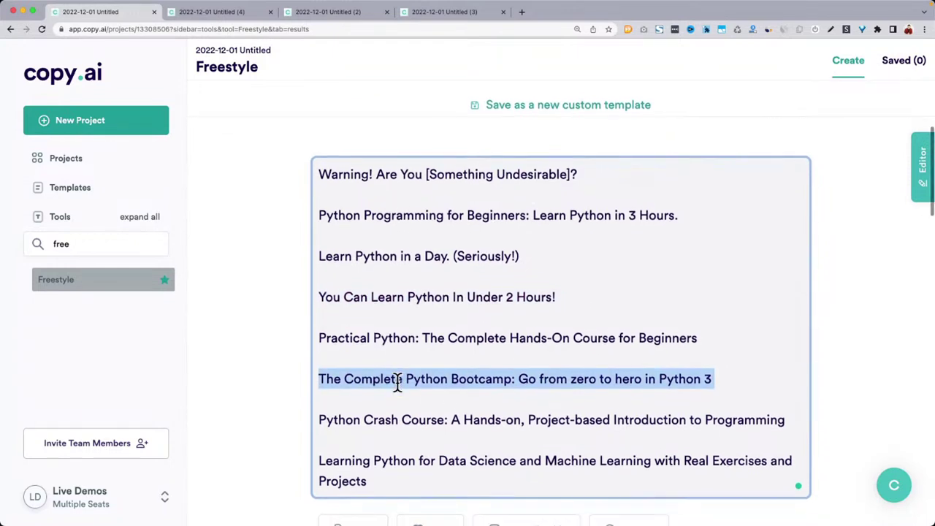
Examine the remaining generated results for headlines that fill in the Warning formula, including the long ad-style result.
{"action": "scroll", "coordinate": [408, 307], "scroll_direction": "down", "scroll_amount": 10}
{"action": "left_click_drag", "start_coordinate": [319, 193], "coordinate": [726, 244]}
{"action": "scroll", "coordinate": [727, 254], "scroll_direction": "down", "scroll_amount": 1}
{"action": "scroll", "coordinate": [727, 253], "scroll_direction": "down", "scroll_amount": 3}
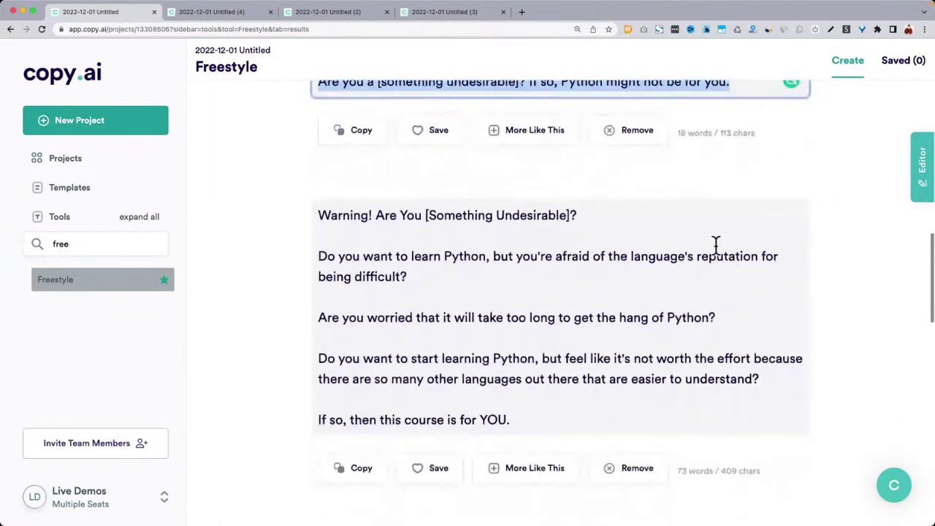
{"action": "triple_click", "coordinate": [340, 317]}
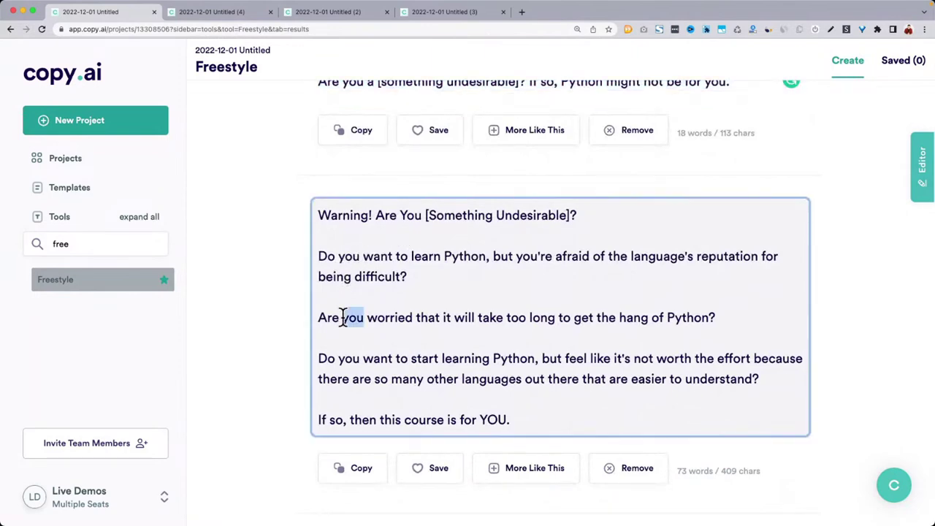
{"action": "scroll", "coordinate": [342, 320], "scroll_direction": "down", "scroll_amount": 8}
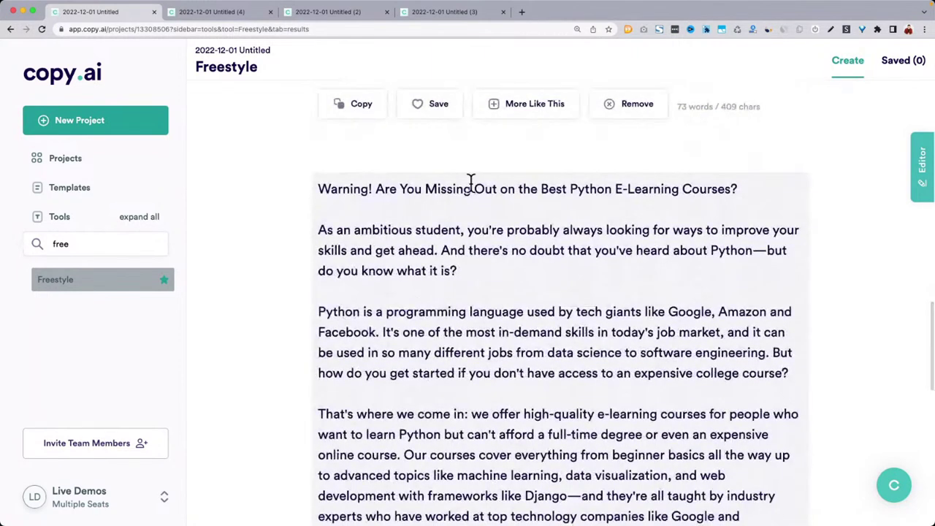
{"action": "triple_click", "coordinate": [539, 190]}
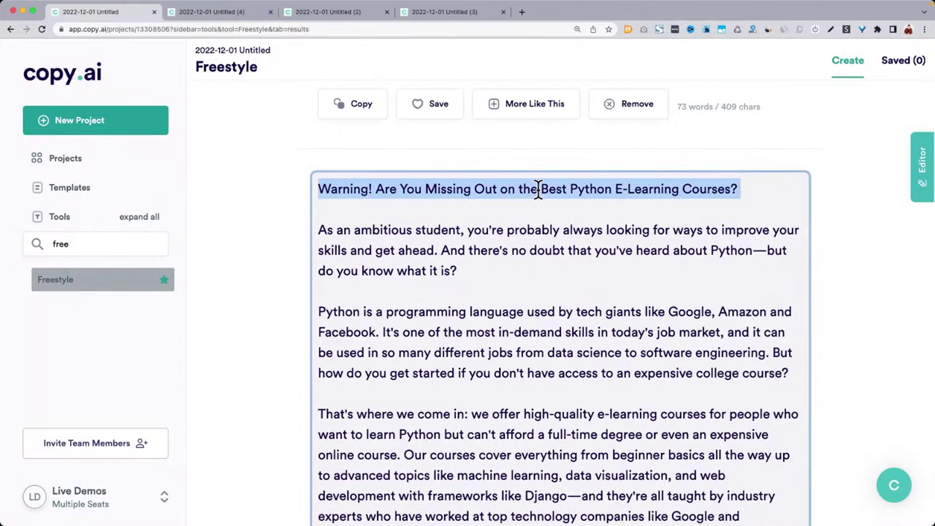
{"action": "left_click", "coordinate": [539, 189]}
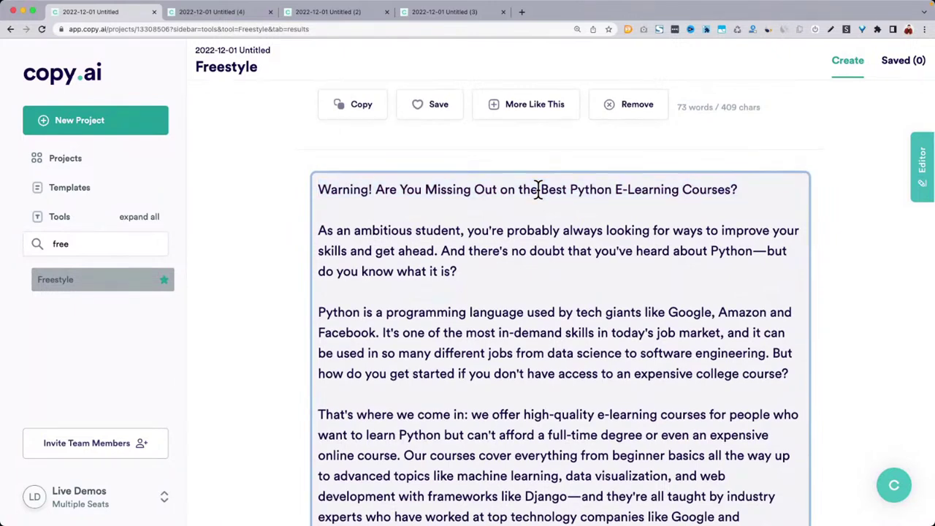
{"action": "left_click_drag", "start_coordinate": [320, 193], "coordinate": [376, 193]}
{"action": "left_click_drag", "start_coordinate": [473, 194], "coordinate": [757, 202]}
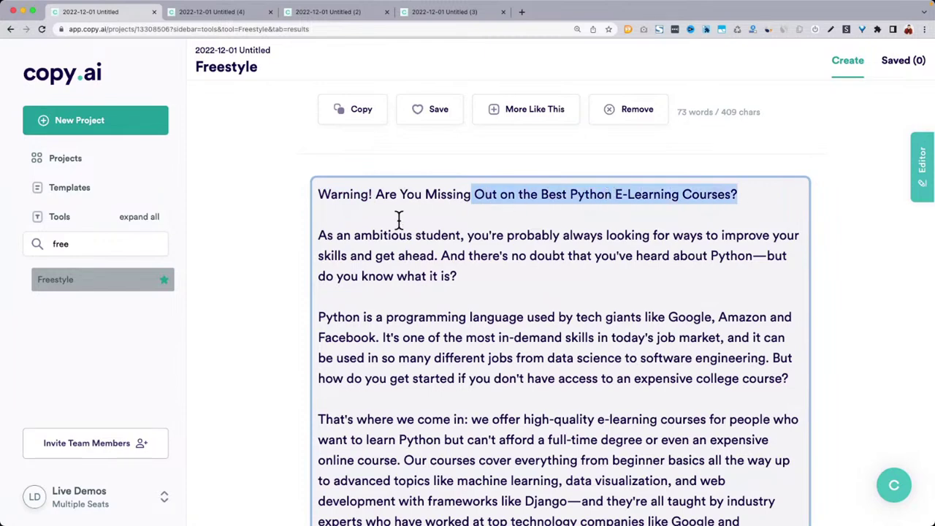
{"action": "scroll", "coordinate": [399, 218], "scroll_direction": "down", "scroll_amount": 2}
{"action": "left_click", "coordinate": [329, 149]}
{"action": "left_click_drag", "start_coordinate": [319, 134], "coordinate": [407, 483]}
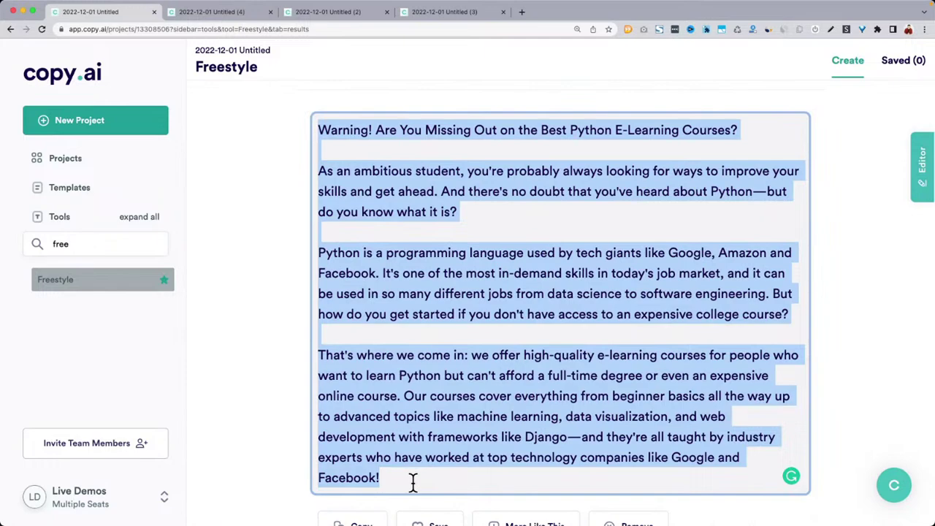
{"action": "left_click", "coordinate": [508, 345]}
{"action": "scroll", "coordinate": [508, 346], "scroll_direction": "down", "scroll_amount": 10}
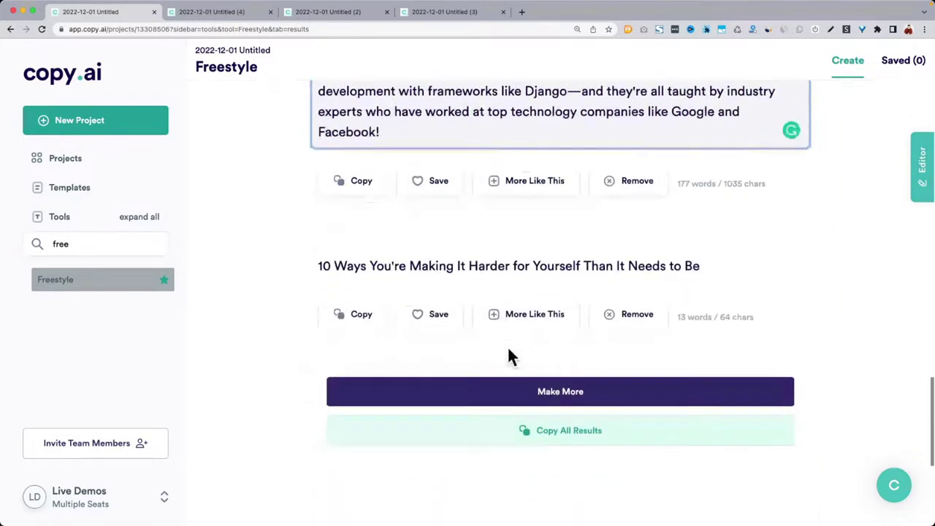
Replace the Freestyle request with "Sales copy" and generate content from the same main points.
{"action": "scroll", "coordinate": [507, 355], "scroll_direction": "up", "scroll_amount": 20}
{"action": "left_click", "coordinate": [378, 224]}
{"action": "key", "text": "ctrl+a"}
{"action": "type", "text": "Sa"}
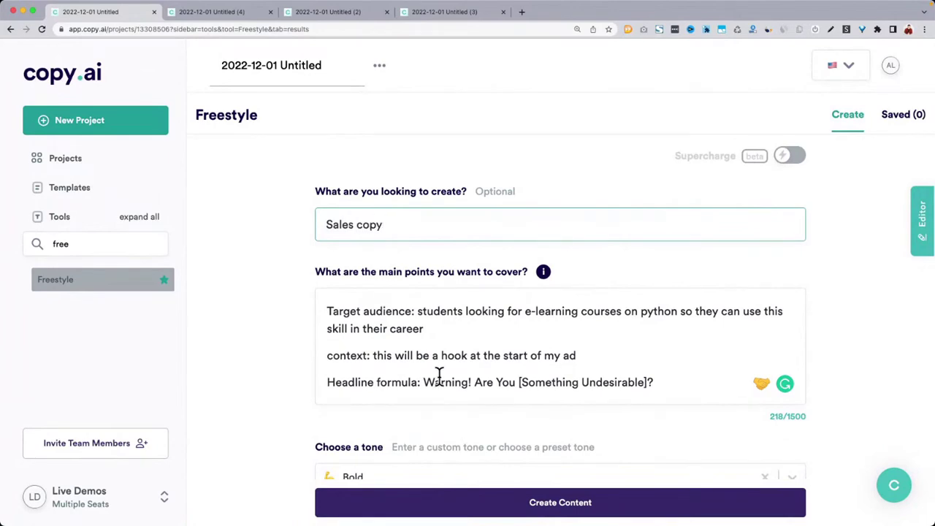
{"action": "left_click", "coordinate": [282, 313]}
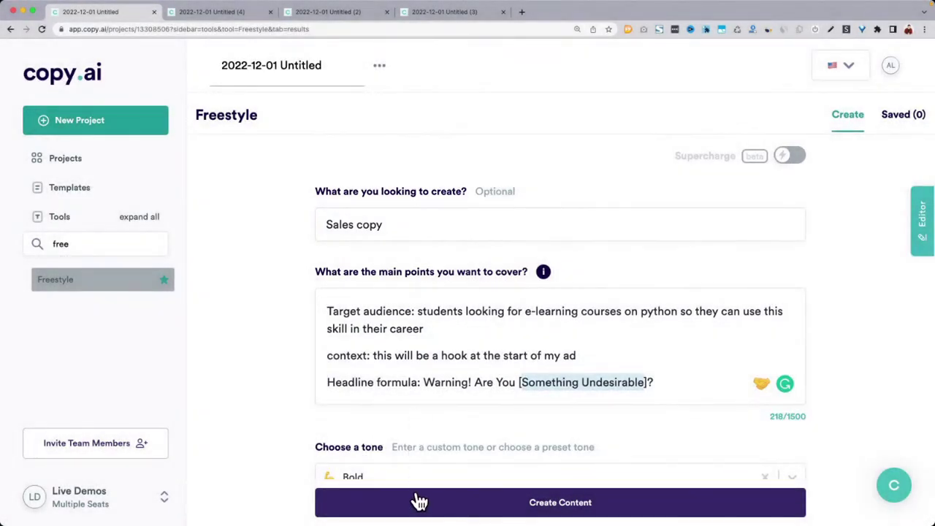
{"action": "left_click", "coordinate": [420, 504]}
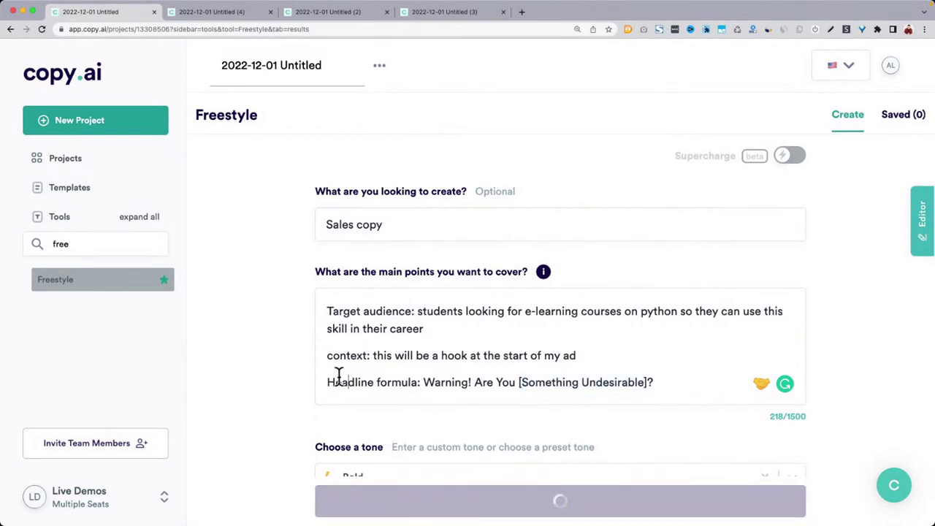
Read the generated sales copy results and check how they use the "Warning! Are You [Something Undesirable]?" formula.
{"action": "left_click_drag", "start_coordinate": [329, 381], "coordinate": [662, 381]}
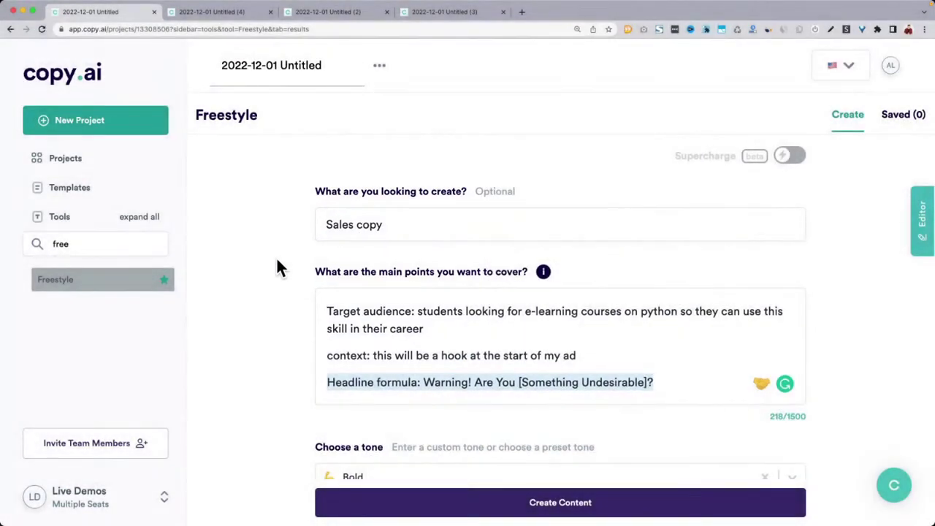
{"action": "scroll", "coordinate": [277, 268], "scroll_direction": "down", "scroll_amount": 3}
{"action": "scroll", "coordinate": [277, 261], "scroll_direction": "down", "scroll_amount": 5}
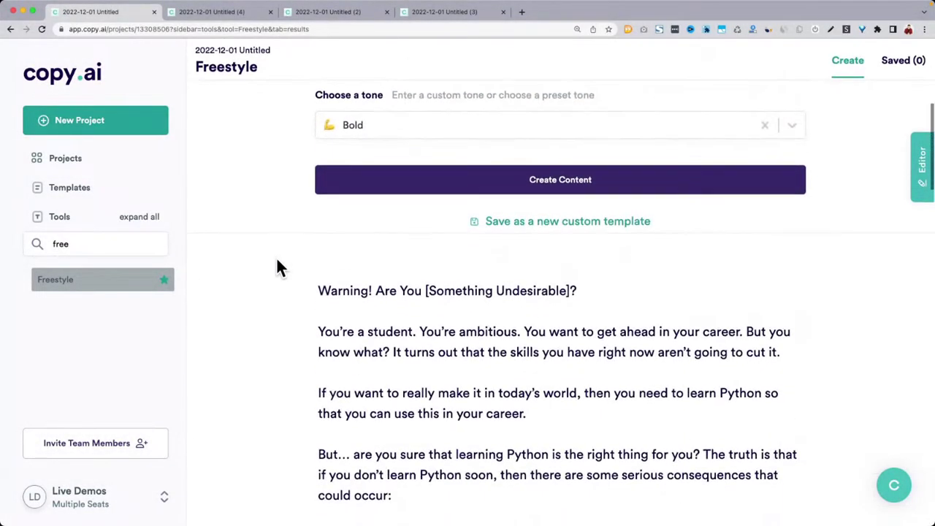
{"action": "scroll", "coordinate": [285, 310], "scroll_direction": "down", "scroll_amount": 3}
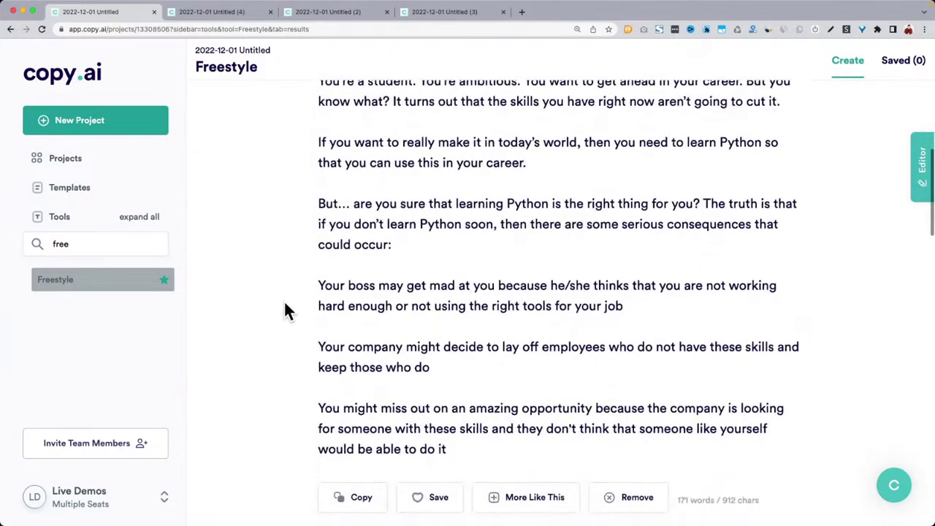
{"action": "scroll", "coordinate": [278, 321], "scroll_direction": "down", "scroll_amount": 6}
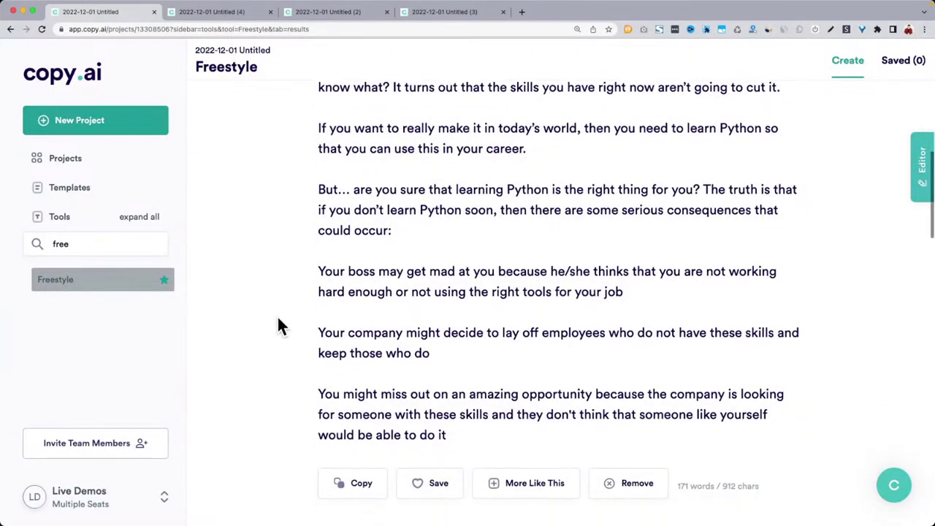
{"action": "left_click_drag", "start_coordinate": [426, 227], "coordinate": [574, 229]}
{"action": "scroll", "coordinate": [677, 243], "scroll_direction": "down", "scroll_amount": 8}
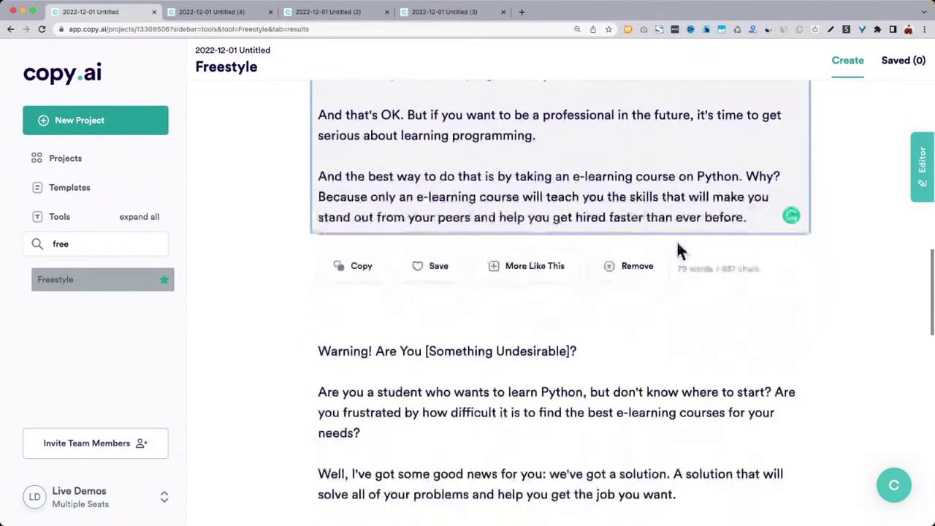
{"action": "scroll", "coordinate": [677, 251], "scroll_direction": "down", "scroll_amount": 5}
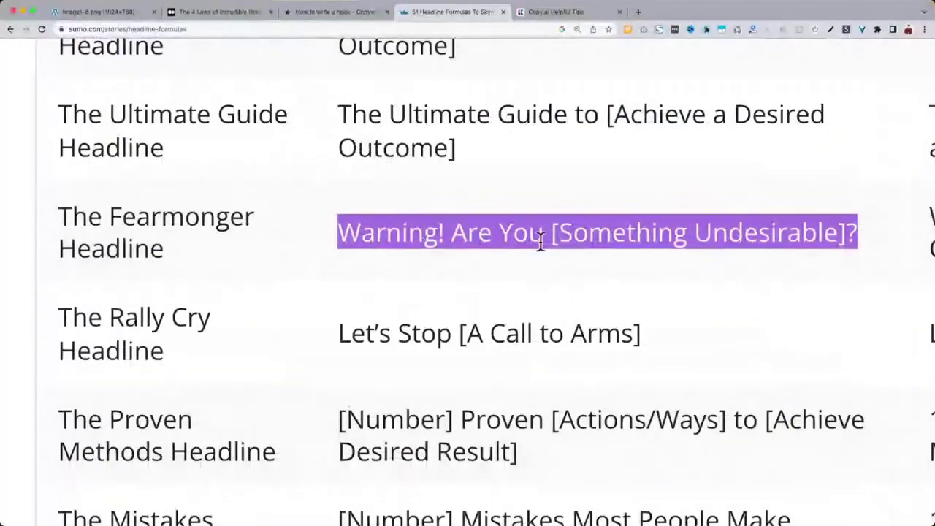
Copy The Ultimate Guide Headline formula "The Ultimate Guide to [Achieve a Desired Outcome]" from the article's table.
{"action": "left_click", "coordinate": [538, 241]}
{"action": "scroll", "coordinate": [539, 241], "scroll_direction": "up", "scroll_amount": 2}
{"action": "left_click_drag", "start_coordinate": [339, 214], "coordinate": [530, 262]}
{"action": "key", "text": "super+c"}
{"action": "scroll", "coordinate": [530, 261], "scroll_direction": "up", "scroll_amount": 3}
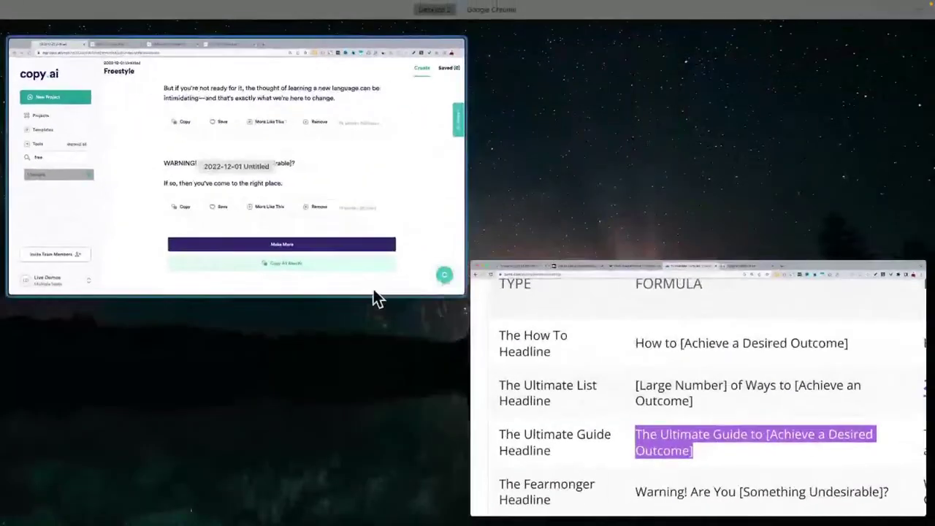
Back in Copy.ai, replace the headline formula in the main points with "The Ultimate Guide to [Achieve a Desired Outcome]".
{"action": "left_click", "coordinate": [373, 291]}
{"action": "scroll", "coordinate": [312, 234], "scroll_direction": "up", "scroll_amount": 5}
{"action": "scroll", "coordinate": [312, 233], "scroll_direction": "up", "scroll_amount": 15}
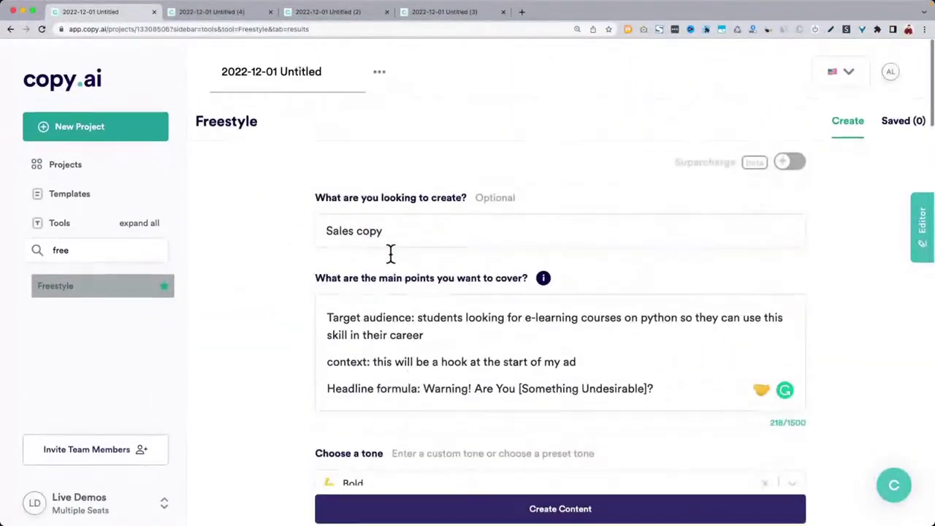
{"action": "key", "text": "super+shift+Right"}
{"action": "key", "text": "super+v"}
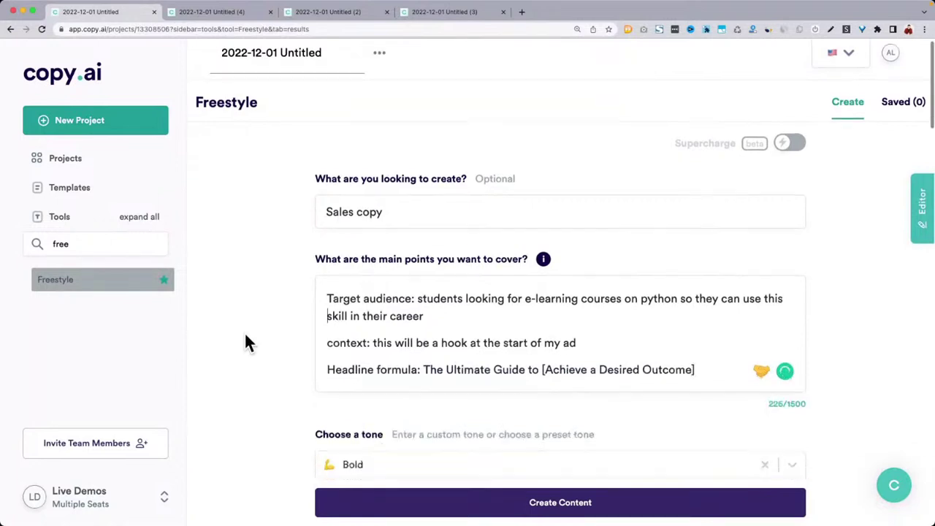
Generate sales copy from The Ultimate Guide formula and review the first result.
{"action": "scroll", "coordinate": [329, 410], "scroll_direction": "down", "scroll_amount": 2}
{"action": "left_click", "coordinate": [399, 471]}
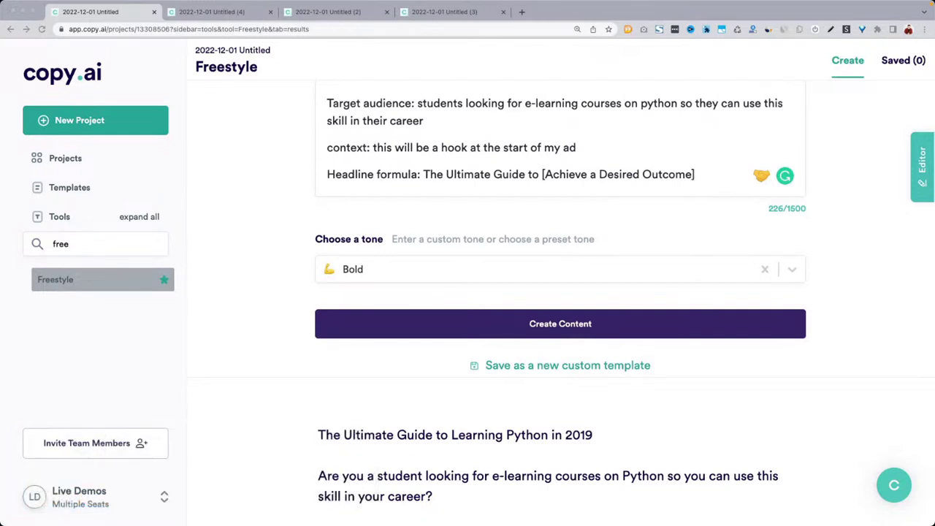
{"action": "scroll", "coordinate": [263, 249], "scroll_direction": "down", "scroll_amount": 5}
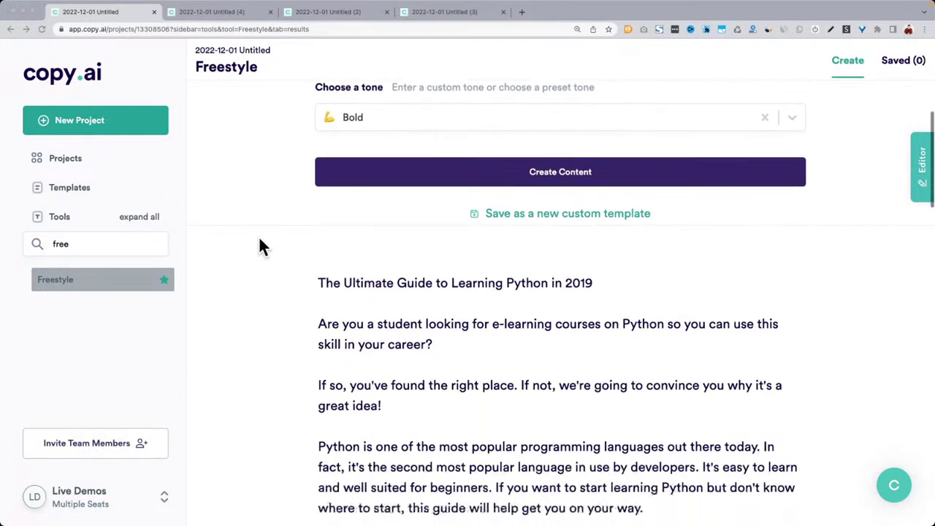
{"action": "scroll", "coordinate": [374, 329], "scroll_direction": "down", "scroll_amount": 4}
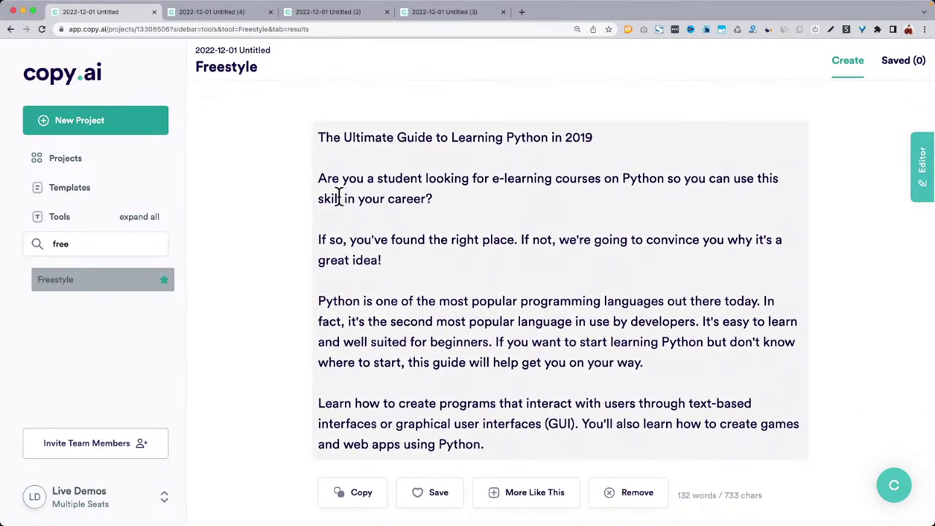
Read the remaining sales copy results, focusing on the one titled "The Ultimate Guide to Learning Python and Getting a Job as a Software Developer".
{"action": "left_click", "coordinate": [322, 181]}
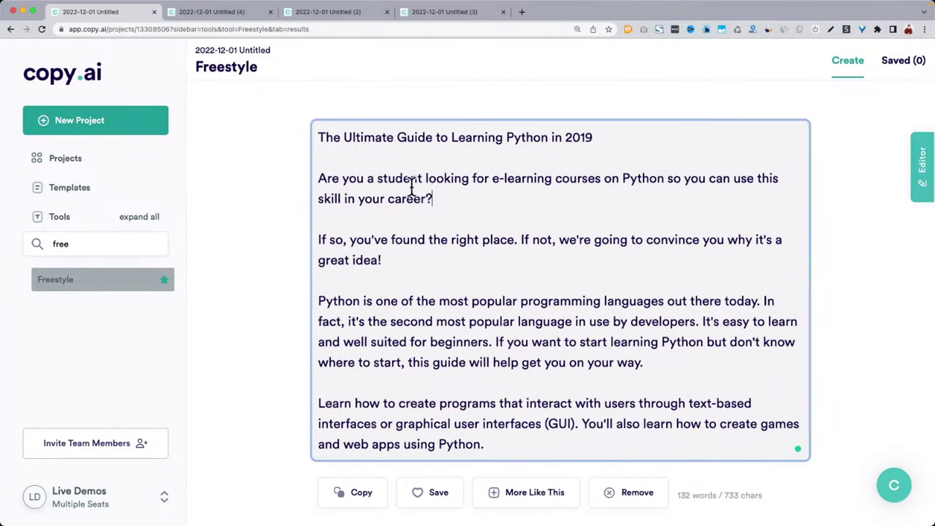
{"action": "scroll", "coordinate": [412, 189], "scroll_direction": "down", "scroll_amount": 9}
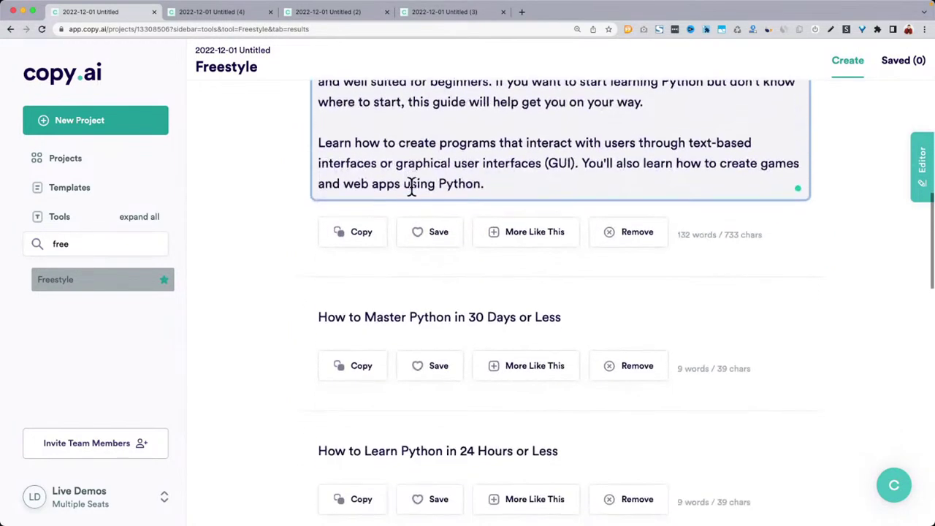
{"action": "scroll", "coordinate": [413, 190], "scroll_direction": "down", "scroll_amount": 8}
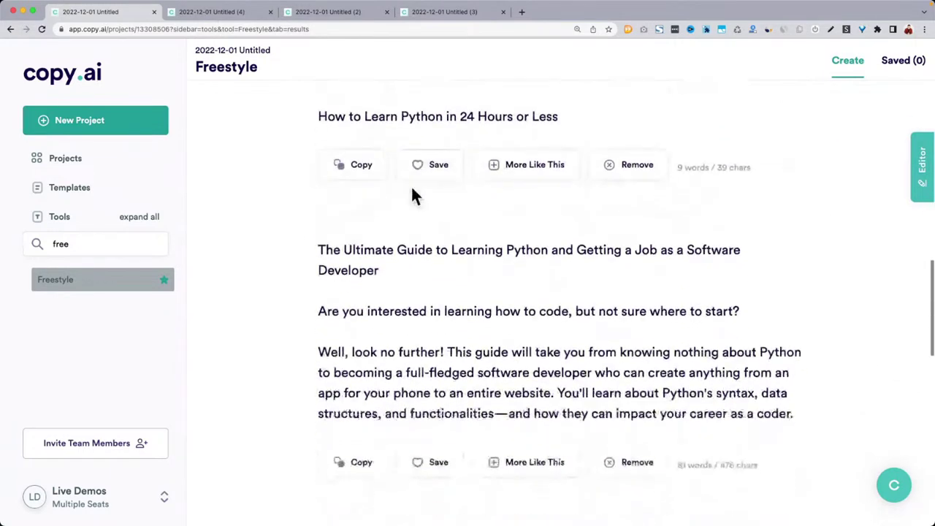
{"action": "left_click_drag", "start_coordinate": [316, 253], "coordinate": [436, 279]}
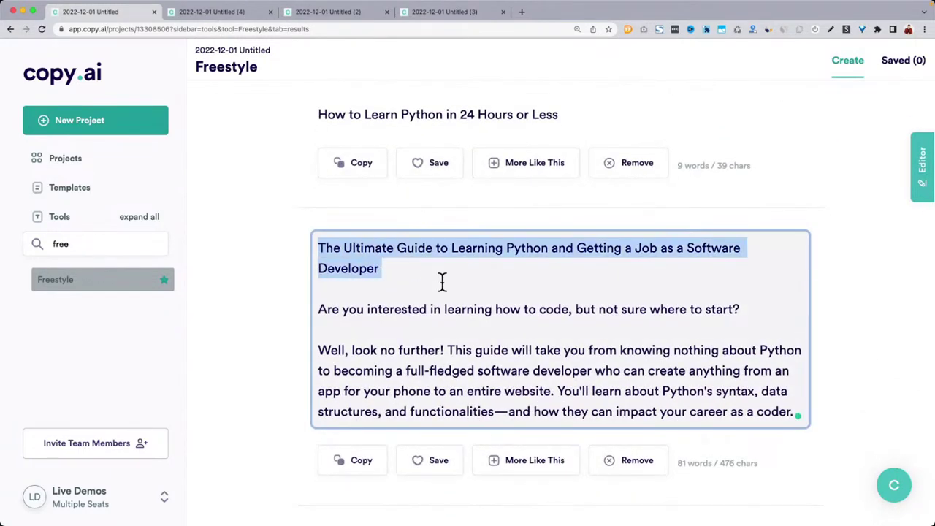
{"action": "left_click_drag", "start_coordinate": [330, 309], "coordinate": [706, 323]}
{"action": "left_click", "coordinate": [445, 371]}
{"action": "left_click_drag", "start_coordinate": [756, 413], "coordinate": [305, 256]}
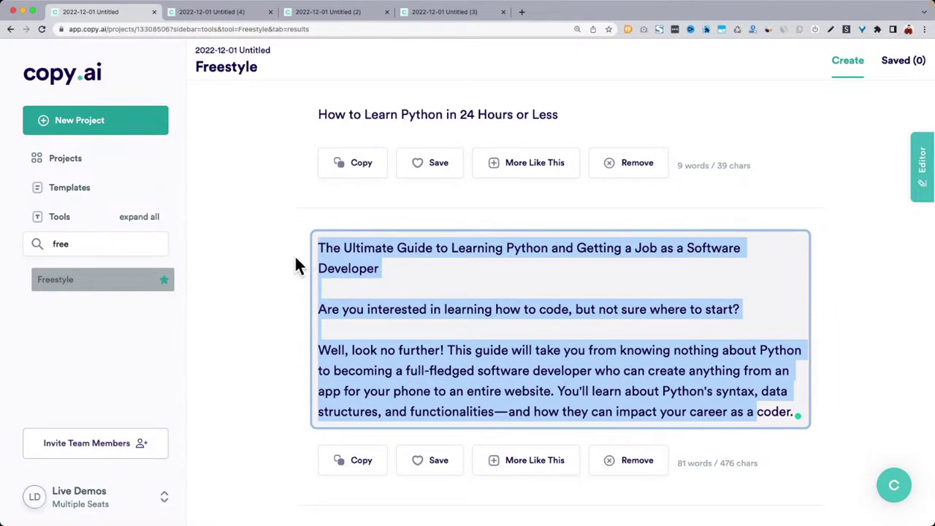
{"action": "left_click", "coordinate": [296, 255]}
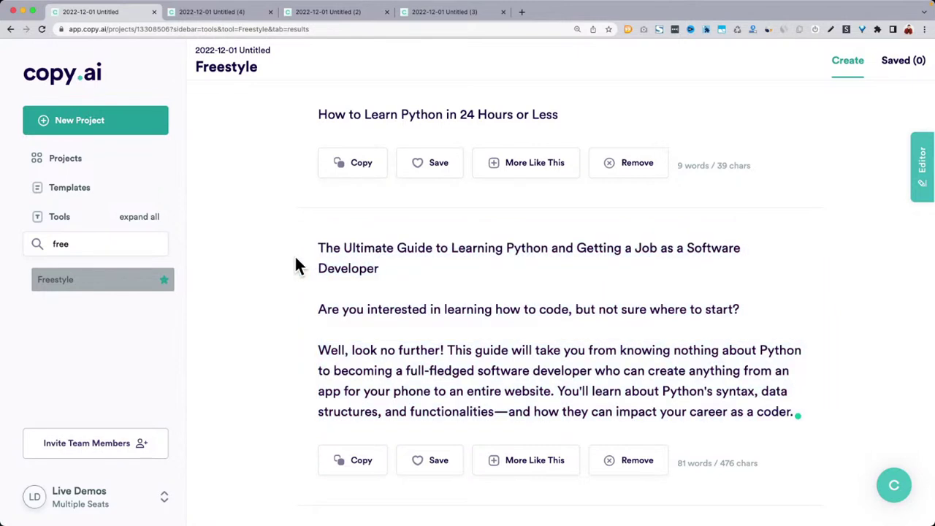
{"action": "left_click_drag", "start_coordinate": [319, 248], "coordinate": [413, 273]}
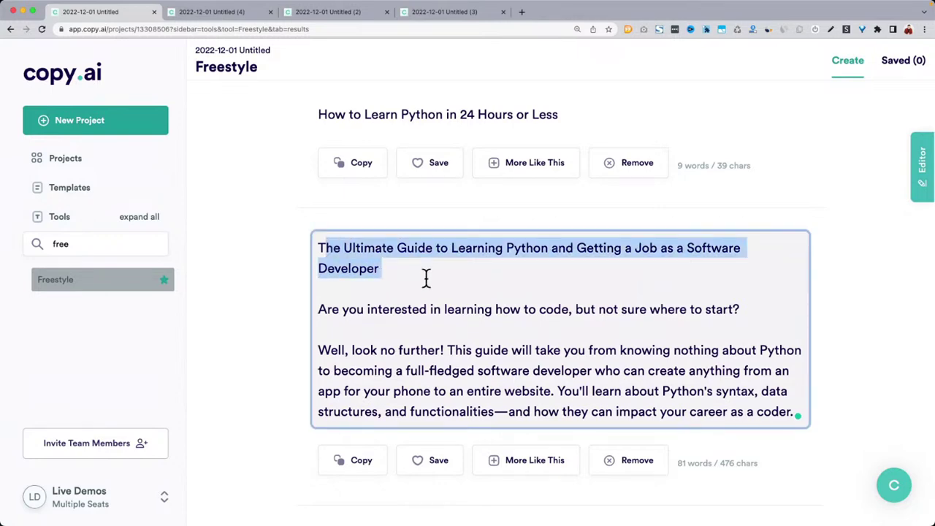
Remove the headline formula line from the main points and generate sales copy from the target audience and context alone.
{"action": "scroll", "coordinate": [426, 278], "scroll_direction": "up", "scroll_amount": 15}
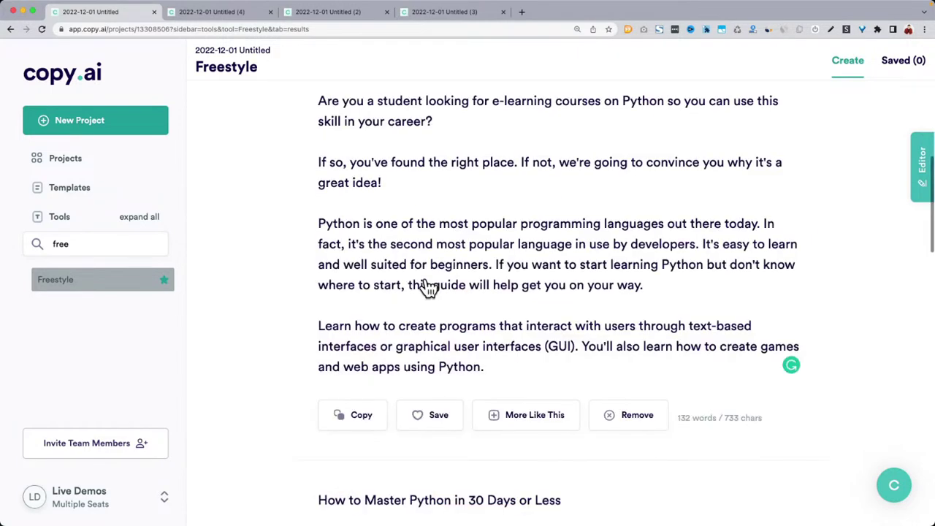
{"action": "triple_click", "coordinate": [404, 382]}
{"action": "key", "text": "BackSpace"}
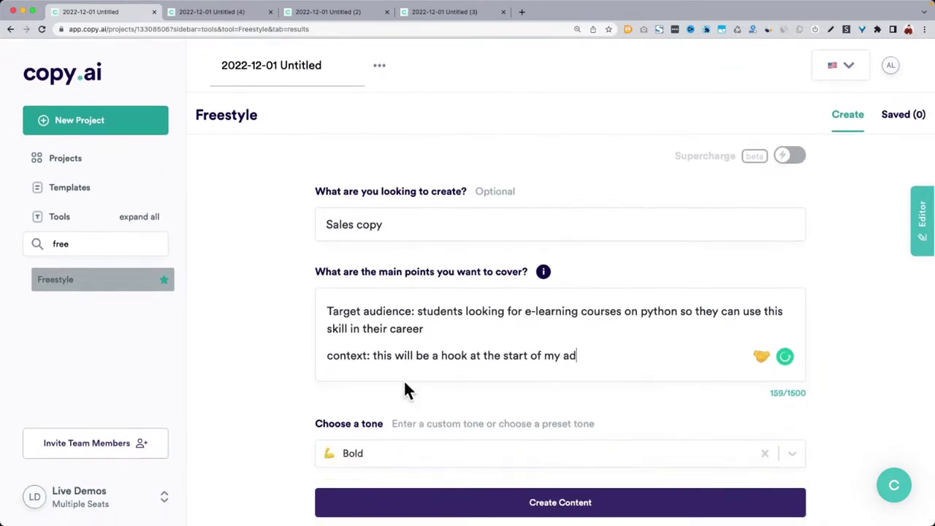
{"action": "left_click", "coordinate": [444, 504]}
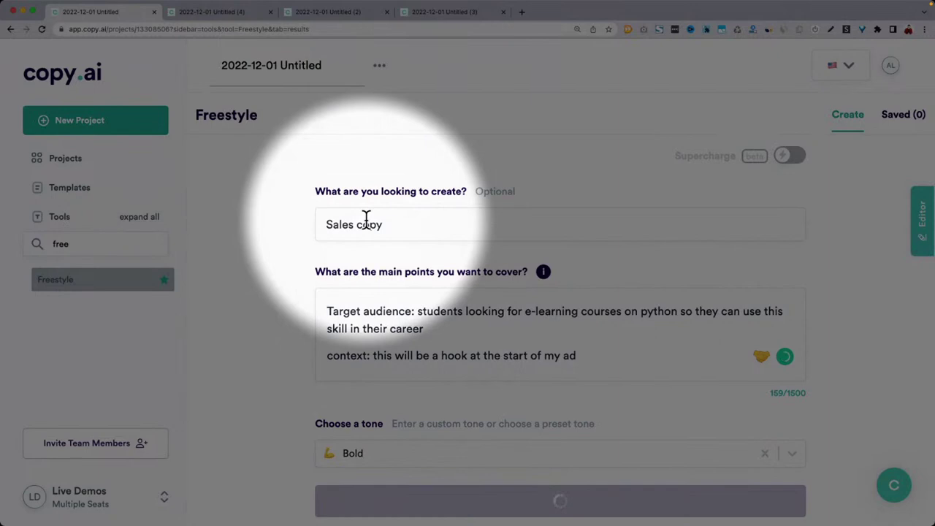
Read the opening lines of the first new sales copy result, starting with "You know you want to.".
{"action": "scroll", "coordinate": [242, 330], "scroll_direction": "down", "scroll_amount": 2}
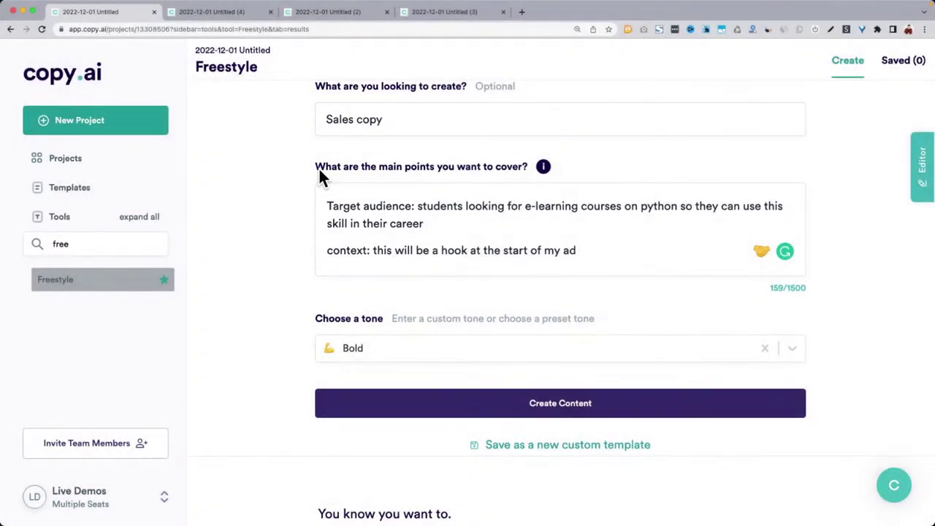
{"action": "scroll", "coordinate": [290, 207], "scroll_direction": "down", "scroll_amount": 4}
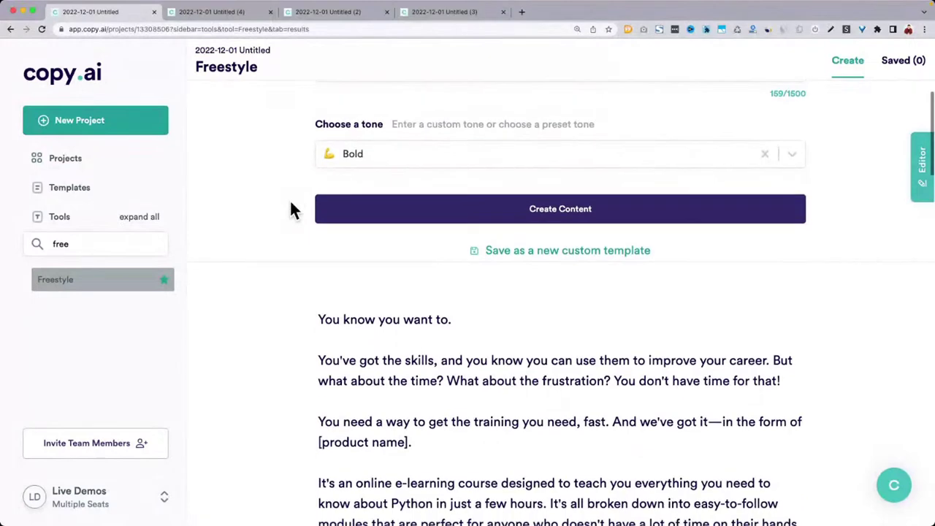
{"action": "left_click_drag", "start_coordinate": [344, 217], "coordinate": [287, 219]}
{"action": "left_click", "coordinate": [462, 217]}
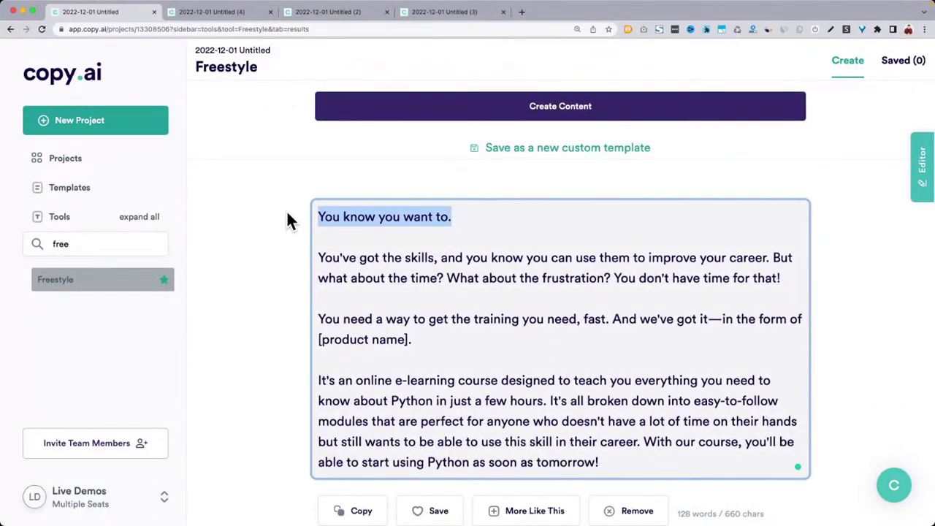
{"action": "scroll", "coordinate": [286, 211], "scroll_direction": "down", "scroll_amount": 1}
{"action": "left_click_drag", "start_coordinate": [324, 177], "coordinate": [786, 249]}
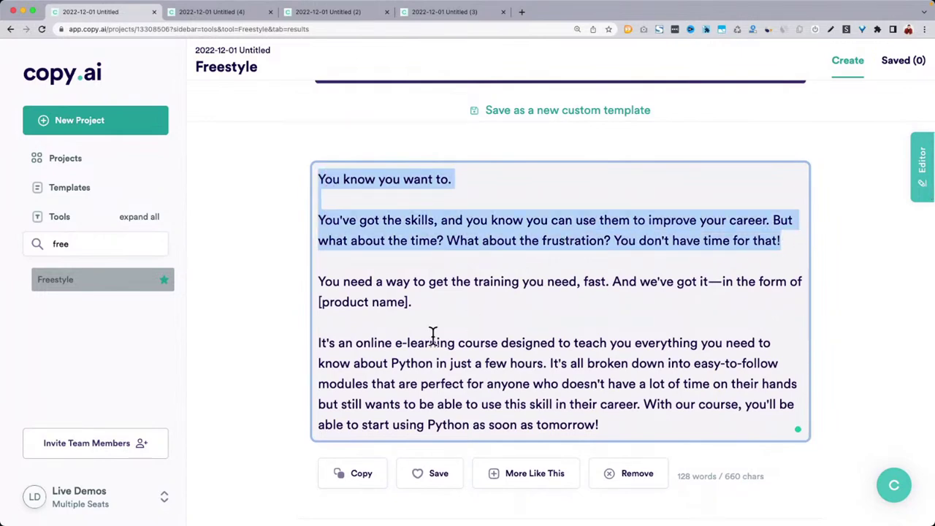
Review the second and third results, examining the opening questions and body of the "Do you have the skills to be a python programmer?" copy.
{"action": "scroll", "coordinate": [433, 335], "scroll_direction": "down", "scroll_amount": 8}
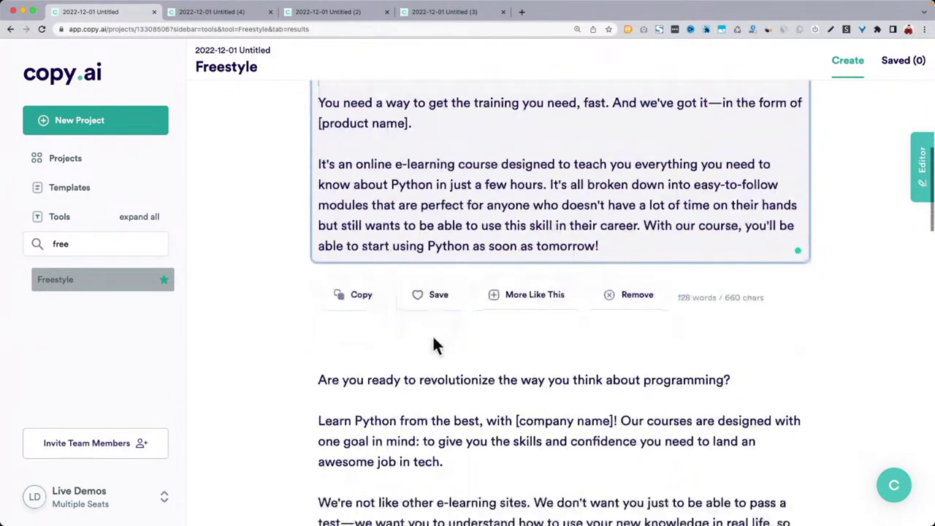
{"action": "scroll", "coordinate": [433, 335], "scroll_direction": "down", "scroll_amount": 2}
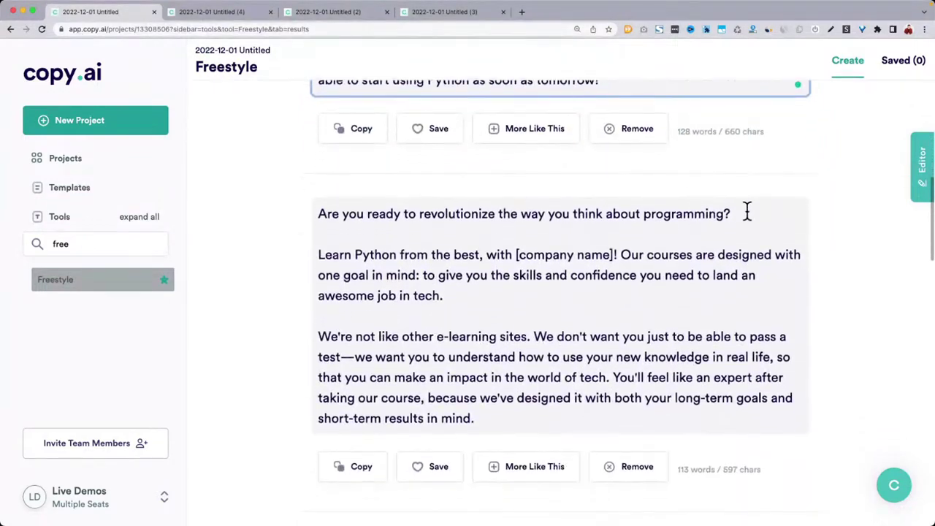
{"action": "scroll", "coordinate": [277, 220], "scroll_direction": "down", "scroll_amount": 9}
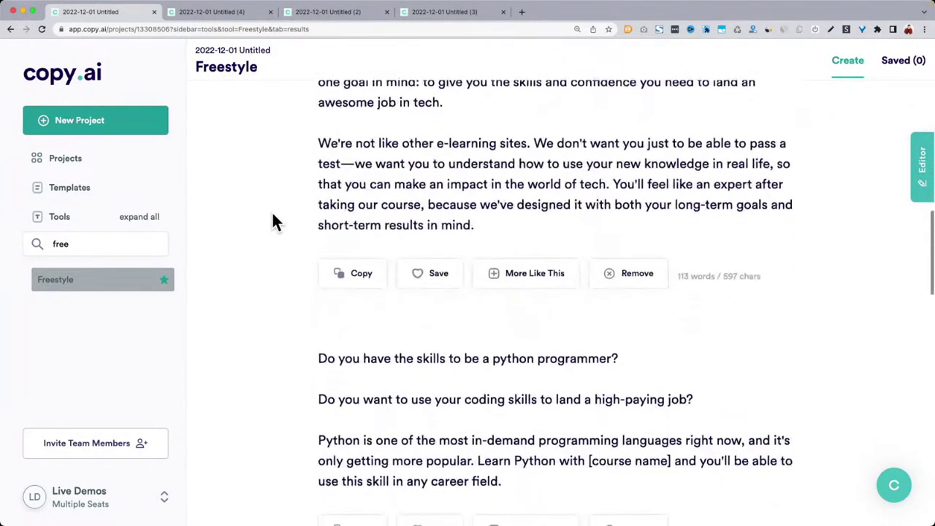
{"action": "left_click_drag", "start_coordinate": [323, 233], "coordinate": [672, 234]}
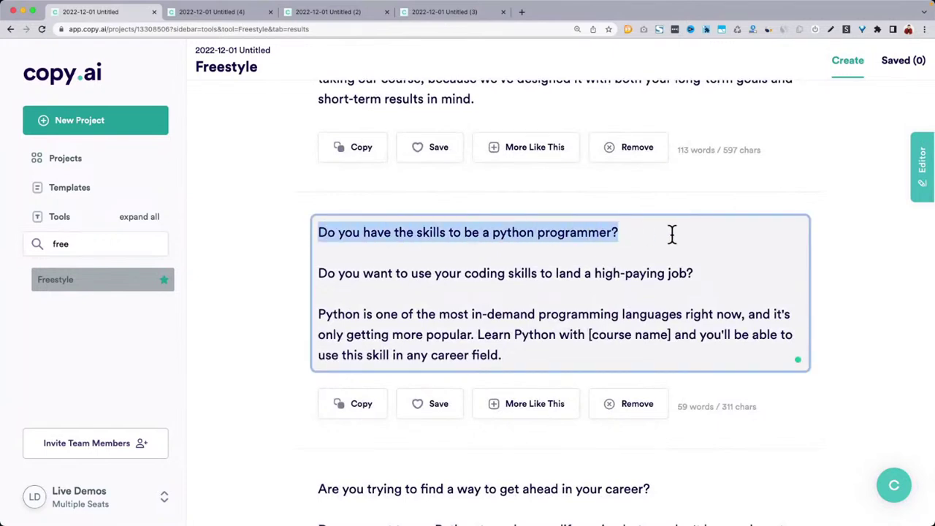
{"action": "left_click_drag", "start_coordinate": [724, 273], "coordinate": [313, 273]}
{"action": "scroll", "coordinate": [262, 299], "scroll_direction": "down", "scroll_amount": 2}
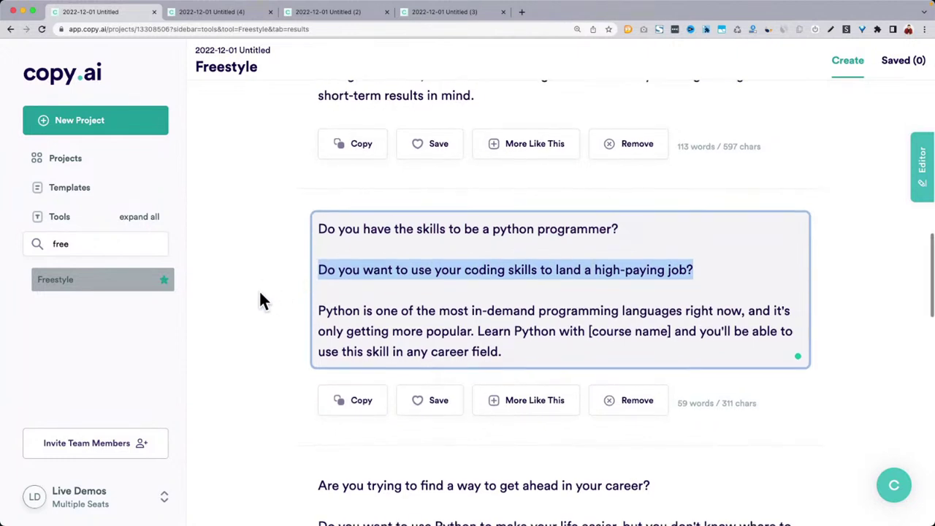
{"action": "left_click_drag", "start_coordinate": [319, 256], "coordinate": [587, 300]}
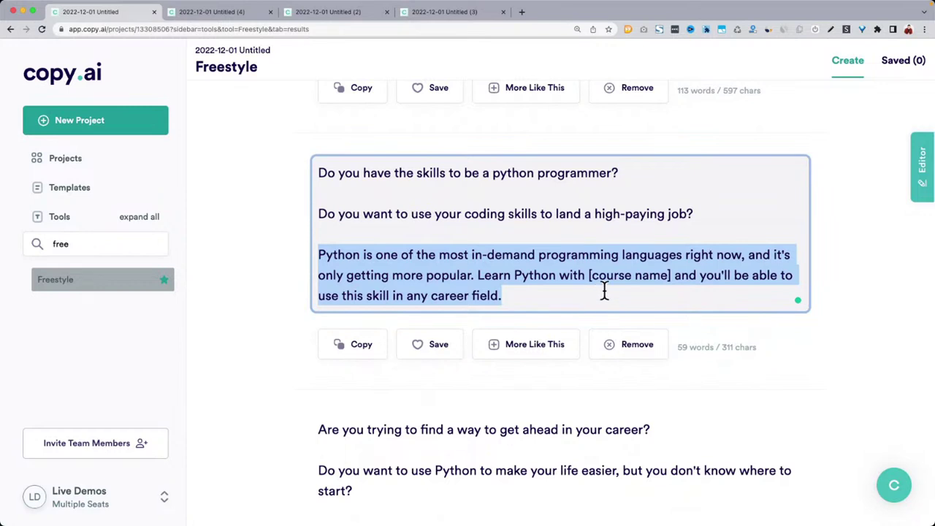
Review the last two results, examining the career-advancement copy and the full "Do you want to learn Python for free?" copy.
{"action": "scroll", "coordinate": [473, 340], "scroll_direction": "down", "scroll_amount": 3}
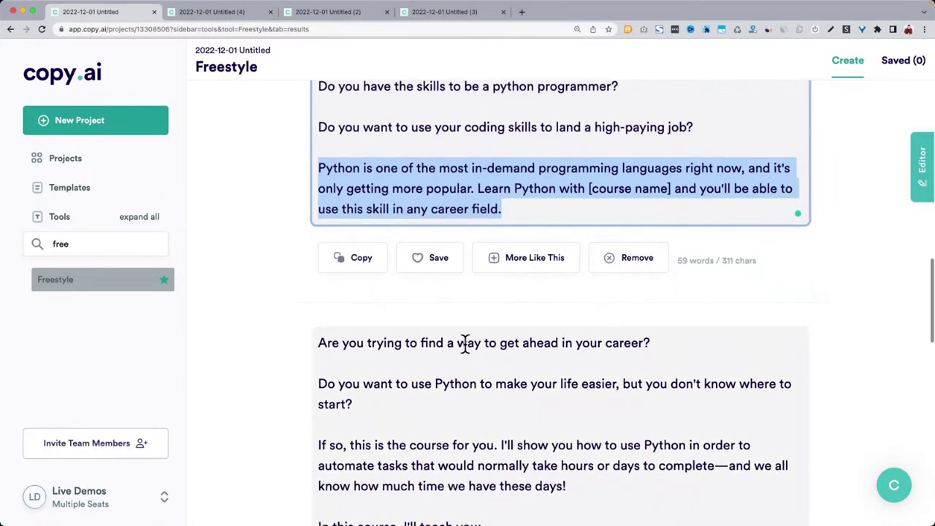
{"action": "scroll", "coordinate": [424, 357], "scroll_direction": "down", "scroll_amount": 2}
{"action": "scroll", "coordinate": [423, 357], "scroll_direction": "down", "scroll_amount": 3}
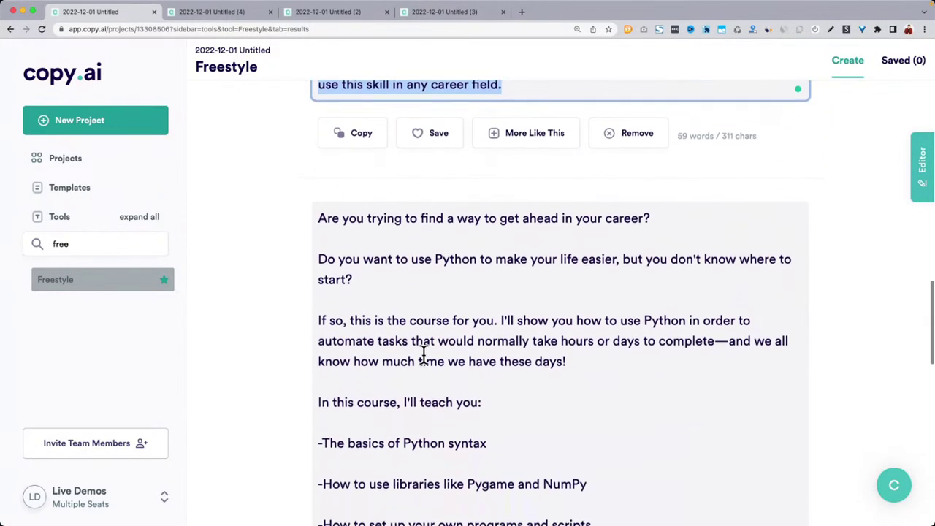
{"action": "scroll", "coordinate": [351, 247], "scroll_direction": "down", "scroll_amount": 3}
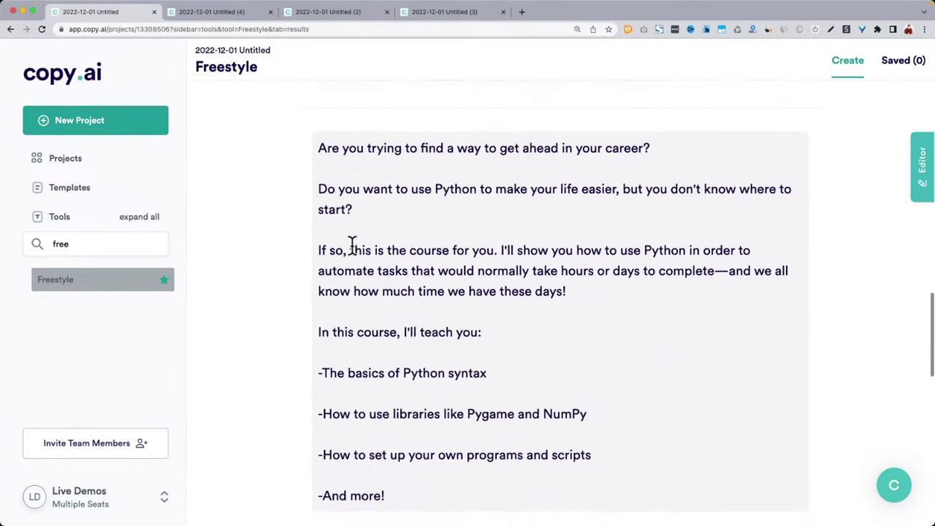
{"action": "scroll", "coordinate": [351, 246], "scroll_direction": "down", "scroll_amount": 10}
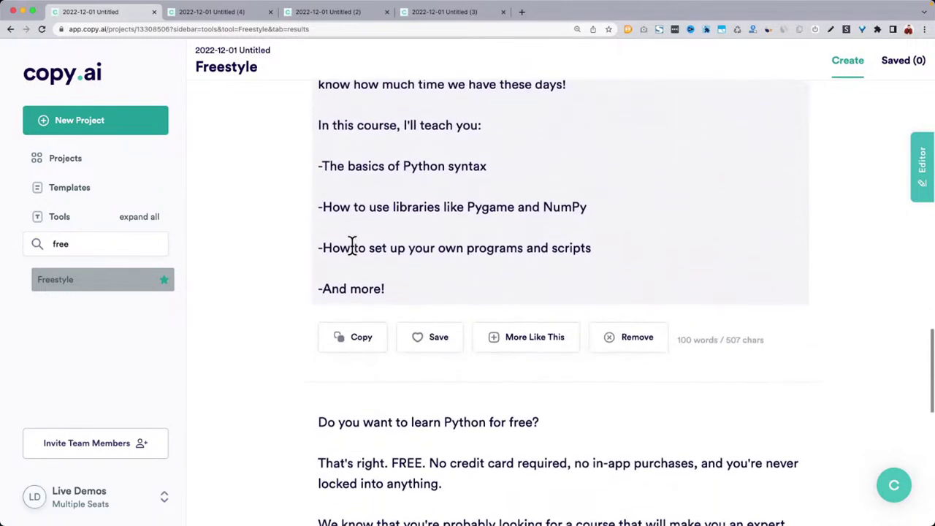
{"action": "left_click_drag", "start_coordinate": [316, 238], "coordinate": [602, 410]}
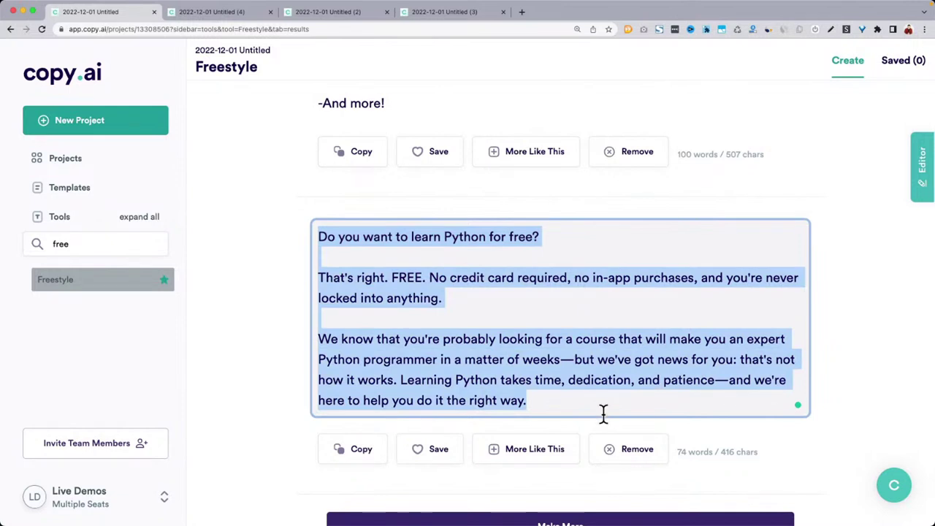
{"action": "left_click", "coordinate": [426, 404]}
{"action": "left_click_drag", "start_coordinate": [553, 398], "coordinate": [305, 245]}
Delete the context line about the ad hook from the main points, and review the target audience and "Sales copy" entries.
{"action": "scroll", "coordinate": [306, 245], "scroll_direction": "up", "scroll_amount": 15}
{"action": "scroll", "coordinate": [304, 245], "scroll_direction": "up", "scroll_amount": 10}
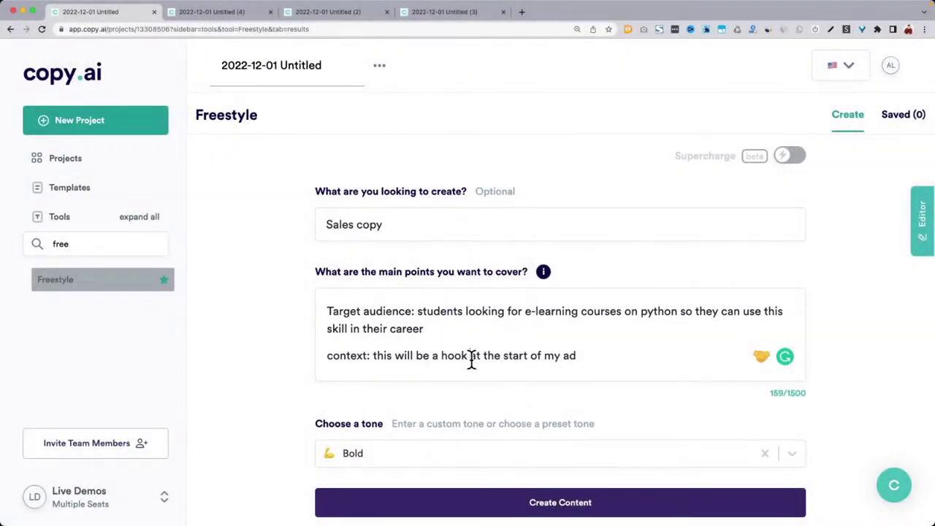
{"action": "triple_click", "coordinate": [472, 358]}
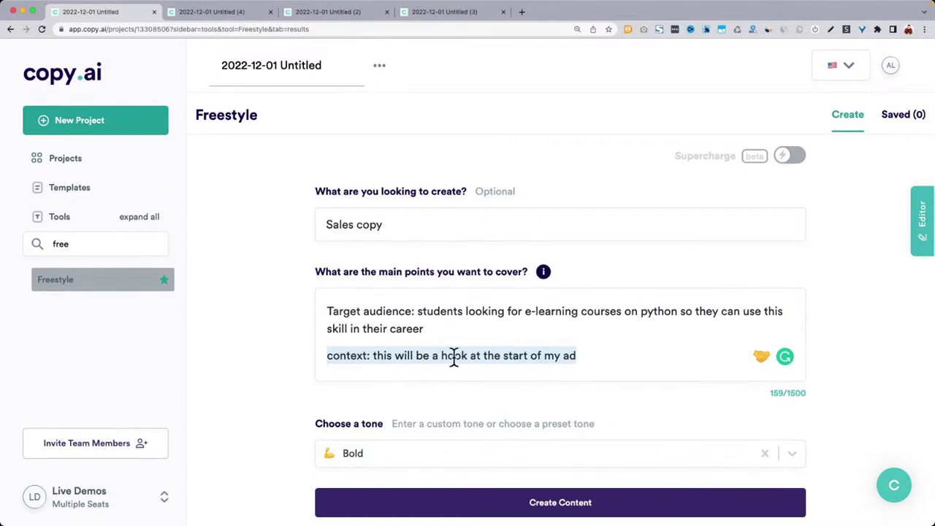
{"action": "key", "text": "BackSpace"}
{"action": "key", "text": "BackSpace"}
{"action": "left_click", "coordinate": [311, 328]}
{"action": "left_click_drag", "start_coordinate": [325, 311], "coordinate": [479, 329]}
{"action": "left_click_drag", "start_coordinate": [328, 224], "coordinate": [456, 225]}
{"action": "left_click", "coordinate": [270, 335]}
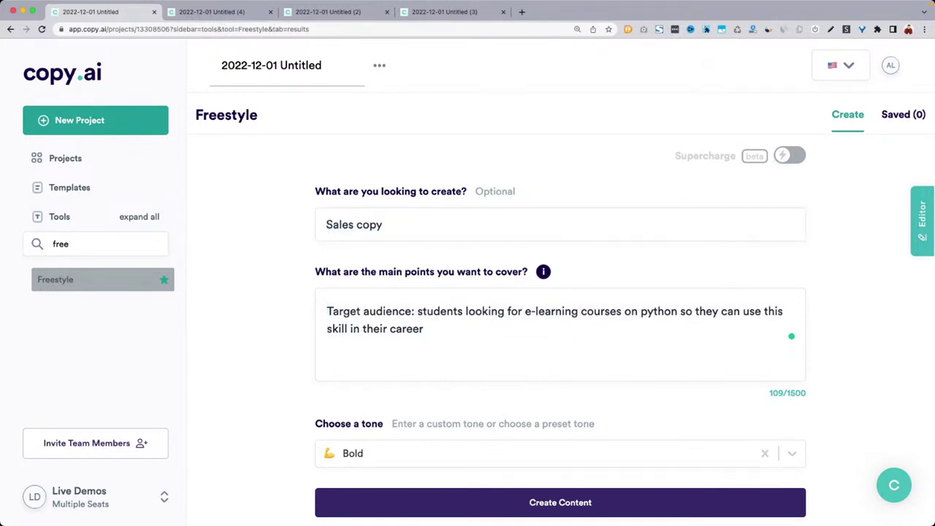